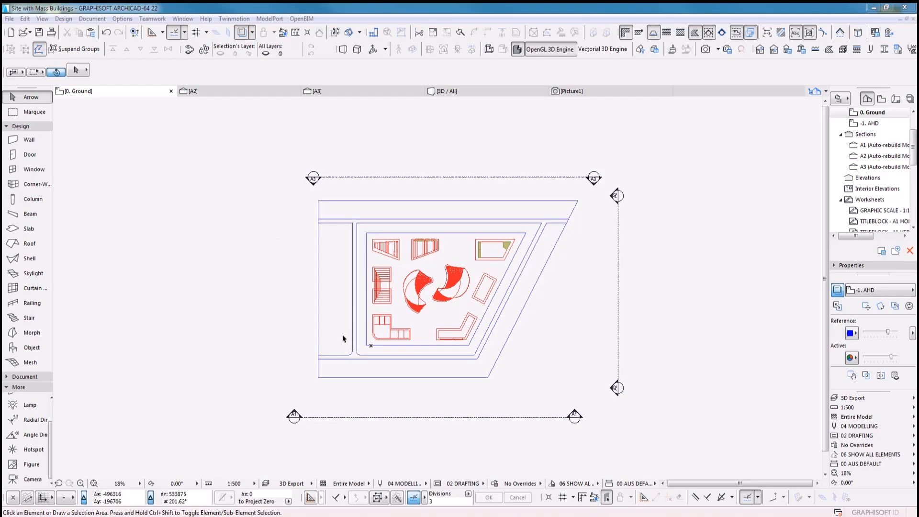
# Examine the finished site with its mass buildings in the 3D view.
pyautogui.press('F3')
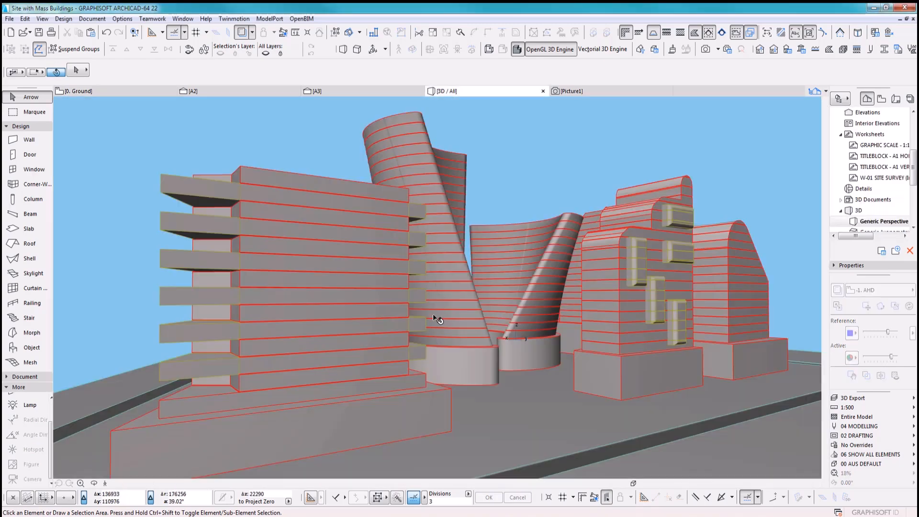
pyautogui.keyDown('shift'); pyautogui.moveTo(375, 283); pyautogui.dragTo(455, 330, button='middle'); pyautogui.keyUp('shift')
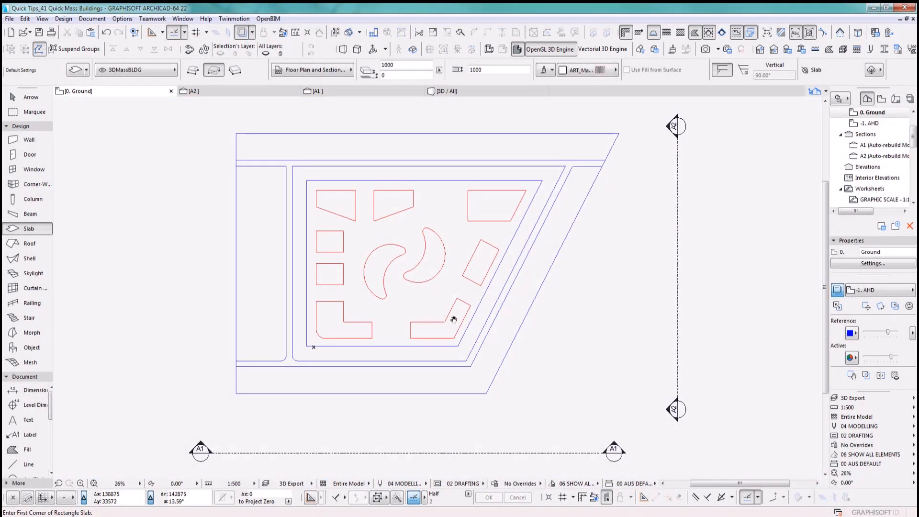
# Examine the starting site's polyline building outlines on the ground floor plan and its empty terrain in 3D.
pyautogui.scroll(3, 453, 319)
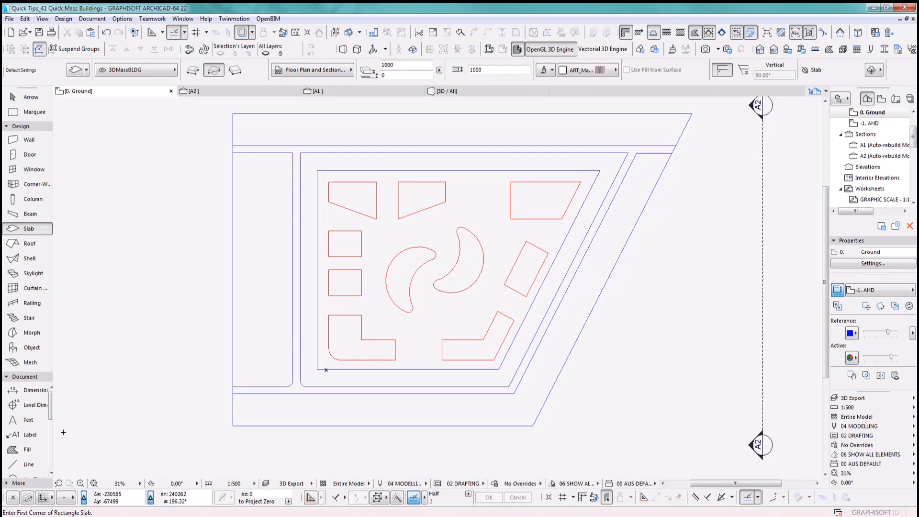
pyautogui.scroll(-3, 43, 433)
pyautogui.click(50, 450)
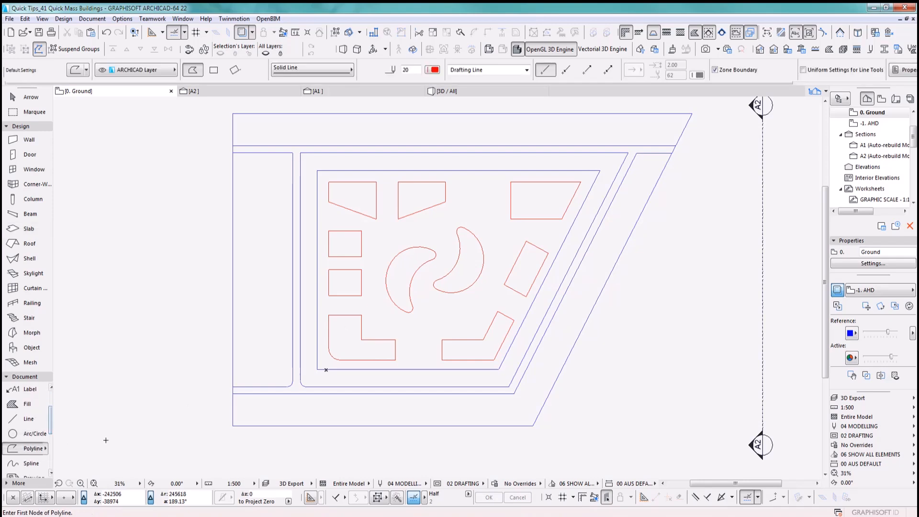
pyautogui.press('F3')
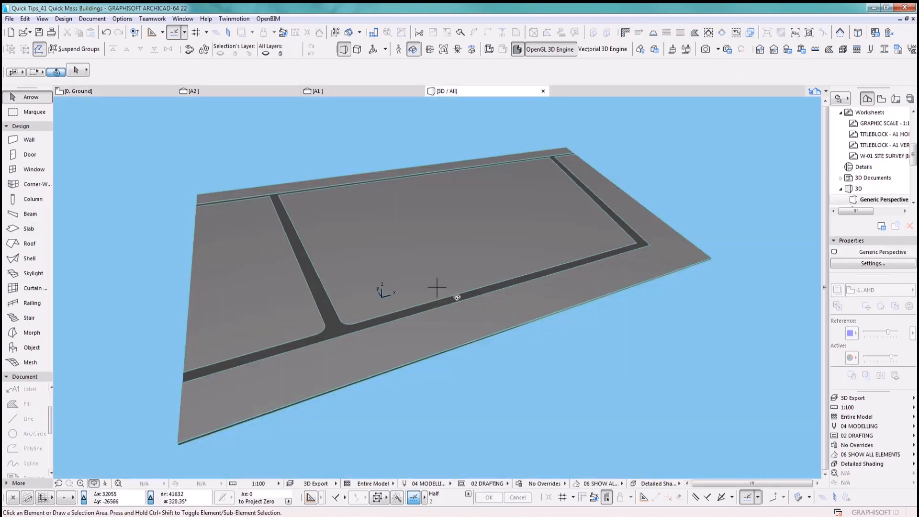
pyautogui.moveTo(397, 263); pyautogui.dragTo(402, 279, button='middle')
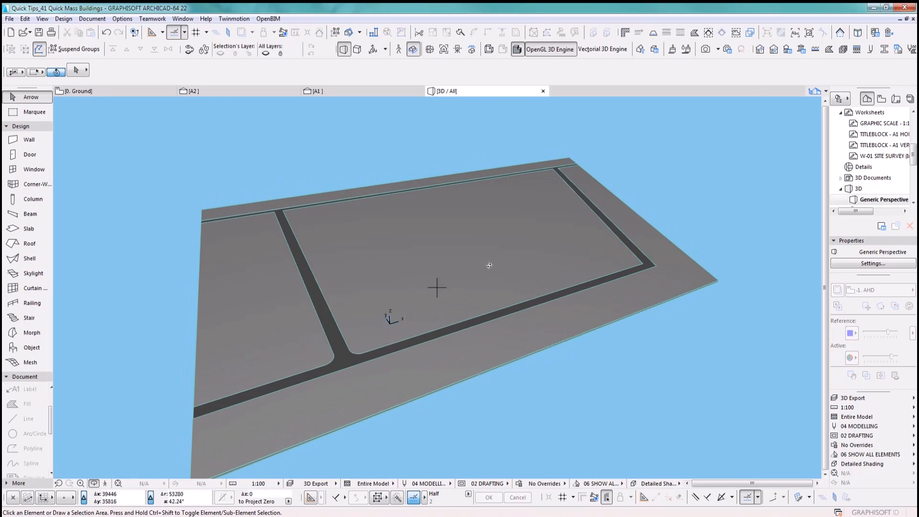
pyautogui.press('F2')
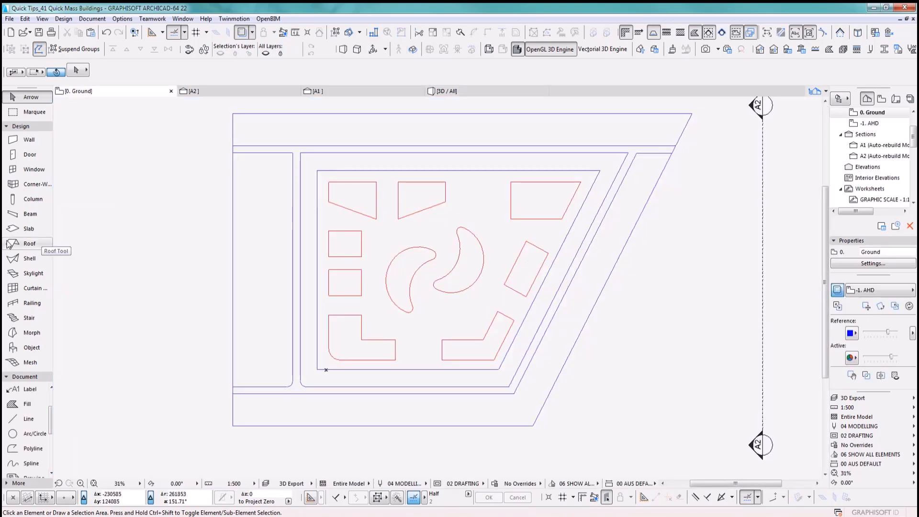
# Set the Slab tool's default thickness to 12000, with ART_Mass01 surfaces on the 3DMassBLDG layer.
pyautogui.doubleClick(21, 229)
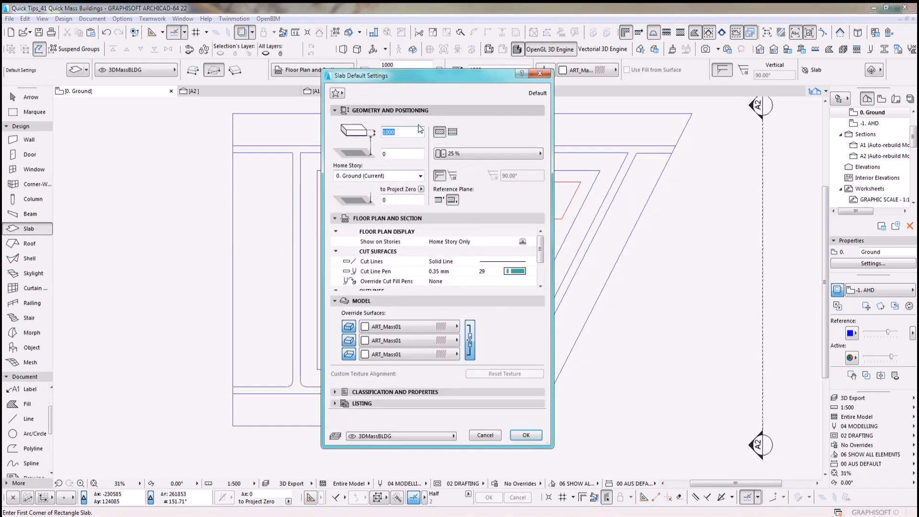
pyautogui.click(374, 327)
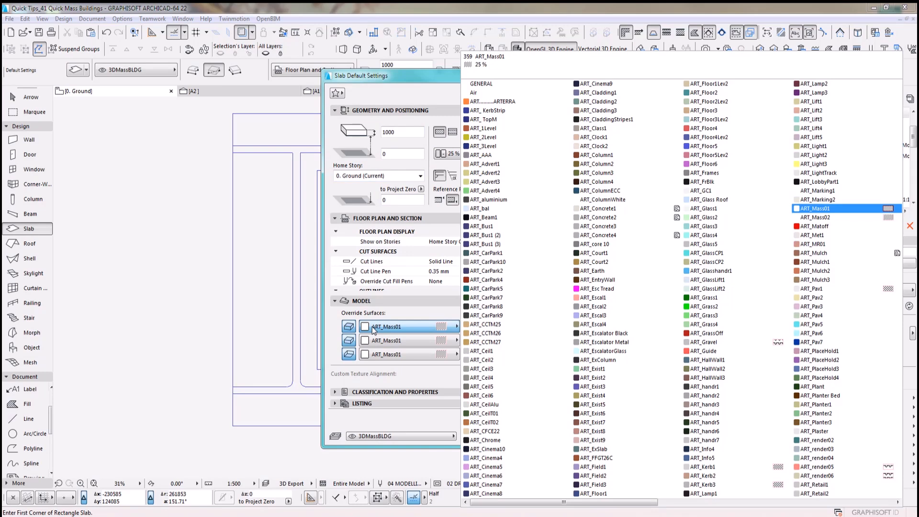
pyautogui.click(374, 329)
pyautogui.click(399, 131)
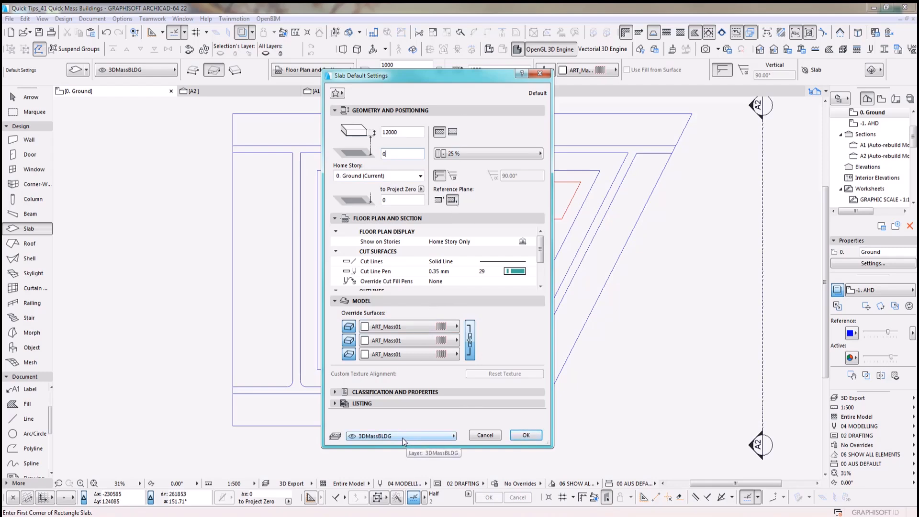
pyautogui.click(524, 435)
# Create slabs from all ten red building outlines on the ground floor plan with the Magic Wand and view them in 3D.
pyautogui.press('space')
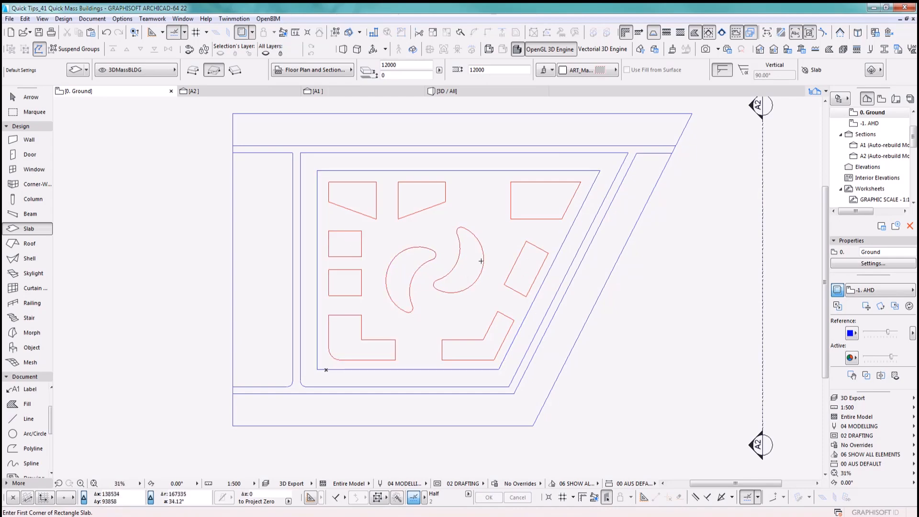
pyautogui.press('F3')
pyautogui.scroll(5, 460, 302)
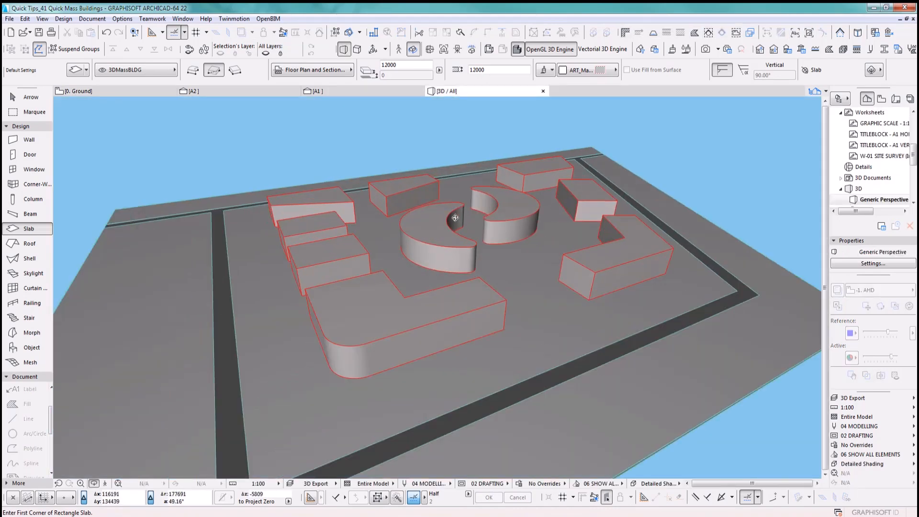
pyautogui.keyDown('shift'); pyautogui.moveTo(460, 302); pyautogui.dragTo(540, 394, button='middle'); pyautogui.keyUp('shift')
# Set the thickness of the two farthest slabs to 9000 and of the two adjacent rectangular slabs to 15000.
pyautogui.click(30, 97)
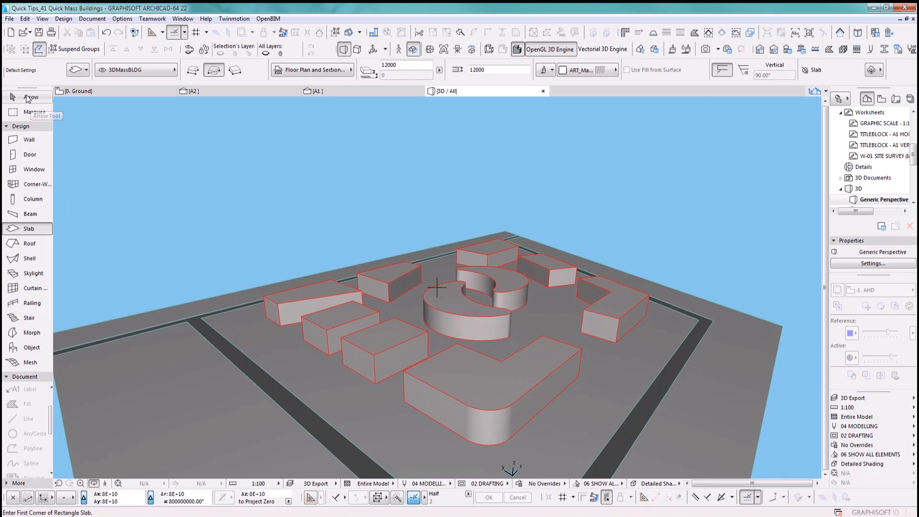
pyautogui.click(486, 253)
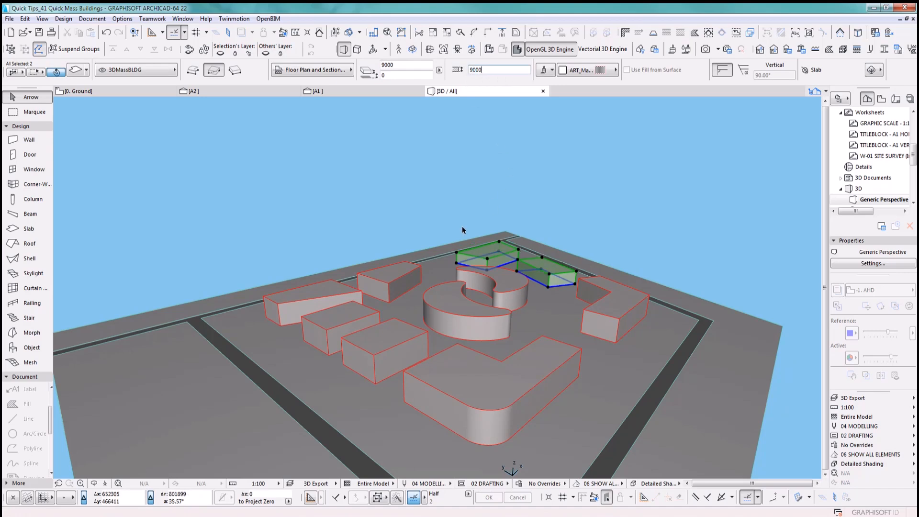
pyautogui.click(366, 339)
pyautogui.keyDown('shift'); pyautogui.click(336, 328); pyautogui.keyUp('shift')
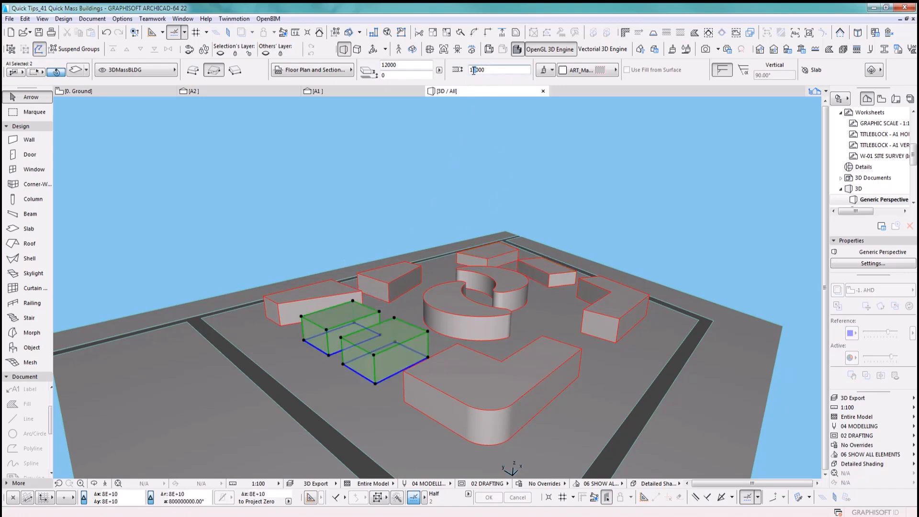
pyautogui.press('Return')
pyautogui.click(395, 199)
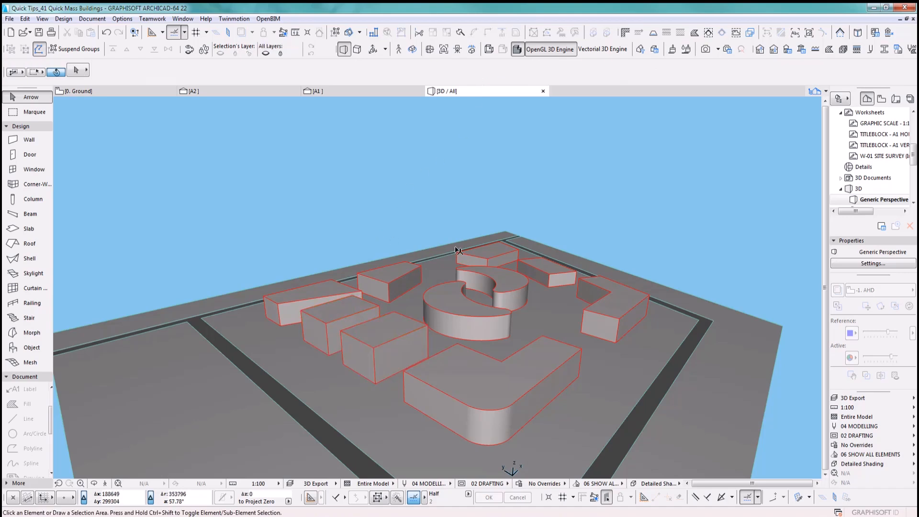
# Set the thickness of the L-shaped slab without the rounded corner to 6000.
pyautogui.click(614, 319)
pyautogui.moveTo(478, 69); pyautogui.dragTo(464, 69)
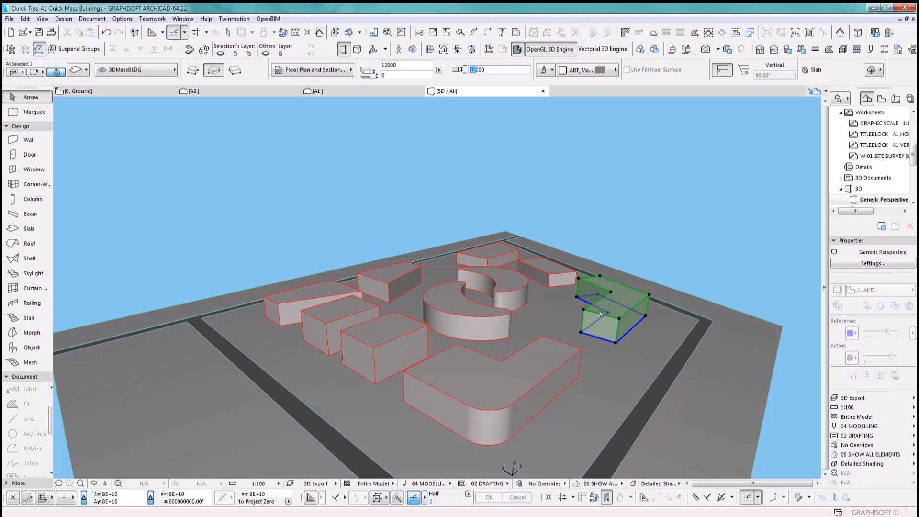
pyautogui.press('Return')
pyautogui.click(657, 153)
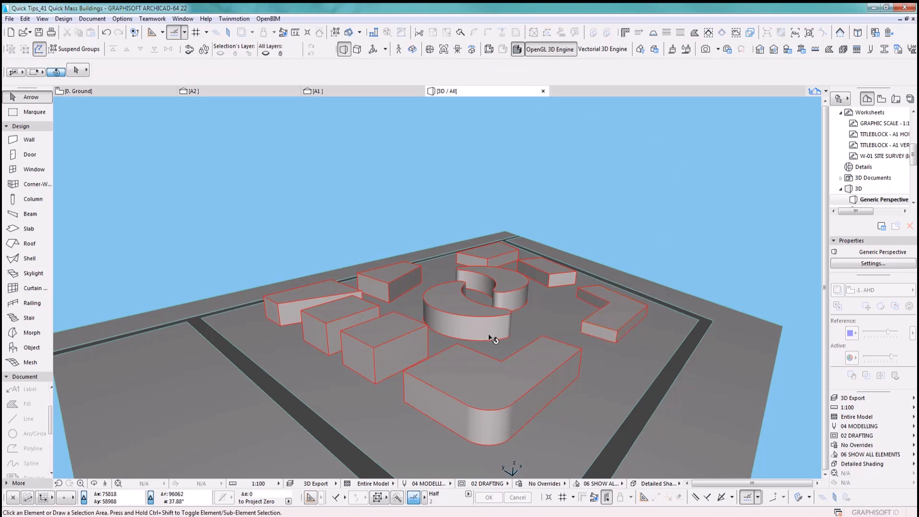
# Switch the 3D view from perspective to a Side view parallel projection showing the whole site.
pyautogui.moveTo(453, 350); pyautogui.dragTo(425, 345, button='middle')
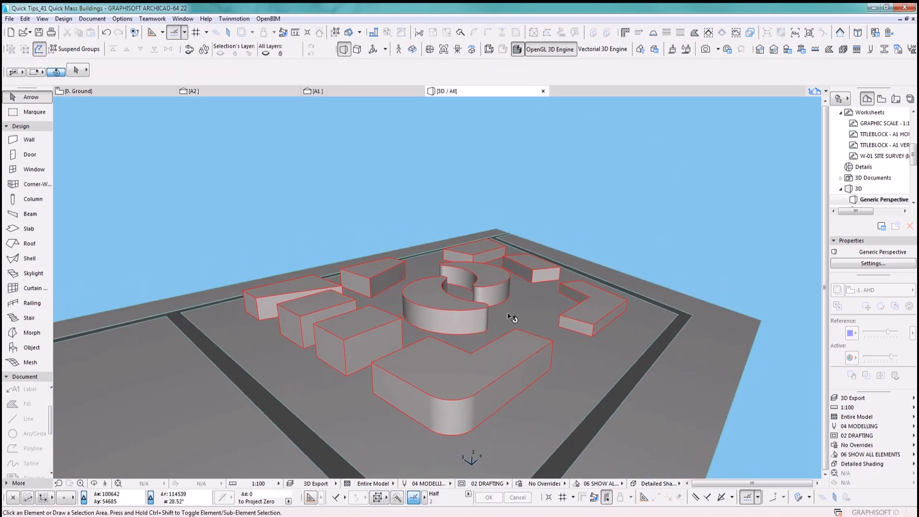
pyautogui.keyDown('shift'); pyautogui.moveTo(525, 359); pyautogui.dragTo(435, 263, button='middle'); pyautogui.keyUp('shift')
pyautogui.keyDown('shift'); pyautogui.moveTo(470, 347); pyautogui.dragTo(367, 316, button='middle'); pyautogui.keyUp('shift')
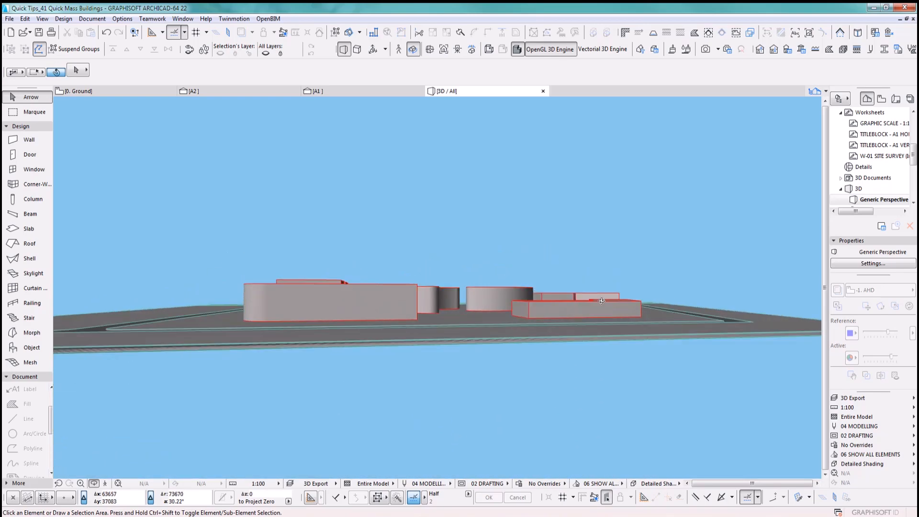
pyautogui.click(374, 49)
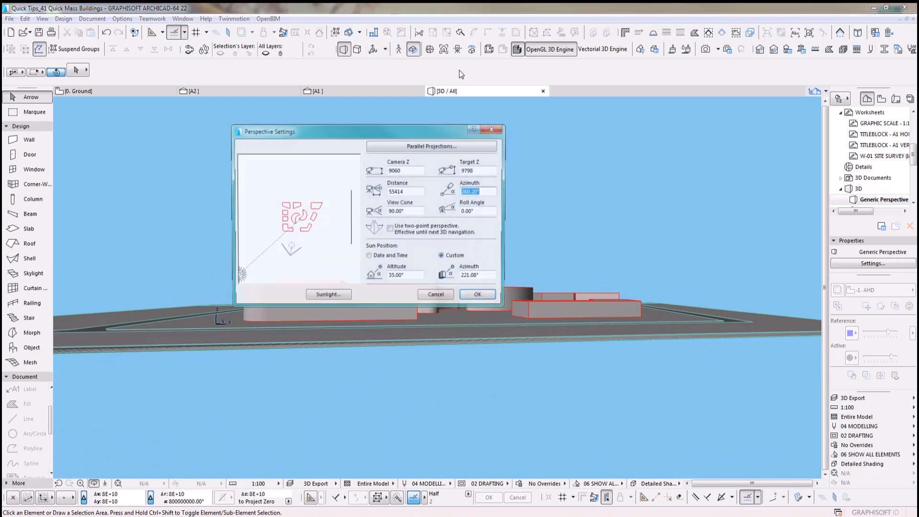
pyautogui.click(430, 144)
pyautogui.click(468, 155)
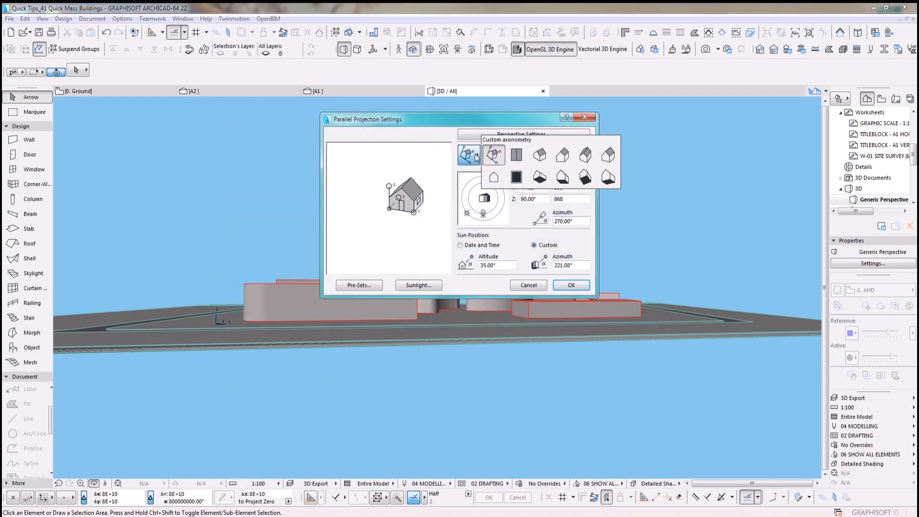
pyautogui.click(493, 177)
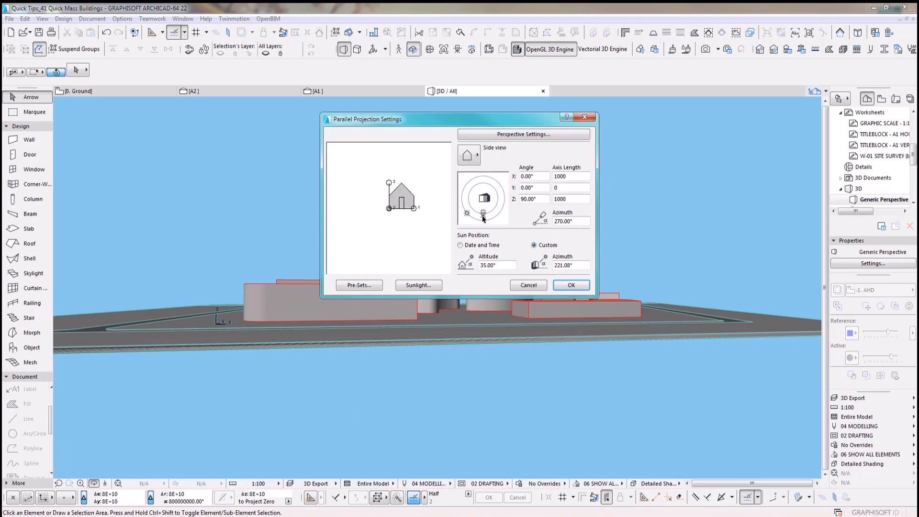
pyautogui.click(570, 286)
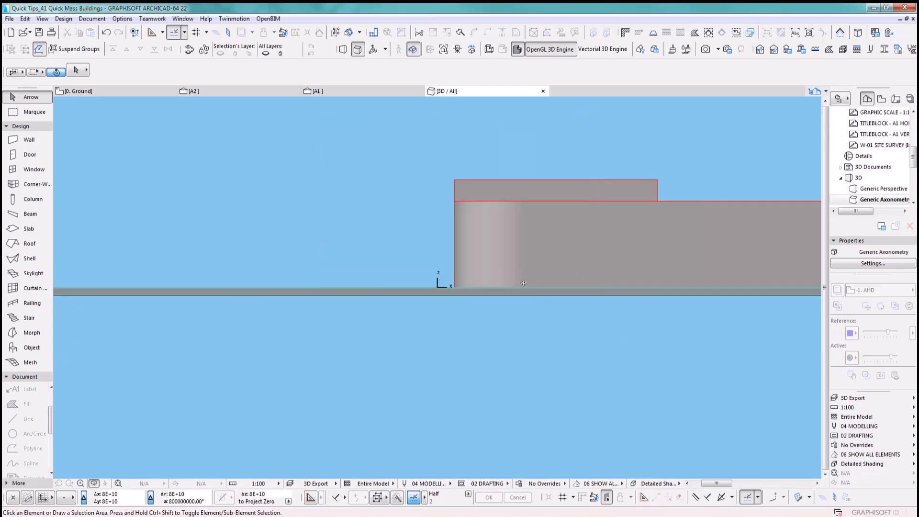
pyautogui.scroll(-5, 464, 325)
pyautogui.moveTo(595, 369); pyautogui.dragTo(358, 353, button='middle')
pyautogui.scroll(1, 360, 352)
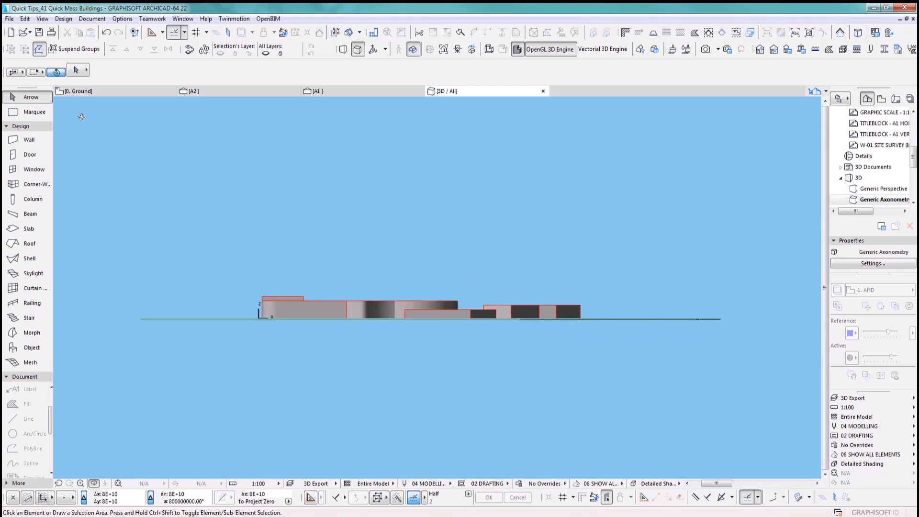
# Copy all ten building slabs straight up by 12000, using the rounded L-shaped slab's bottom and top corners as reference points.
pyautogui.moveTo(207, 251); pyautogui.dragTo(605, 319)
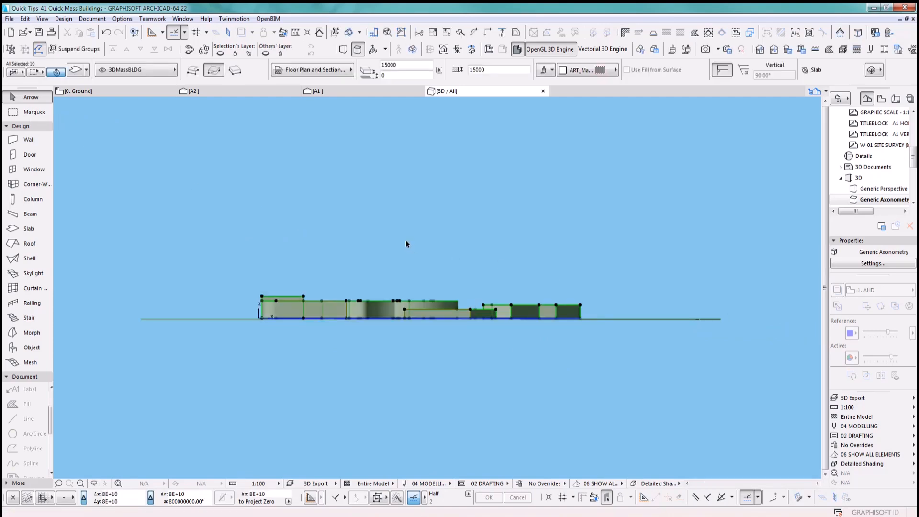
pyautogui.press('o')
pyautogui.moveTo(382, 310); pyautogui.dragTo(576, 347)
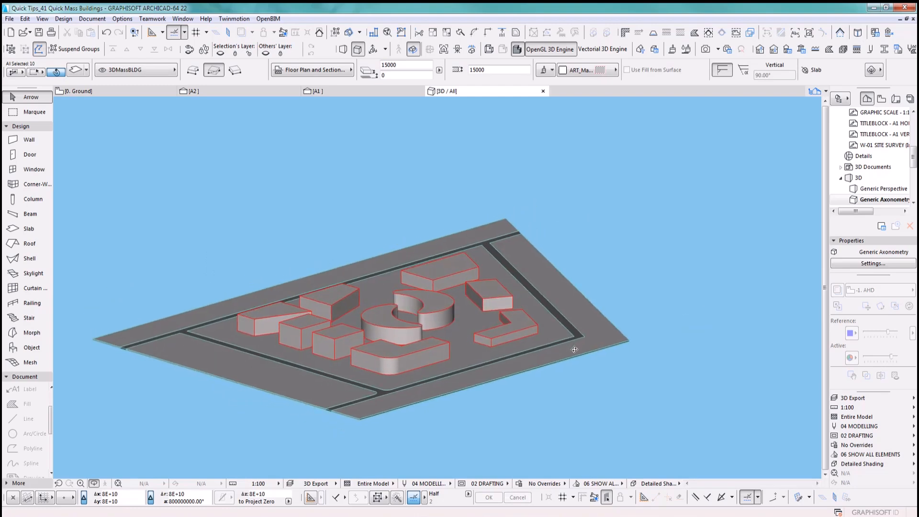
pyautogui.scroll(4, 412, 346)
pyautogui.moveTo(421, 358); pyautogui.dragTo(510, 363, button='middle')
pyautogui.scroll(4, 511, 362)
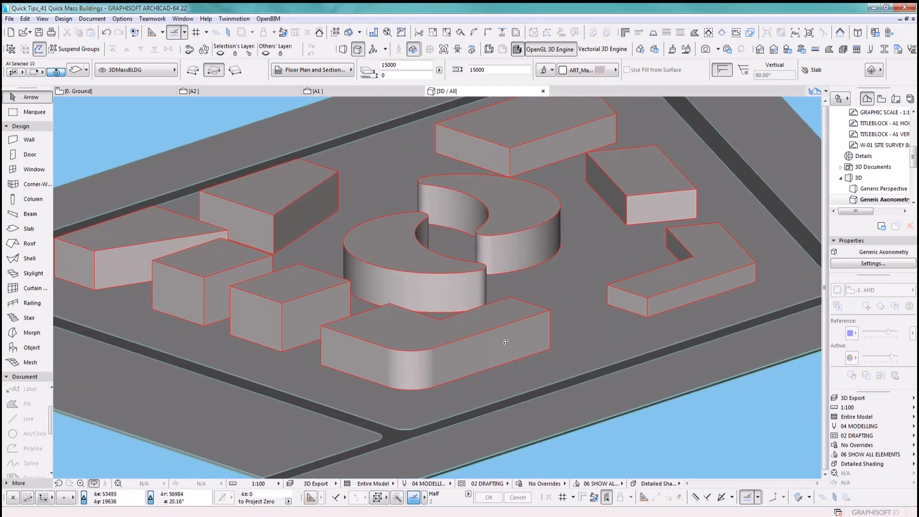
pyautogui.press('Escape')
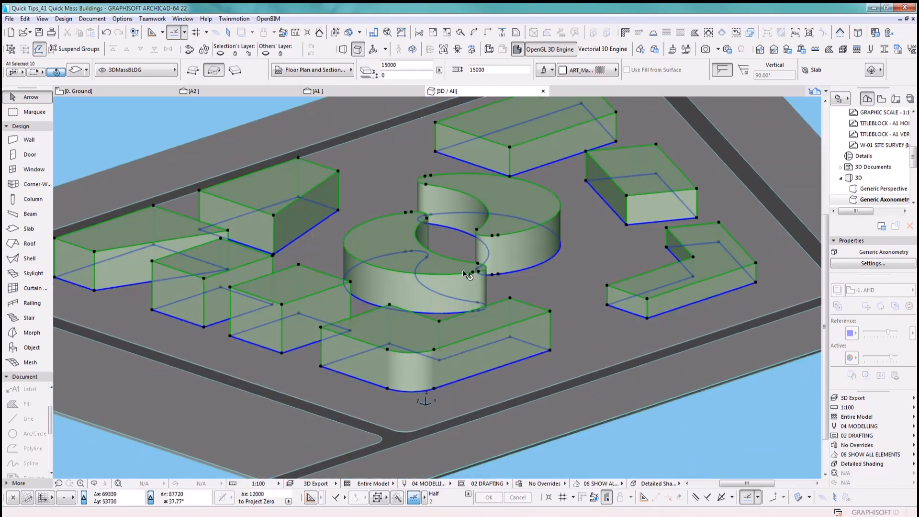
pyautogui.hotkey('ctrl', 'shift', 'd')
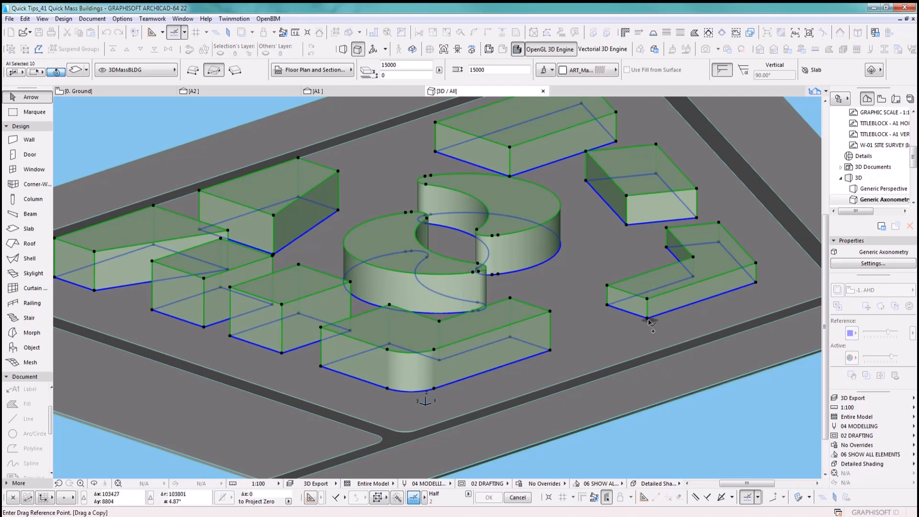
pyautogui.click(550, 353)
pyautogui.click(551, 312)
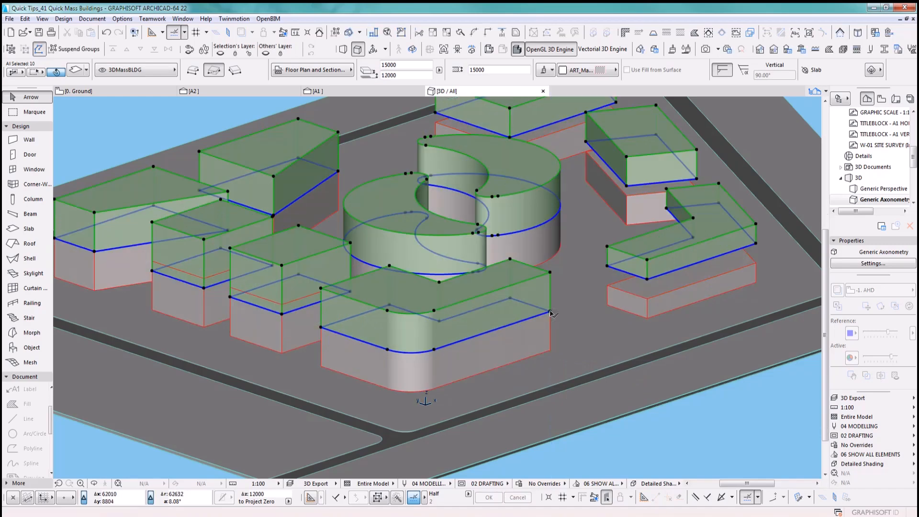
# Move the sharp-cornered L-shaped building's upper slab down 6000 and the neighbouring rectangular building's upper slab down 3000 onto the slabs beneath.
pyautogui.scroll(2, 532, 299)
pyautogui.moveTo(527, 295); pyautogui.dragTo(436, 327, button='middle')
pyautogui.scroll(-1, 478, 257)
pyautogui.moveTo(478, 257); pyautogui.dragTo(487, 248, button='middle')
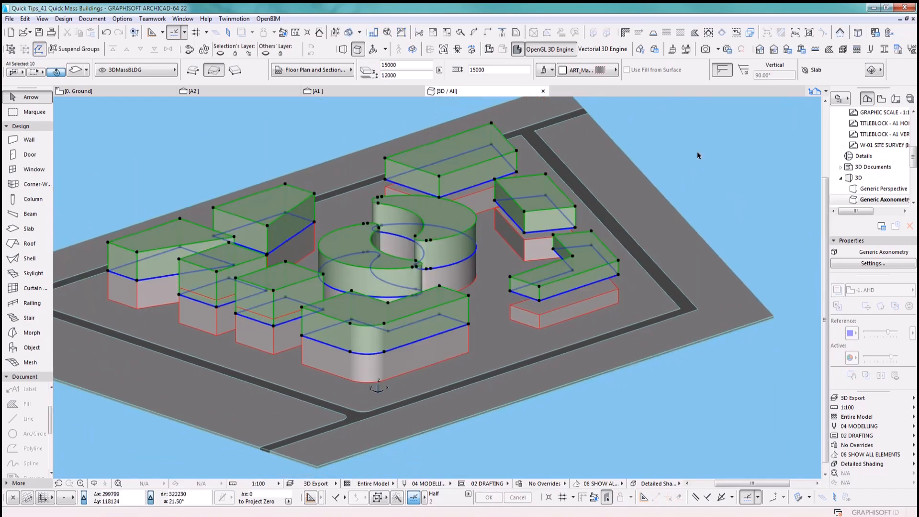
pyautogui.click(693, 153)
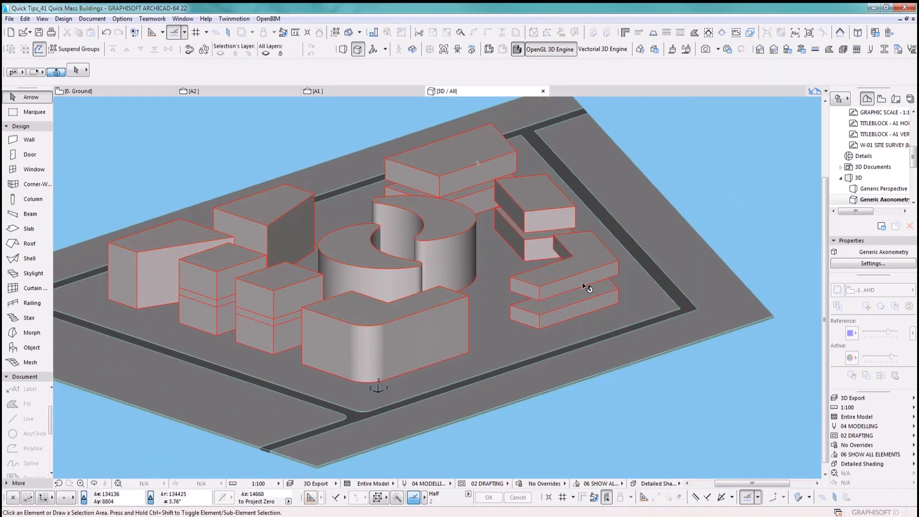
pyautogui.click(540, 301)
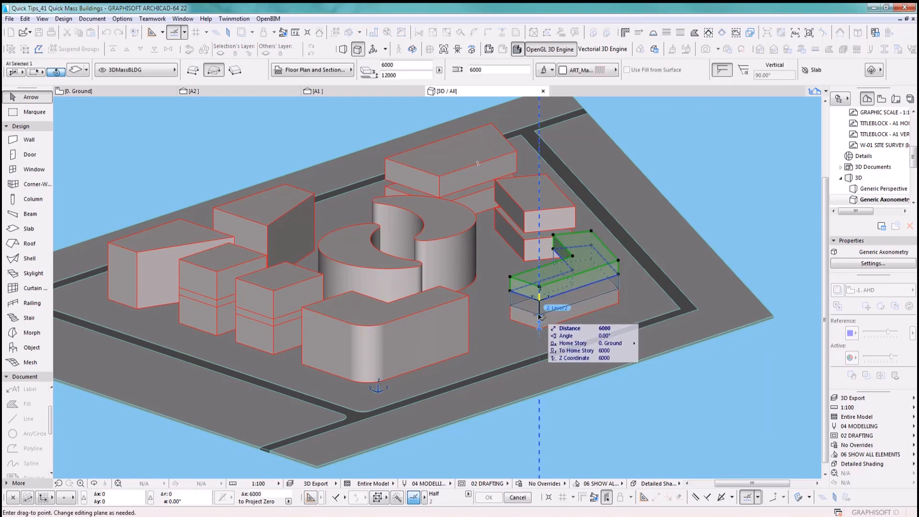
pyautogui.click(526, 230)
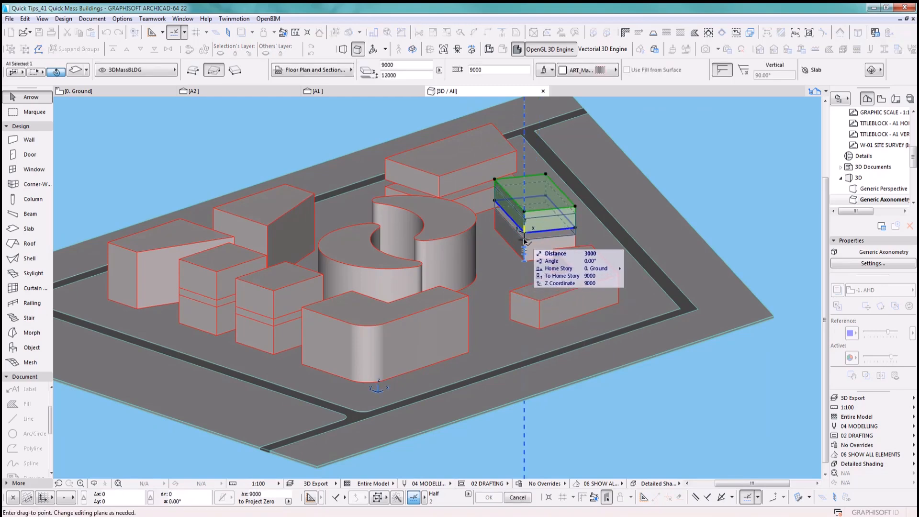
# Move the farthest building's upper slab down 3000 onto the top of the slab beneath it.
pyautogui.moveTo(409, 189); pyautogui.dragTo(552, 182, button='middle')
pyautogui.scroll(1, 554, 181)
pyautogui.click(526, 180)
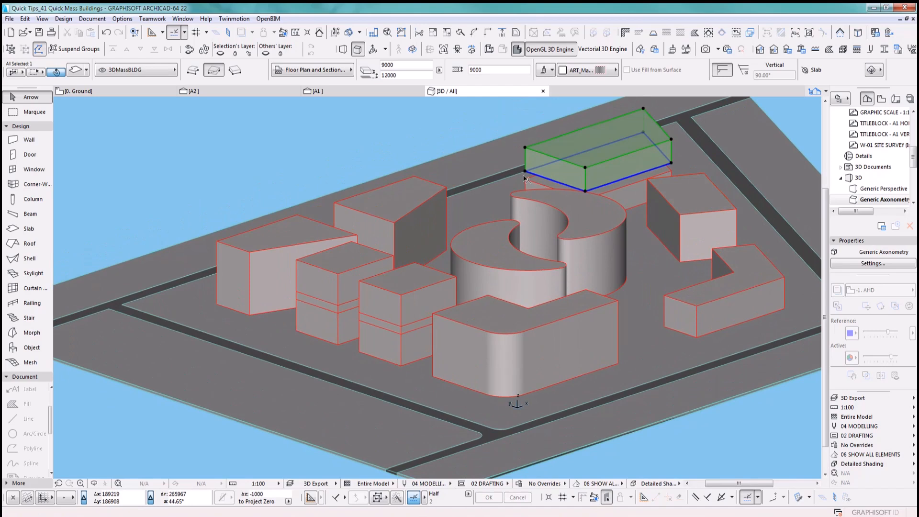
pyautogui.click(525, 171)
pyautogui.click(525, 182)
# Select the upper slabs of the two small rectangular buildings beside the rounded L-shaped building.
pyautogui.moveTo(412, 264); pyautogui.dragTo(434, 227, button='middle')
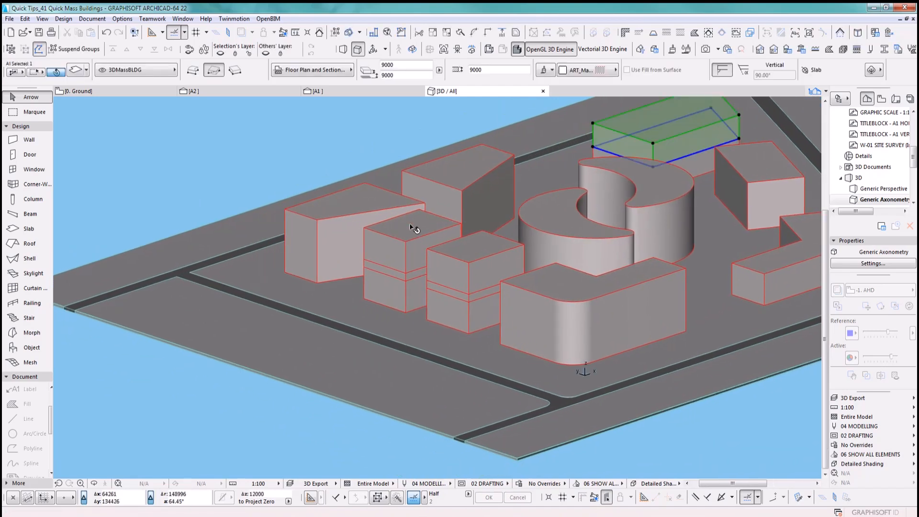
pyautogui.click(343, 209)
pyautogui.click(476, 186)
pyautogui.click(393, 250)
pyautogui.keyDown('shift'); pyautogui.click(467, 267); pyautogui.keyUp('shift')
pyautogui.hotkey('ctrl', 'd')
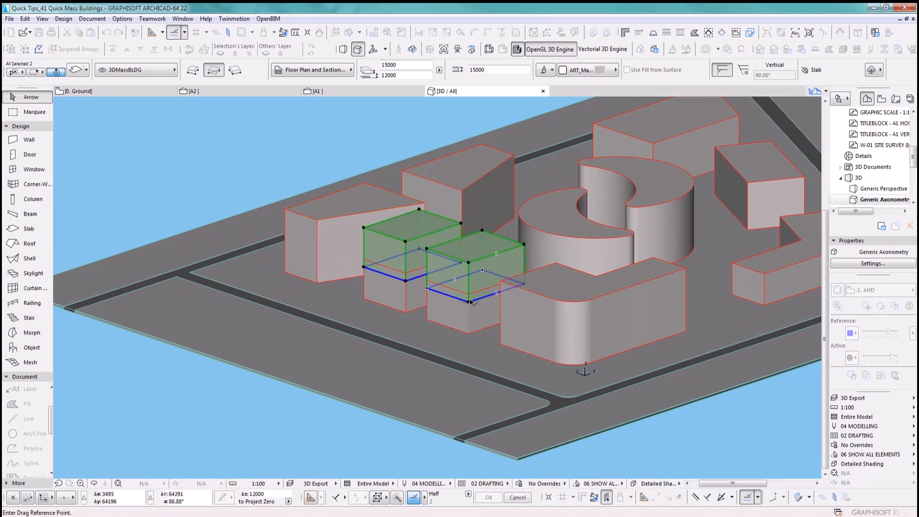
pyautogui.click(468, 301)
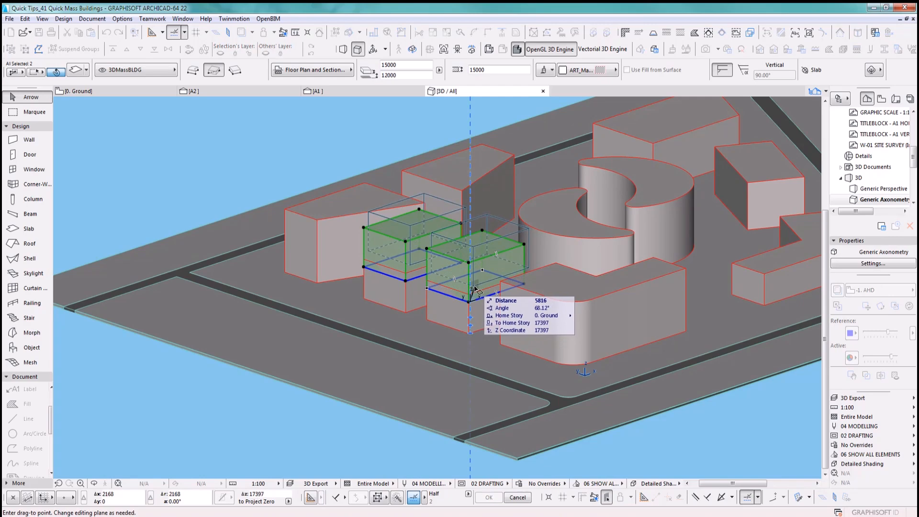
pyautogui.press('Escape')
# Move the two small rectangular buildings' upper slabs up 3000, from their bottom corner to the top corner of the lower slab.
pyautogui.scroll(4, 473, 290)
pyautogui.hotkey('ctrl', 'd')
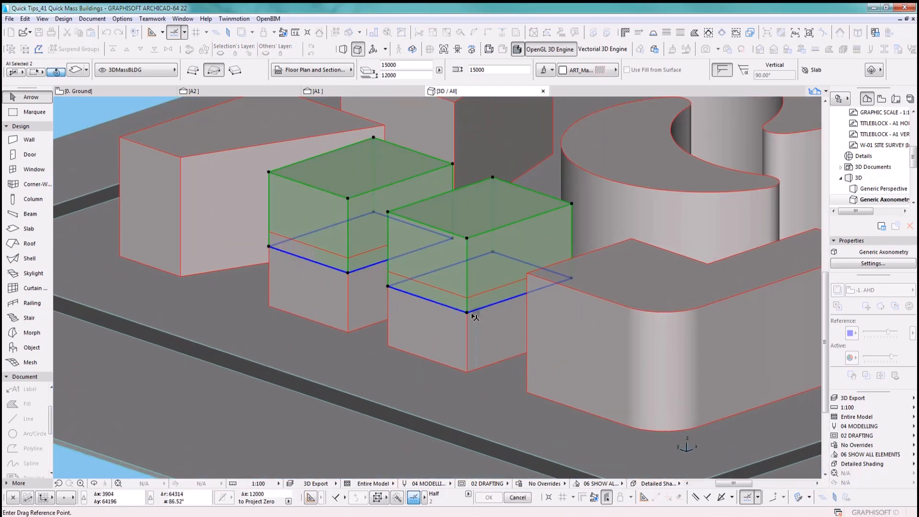
pyautogui.click(467, 313)
pyautogui.click(467, 298)
pyautogui.scroll(-5, 468, 302)
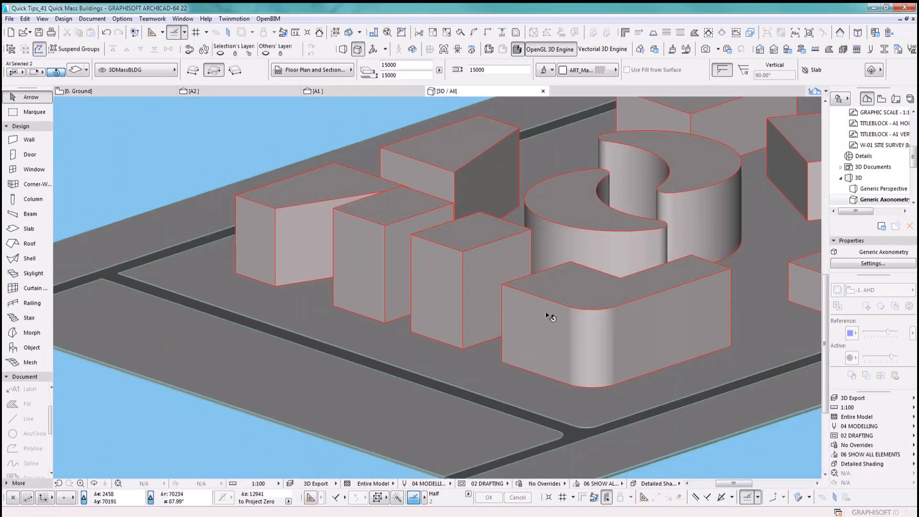
# Select the upper slabs of all ten buildings.
pyautogui.click(564, 305)
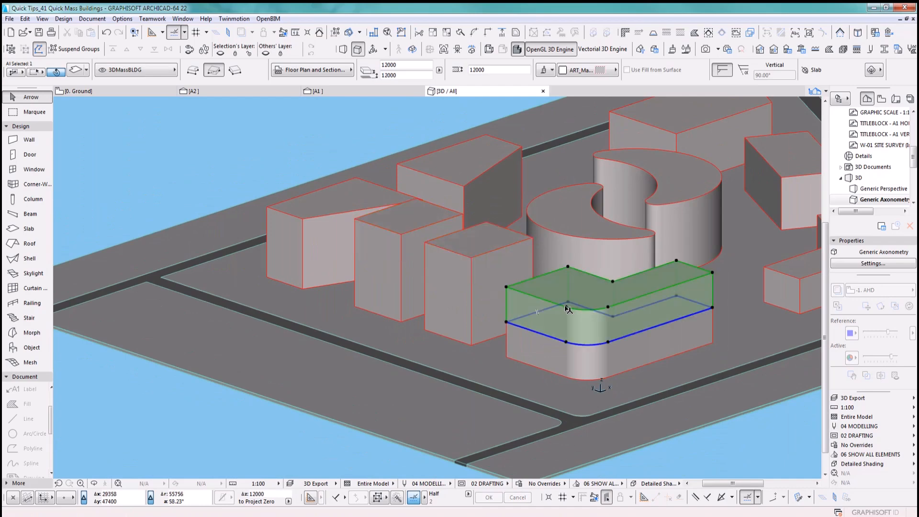
pyautogui.scroll(-4, 569, 308)
pyautogui.scroll(3, 527, 308)
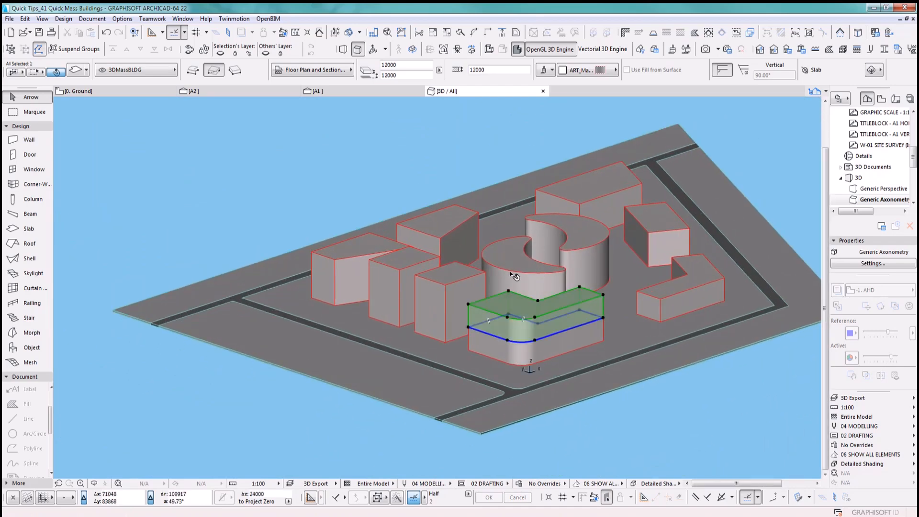
pyautogui.keyDown('shift'); pyautogui.click(454, 274); pyautogui.keyUp('shift')
pyautogui.keyDown('shift'); pyautogui.click(403, 260); pyautogui.keyUp('shift')
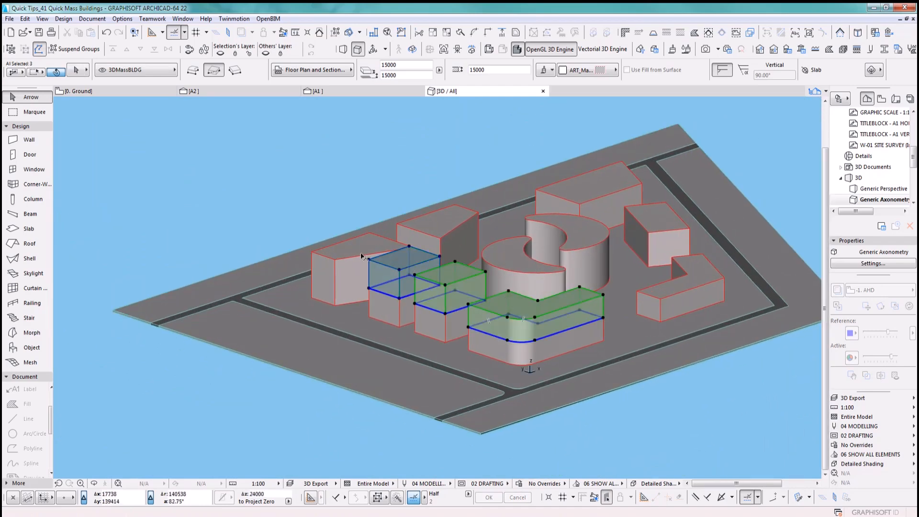
pyautogui.keyDown('shift'); pyautogui.click(368, 250); pyautogui.keyUp('shift')
pyautogui.keyDown('shift'); pyautogui.click(426, 237); pyautogui.keyUp('shift')
pyautogui.keyDown('shift'); pyautogui.click(591, 199); pyautogui.keyUp('shift')
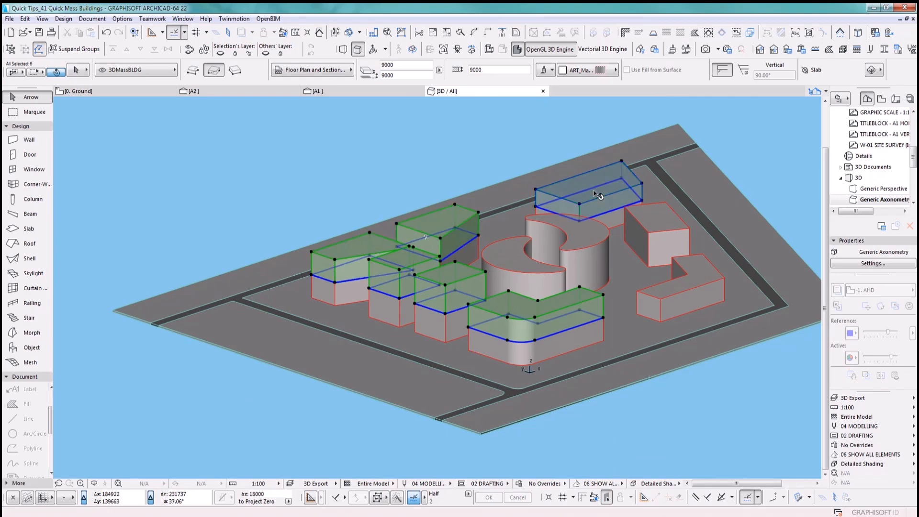
pyautogui.keyDown('shift'); pyautogui.click(664, 220); pyautogui.keyUp('shift')
pyautogui.keyDown('shift'); pyautogui.click(662, 265); pyautogui.keyUp('shift')
pyautogui.keyDown('shift'); pyautogui.click(591, 238); pyautogui.keyUp('shift')
pyautogui.keyDown('shift'); pyautogui.click(523, 256); pyautogui.keyUp('shift')
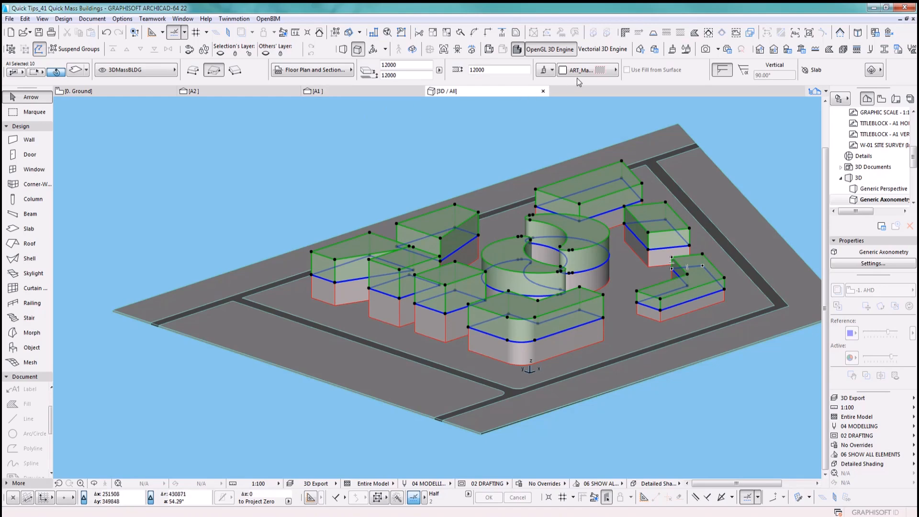
# Override all surfaces of the ten upper slabs with ART_Mass02.
pyautogui.click(551, 72)
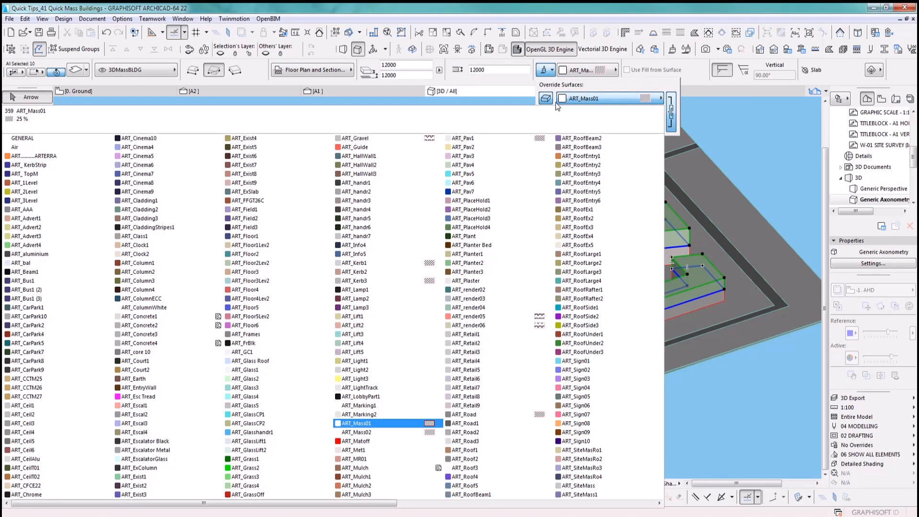
pyautogui.click(368, 432)
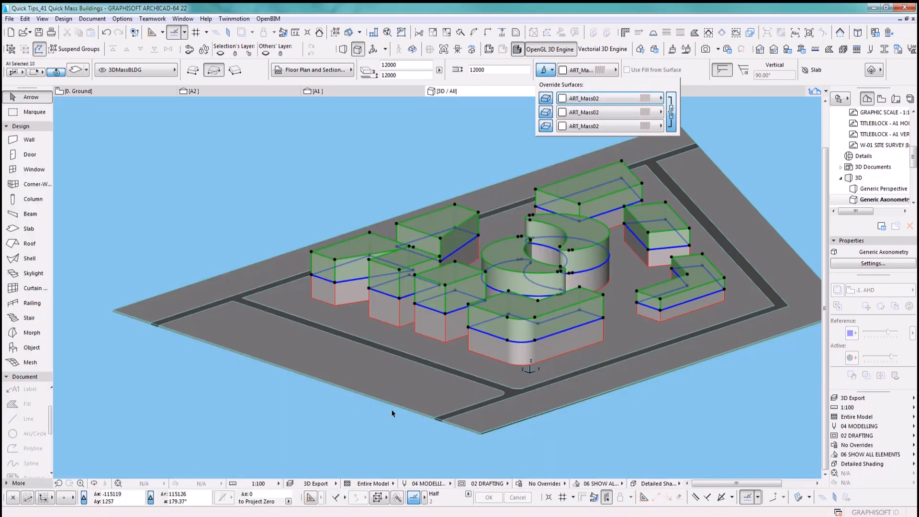
pyautogui.click(758, 177)
pyautogui.click(758, 173)
pyautogui.moveTo(587, 330); pyautogui.dragTo(546, 333, button='middle')
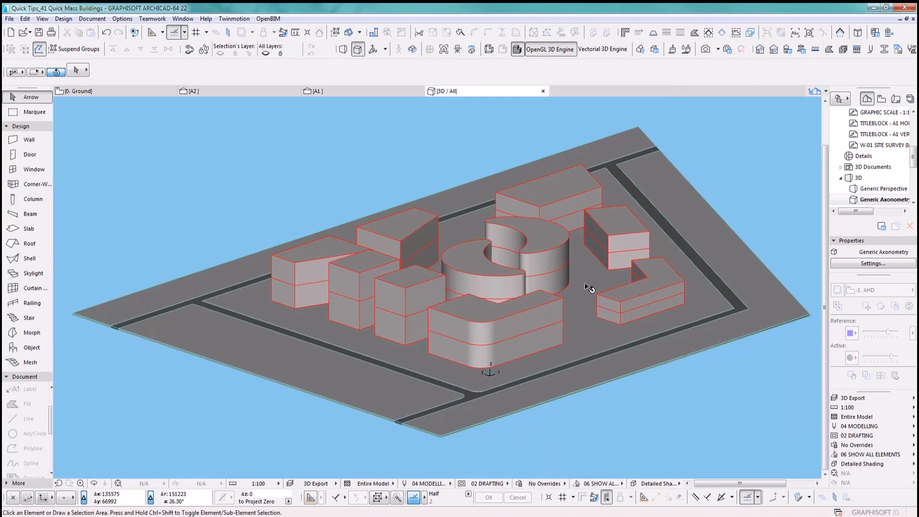
# Undo the surface override on the ten upper slabs.
pyautogui.moveTo(589, 287)
pyautogui.click(494, 326)
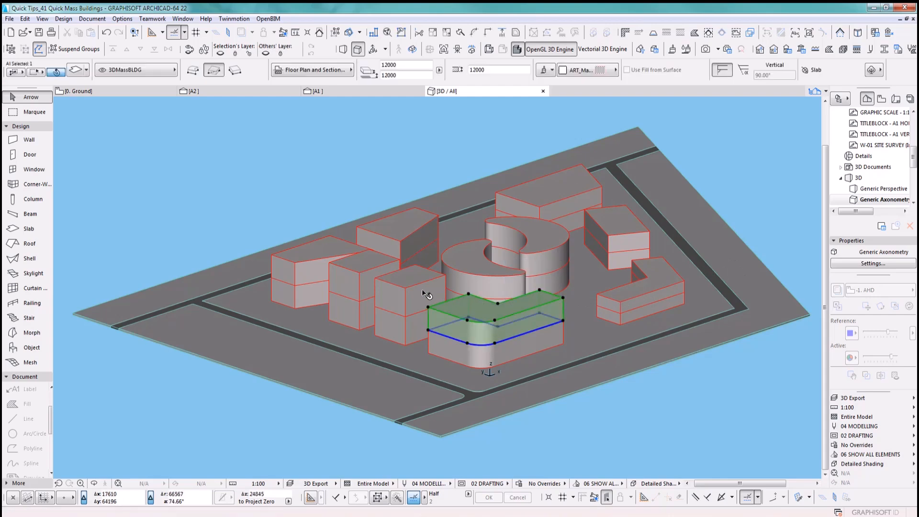
pyautogui.click(106, 33)
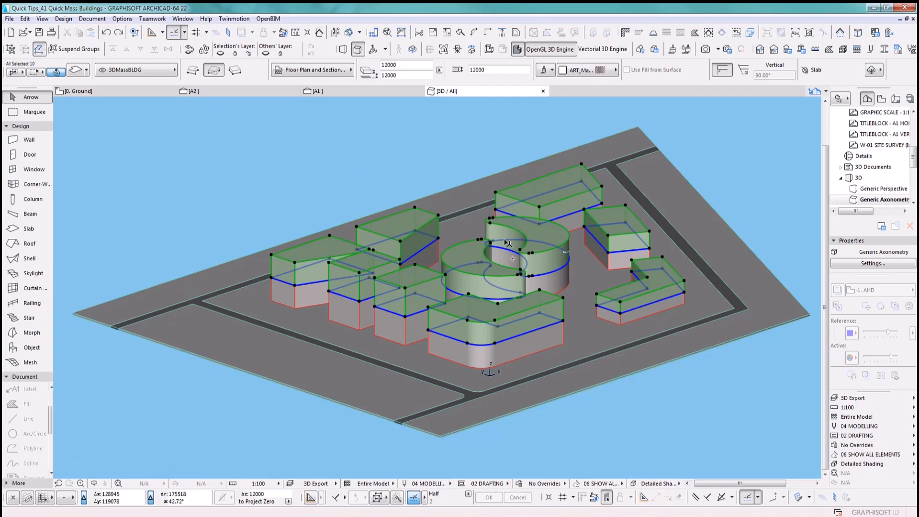
# Set the thickness of the ten upper slabs to 33000 and clear the selection.
pyautogui.moveTo(507, 243)
pyautogui.moveTo(476, 70); pyautogui.dragTo(457, 70)
pyautogui.press('Return')
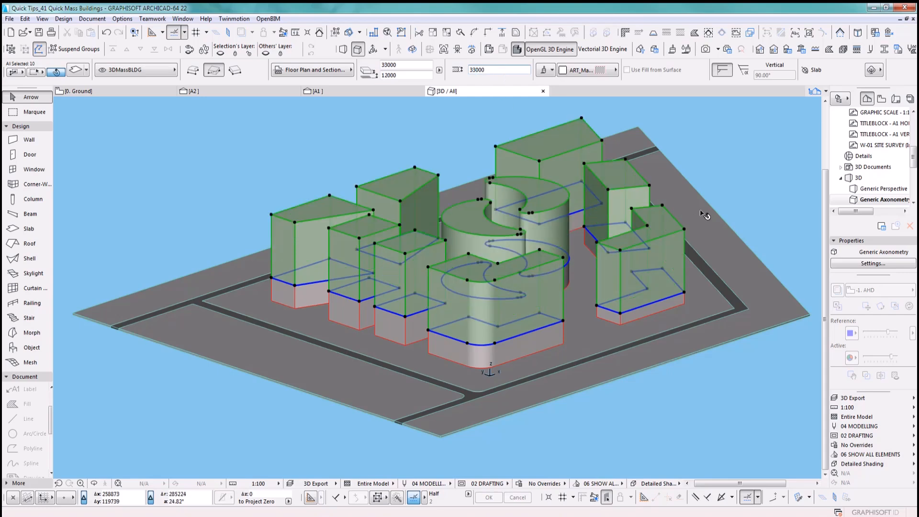
pyautogui.click(731, 179)
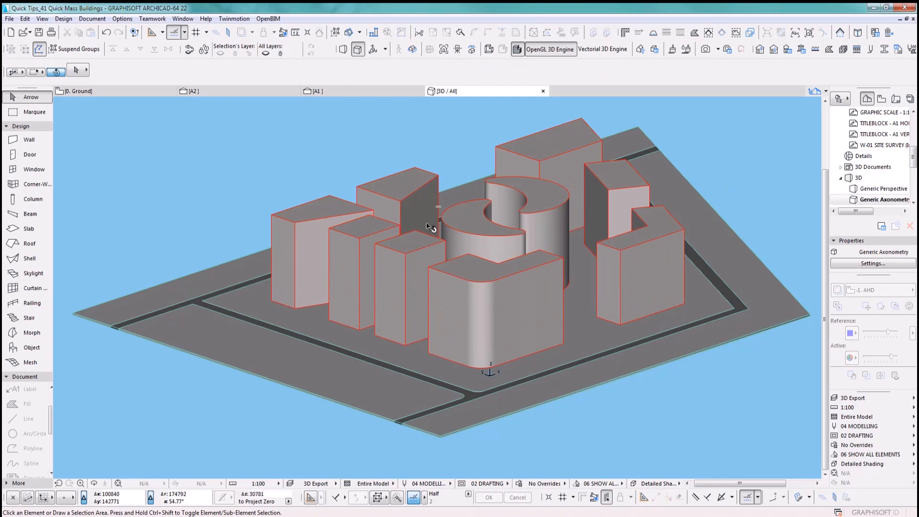
# Set the thickness of the nearer crescent building's upper slab to 48000.
pyautogui.click(465, 235)
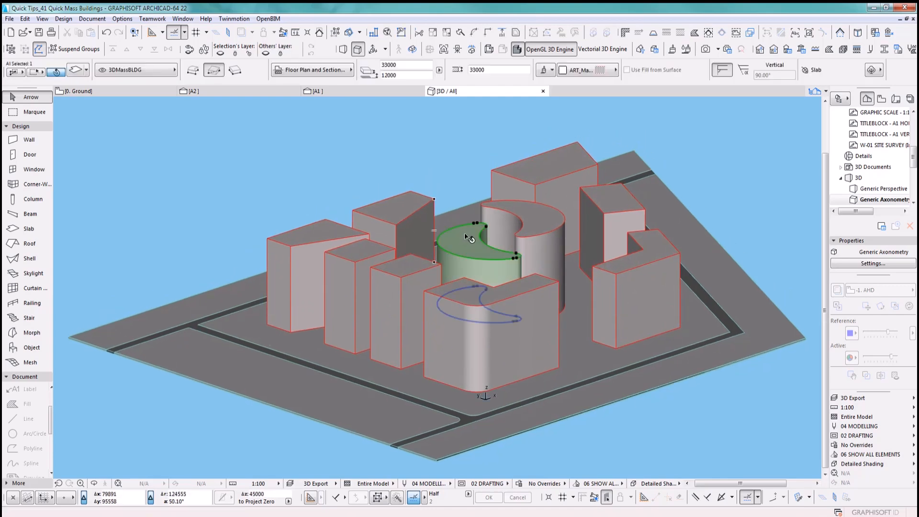
pyautogui.moveTo(477, 70); pyautogui.dragTo(439, 70)
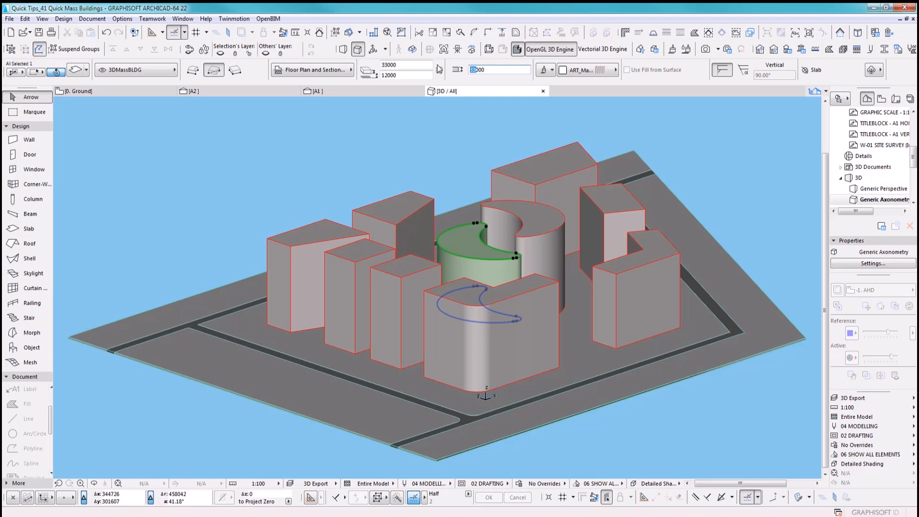
pyautogui.write('48')
pyautogui.press('Return')
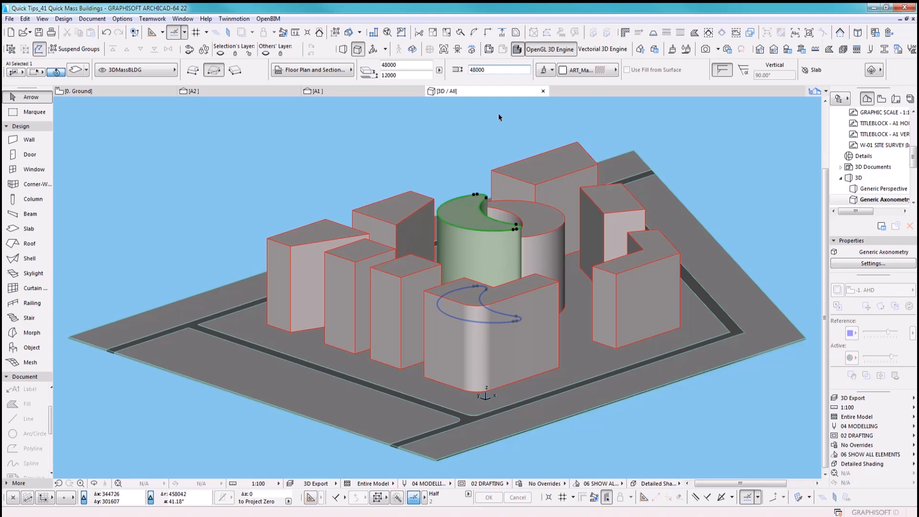
pyautogui.moveTo(569, 259)
pyautogui.keyDown('shift'); pyautogui.mouseDown(button='middle')
pyautogui.moveTo(459, 260)
pyautogui.moveTo(473, 249)
pyautogui.moveTo(550, 254)
pyautogui.moveTo(510, 254)
pyautogui.moveTo(519, 264)
pyautogui.mouseUp(button='middle'); pyautogui.keyUp('shift')
pyautogui.press('Escape')
# Set the thickness of the farther crescent building's upper slab to 60000.
pyautogui.click(564, 216)
pyautogui.doubleClick(477, 71)
pyautogui.write('60000')
pyautogui.press('Return')
# Vary the upper slab thicknesses of the two wedge-shaped, two small rectangular and sharp-cornered L-shaped buildings, using 42000 for one small rectangular building.
pyautogui.scroll(-2, 520, 264)
pyautogui.click(338, 205)
pyautogui.click(379, 288)
pyautogui.click(348, 268)
pyautogui.click(512, 290)
pyautogui.moveTo(673, 249)
pyautogui.keyDown('shift'); pyautogui.mouseDown(button='middle')
pyautogui.moveTo(517, 293)
pyautogui.moveTo(549, 252)
pyautogui.moveTo(667, 264)
pyautogui.mouseUp(button='middle'); pyautogui.keyUp('shift')
pyautogui.press('Escape')
pyautogui.keyDown('shift'); pyautogui.moveTo(591, 316); pyautogui.dragTo(527, 279, button='middle'); pyautogui.keyUp('shift')
pyautogui.scroll(2, 549, 295)
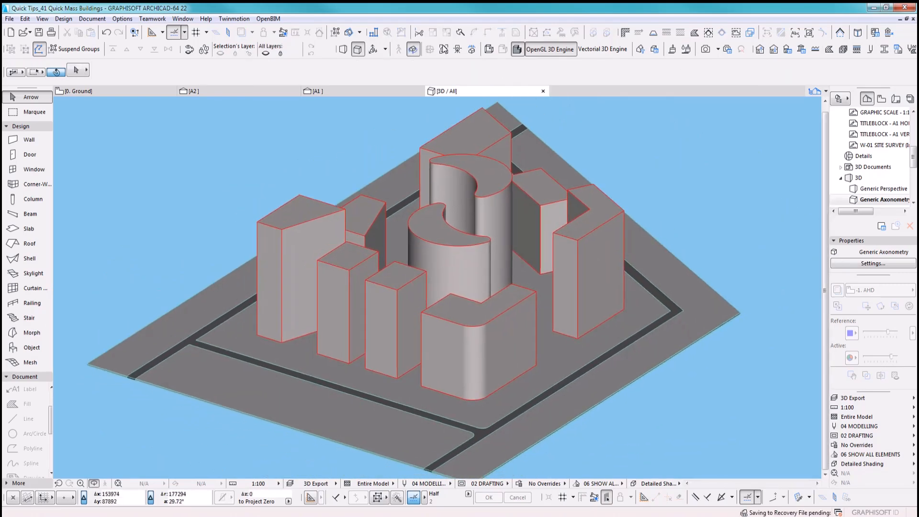
# Switch the 3D view to perspective and view the whole site from near ground level.
pyautogui.click(344, 50)
pyautogui.keyDown('shift'); pyautogui.moveTo(431, 224); pyautogui.dragTo(509, 314, button='middle'); pyautogui.keyUp('shift')
pyautogui.scroll(-3, 518, 292)
# Select all ten upper slabs with a selection rectangle across the upper part of the buildings.
pyautogui.click(46, 112)
pyautogui.click(48, 94)
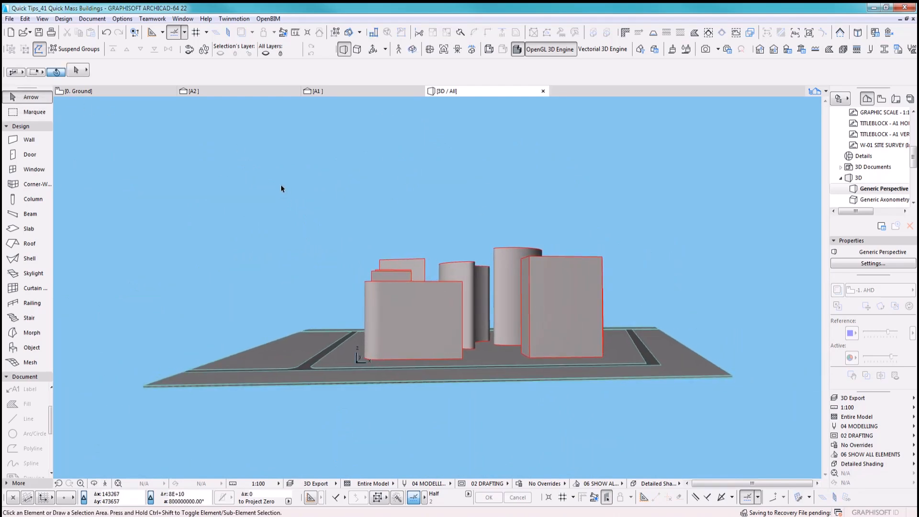
pyautogui.moveTo(282, 186); pyautogui.dragTo(680, 303)
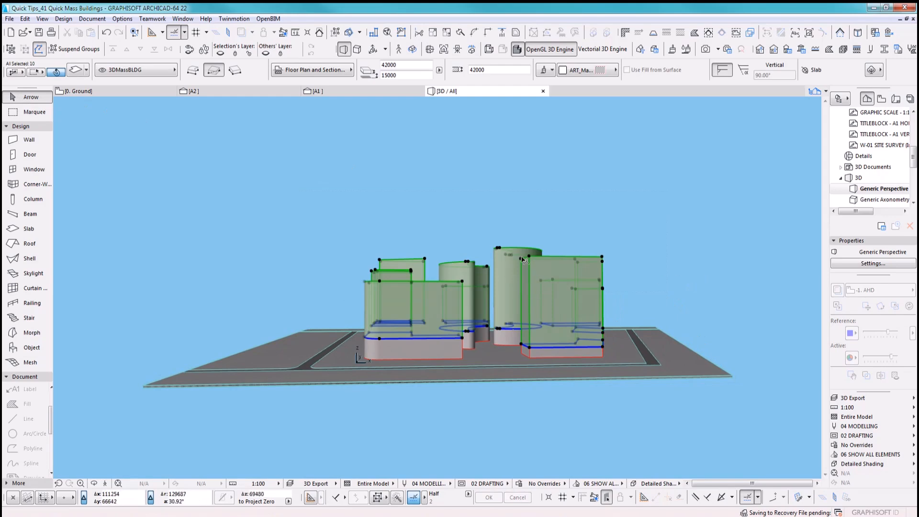
pyautogui.keyDown('shift'); pyautogui.moveTo(577, 340); pyautogui.dragTo(293, 355, button='middle'); pyautogui.keyUp('shift')
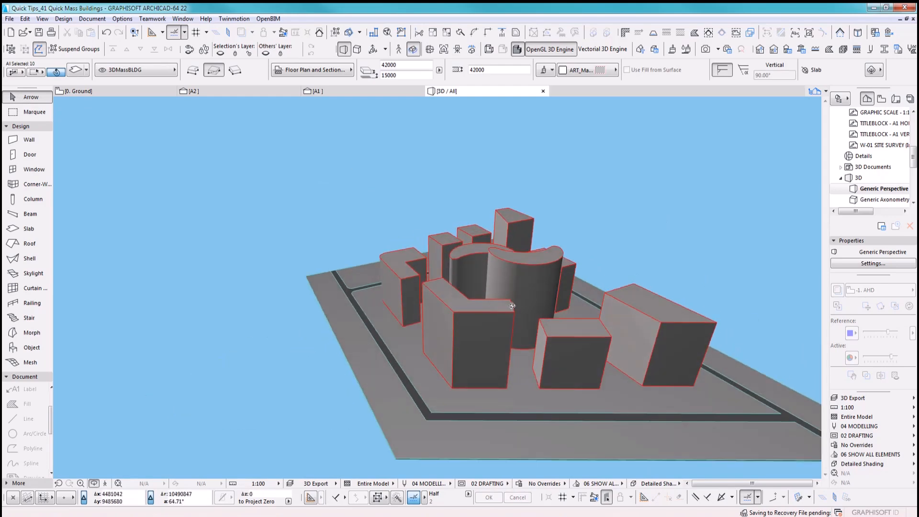
pyautogui.click(502, 336)
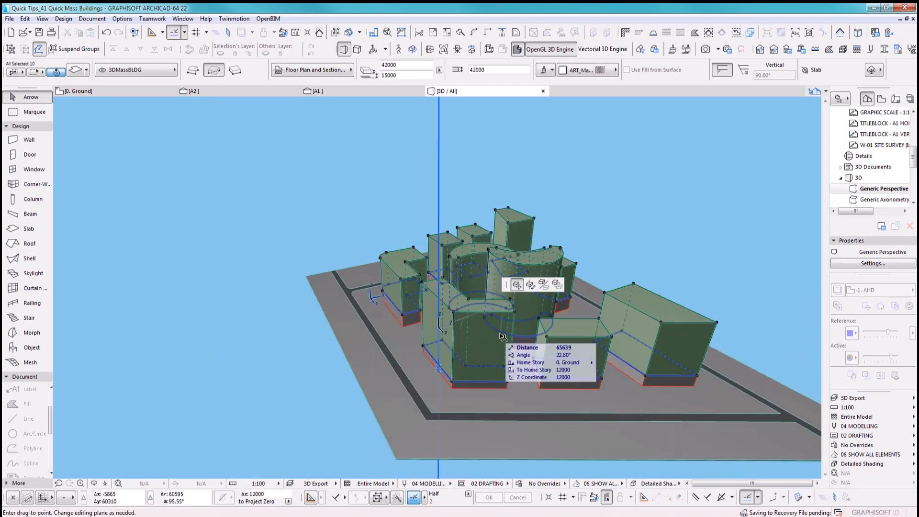
pyautogui.press('Escape')
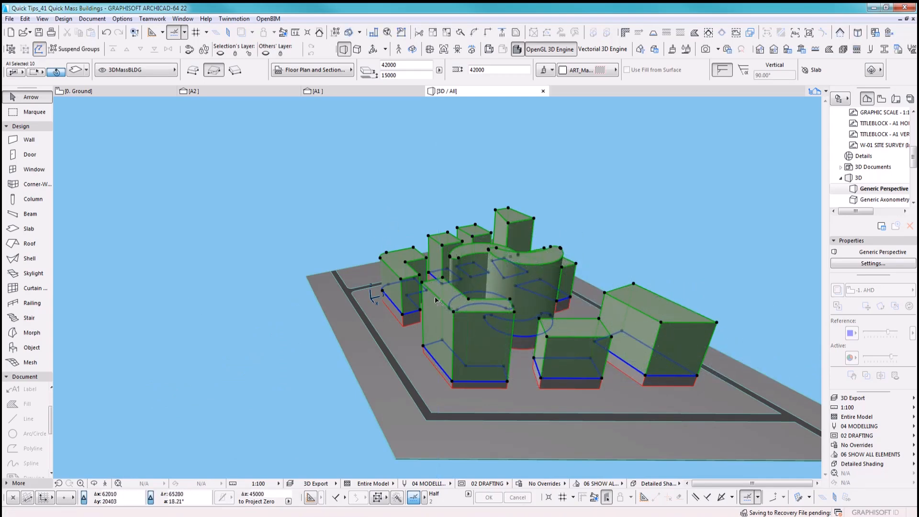
# Review the building masses from the rounded L-shaped building's side, then return to the Ground floor plan.
pyautogui.keyDown('shift'); pyautogui.moveTo(532, 261); pyautogui.dragTo(505, 299, button='middle'); pyautogui.keyUp('shift')
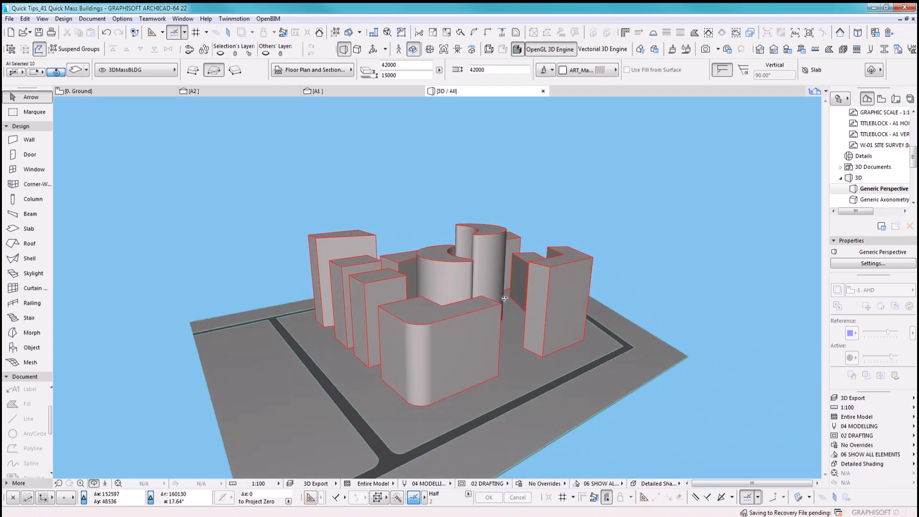
pyautogui.scroll(2, 512, 306)
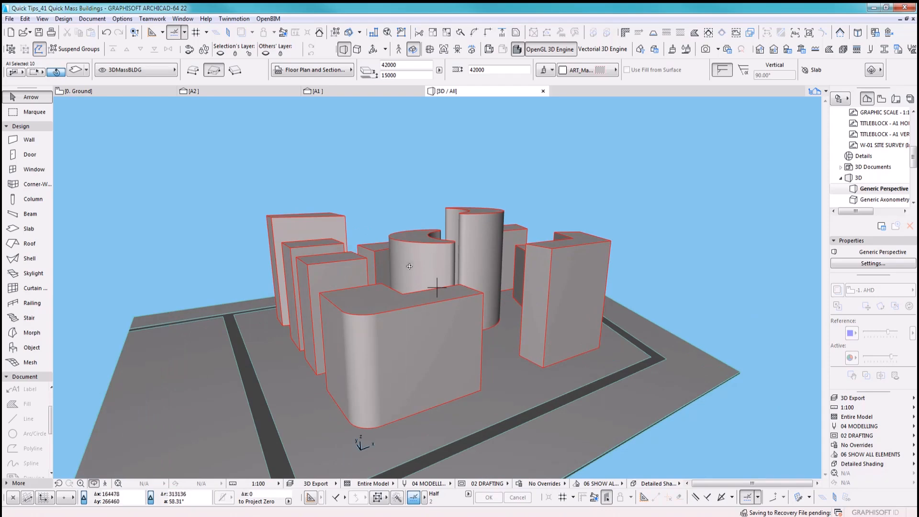
pyautogui.keyDown('shift'); pyautogui.moveTo(413, 278); pyautogui.dragTo(497, 290, button='middle'); pyautogui.keyUp('shift')
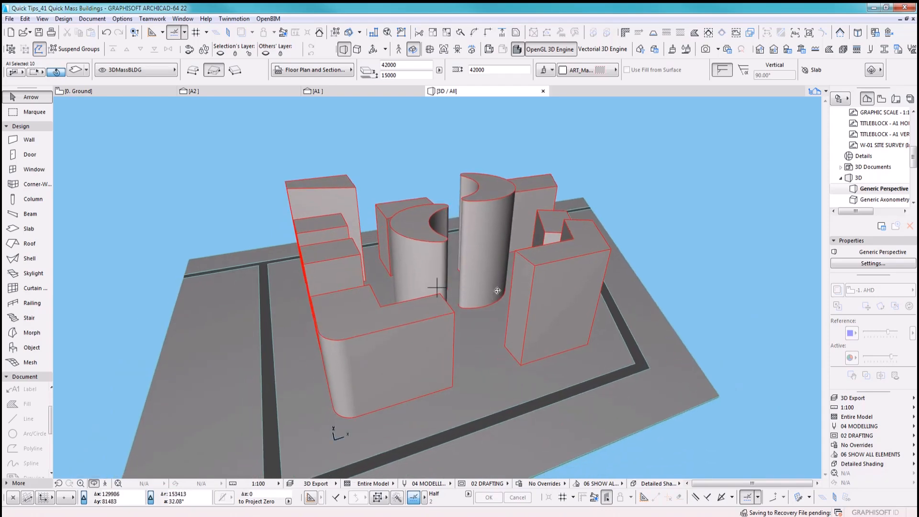
pyautogui.press('F2')
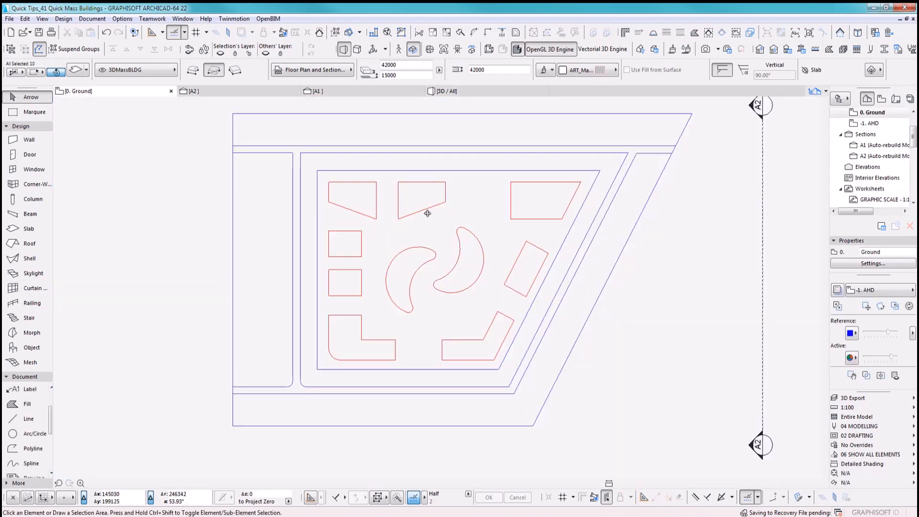
# Return to the 3D view and deselect all the upper slabs.
pyautogui.press('F3')
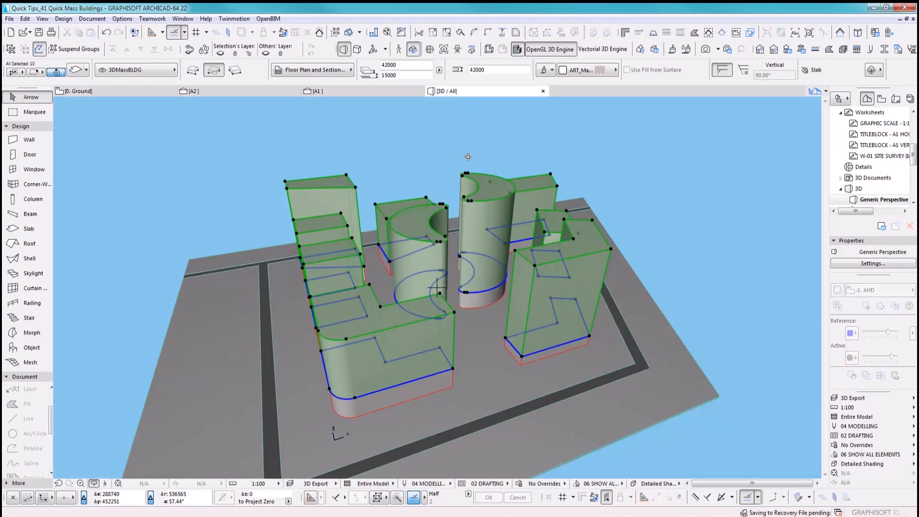
pyautogui.keyDown('shift'); pyautogui.moveTo(468, 157); pyautogui.dragTo(468, 157, button='middle'); pyautogui.keyUp('shift')
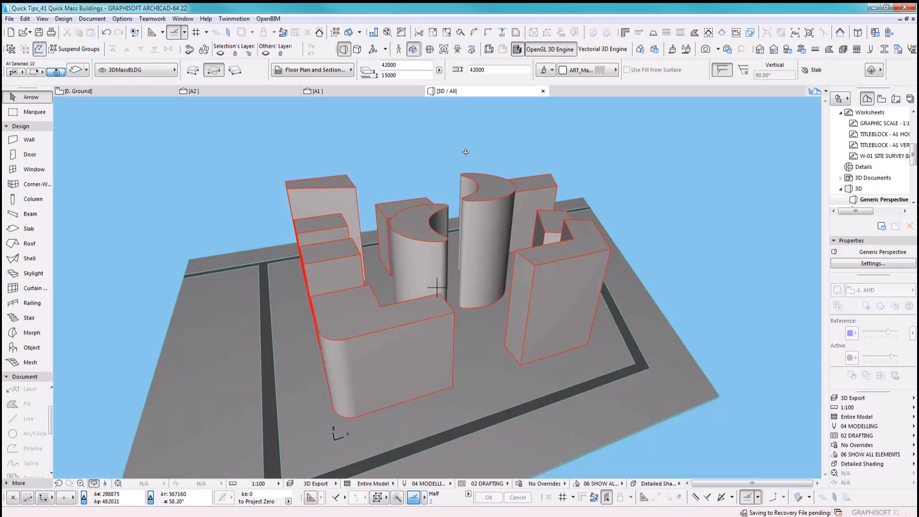
pyautogui.click(30, 98)
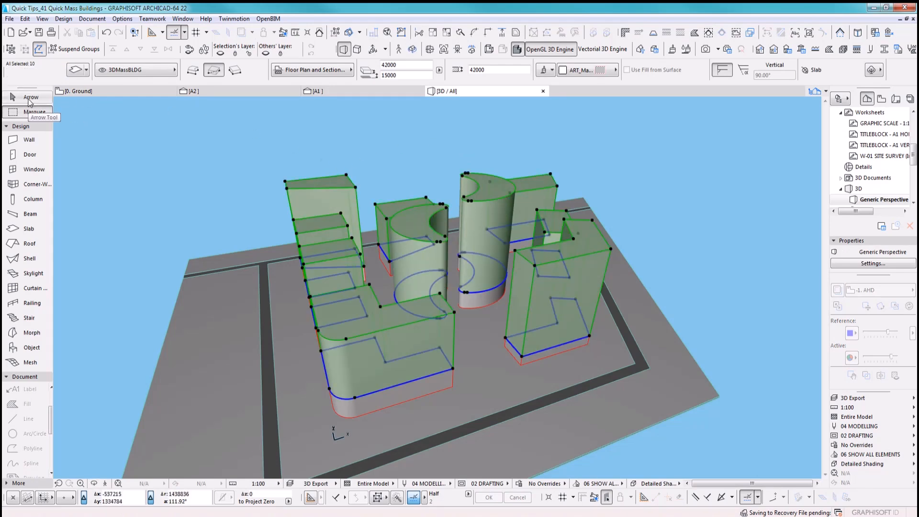
pyautogui.click(451, 179)
# Offset all edges of the rounded L-shaped building's upper slab inward to set it back from its base.
pyautogui.scroll(1, 437, 301)
pyautogui.moveTo(437, 301); pyautogui.dragTo(574, 296, button='middle')
pyautogui.scroll(3, 641, 298)
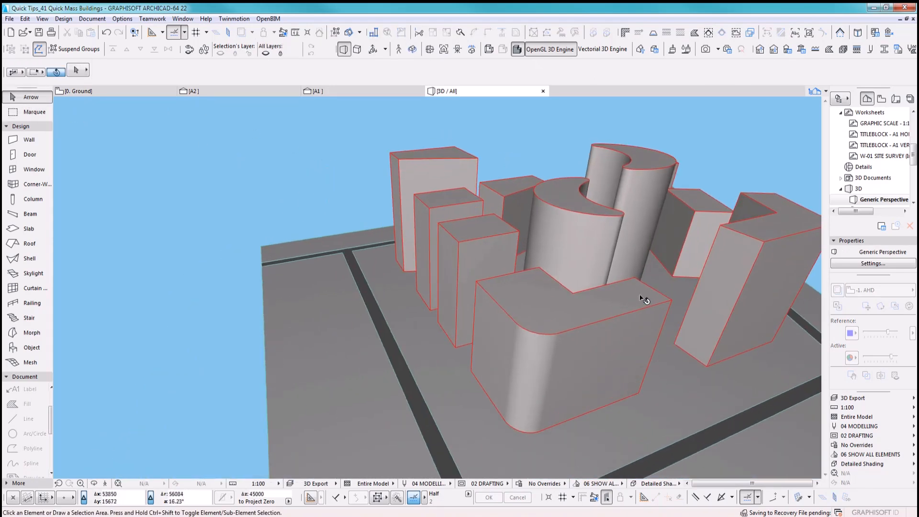
pyautogui.click(574, 328)
pyautogui.keyDown('shift'); pyautogui.moveTo(620, 316); pyautogui.dragTo(662, 325, button='middle'); pyautogui.keyUp('shift')
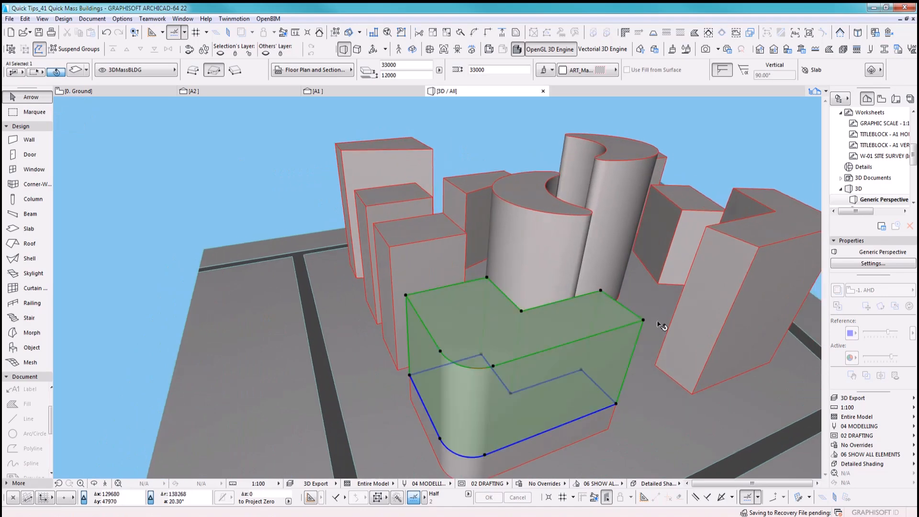
pyautogui.click(643, 321)
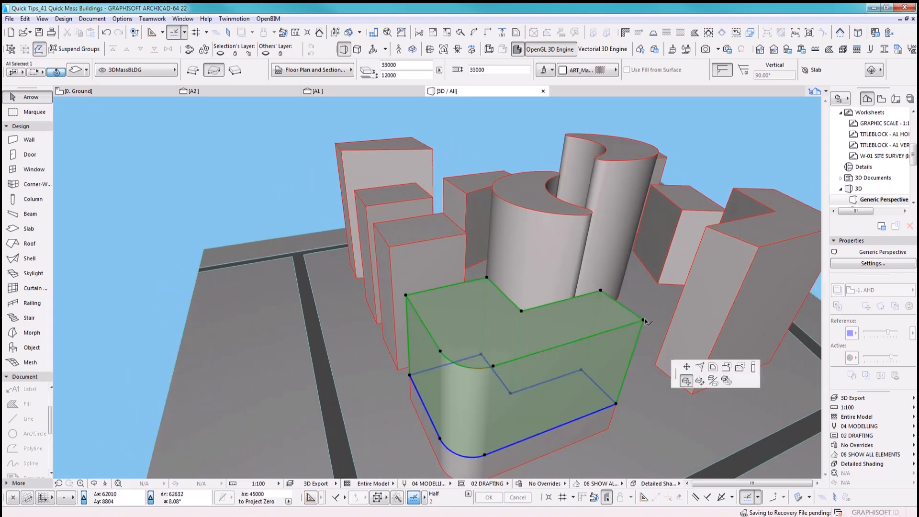
pyautogui.click(712, 366)
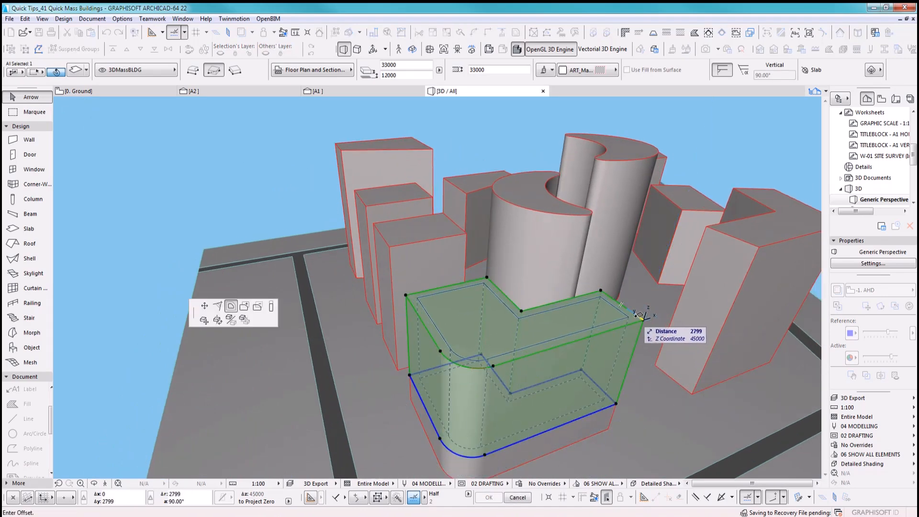
pyautogui.write('2')
pyautogui.press('Return')
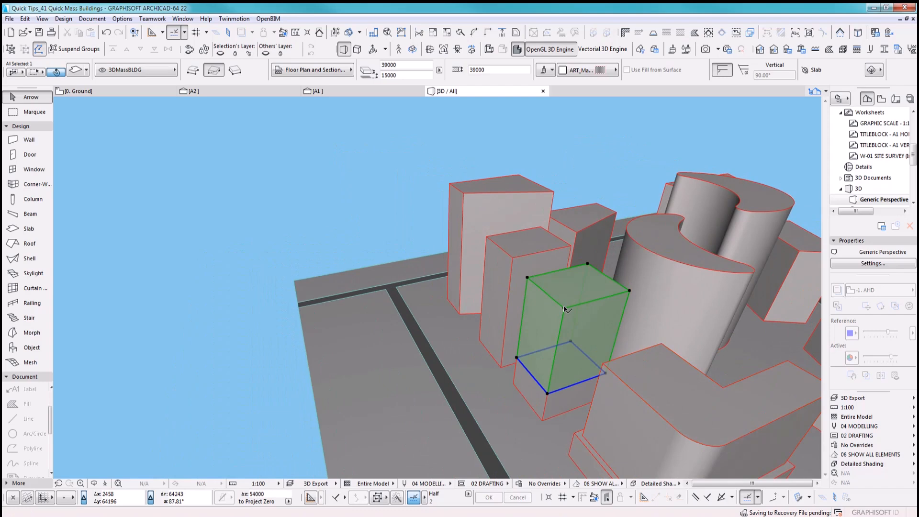
# Offset all edges of the upper slab on the small rectangular building nearest the rounded L-shaped building inward by 2500.
pyautogui.click(564, 309)
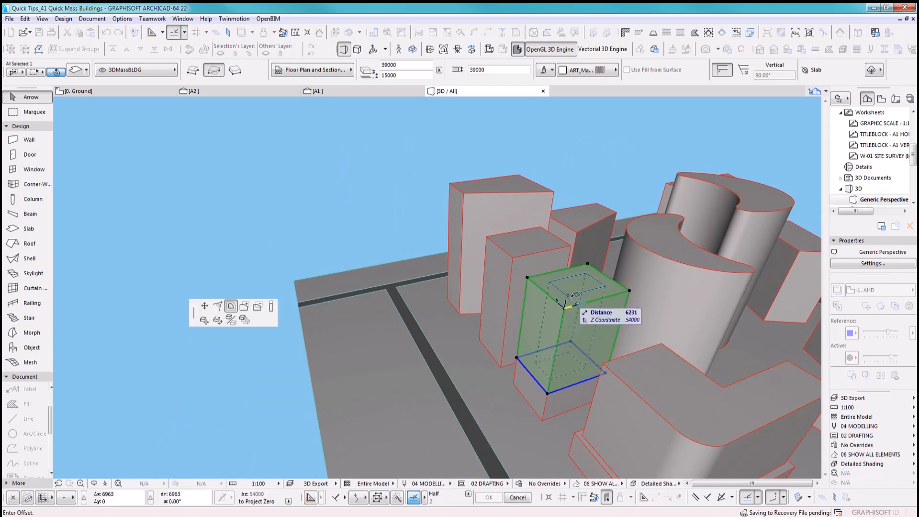
pyautogui.write('2500')
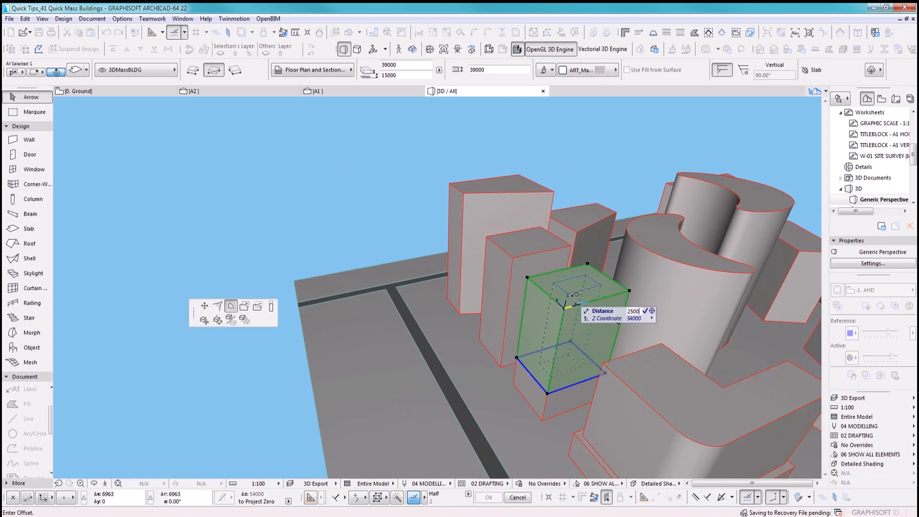
pyautogui.press('Return')
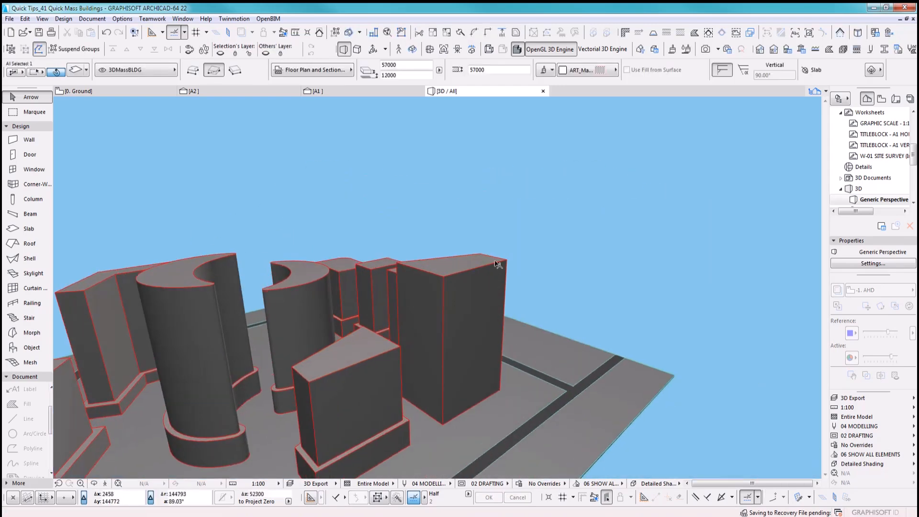
# Offset all edges of the tall wedge-shaped building's upper slab inward from its base, and deselect it.
pyautogui.click(506, 262)
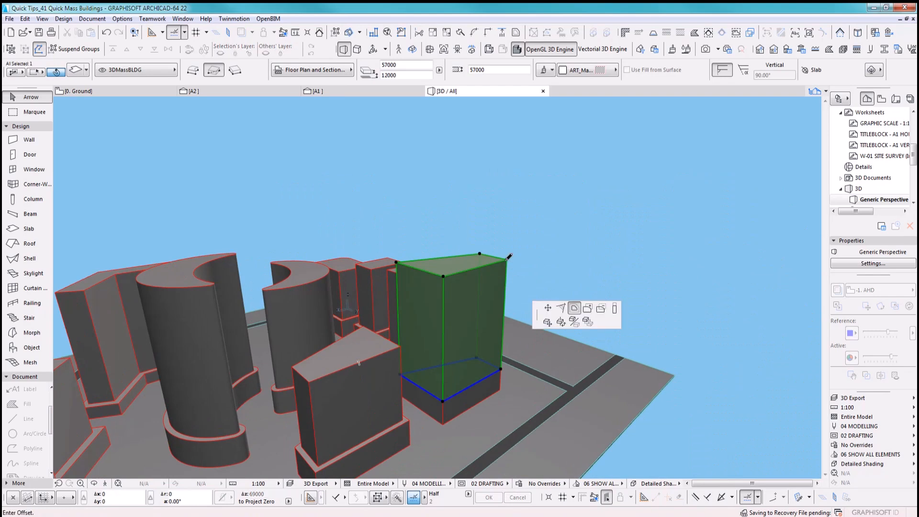
pyautogui.click(506, 261)
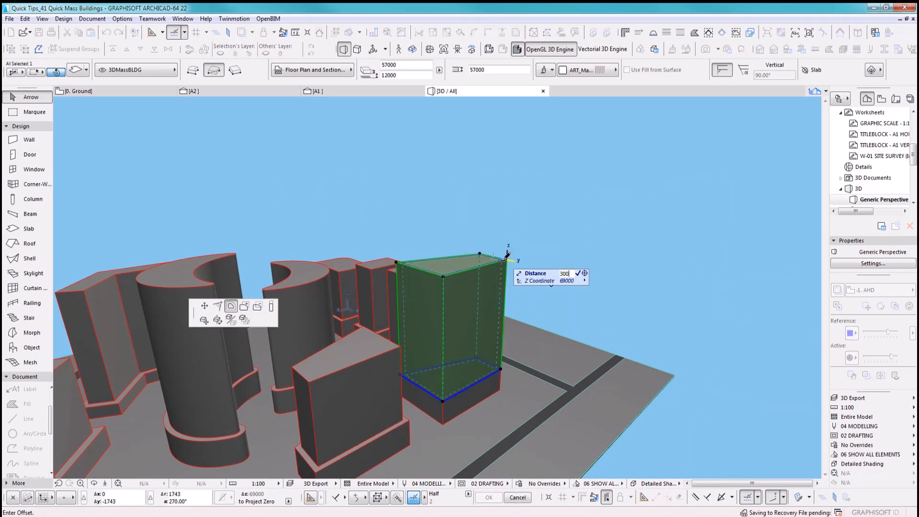
pyautogui.press('Return')
pyautogui.click(514, 213)
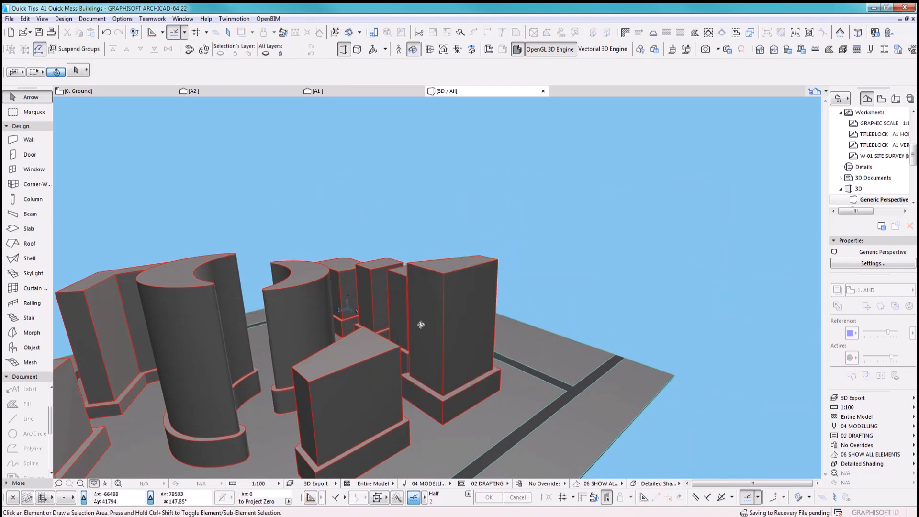
# Examine the set-back building masses from several sides of the site, ending at the rounded L-shaped building.
pyautogui.keyDown('shift'); pyautogui.moveTo(429, 316); pyautogui.dragTo(541, 277, button='middle'); pyautogui.keyUp('shift')
pyautogui.scroll(-2, 542, 276)
pyautogui.keyDown('shift'); pyautogui.moveTo(427, 382); pyautogui.dragTo(810, 377, button='middle'); pyautogui.keyUp('shift')
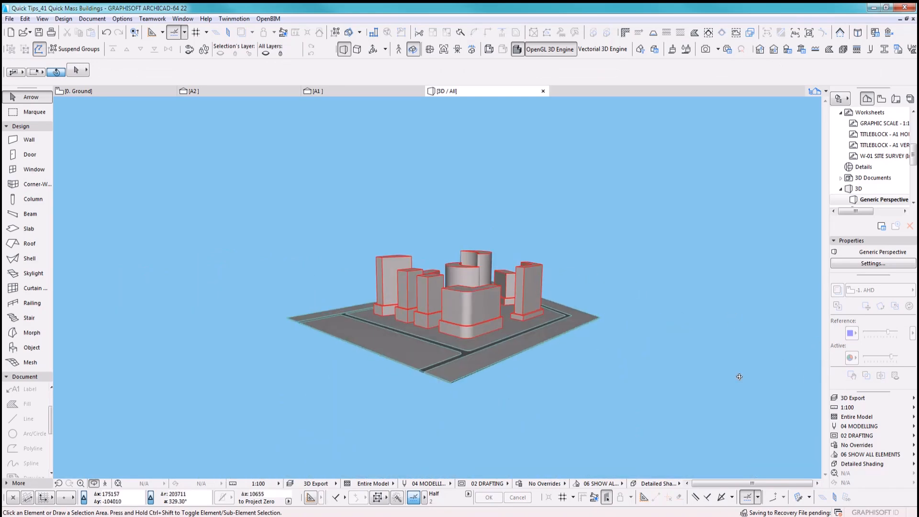
pyautogui.scroll(2, 442, 251)
pyautogui.scroll(2, 442, 251)
pyautogui.keyDown('shift'); pyautogui.moveTo(532, 369); pyautogui.dragTo(426, 327, button='middle'); pyautogui.keyUp('shift')
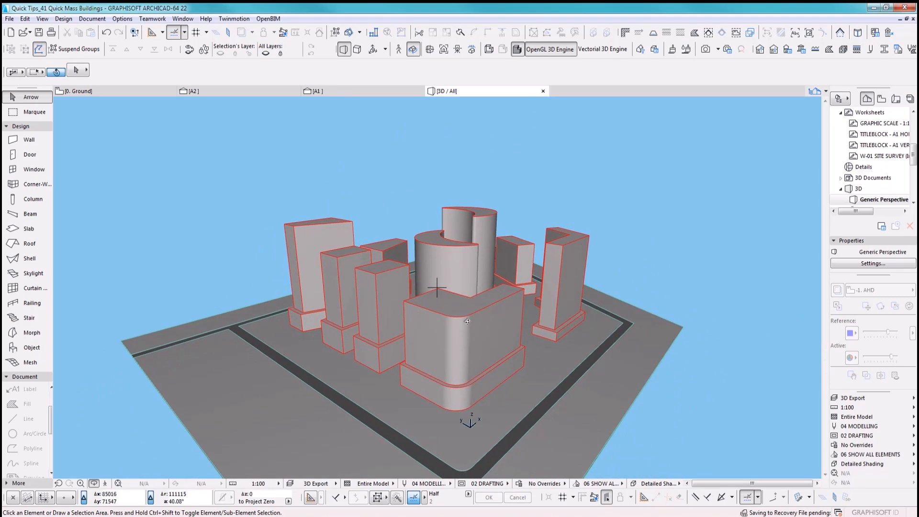
pyautogui.keyDown('shift'); pyautogui.moveTo(465, 318); pyautogui.dragTo(418, 339, button='middle'); pyautogui.keyUp('shift')
# Convert the rounded L-shaped building's upper slab to a morph.
pyautogui.click(43, 112)
pyautogui.click(31, 96)
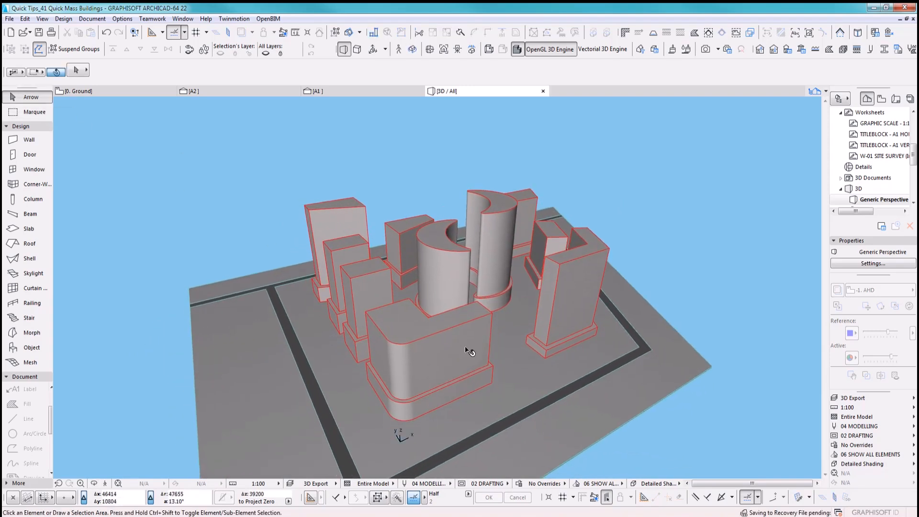
pyautogui.click(431, 341)
pyautogui.rightClick(430, 341)
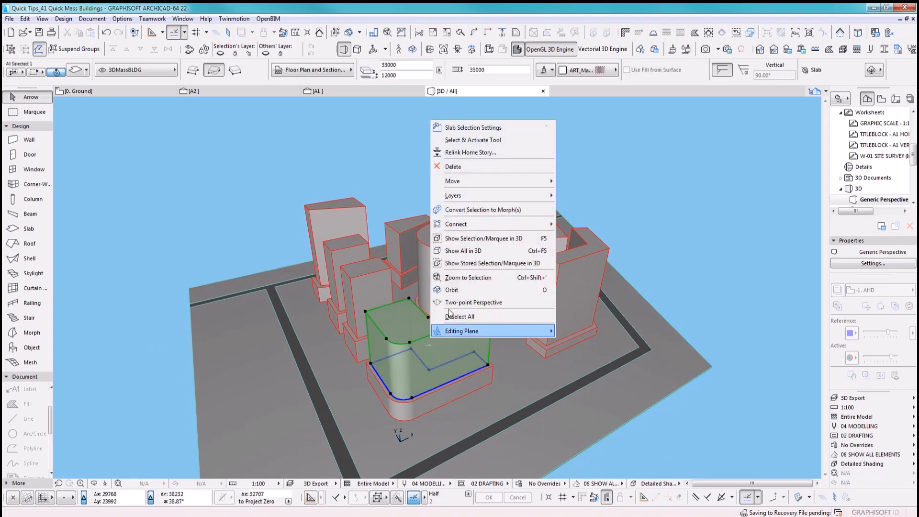
pyautogui.click(464, 210)
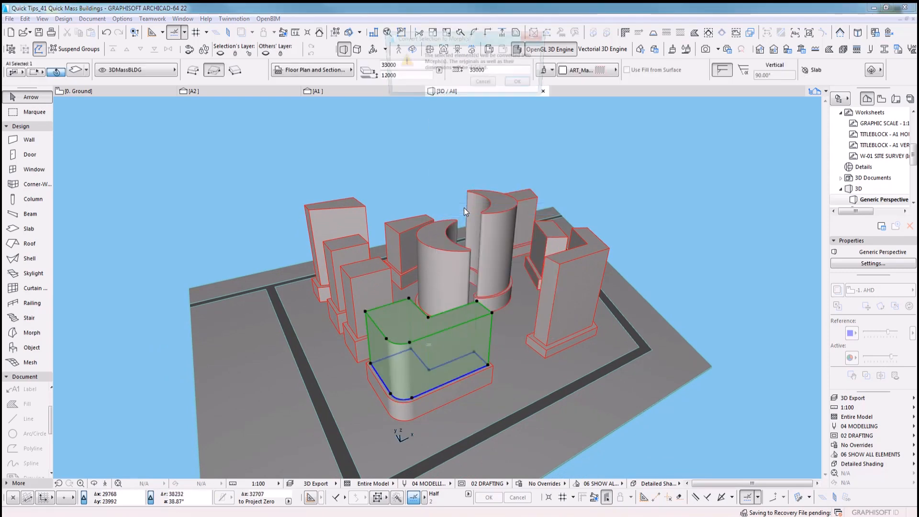
pyautogui.click(526, 84)
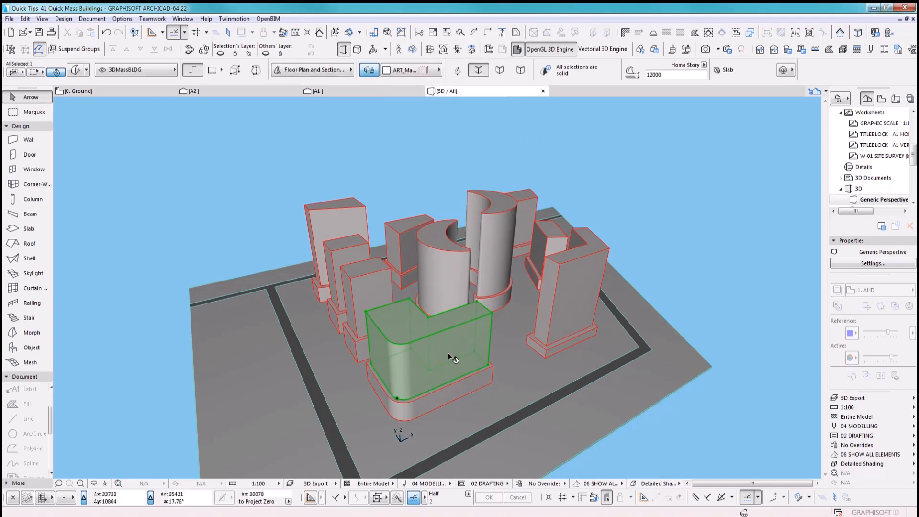
# Draw a dividing edge across the morph's roof from the L's inner corner to the long outer edge with the Morph tool.
pyautogui.scroll(5, 443, 326)
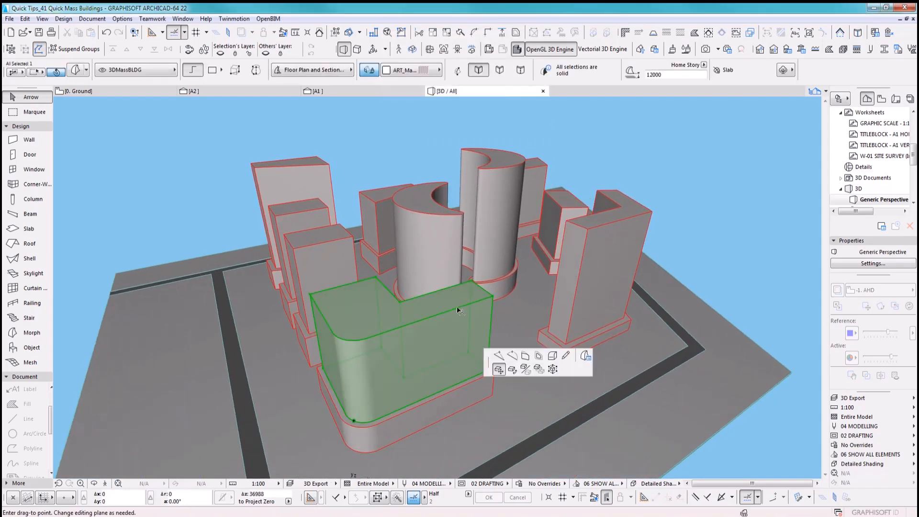
pyautogui.click(458, 308)
pyautogui.press('Escape')
pyautogui.press('o')
pyautogui.moveTo(494, 316); pyautogui.dragTo(417, 292)
pyautogui.scroll(4, 419, 313)
pyautogui.press('o')
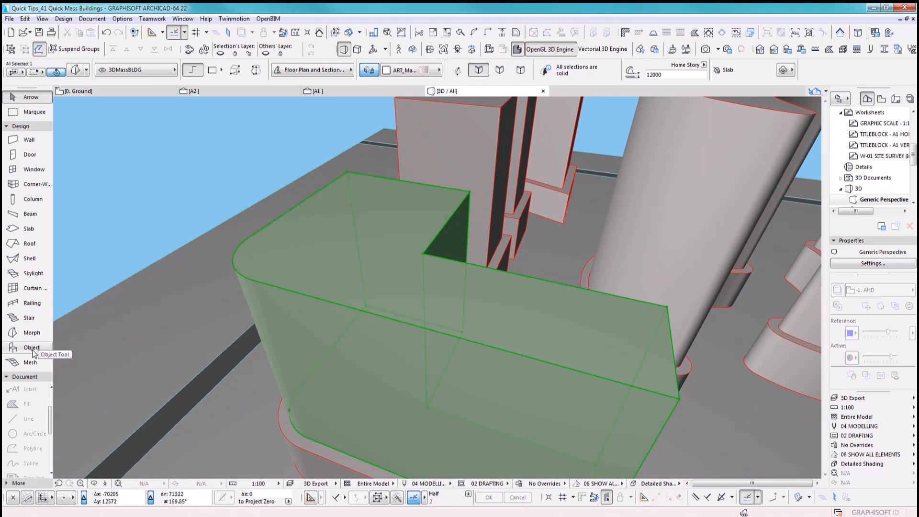
pyautogui.click(11, 334)
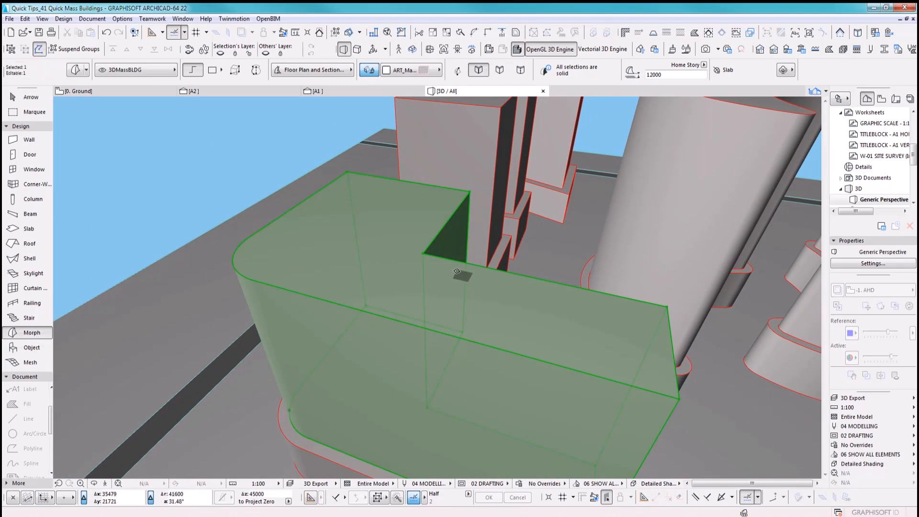
pyautogui.click(423, 252)
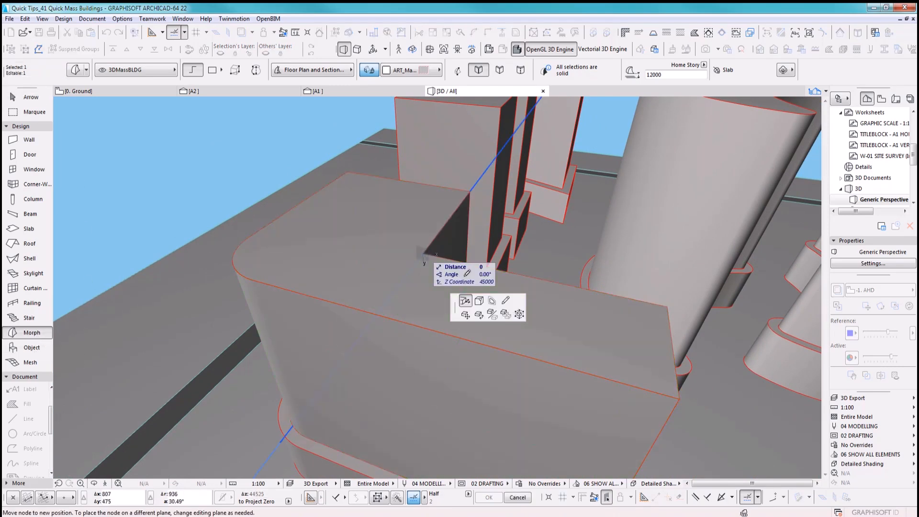
pyautogui.click(506, 301)
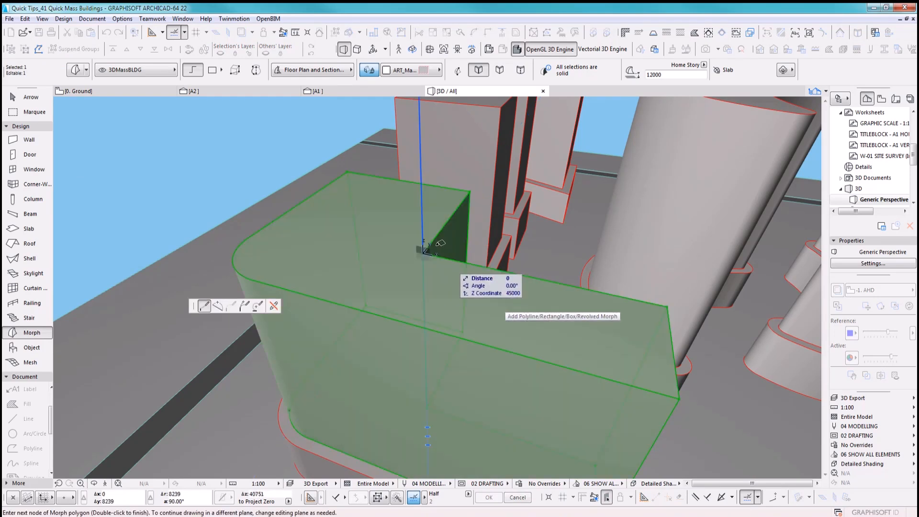
pyautogui.doubleClick(378, 313)
# Push the roof face of the morph's sharp-cornered wing down by 3000.
pyautogui.moveTo(494, 327); pyautogui.dragTo(396, 290, button='middle')
pyautogui.scroll(-2, 373, 261)
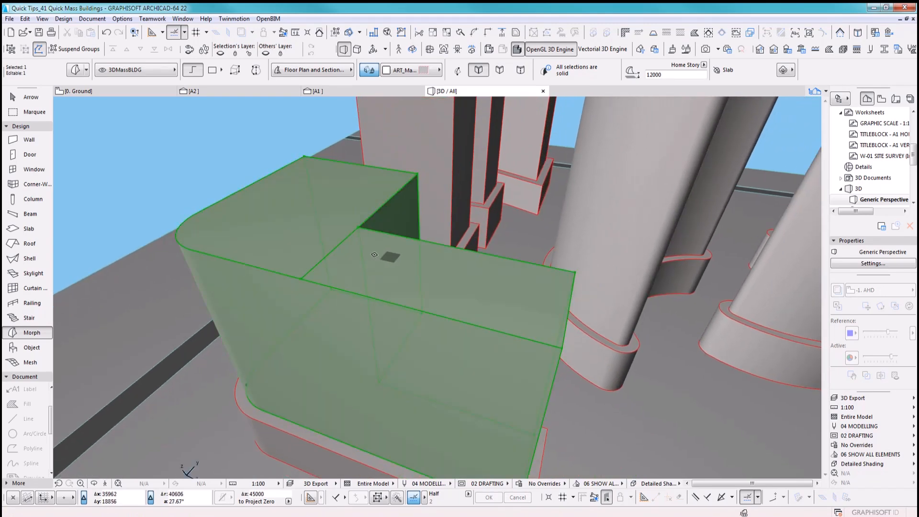
pyautogui.click(387, 259)
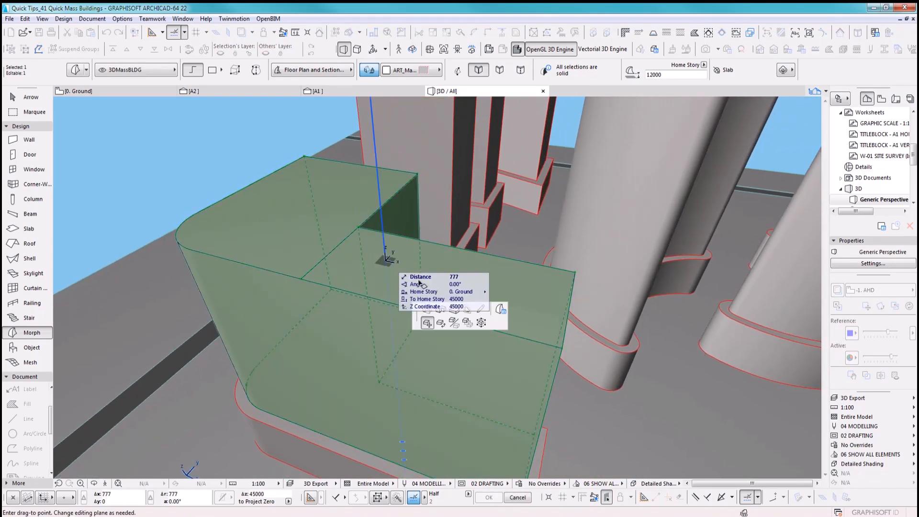
pyautogui.click(427, 309)
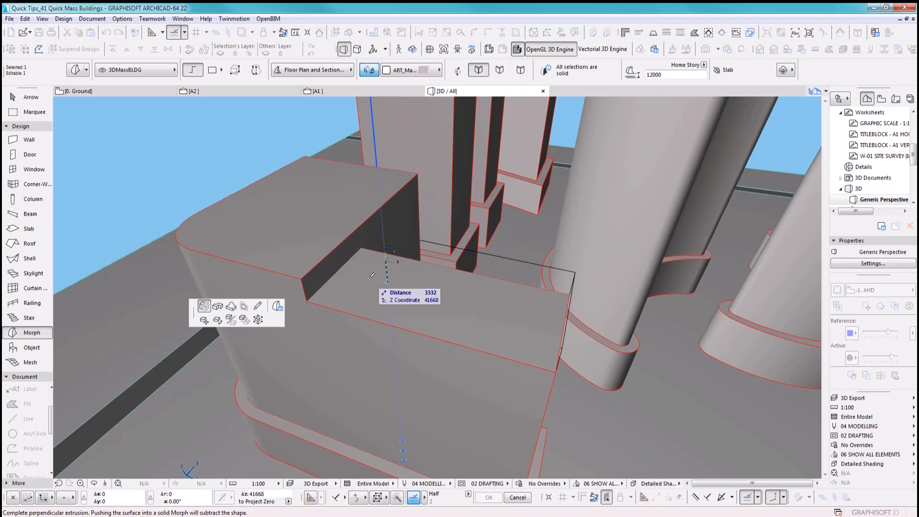
pyautogui.write('3000')
pyautogui.press('Return')
# Draw a dividing edge across the higher roof wing near its far end, from the outer edge to the inner edge.
pyautogui.moveTo(290, 207); pyautogui.dragTo(327, 254, button='middle')
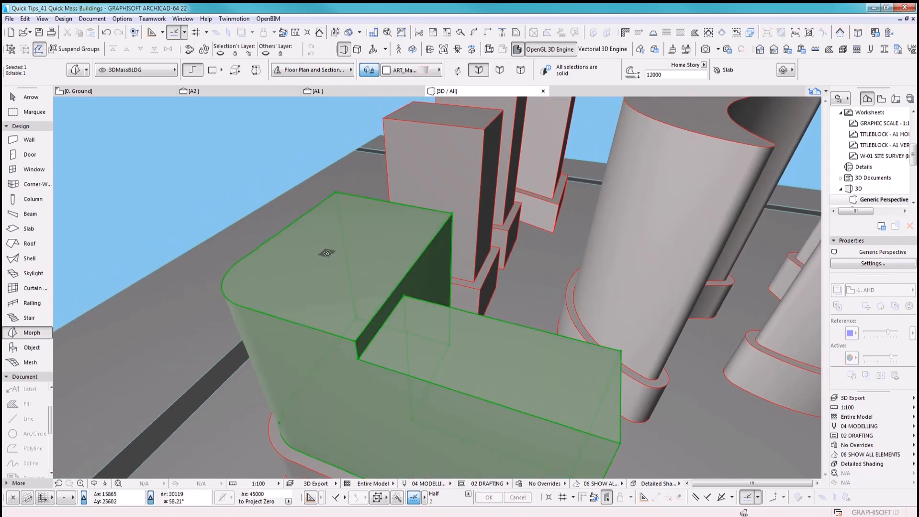
pyautogui.click(294, 222)
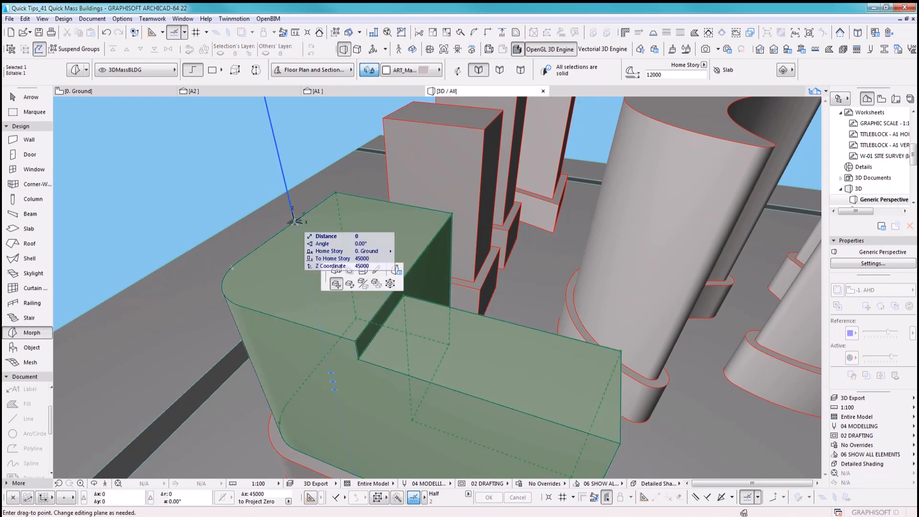
pyautogui.doubleClick(424, 248)
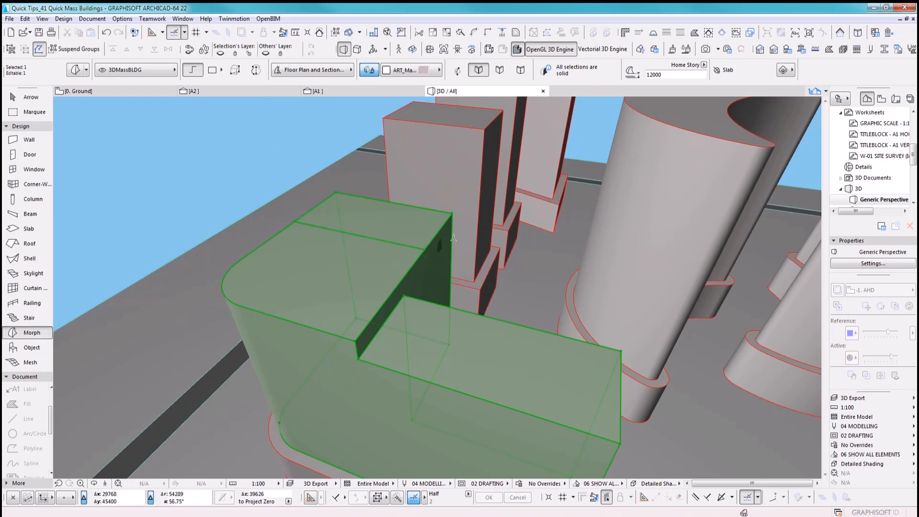
# Extrude the end strip of the higher roof wing upward by 3000.
pyautogui.click(392, 228)
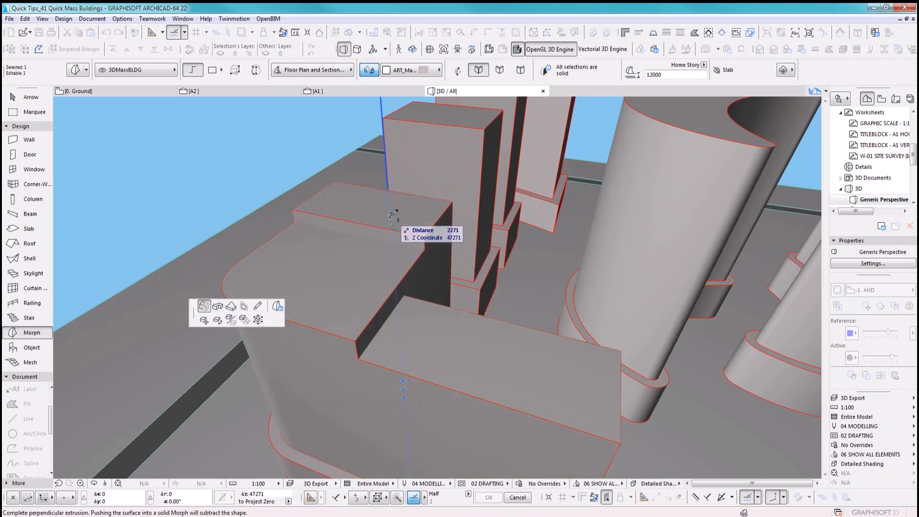
pyautogui.write('300')
pyautogui.press('Return')
pyautogui.scroll(-4, 404, 203)
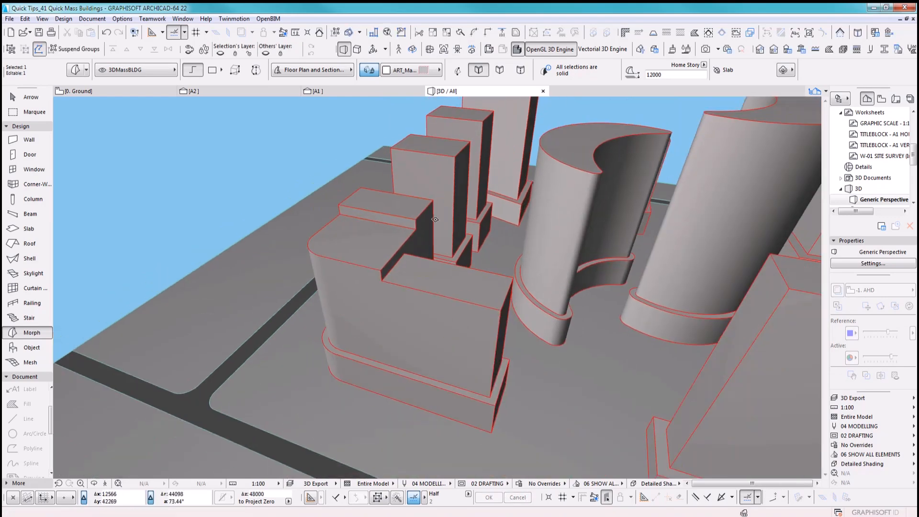
# Draw two dividing edges across the morph's lower roof wing, from inner to outer edge, to split it into three strips.
pyautogui.press('o')
pyautogui.keyDown('shift'); pyautogui.moveTo(676, 247); pyautogui.dragTo(536, 337, button='middle'); pyautogui.keyUp('shift')
pyautogui.scroll(1, 437, 313)
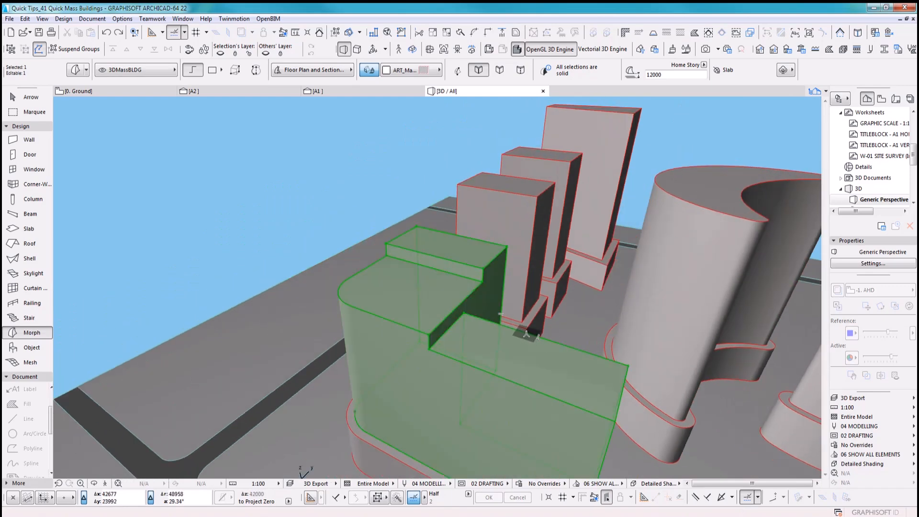
pyautogui.click(526, 333)
pyautogui.click(635, 382)
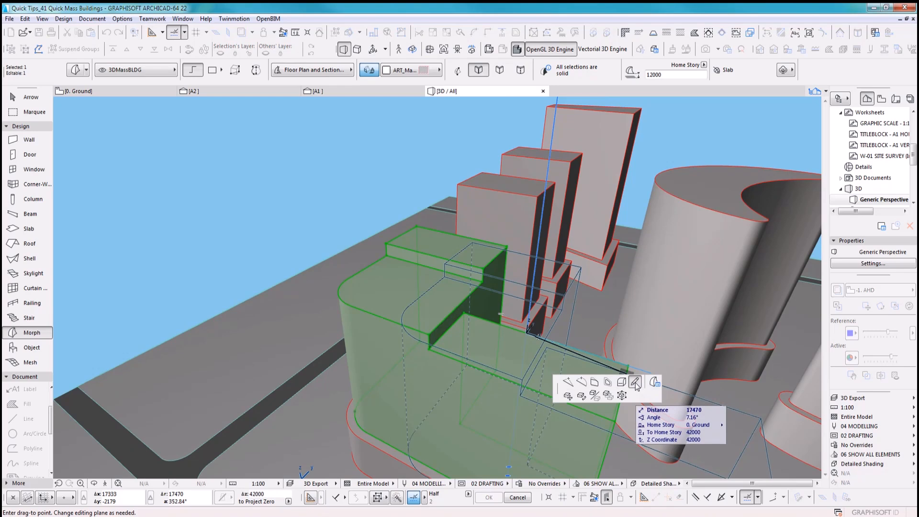
pyautogui.click(635, 381)
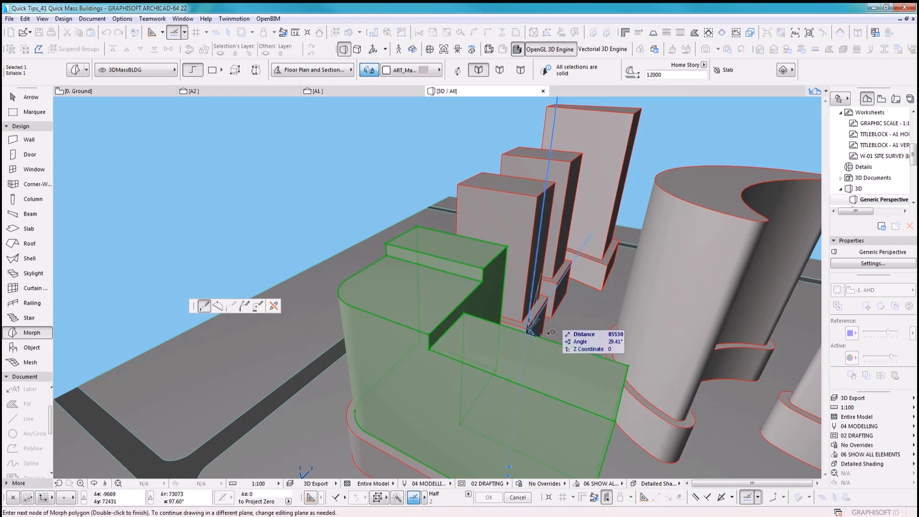
pyautogui.doubleClick(500, 374)
pyautogui.click(577, 350)
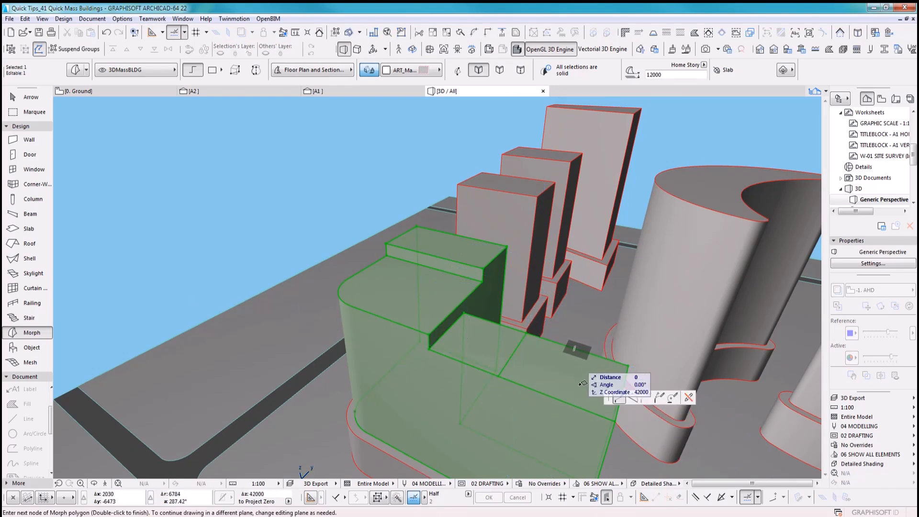
pyautogui.doubleClick(556, 398)
# Push the lower wing's end strip down by 6000 and the adjacent middle strip down by 3000.
pyautogui.keyDown('shift'); pyautogui.moveTo(588, 403); pyautogui.dragTo(437, 334, button='middle'); pyautogui.keyUp('shift')
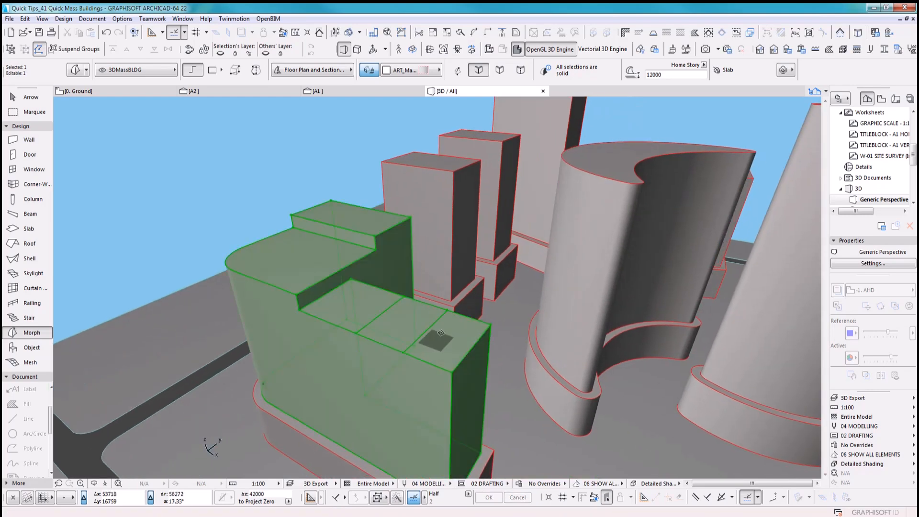
pyautogui.click(447, 340)
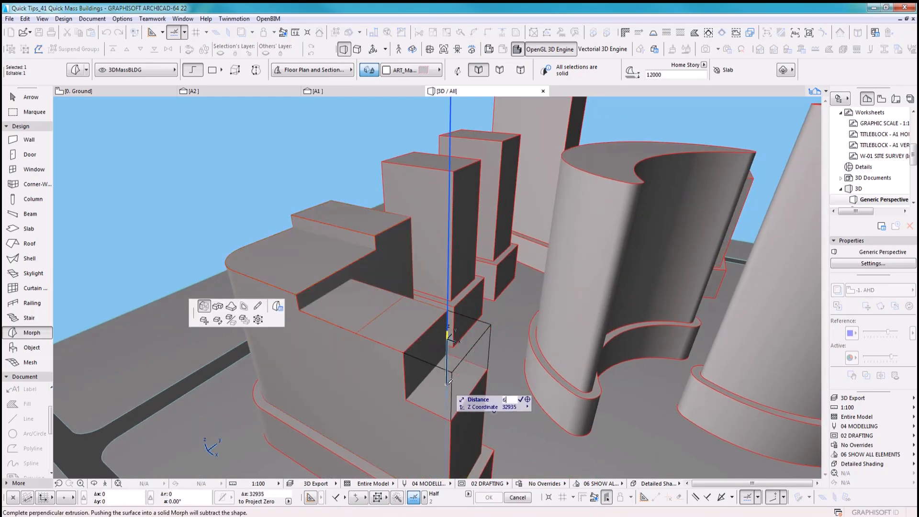
pyautogui.press('Return')
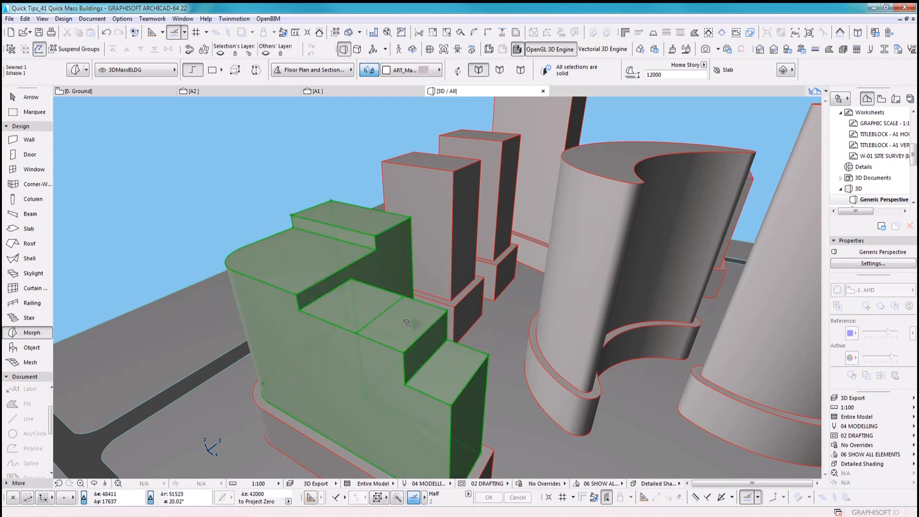
pyautogui.click(406, 322)
pyautogui.write('3000')
pyautogui.press('Return')
# Select the raised end strip's short edge on the L's inner side as a sub-element and elevate it by 9000.
pyautogui.keyDown('shift'); pyautogui.moveTo(366, 192); pyautogui.dragTo(398, 291, button='middle'); pyautogui.keyUp('shift')
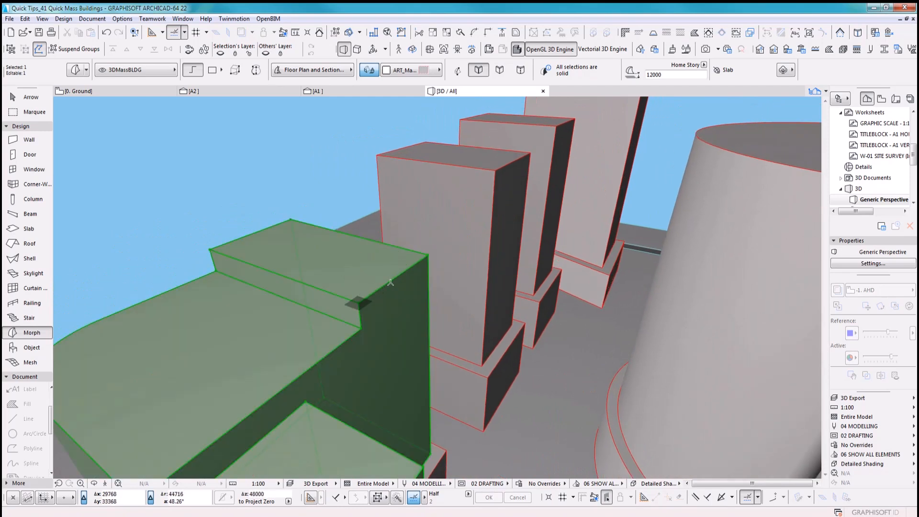
pyautogui.click(35, 99)
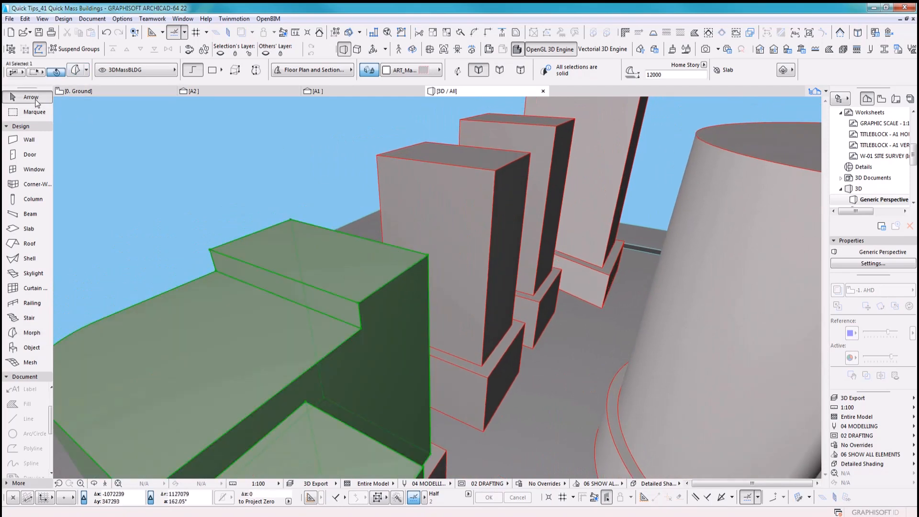
pyautogui.click(120, 124)
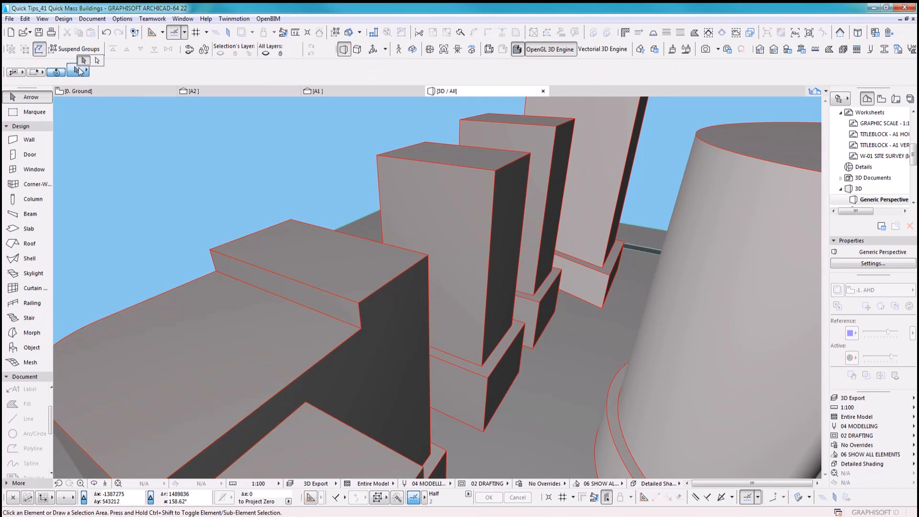
pyautogui.click(97, 61)
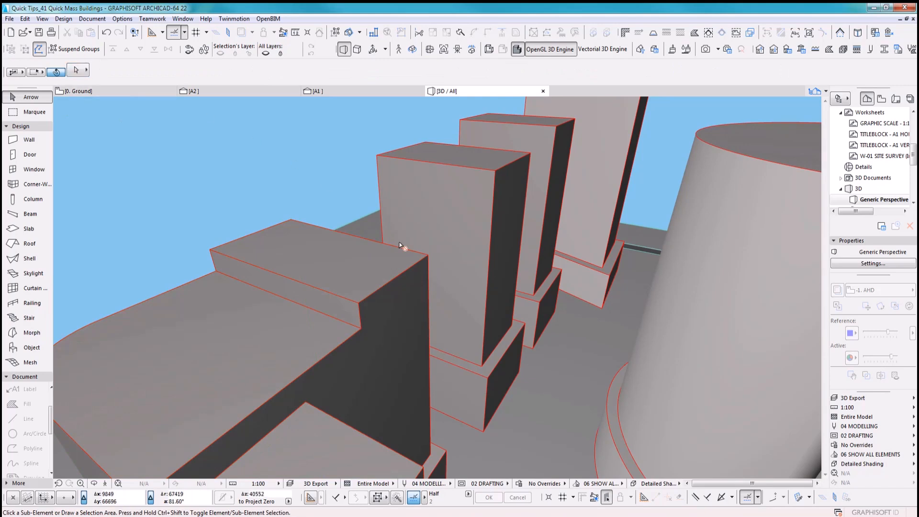
pyautogui.click(386, 286)
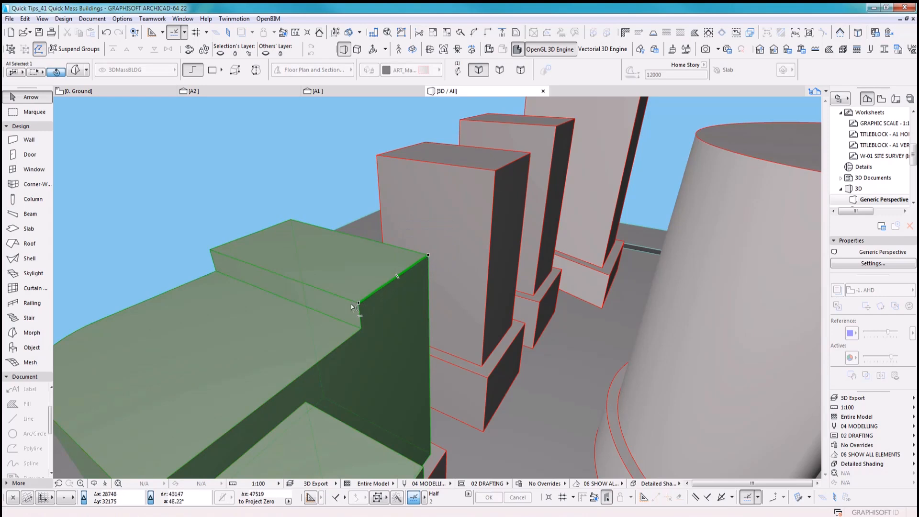
pyautogui.click(428, 256)
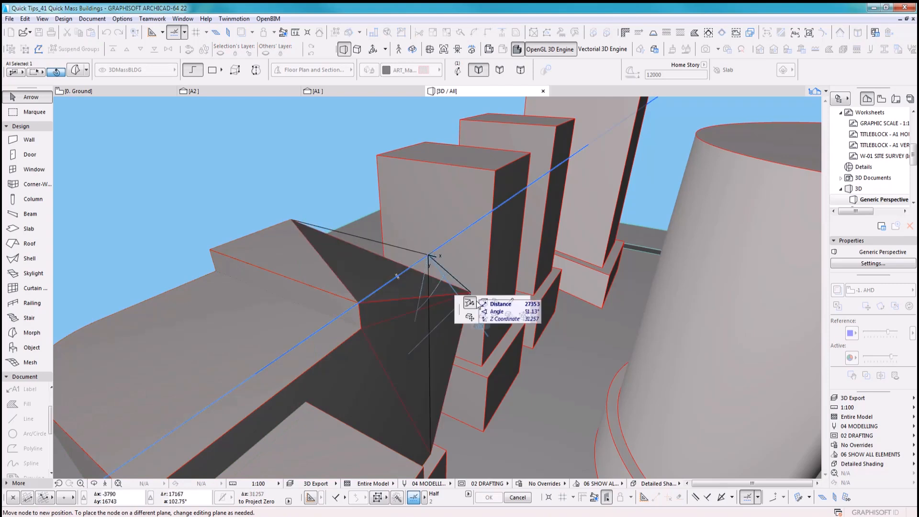
pyautogui.click(471, 319)
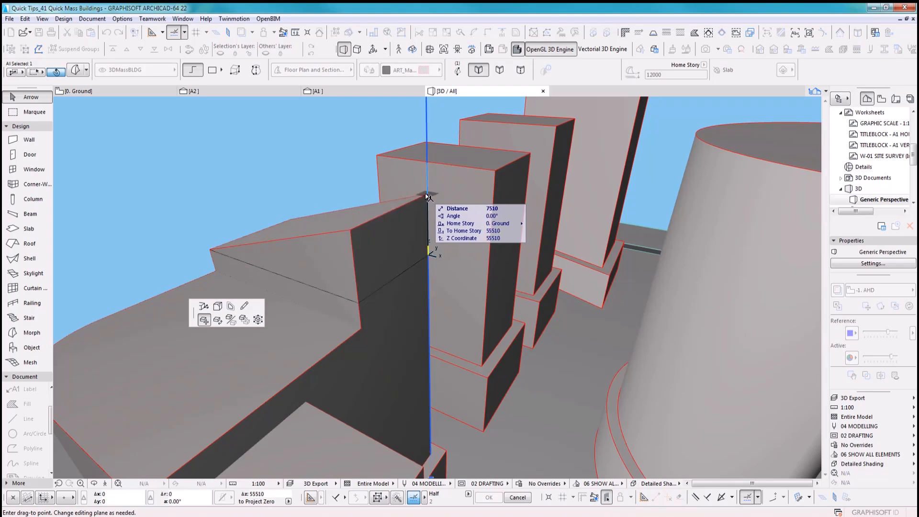
pyautogui.write('9000')
pyautogui.press('Return')
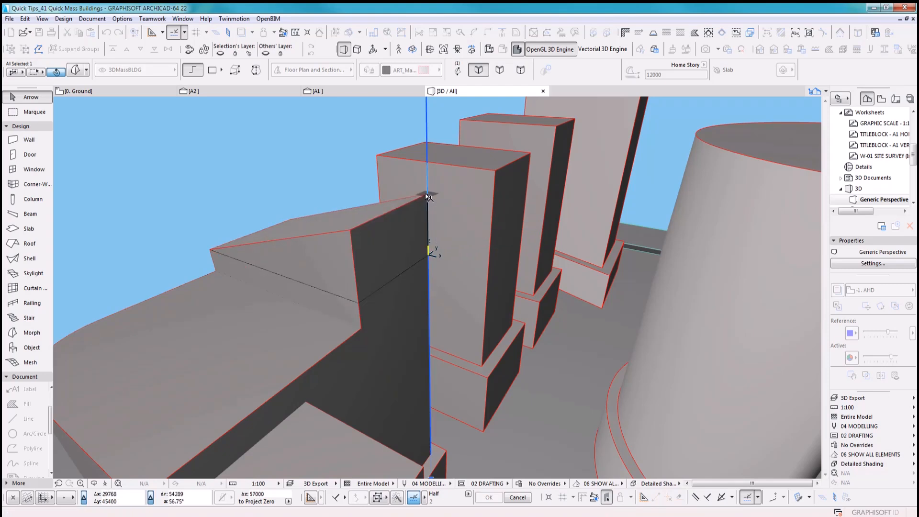
pyautogui.click(271, 162)
# Examine the sloped and stepped morph roof and the neighbouring towers from several sides of the site.
pyautogui.scroll(-3, 410, 289)
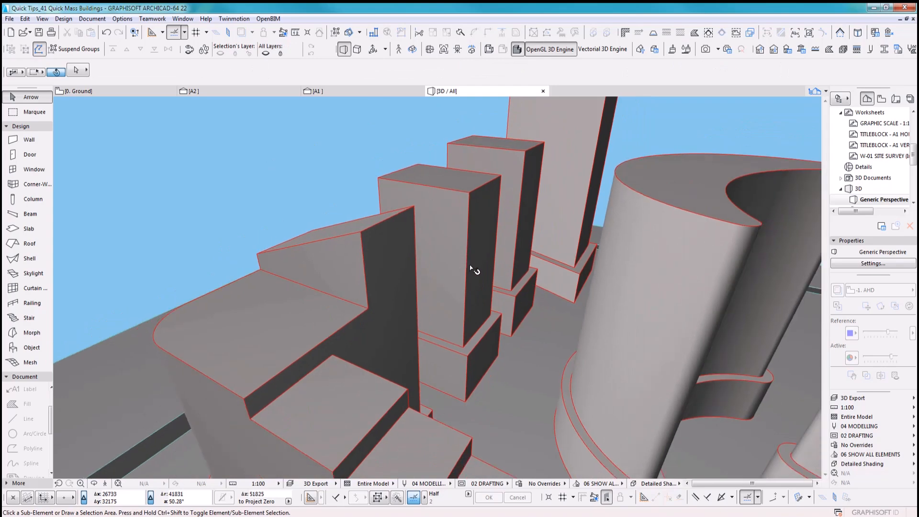
pyautogui.scroll(-2, 384, 268)
pyautogui.moveTo(384, 266); pyautogui.dragTo(583, 275)
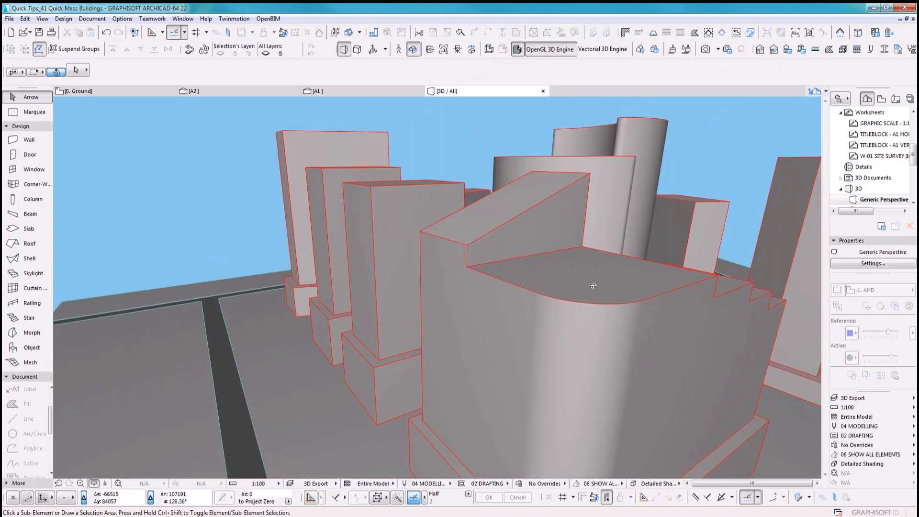
pyautogui.scroll(-2, 582, 275)
pyautogui.scroll(-2, 619, 349)
pyautogui.moveTo(480, 368); pyautogui.dragTo(357, 356, button='middle')
pyautogui.moveTo(357, 356); pyautogui.dragTo(599, 379)
pyautogui.moveTo(509, 353); pyautogui.dragTo(624, 396, button='middle')
pyautogui.scroll(1, 569, 358)
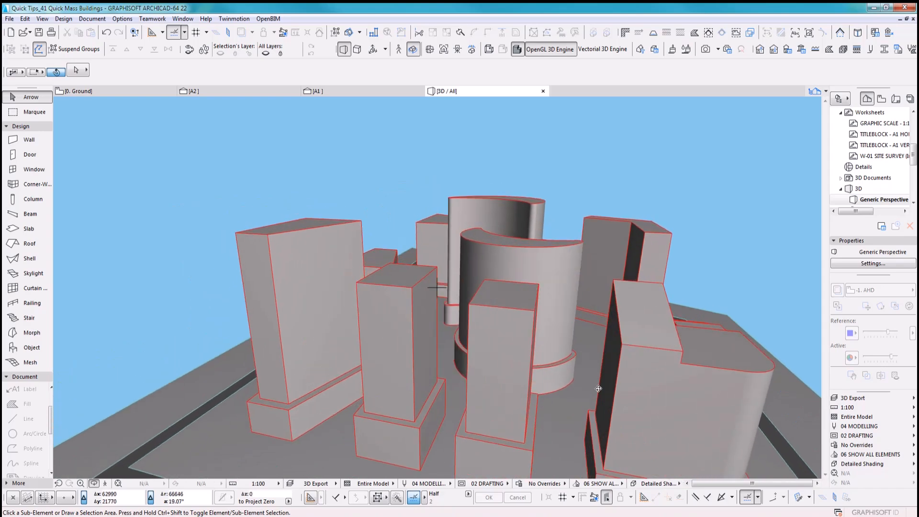
pyautogui.keyDown('shift'); pyautogui.moveTo(510, 343); pyautogui.dragTo(417, 296, button='middle'); pyautogui.keyUp('shift')
pyautogui.moveTo(416, 296); pyautogui.dragTo(375, 323)
pyautogui.scroll(2, 400, 329)
pyautogui.scroll(1, 375, 323)
pyautogui.moveTo(376, 323); pyautogui.dragTo(420, 371, button='middle')
pyautogui.moveTo(420, 371); pyautogui.dragTo(550, 318)
pyautogui.moveTo(550, 319); pyautogui.dragTo(559, 311, button='middle')
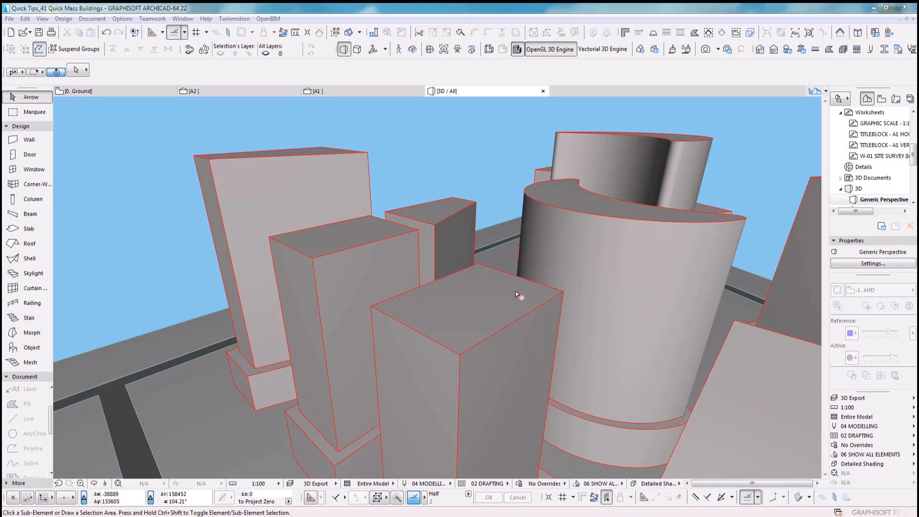
# Try to select the top face of the nearest rectangular tower's upper slab with sub-element selection.
pyautogui.moveTo(515, 291)
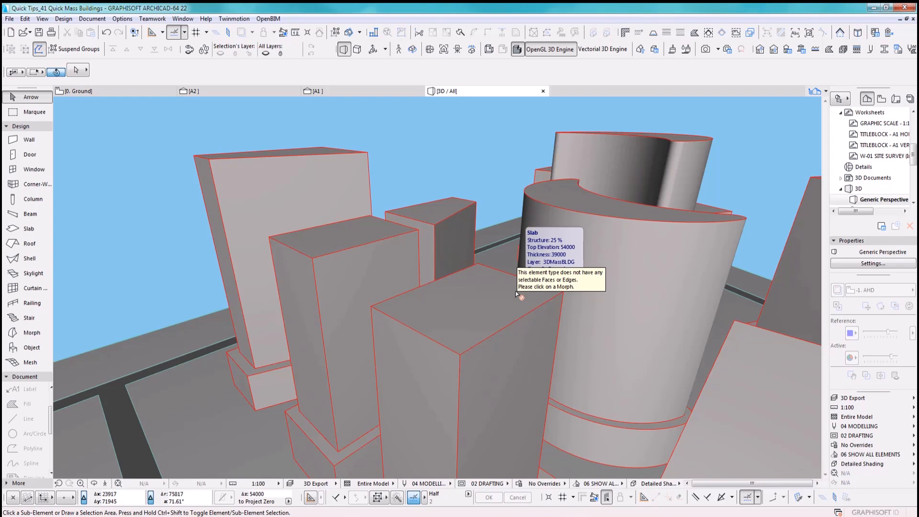
pyautogui.click(515, 291)
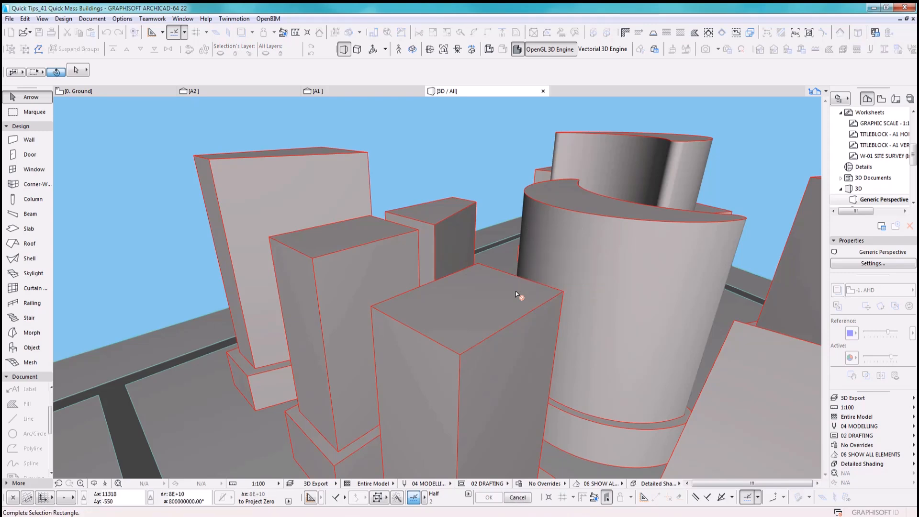
pyautogui.click(496, 314)
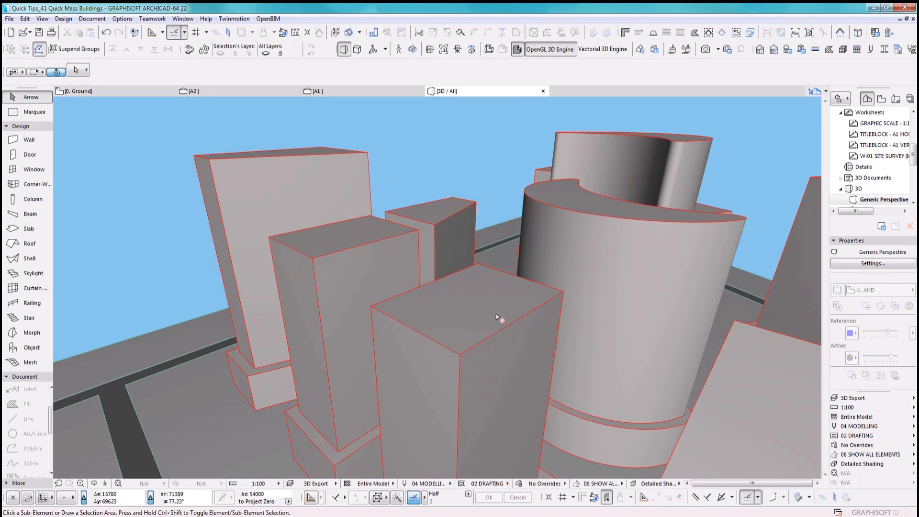
# Return to whole-element selection and convert the nearest rectangular tower's upper slab to a morph.
pyautogui.click(87, 63)
pyautogui.click(498, 299)
pyautogui.rightClick(493, 295)
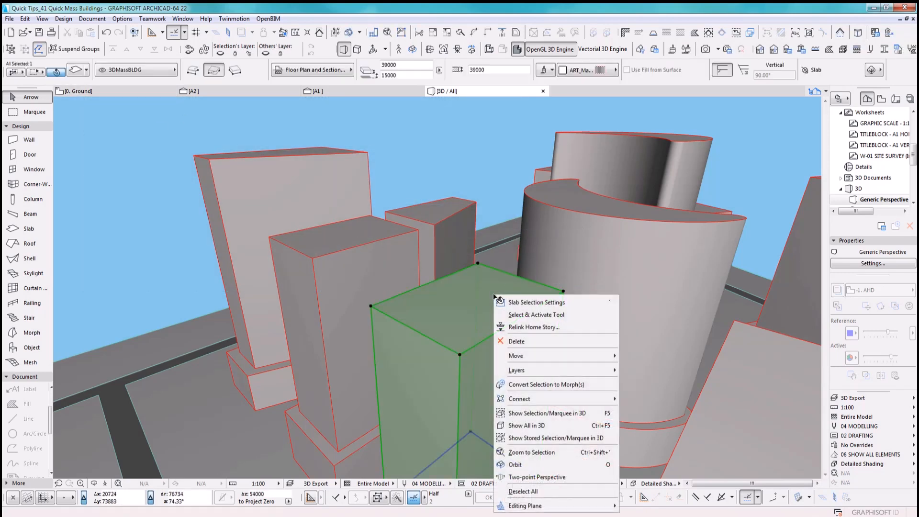
pyautogui.click(526, 381)
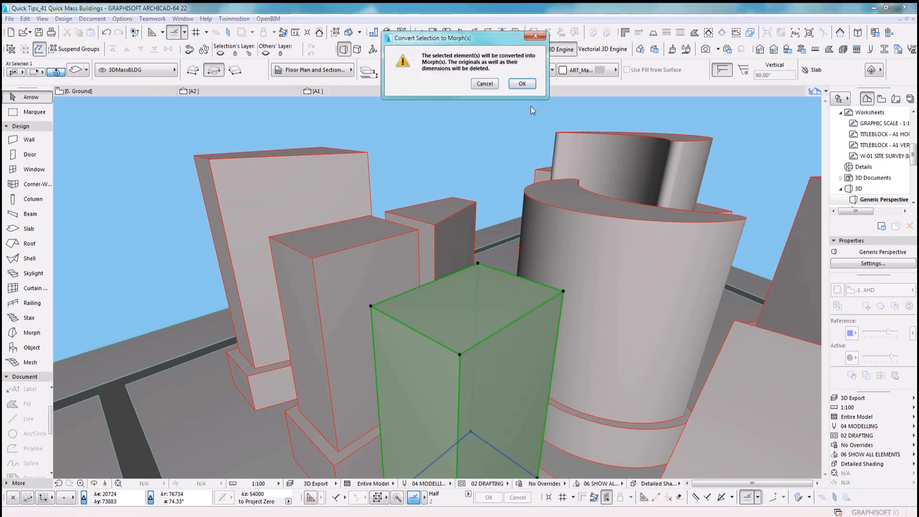
pyautogui.click(523, 84)
pyautogui.click(486, 184)
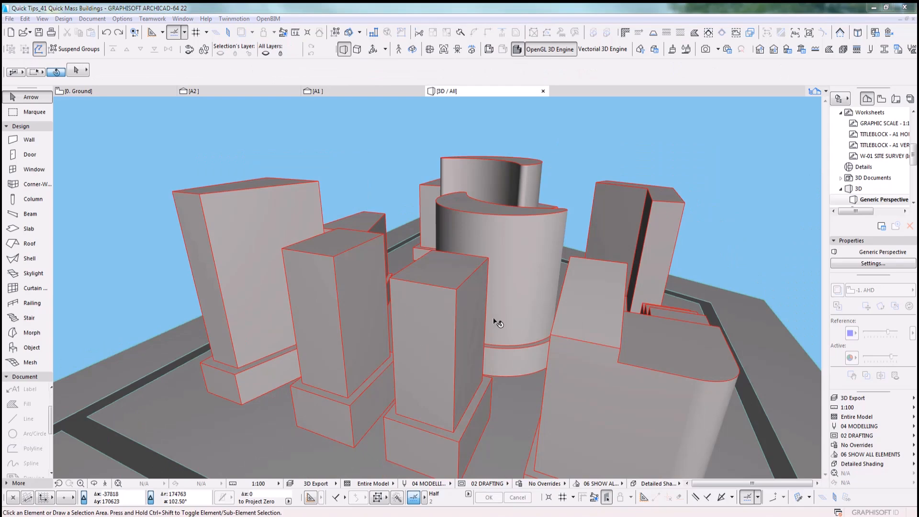
# Convert the upper slab of the adjacent, middle rectangular tower to a morph.
pyautogui.moveTo(453, 334); pyautogui.dragTo(399, 278, button='middle')
pyautogui.scroll(3, 430, 325)
pyautogui.click(298, 230)
pyautogui.rightClick(299, 230)
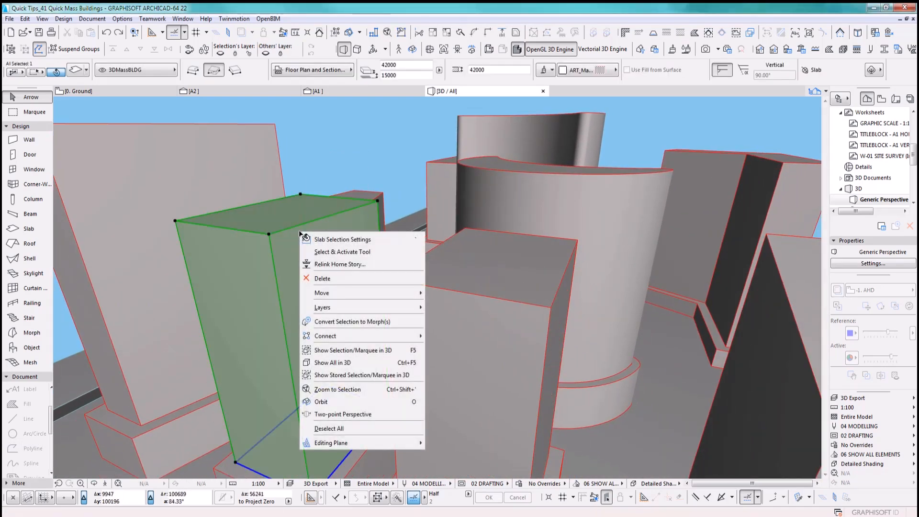
pyautogui.click(358, 321)
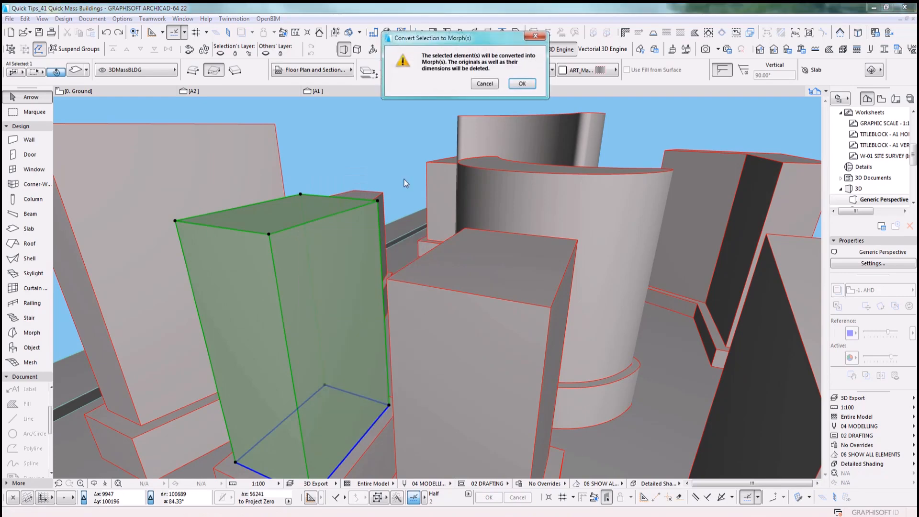
pyautogui.click(521, 83)
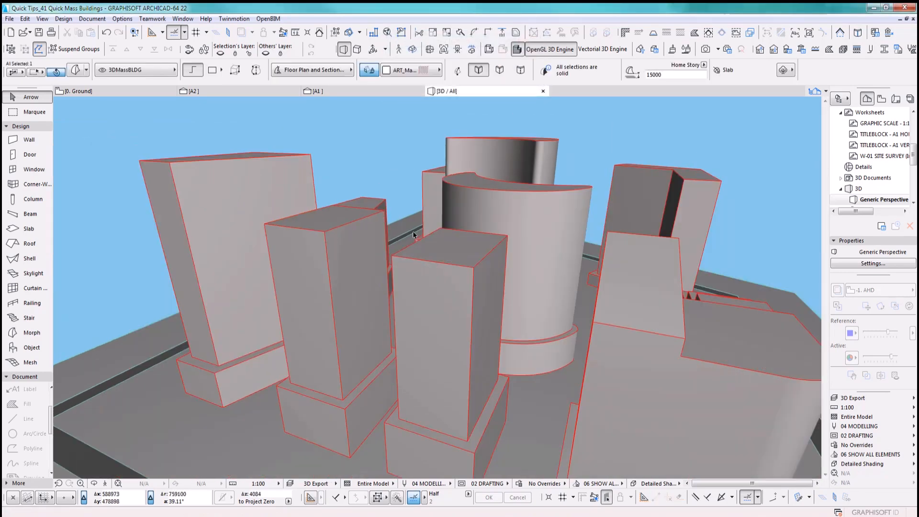
# Push the nearest rectangular tower's top face down by 12000.
pyautogui.keyDown('shift'); pyautogui.moveTo(413, 235); pyautogui.dragTo(467, 305, button='middle'); pyautogui.keyUp('shift')
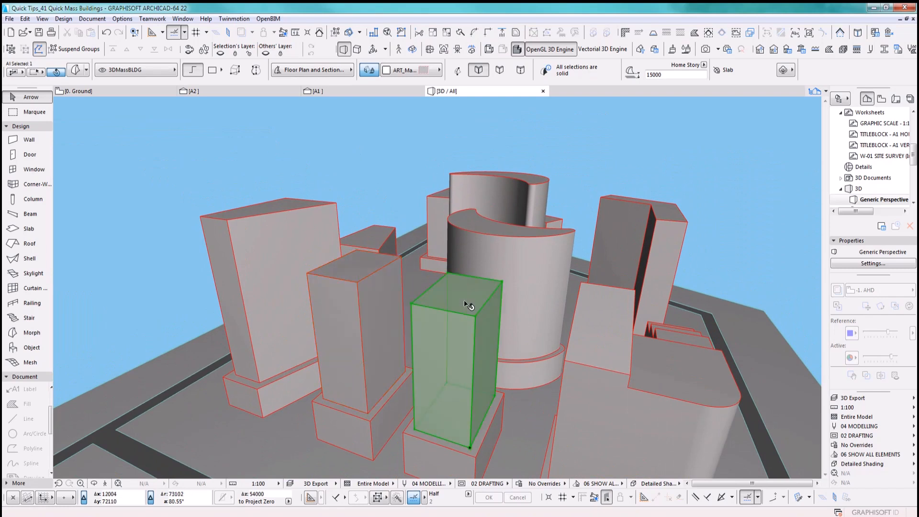
pyautogui.click(464, 302)
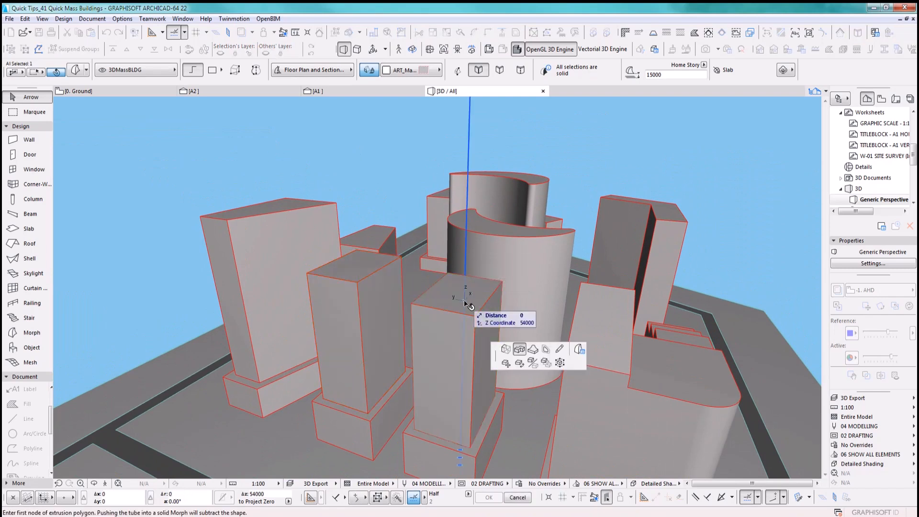
pyautogui.moveTo(496, 359); pyautogui.dragTo(194, 316)
pyautogui.click(204, 306)
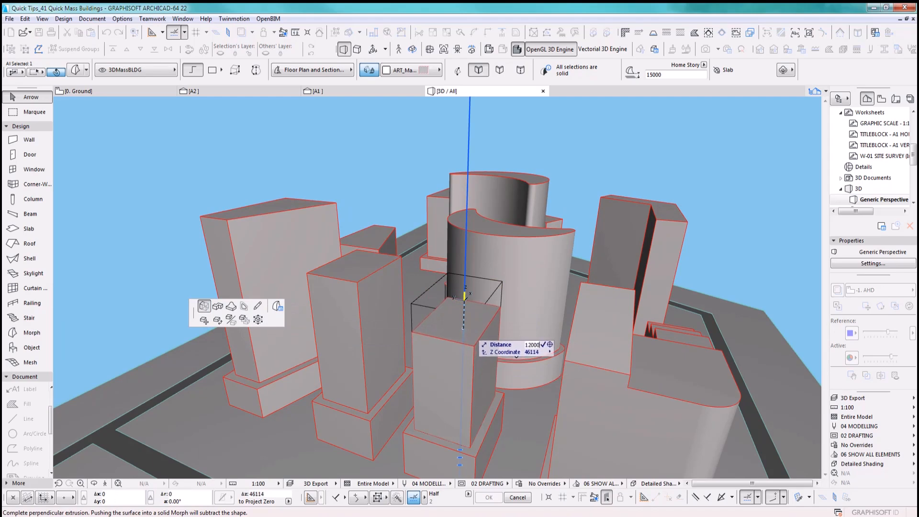
pyautogui.press('Return')
# Start a tube extrusion from the nearest rectangular tower's top face and raise its first segment 18000.
pyautogui.keyDown('shift'); pyautogui.moveTo(525, 297); pyautogui.dragTo(470, 307, button='middle'); pyautogui.keyUp('shift')
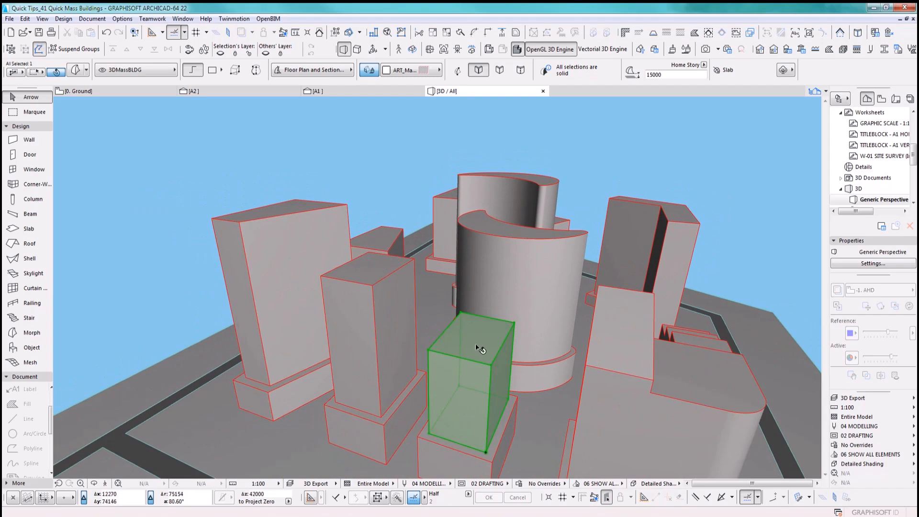
pyautogui.click(477, 342)
pyautogui.click(530, 386)
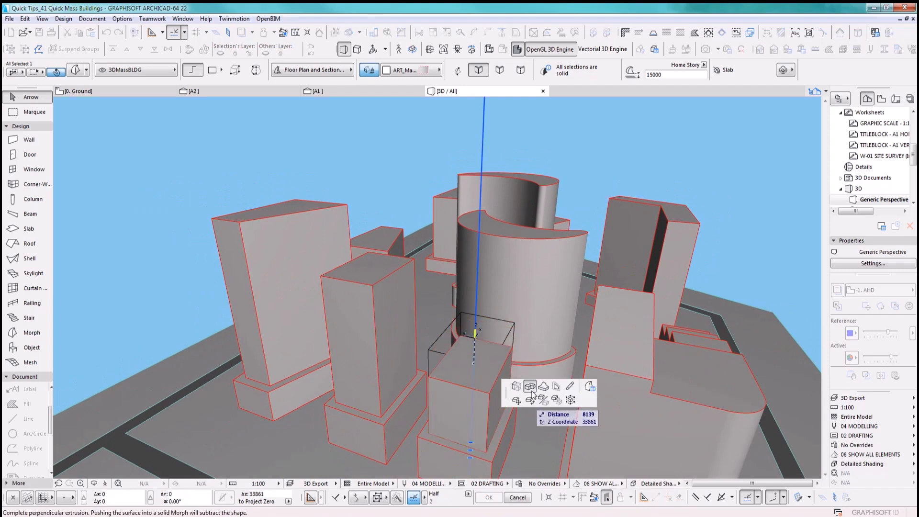
pyautogui.click(469, 302)
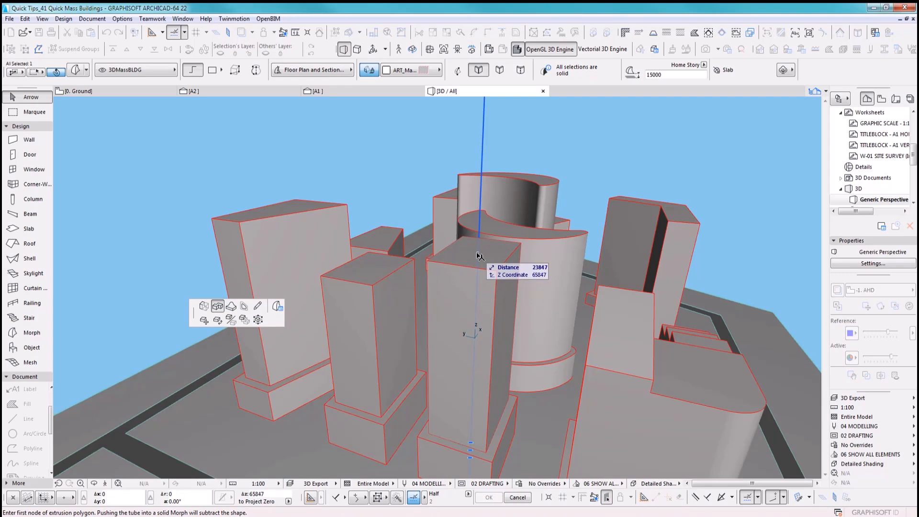
pyautogui.press('Return')
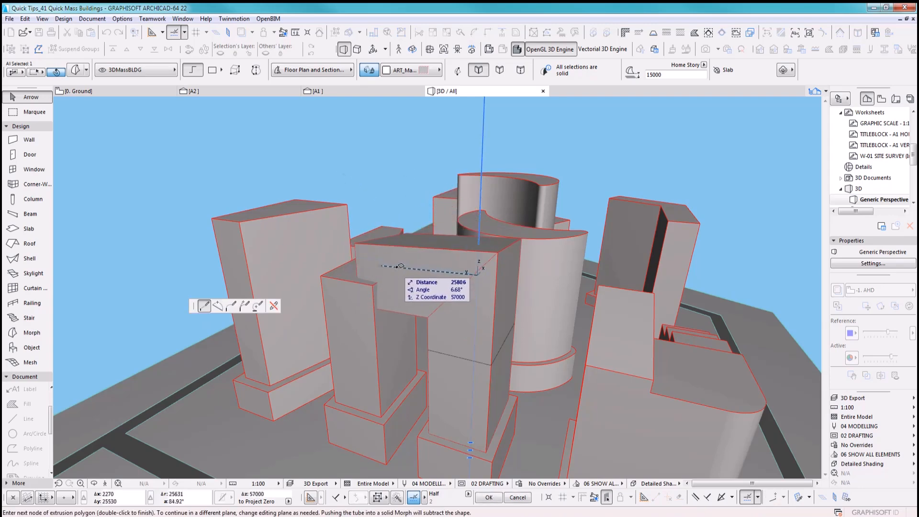
# Extend the tube horizontally over to the far side of the middle rectangular tower and finish the extrusion.
pyautogui.keyDown('shift'); pyautogui.moveTo(400, 265); pyautogui.dragTo(550, 317, button='middle'); pyautogui.keyUp('shift')
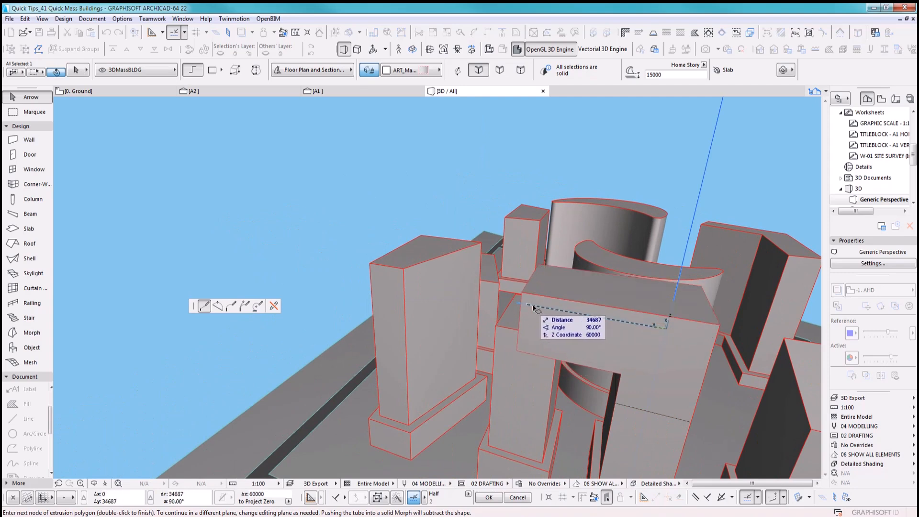
pyautogui.click(497, 327)
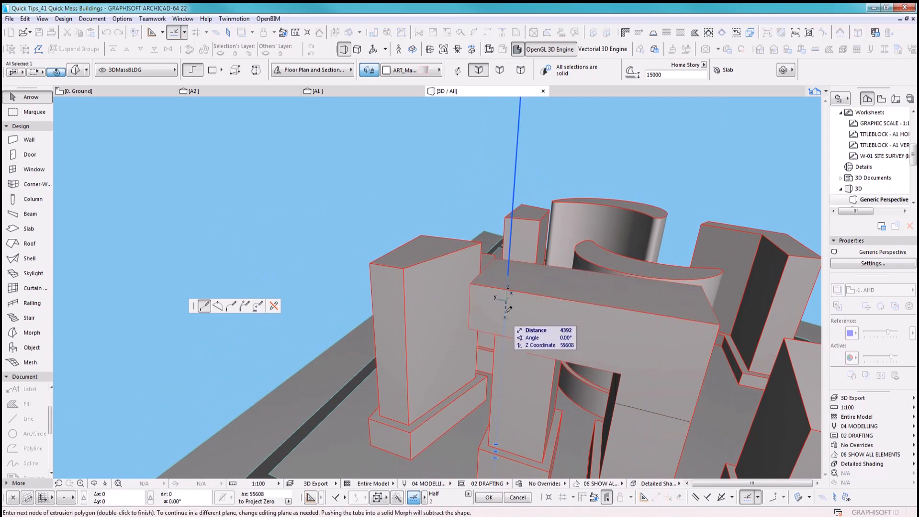
pyautogui.click(503, 301)
pyautogui.moveTo(503, 302); pyautogui.dragTo(404, 287, button='middle')
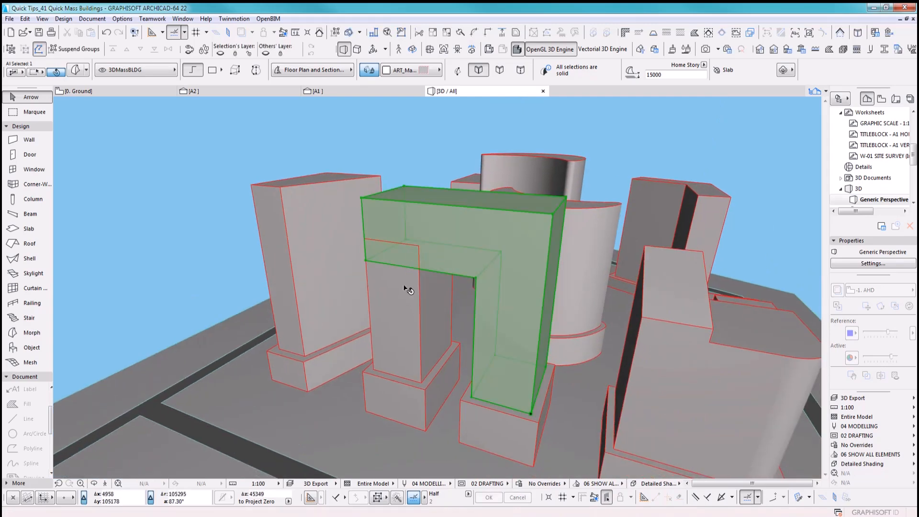
pyautogui.click(418, 239)
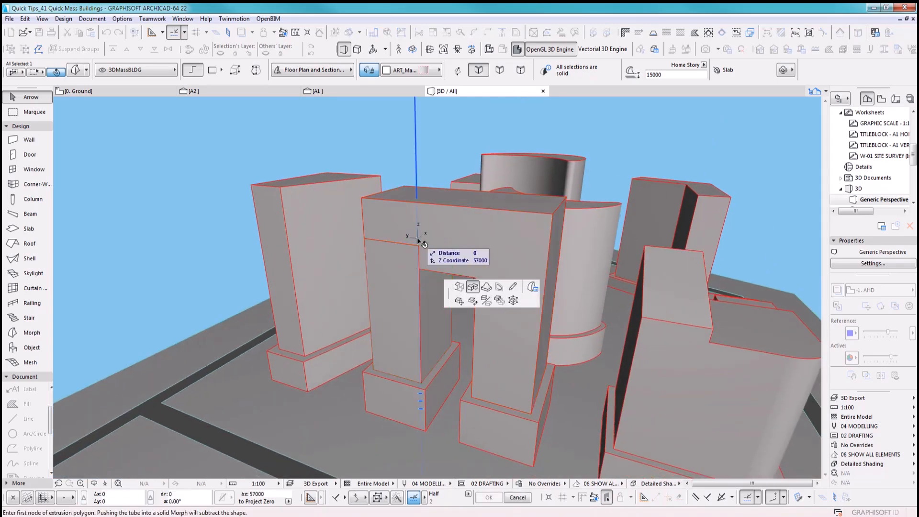
pyautogui.click(371, 257)
pyautogui.click(185, 228)
pyautogui.keyDown('shift'); pyautogui.moveTo(487, 287); pyautogui.dragTo(486, 309, button='middle'); pyautogui.keyUp('shift')
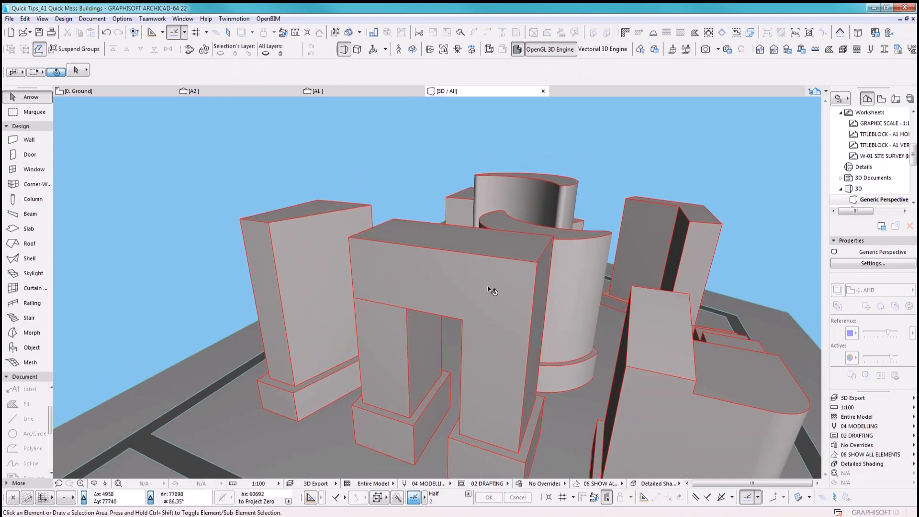
# Draw an edge across the L-shaped morph's front face from its inner corner, separating the bridge from the leg below.
pyautogui.click(490, 289)
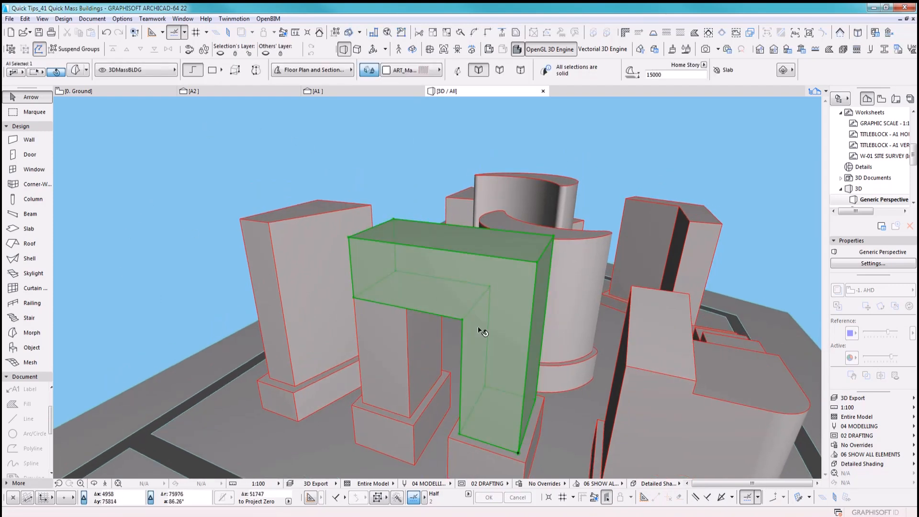
pyautogui.click(463, 320)
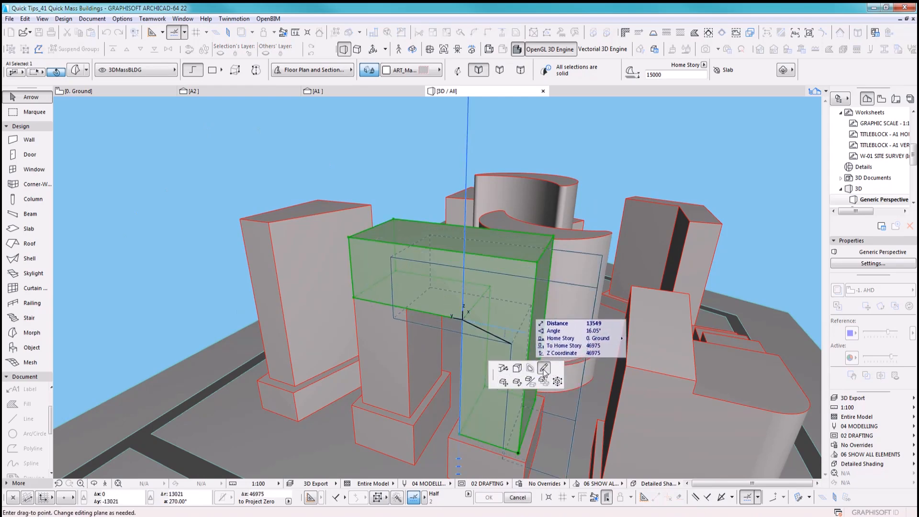
pyautogui.click(544, 369)
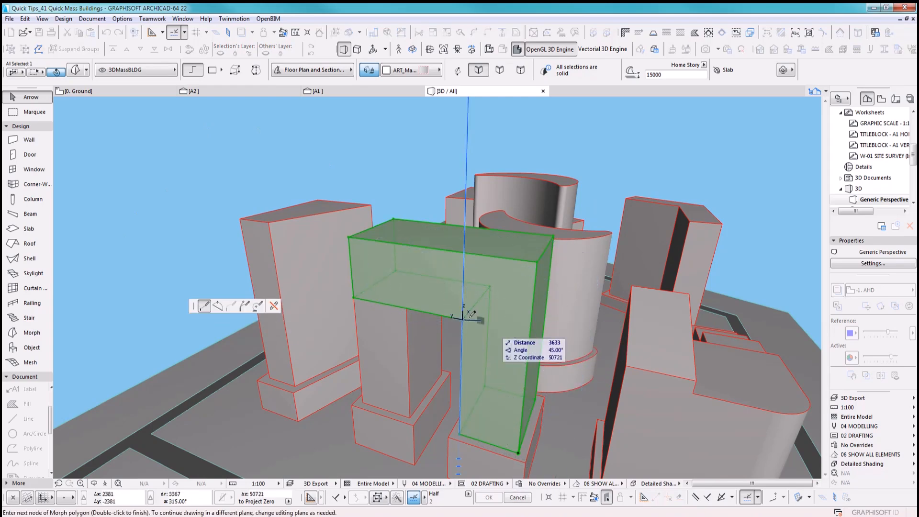
pyautogui.doubleClick(532, 331)
# Push the bridge's front face back by 10000 and clear the selection.
pyautogui.keyDown('shift'); pyautogui.moveTo(505, 294); pyautogui.dragTo(387, 323, button='middle'); pyautogui.keyUp('shift')
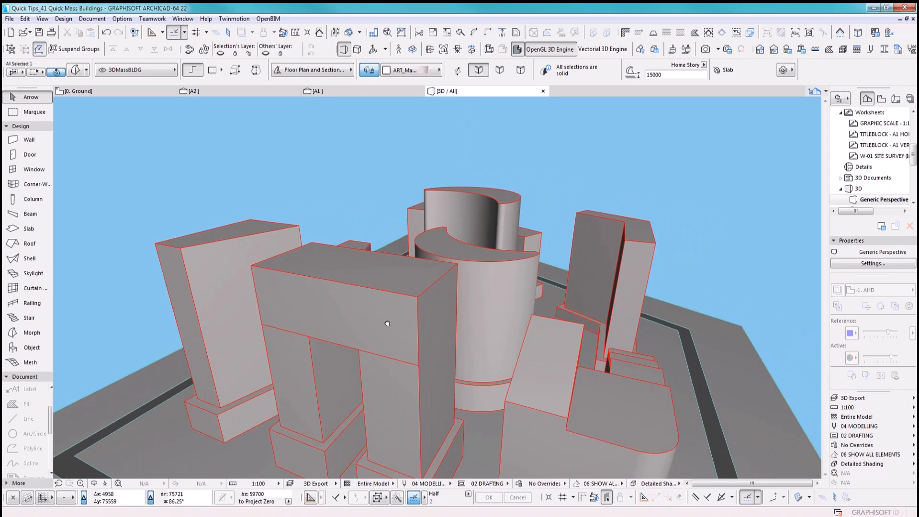
pyautogui.click(359, 323)
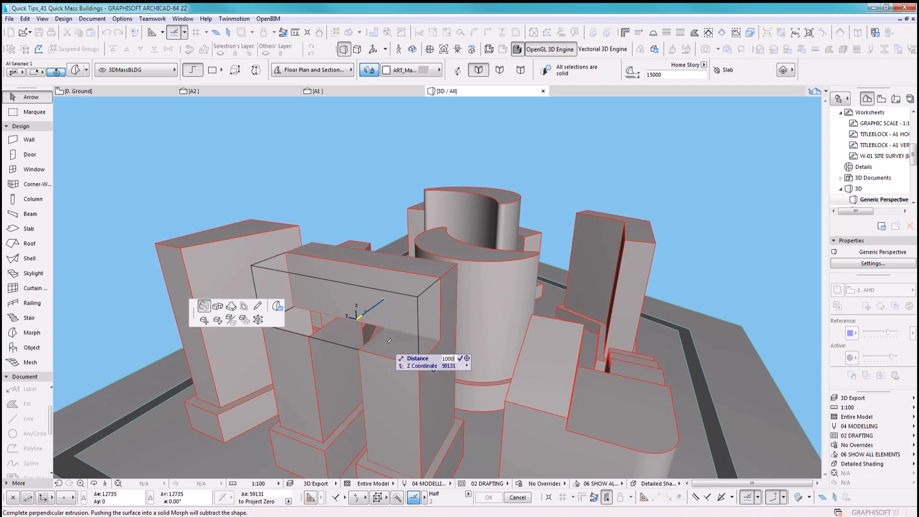
pyautogui.press('Return')
pyautogui.click(341, 147)
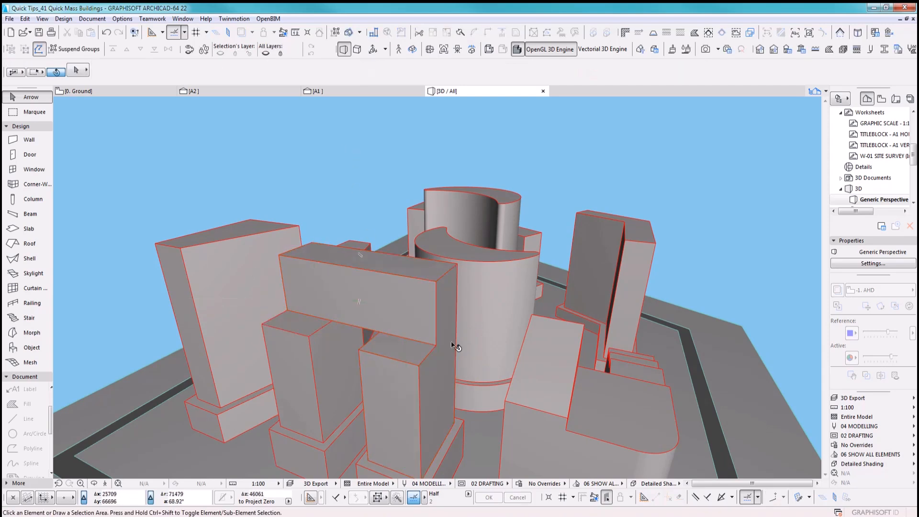
# With the Morph tool, draw a full-height vertical edge on the bridge's front face at the nearest tower's inner roof corner.
pyautogui.moveTo(454, 342); pyautogui.dragTo(503, 301, button='middle')
pyautogui.keyDown('shift'); pyautogui.moveTo(467, 344); pyautogui.dragTo(436, 287, button='middle'); pyautogui.keyUp('shift')
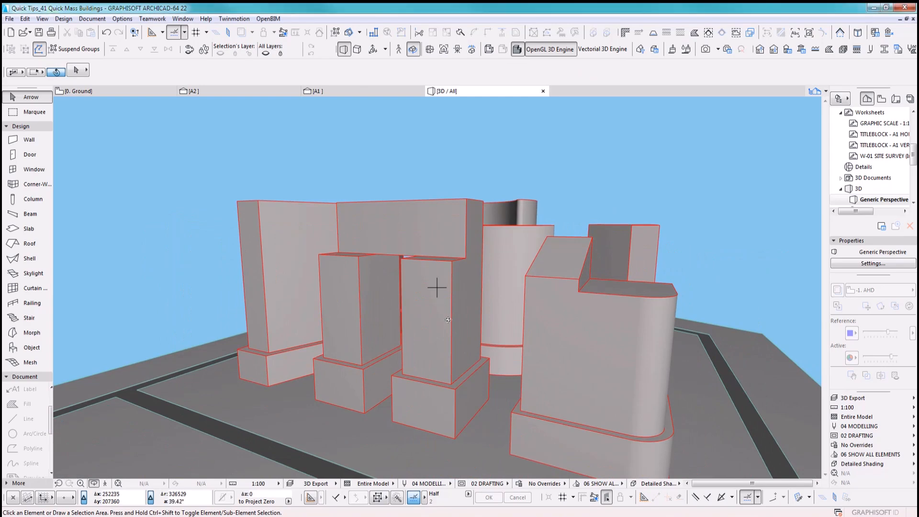
pyautogui.moveTo(470, 336); pyautogui.dragTo(501, 386, button='middle')
pyautogui.scroll(3, 499, 374)
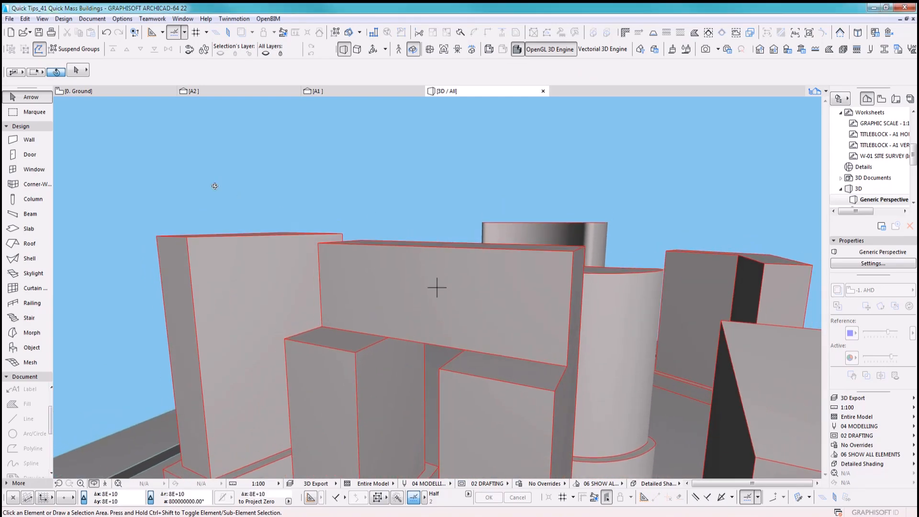
pyautogui.click(29, 332)
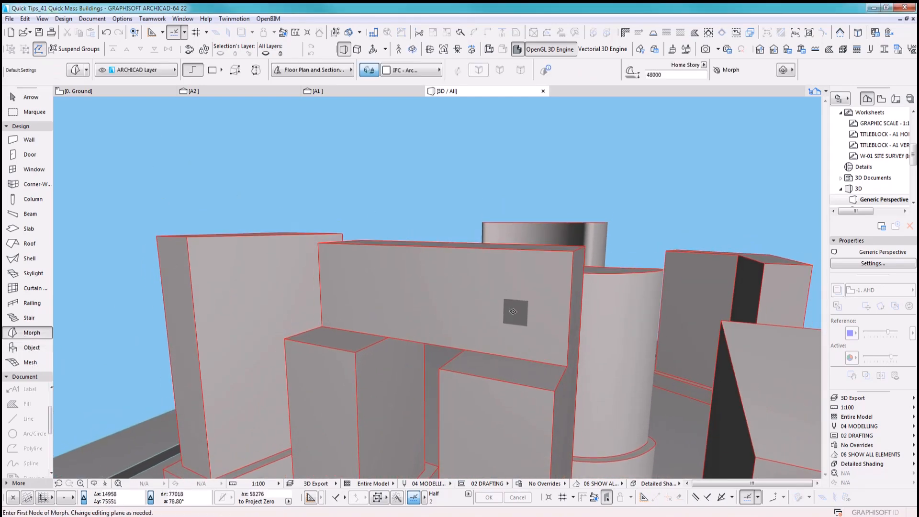
pyautogui.keyDown('shift'); pyautogui.click(514, 315); pyautogui.keyUp('shift')
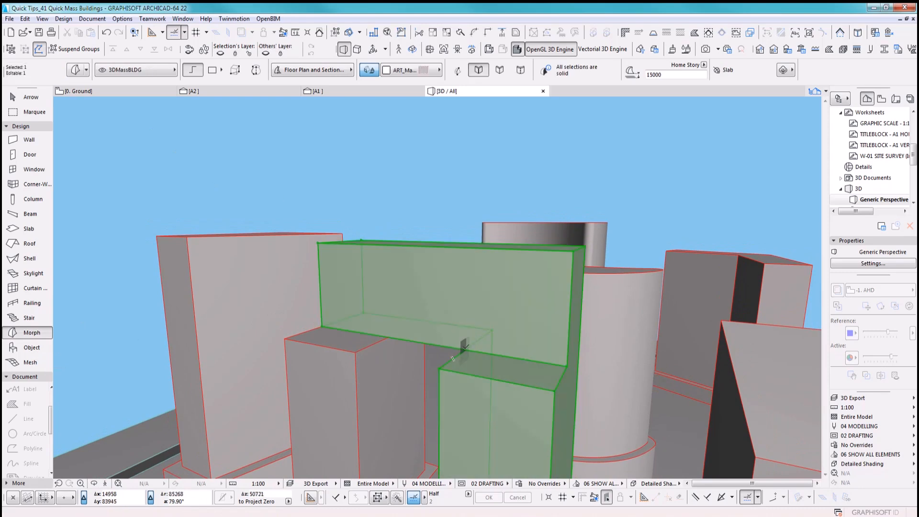
pyautogui.click(465, 348)
pyautogui.click(465, 249)
pyautogui.click(465, 248)
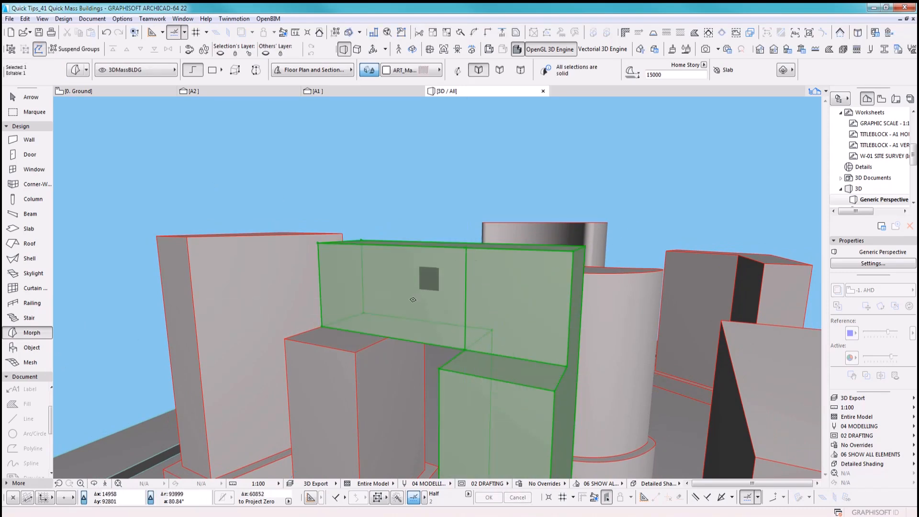
# Try to draw a second vertical edge on the bridge's front face at the middle tower's inner roof edge.
pyautogui.click(386, 336)
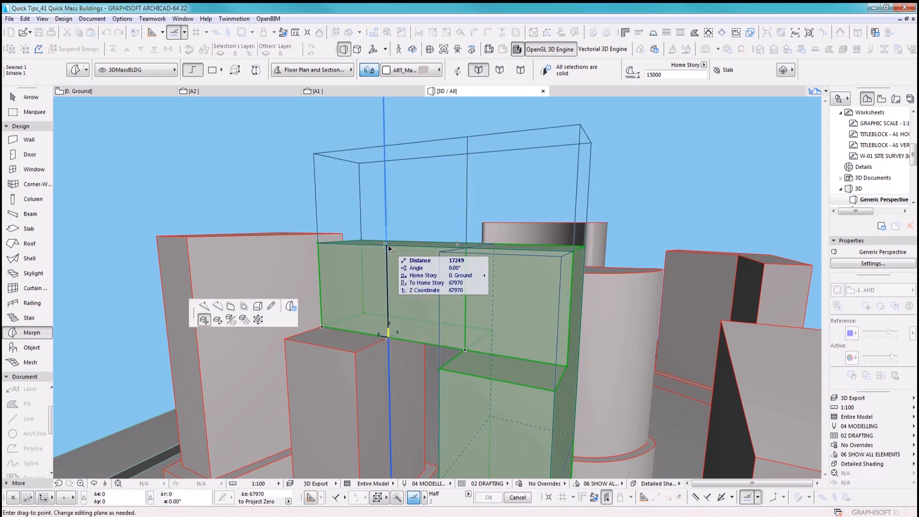
pyautogui.click(290, 306)
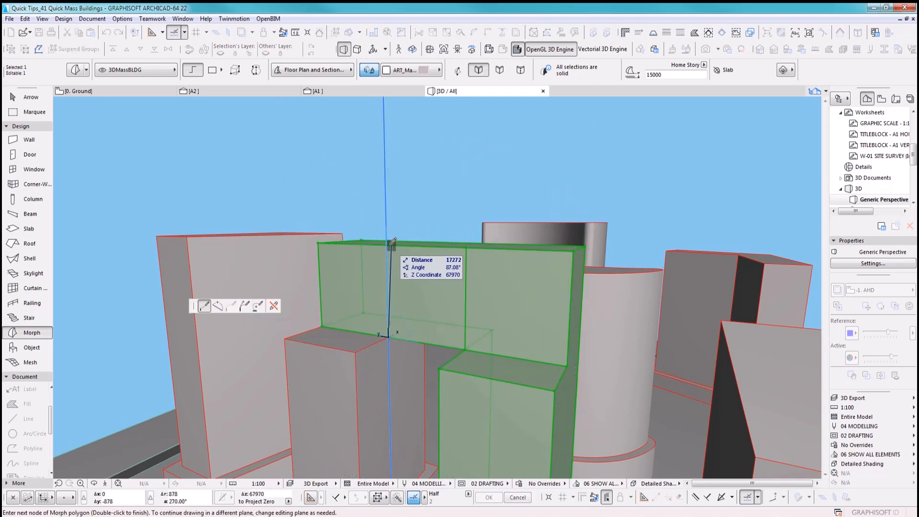
pyautogui.doubleClick(386, 243)
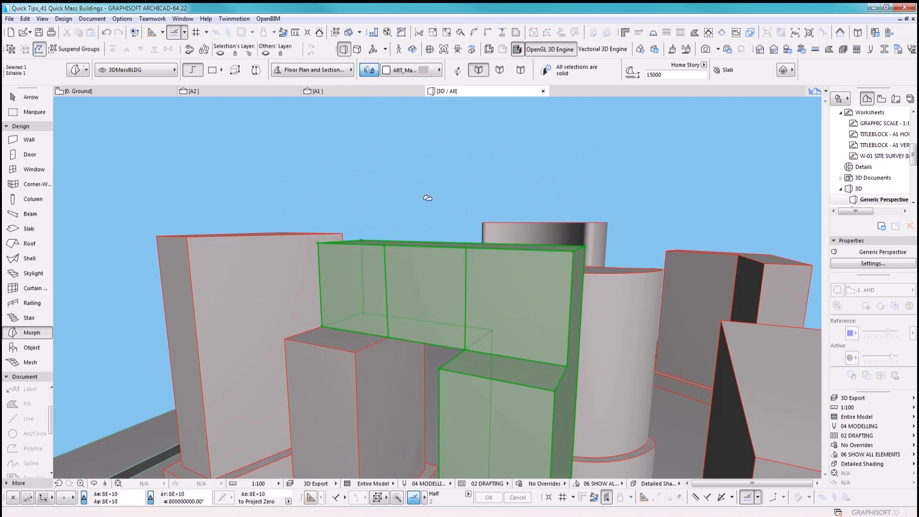
# Draw the vertical edge up the bridge's front face again, starting where it meets the middle tower's inner roof edge.
pyautogui.keyDown('shift'); pyautogui.moveTo(397, 318); pyautogui.dragTo(487, 378, button='middle'); pyautogui.keyUp('shift')
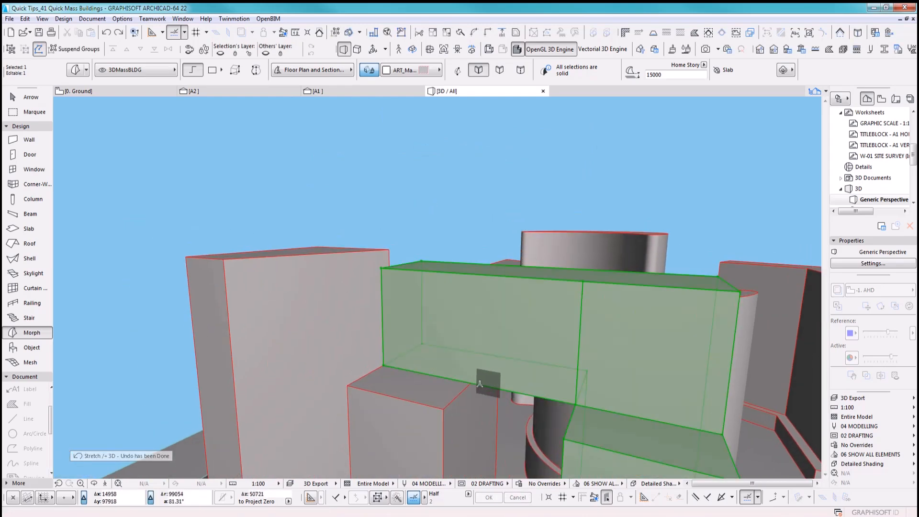
pyautogui.click(469, 382)
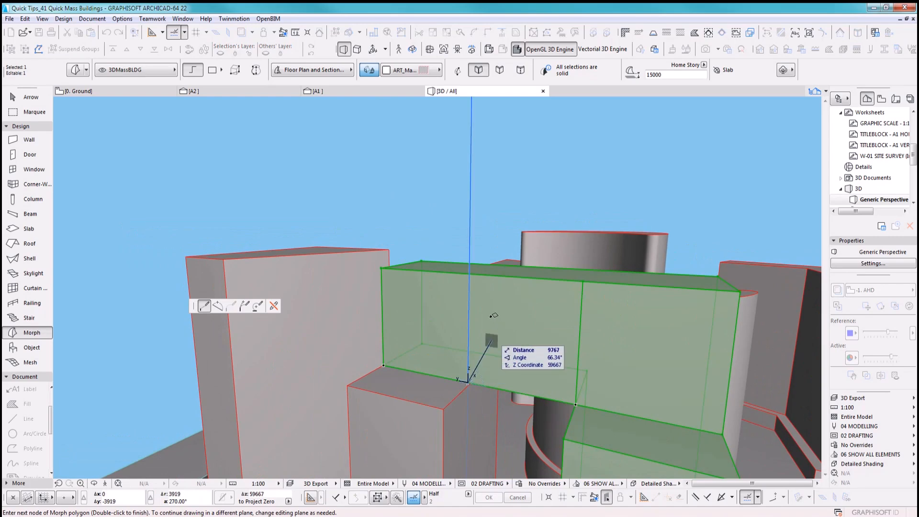
pyautogui.doubleClick(472, 271)
# Select the vertical edge beside the middle tower as a sub-element and move it into line with the tower's inner roof edge.
pyautogui.scroll(6, 519, 335)
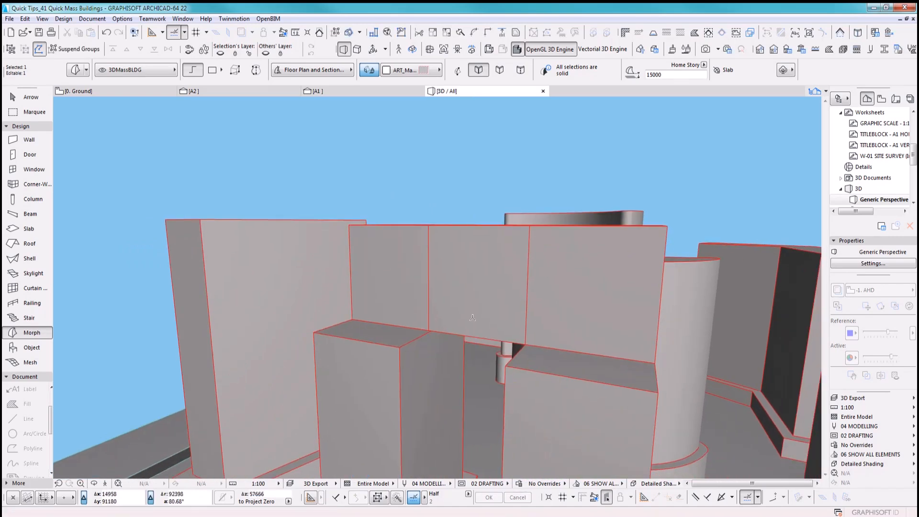
pyautogui.scroll(2, 483, 407)
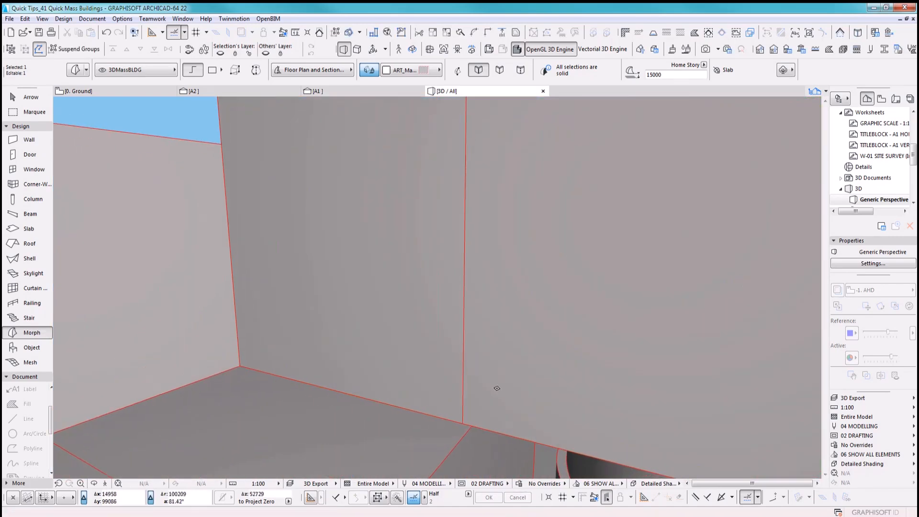
pyautogui.click(192, 127)
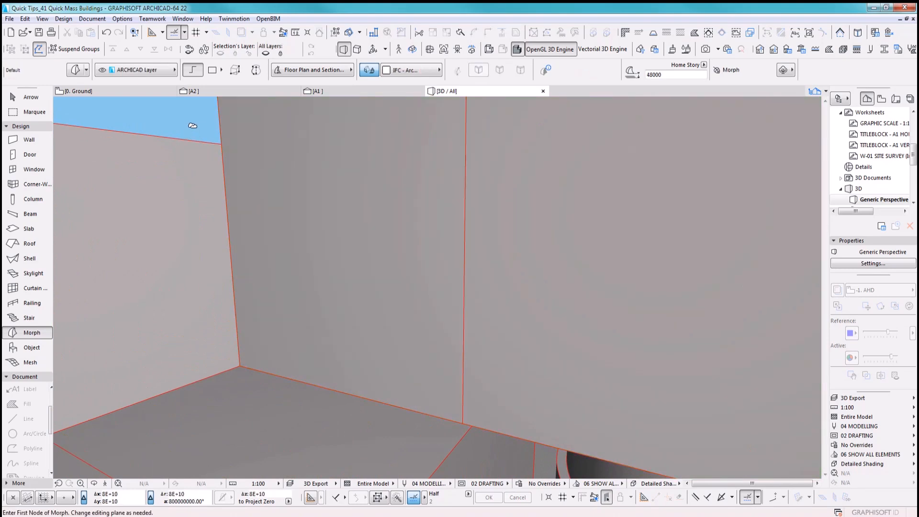
pyautogui.click(32, 97)
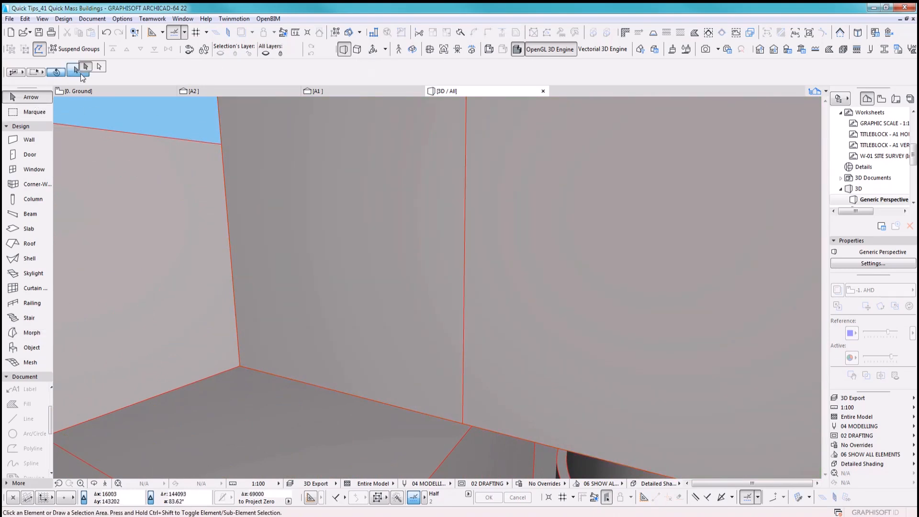
pyautogui.click(99, 67)
pyautogui.click(462, 405)
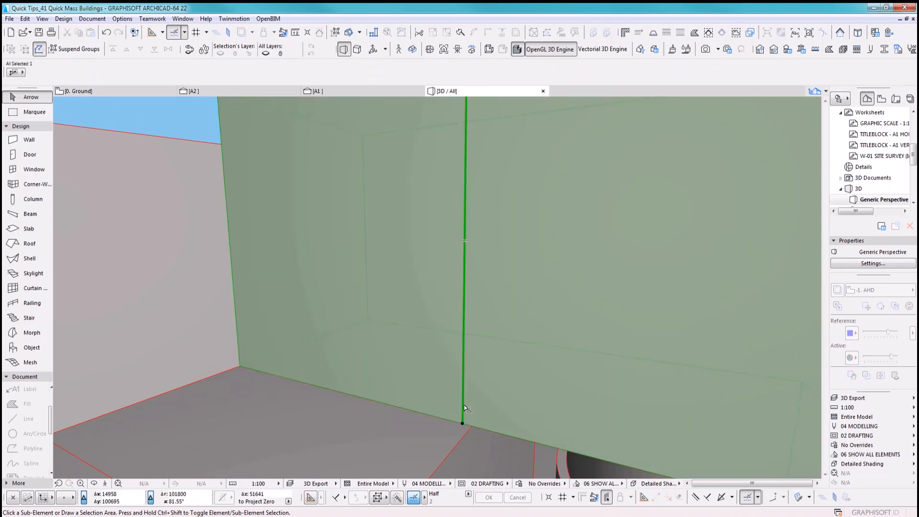
pyautogui.hotkey('ctrl', 'd')
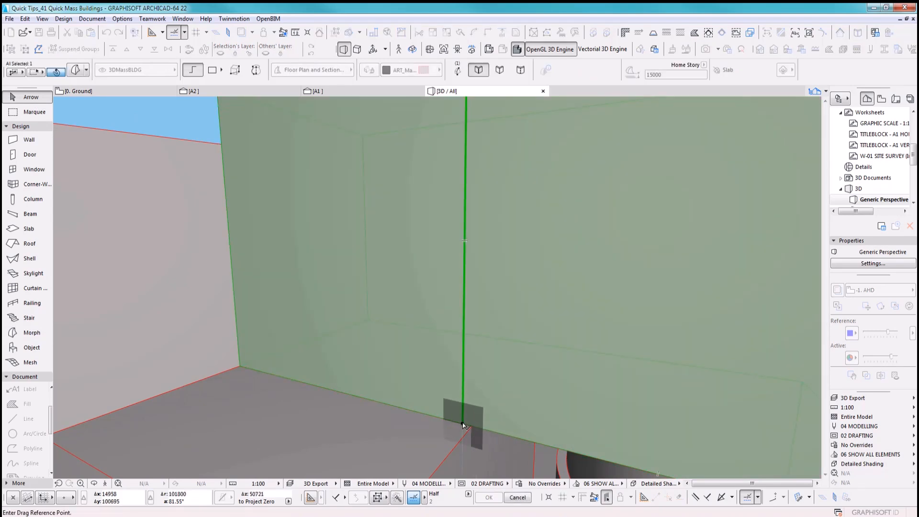
pyautogui.click(462, 423)
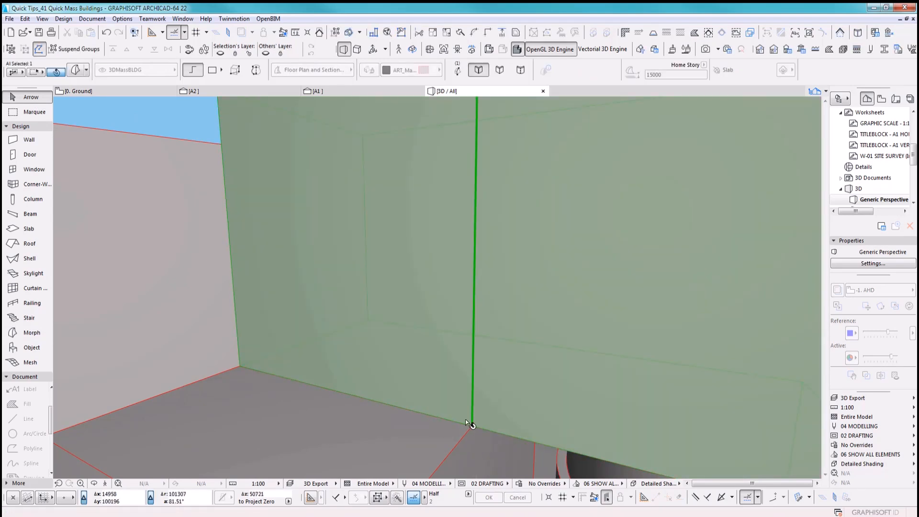
# Select the bridge's lower front edge segments above the two towers and move them 10000 out to the towers' front roof edges.
pyautogui.scroll(-10, 452, 345)
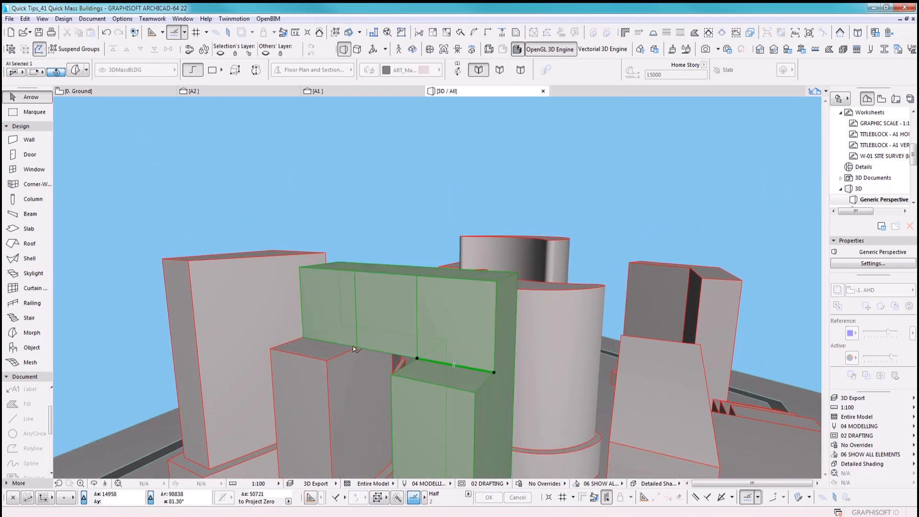
pyautogui.click(358, 347)
pyautogui.click(351, 348)
pyautogui.scroll(5, 478, 370)
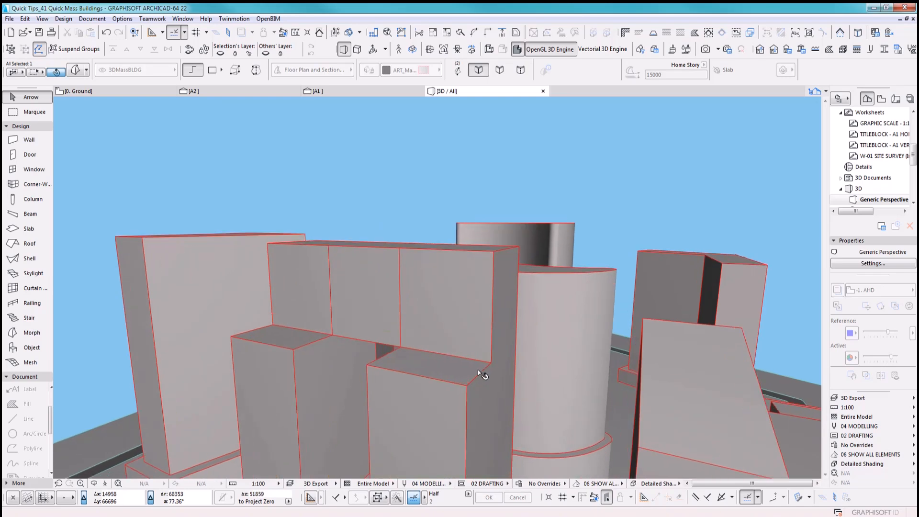
pyautogui.hotkey('ctrl', 'd')
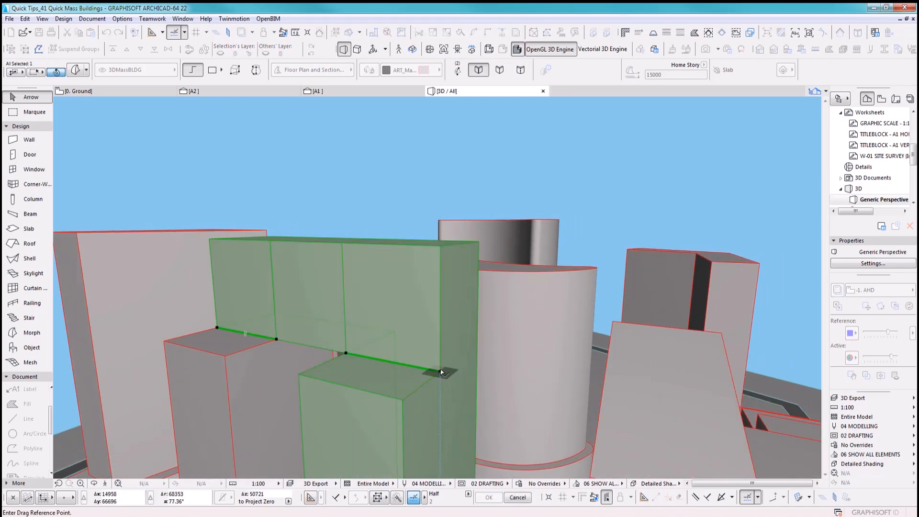
pyautogui.click(440, 373)
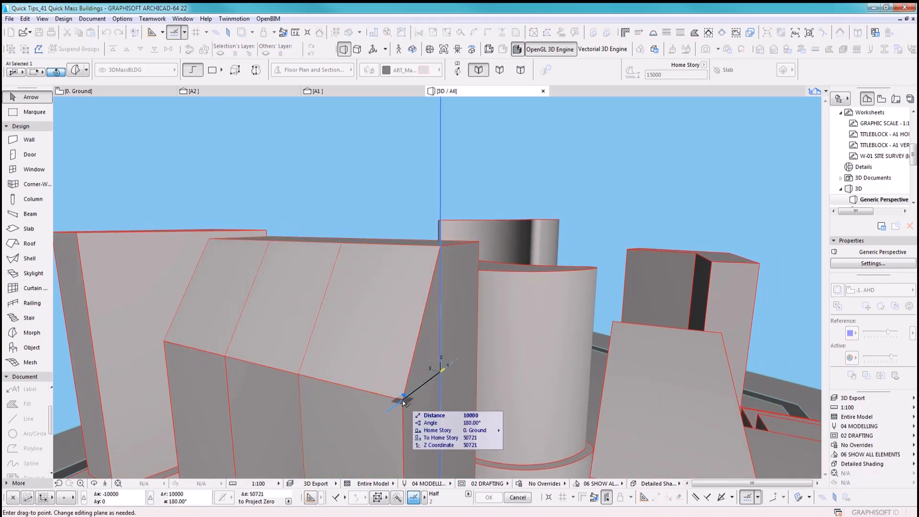
pyautogui.click(403, 401)
pyautogui.click(363, 162)
# Draw an edge across the bridge's end face at the nearest tower, from its lower front corner to the back edge.
pyautogui.keyDown('shift'); pyautogui.moveTo(312, 305); pyautogui.dragTo(450, 314, button='middle'); pyautogui.keyUp('shift')
pyautogui.scroll(2, 417, 302)
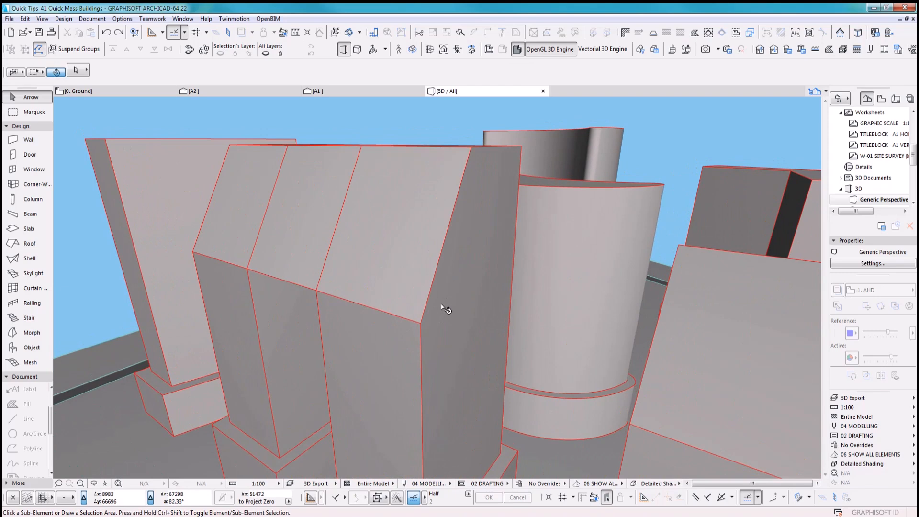
pyautogui.click(441, 304)
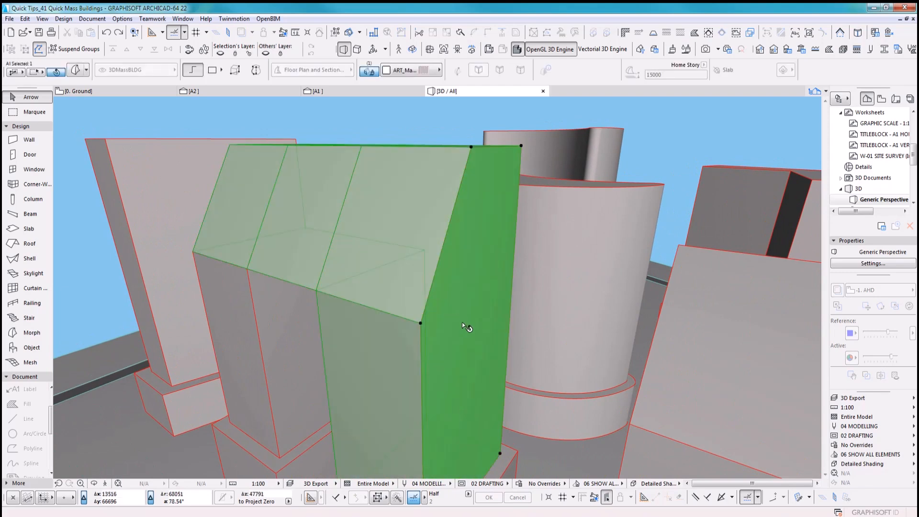
pyautogui.click(421, 323)
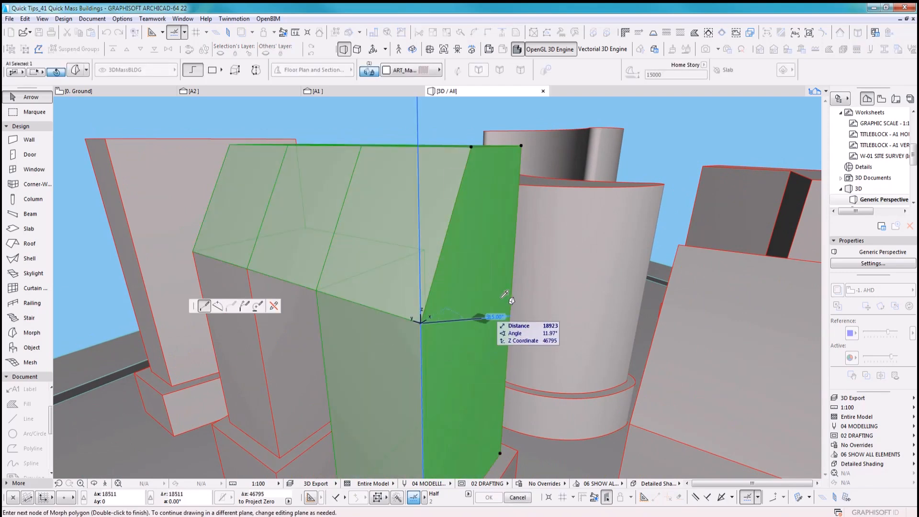
pyautogui.click(514, 267)
pyautogui.keyDown('shift'); pyautogui.moveTo(446, 289); pyautogui.dragTo(480, 298, button='middle'); pyautogui.keyUp('shift')
pyautogui.keyDown('shift'); pyautogui.moveTo(388, 303); pyautogui.dragTo(485, 345, button='middle'); pyautogui.keyUp('shift')
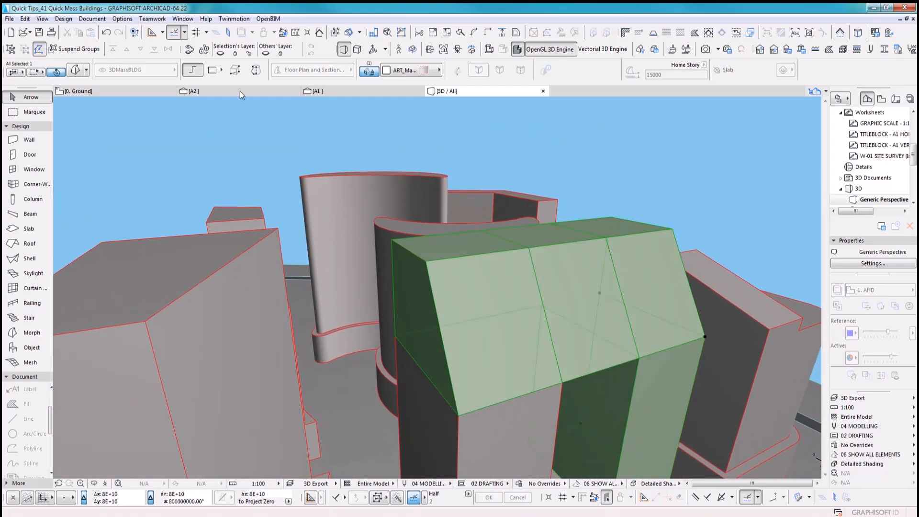
pyautogui.press('Escape')
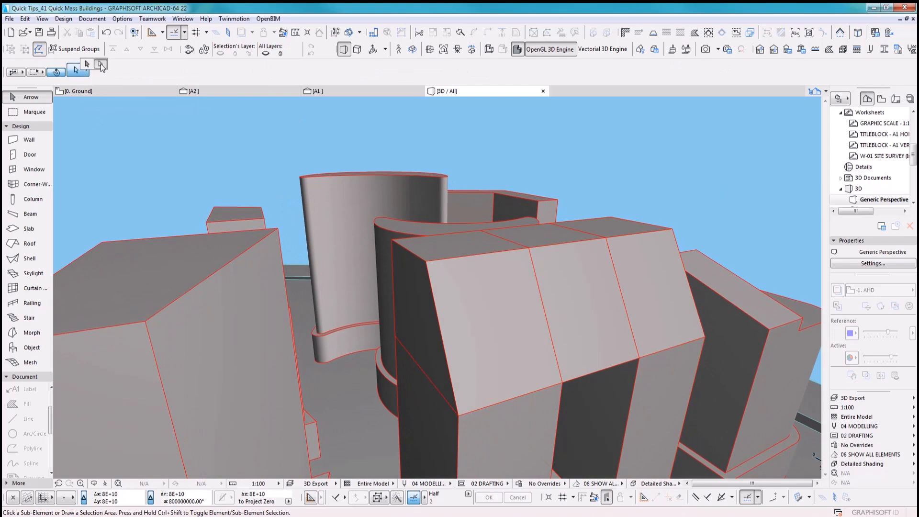
# Select the short top edge at the bridge's far end as a sub-element and move it inward to the adjacent dividing edge.
pyautogui.click(100, 65)
pyautogui.click(422, 260)
pyautogui.keyDown('shift'); pyautogui.moveTo(470, 277); pyautogui.dragTo(432, 345, button='middle'); pyautogui.keyUp('shift')
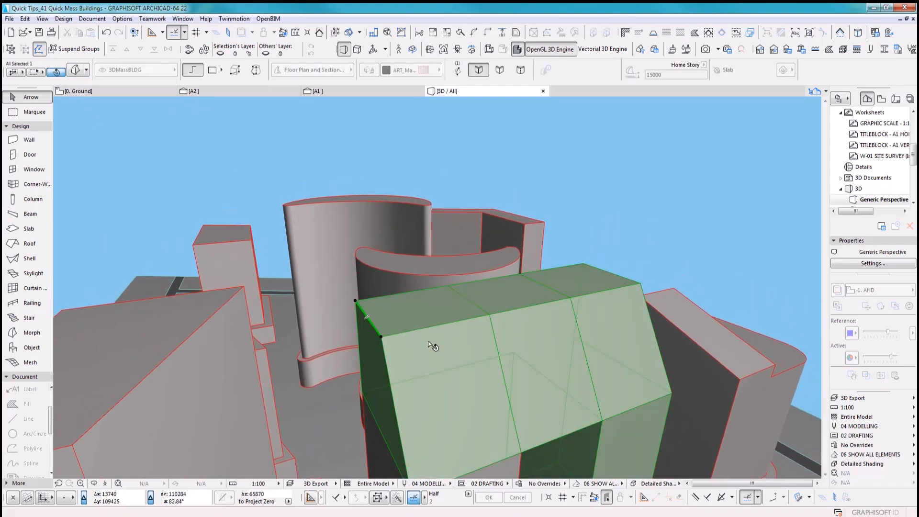
pyautogui.click(382, 337)
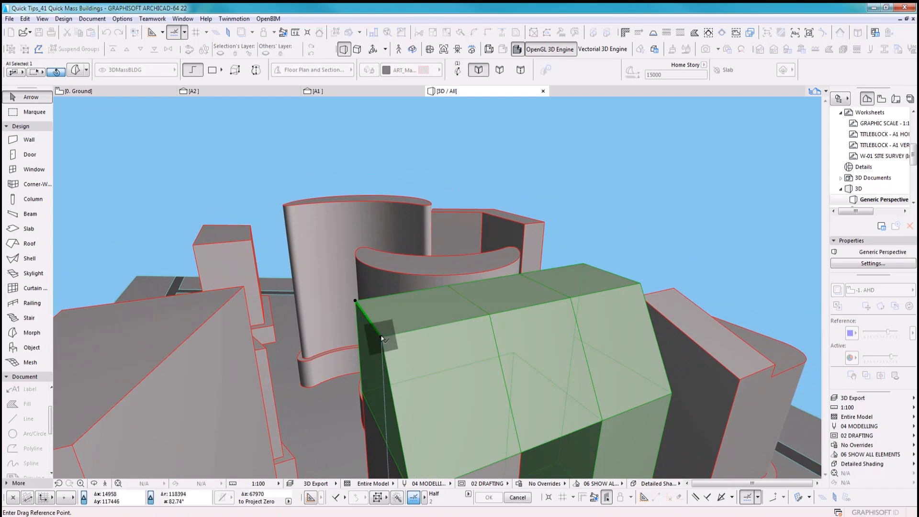
pyautogui.click(382, 337)
pyautogui.click(510, 334)
pyautogui.keyDown('shift'); pyautogui.moveTo(510, 334); pyautogui.dragTo(462, 234, button='middle'); pyautogui.keyUp('shift')
pyautogui.keyDown('shift'); pyautogui.moveTo(432, 265); pyautogui.dragTo(498, 272, button='middle'); pyautogui.keyUp('shift')
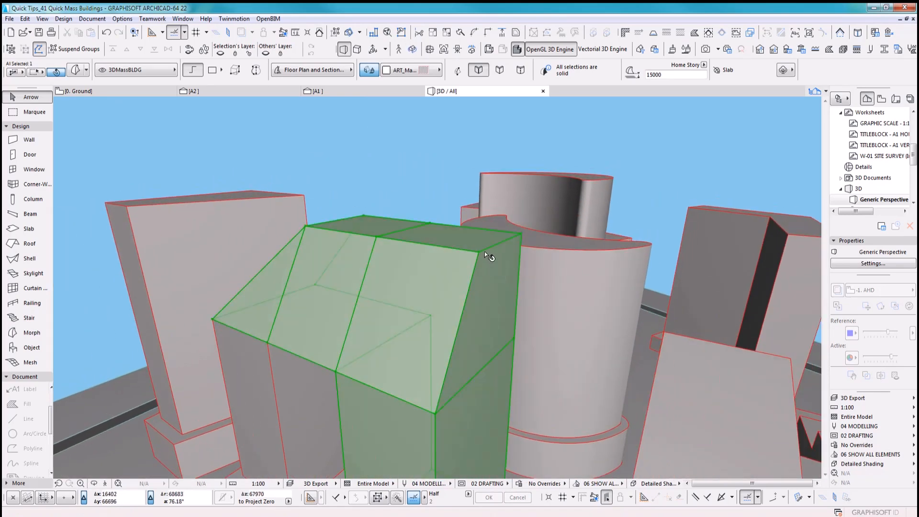
# Move the short top edge at the bridge's near end inward to the top of the neighbouring dividing edge.
pyautogui.press('Escape')
pyautogui.click(486, 252)
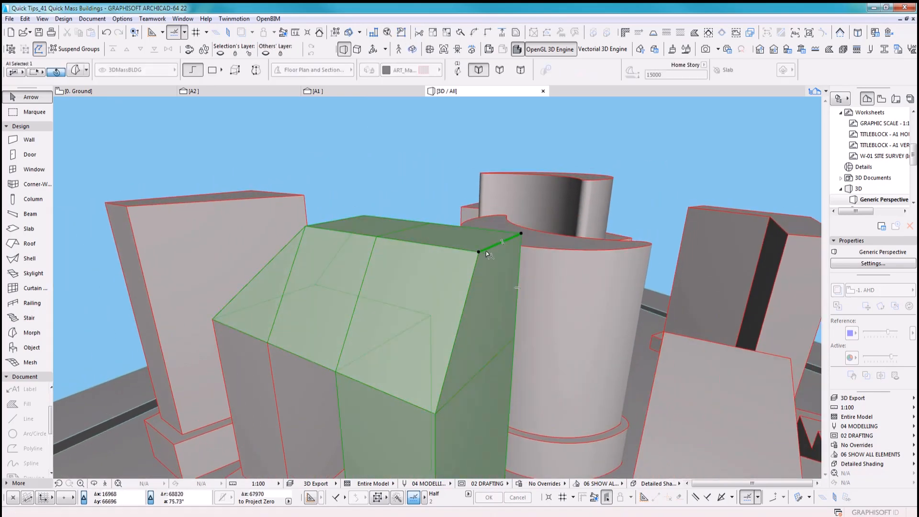
pyautogui.hotkey('ctrl', 'd')
pyautogui.click(478, 252)
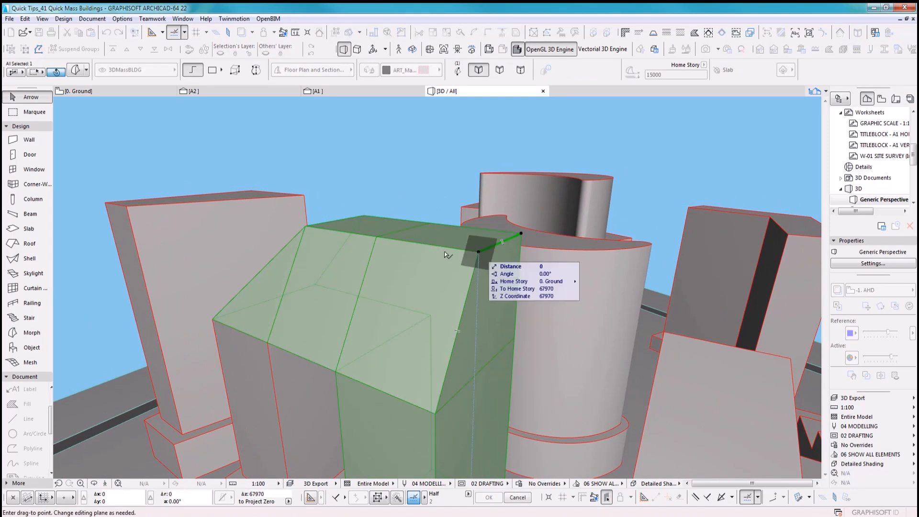
pyautogui.click(385, 234)
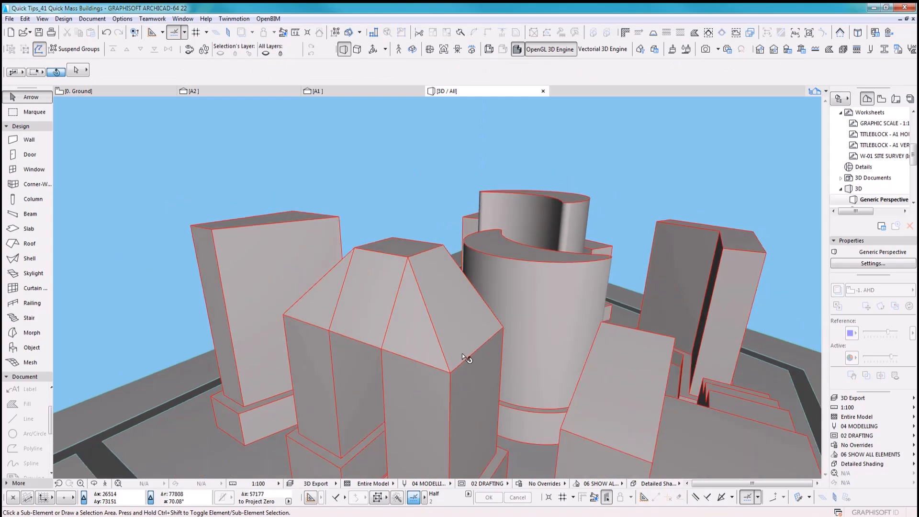
# Select the upper slabs of both crescent-shaped towers and convert them to morphs.
pyautogui.moveTo(462, 355); pyautogui.dragTo(457, 271)
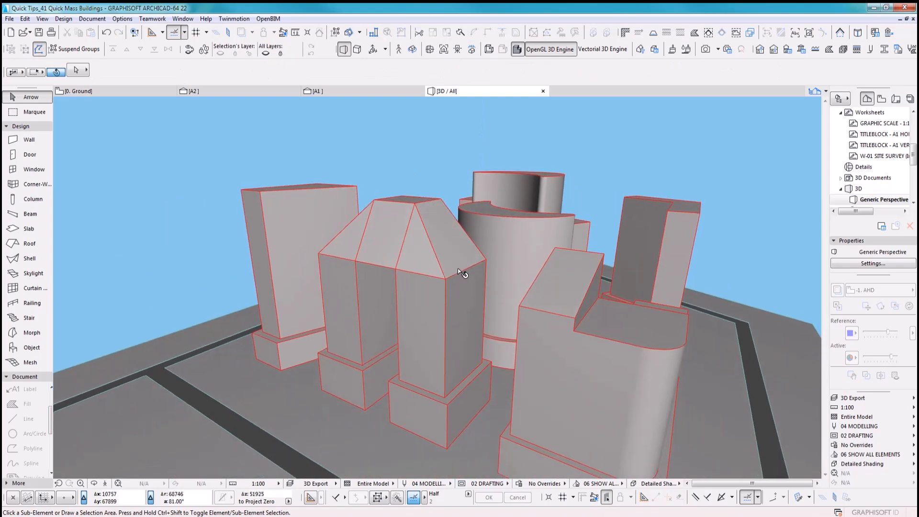
pyautogui.keyDown('shift'); pyautogui.moveTo(469, 276); pyautogui.dragTo(516, 366, button='middle'); pyautogui.keyUp('shift')
pyautogui.scroll(4, 445, 370)
pyautogui.scroll(2, 468, 322)
pyautogui.keyDown('shift'); pyautogui.moveTo(467, 322); pyautogui.dragTo(597, 380, button='middle'); pyautogui.keyUp('shift')
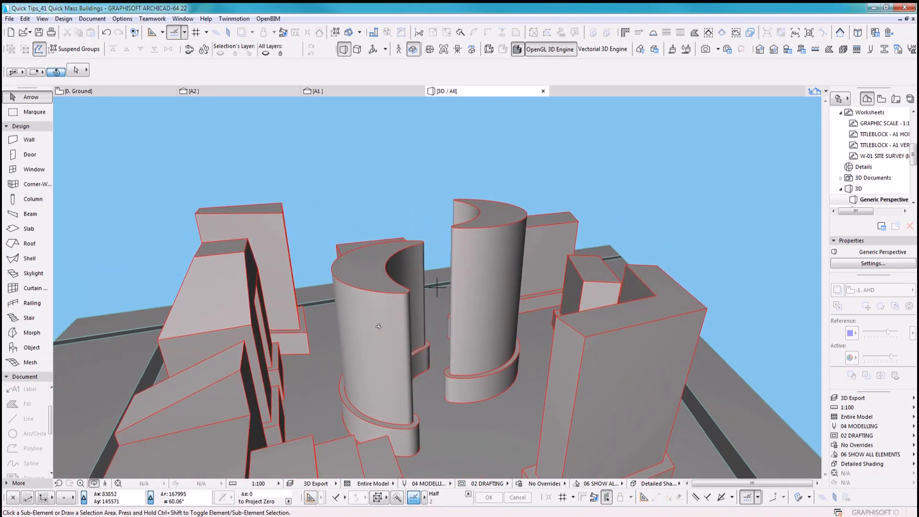
pyautogui.keyDown('shift'); pyautogui.moveTo(444, 321); pyautogui.dragTo(488, 310, button='middle'); pyautogui.keyUp('shift')
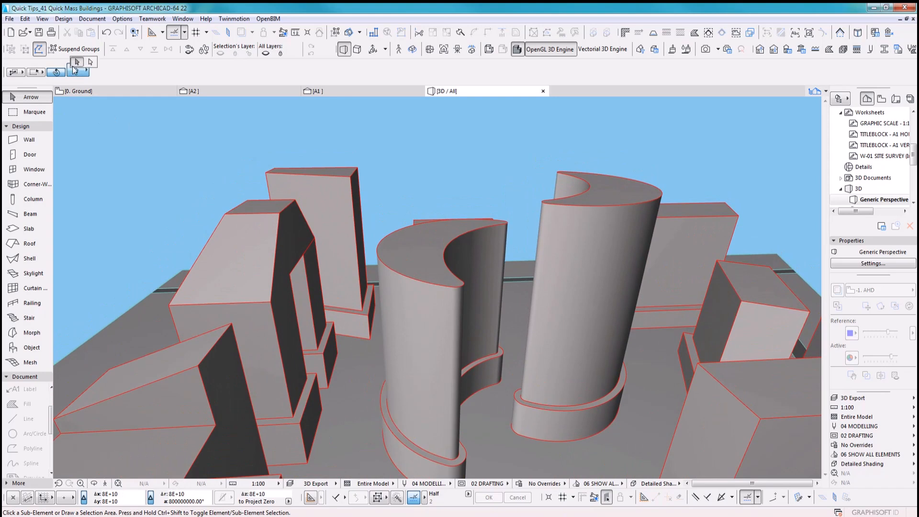
pyautogui.click(574, 175)
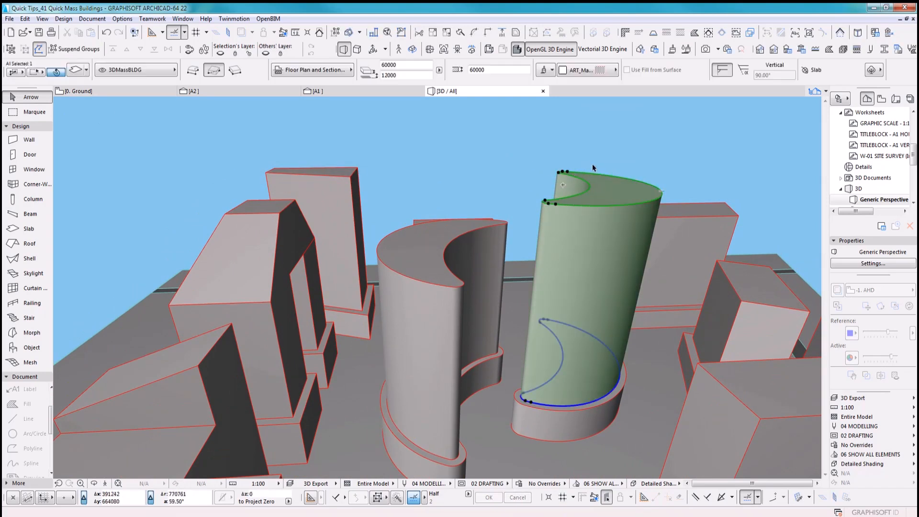
pyautogui.keyDown('shift'); pyautogui.moveTo(598, 272); pyautogui.dragTo(584, 259, button='middle'); pyautogui.keyUp('shift')
pyautogui.keyDown('shift'); pyautogui.click(468, 275); pyautogui.keyUp('shift')
pyautogui.rightClick(489, 154)
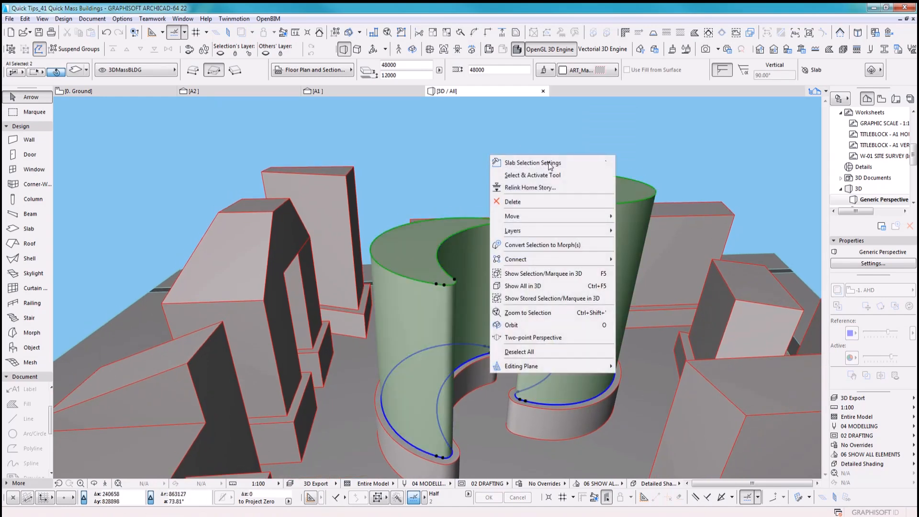
pyautogui.click(541, 245)
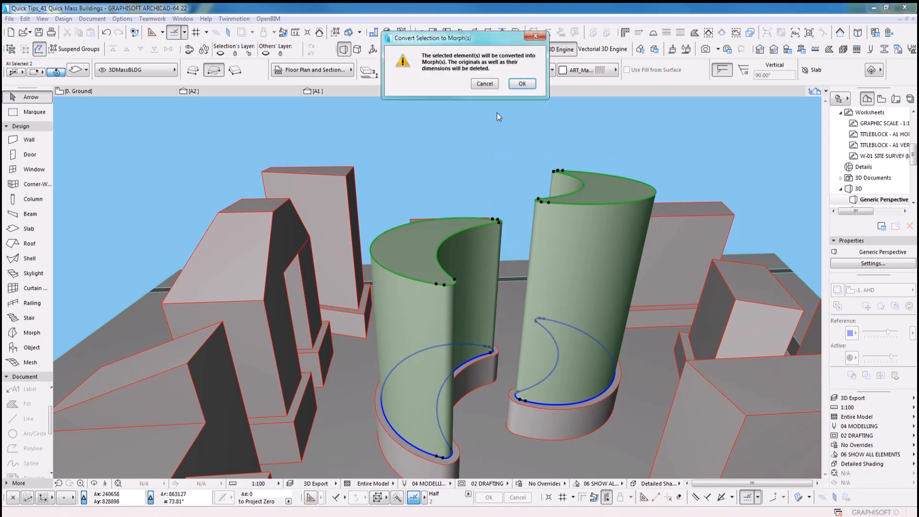
pyautogui.click(520, 84)
# Select only the taller crescent tower and extrude its top face upward to a Z coordinate of 84000.
pyautogui.keyDown('shift'); pyautogui.moveTo(615, 242); pyautogui.dragTo(651, 232, button='middle'); pyautogui.keyUp('shift')
pyautogui.click(626, 229)
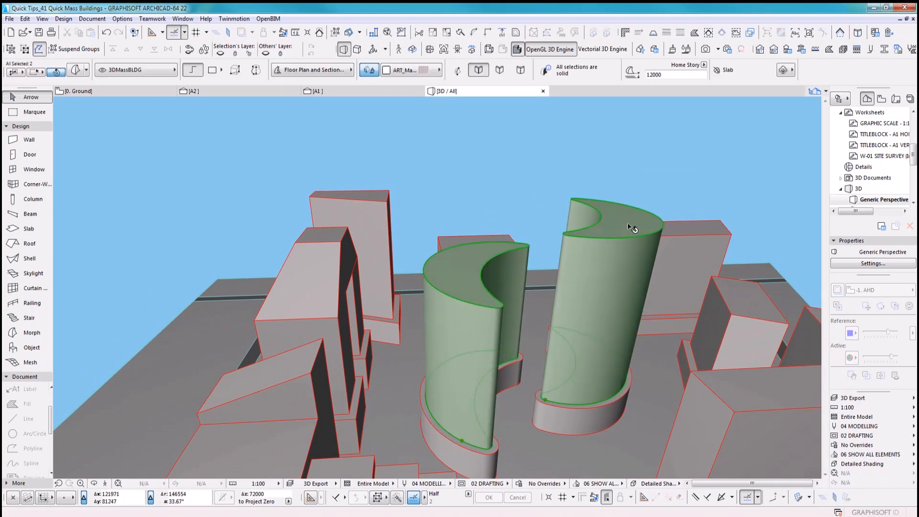
pyautogui.click(634, 176)
pyautogui.click(618, 210)
pyautogui.click(498, 154)
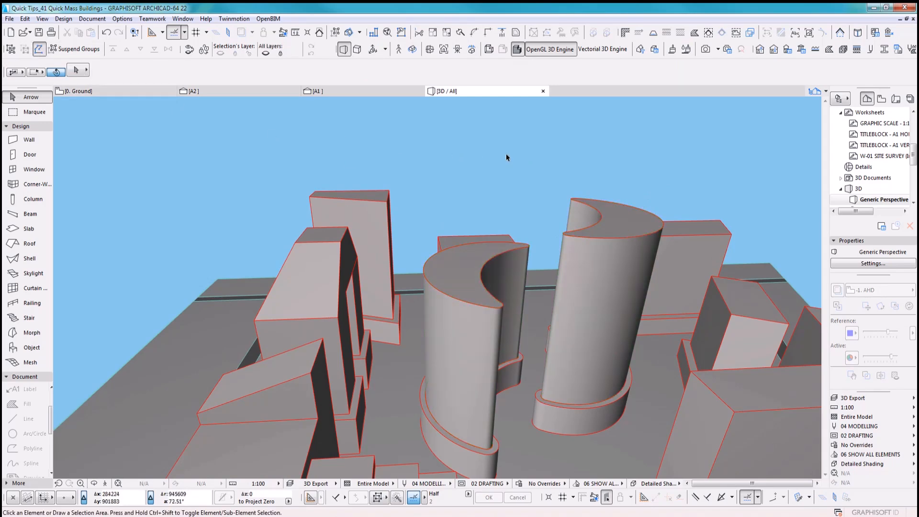
pyautogui.click(617, 218)
pyautogui.scroll(3, 615, 199)
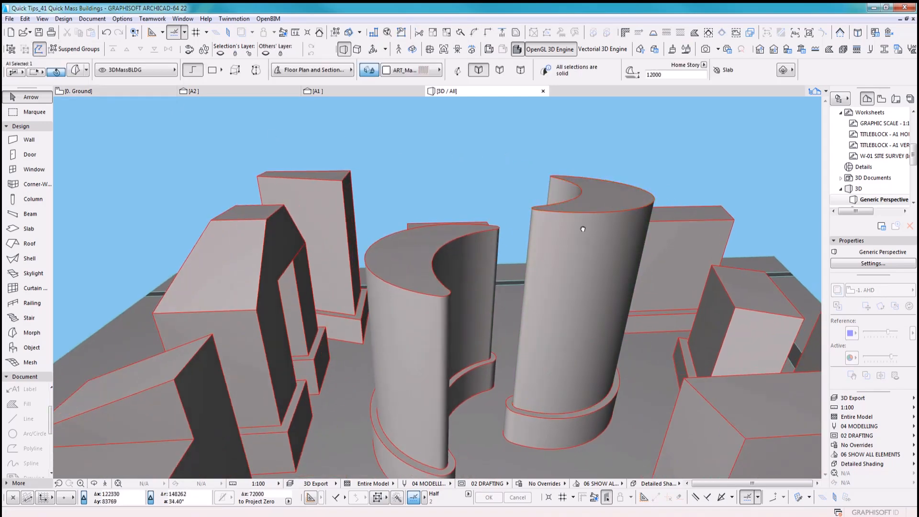
pyautogui.moveTo(595, 213); pyautogui.dragTo(550, 256, button='middle')
pyautogui.click(559, 254)
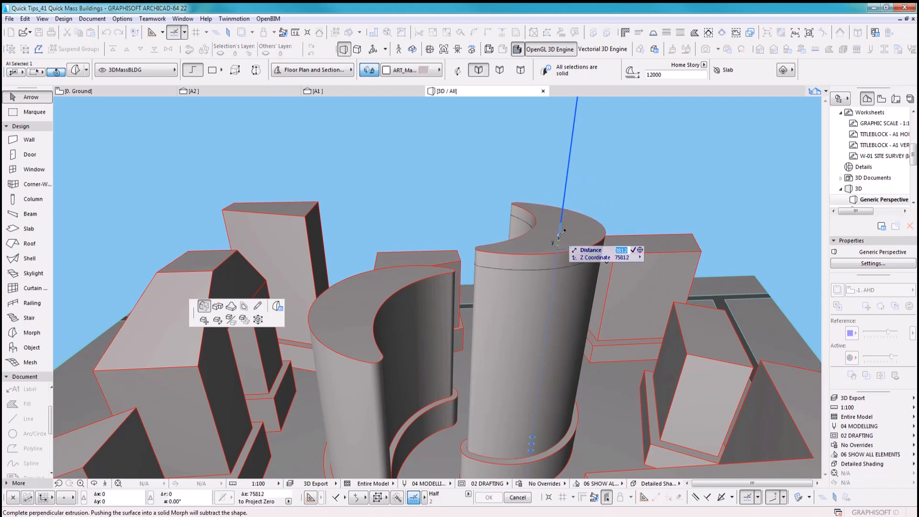
pyautogui.write('00')
pyautogui.press('Return')
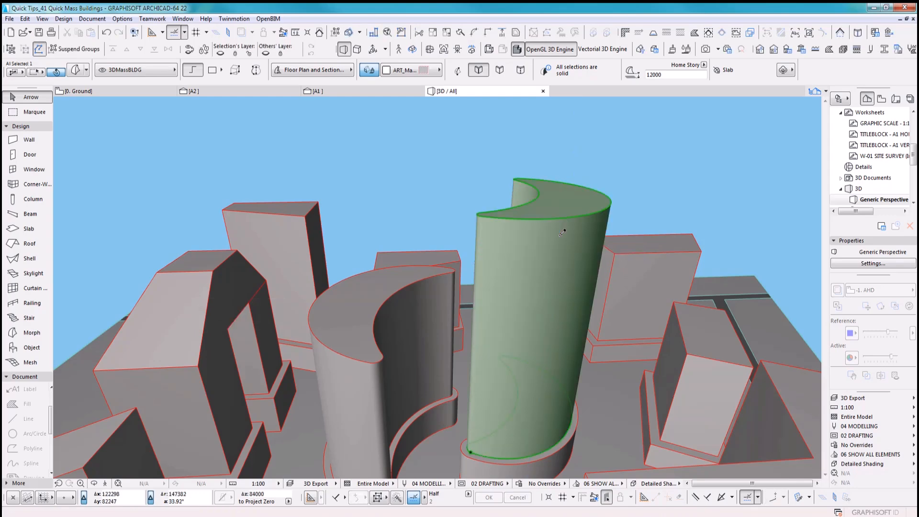
# Select the top face of the taller crescent tower as a sub-element, viewed from its concave side.
pyautogui.keyDown('shift'); pyautogui.moveTo(577, 175); pyautogui.dragTo(572, 232, button='middle'); pyautogui.keyUp('shift')
pyautogui.keyDown('shift'); pyautogui.moveTo(546, 272); pyautogui.dragTo(486, 253, button='middle'); pyautogui.keyUp('shift')
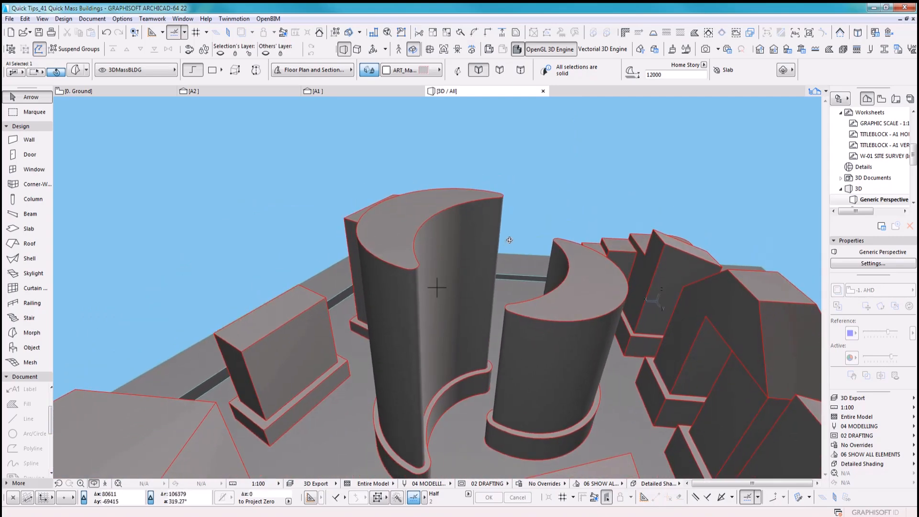
pyautogui.click(93, 101)
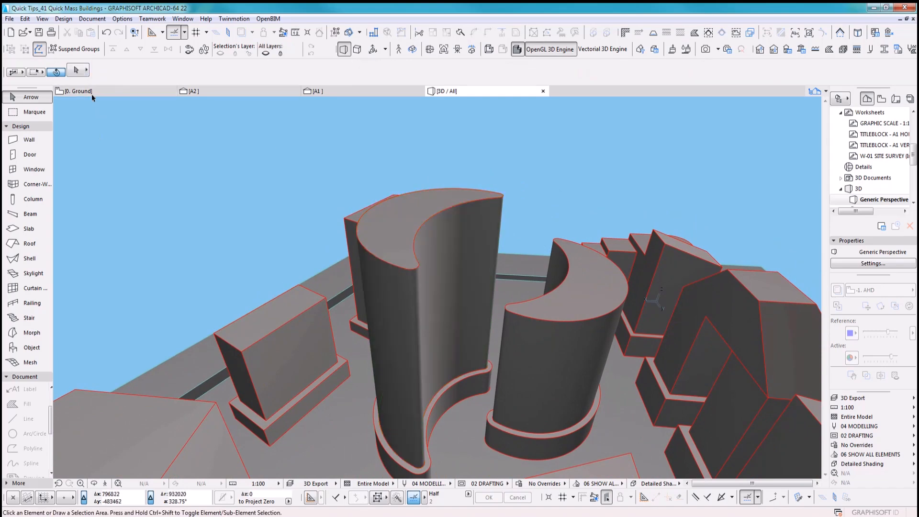
pyautogui.click(390, 219)
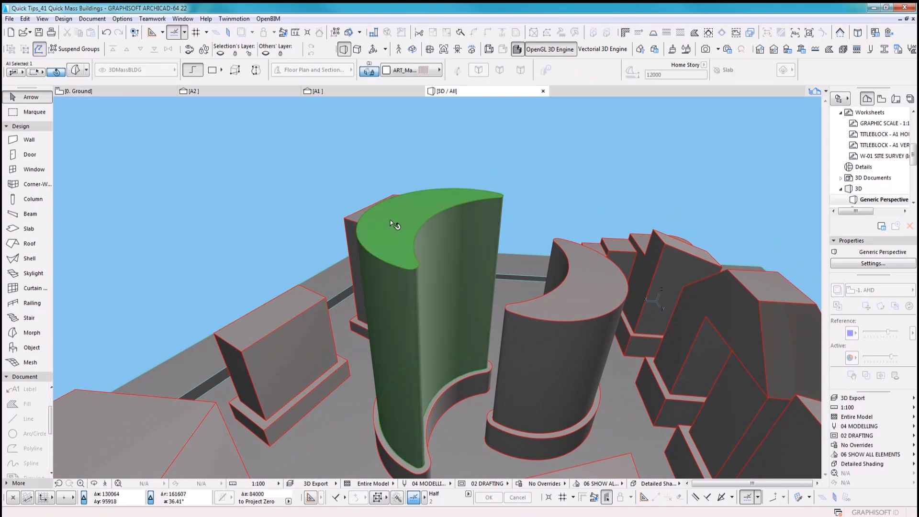
pyautogui.moveTo(433, 206); pyautogui.dragTo(415, 294, button='middle')
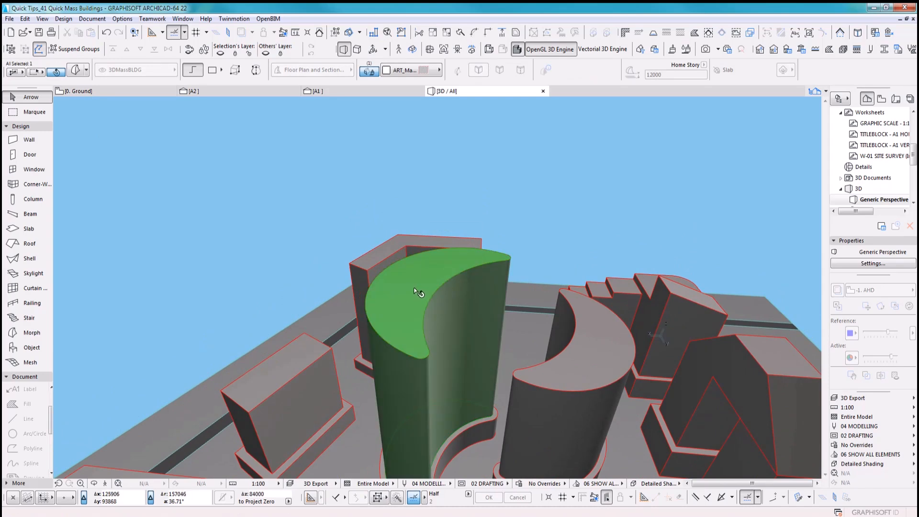
pyautogui.hotkey('ctrl', 'd')
pyautogui.moveTo(422, 280); pyautogui.dragTo(339, 198, button='middle')
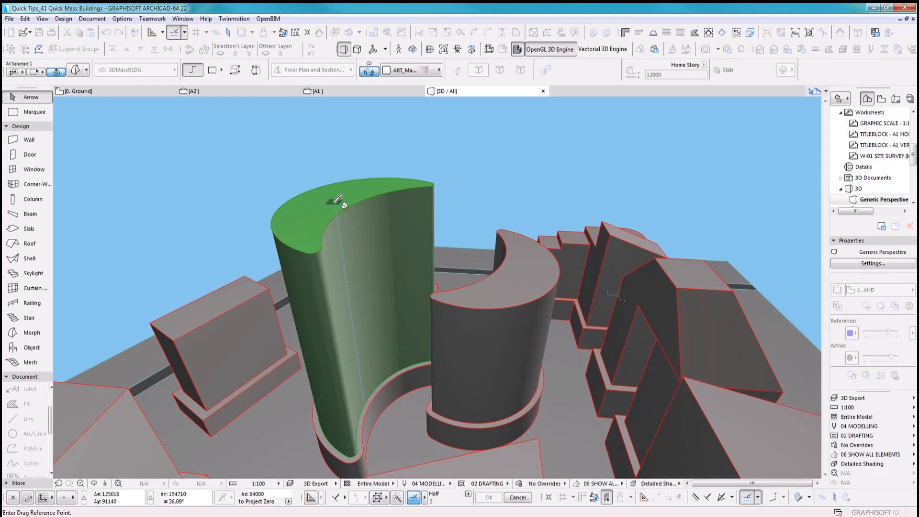
pyautogui.press('Escape')
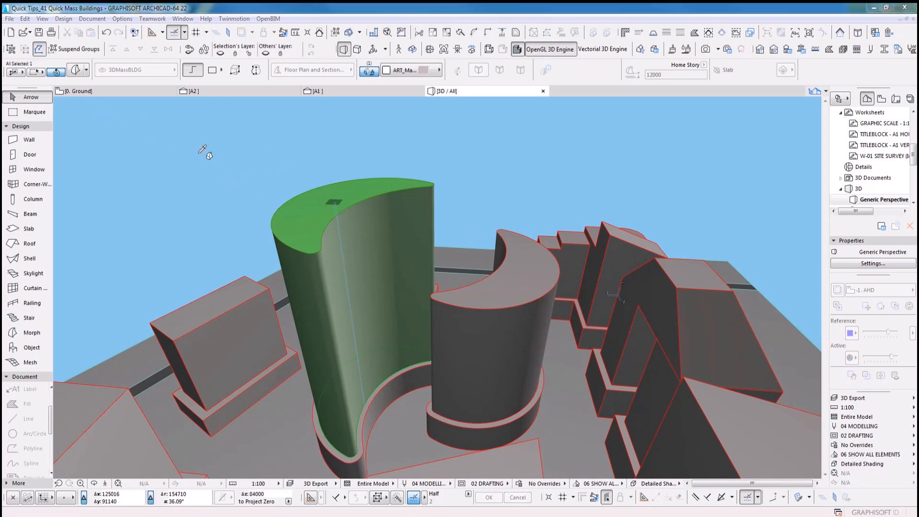
pyautogui.hotkey('alt', 'Tab')
# Move the taller crescent tower's top face horizontally about 10000 at 45° to make the tower lean outward.
pyautogui.click(320, 208)
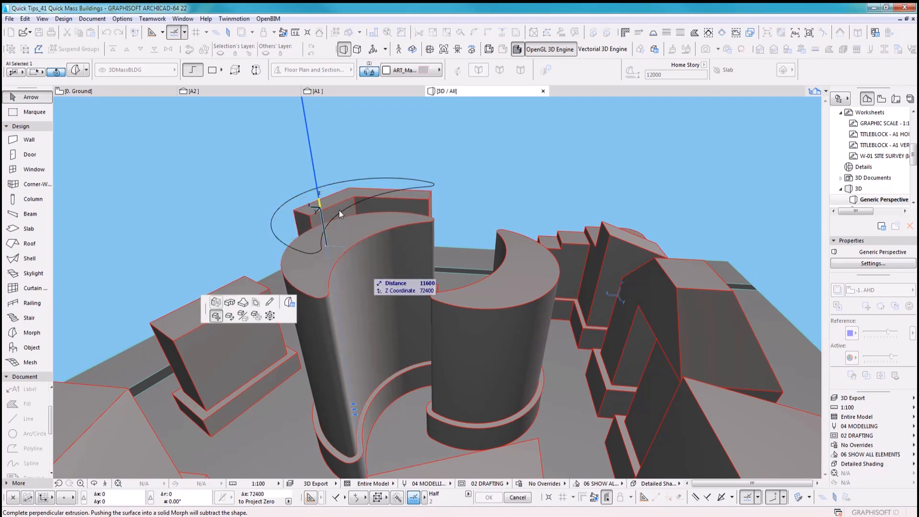
pyautogui.click(204, 320)
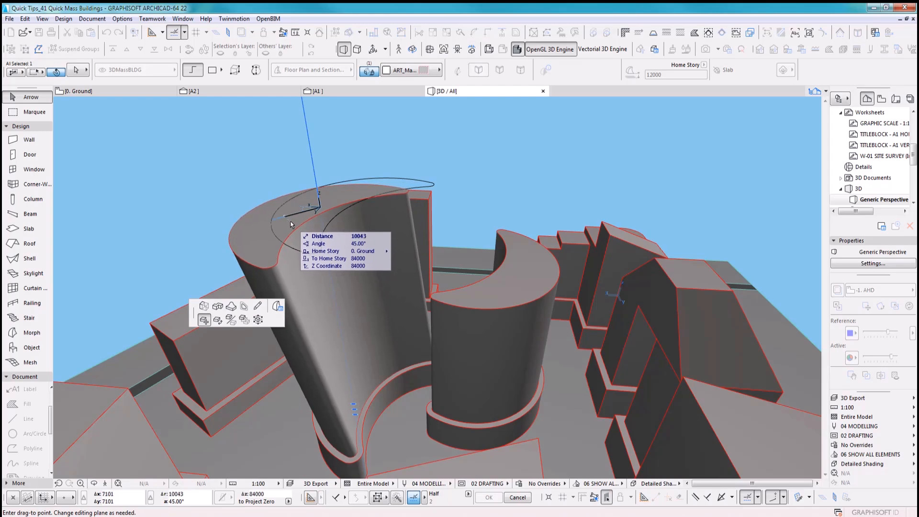
pyautogui.click(290, 224)
pyautogui.keyDown('shift'); pyautogui.moveTo(360, 223); pyautogui.dragTo(448, 299, button='middle'); pyautogui.keyUp('shift')
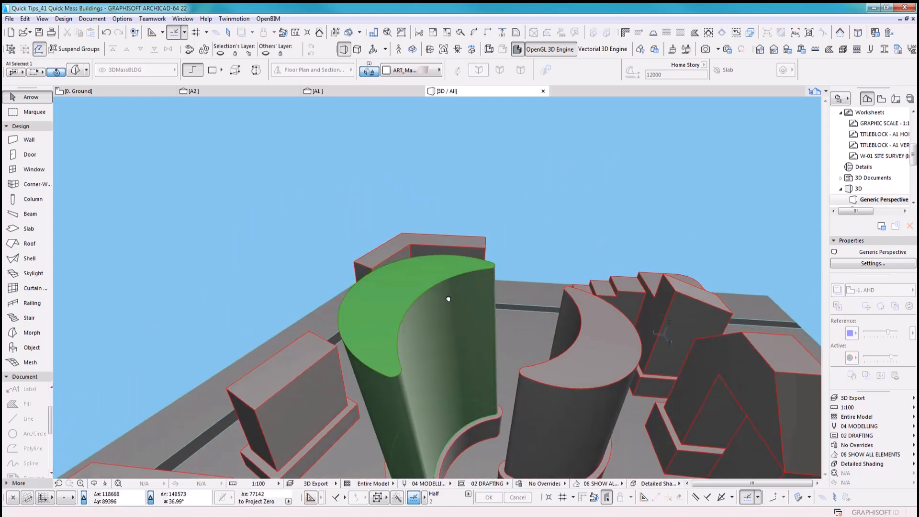
# Try to rotate the taller crescent tower's top face about a point near the middle of the face.
pyautogui.click(398, 290)
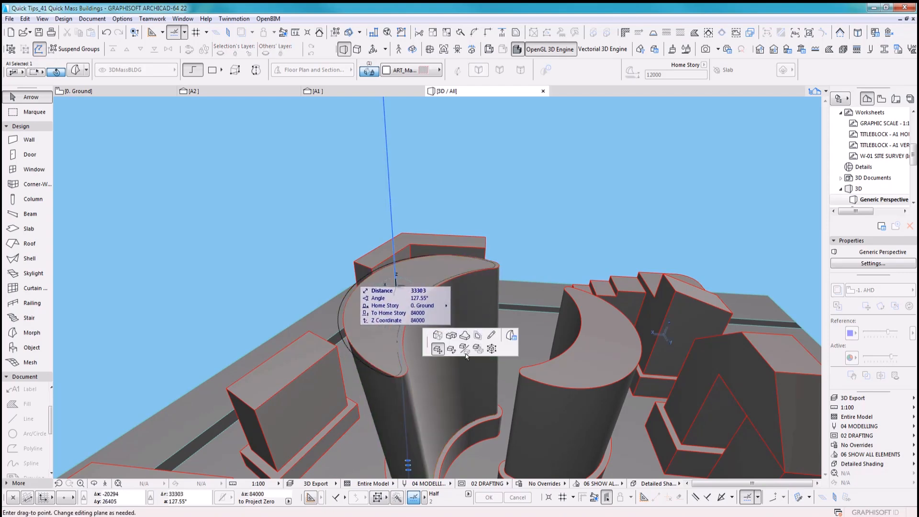
pyautogui.click(452, 352)
pyautogui.click(391, 287)
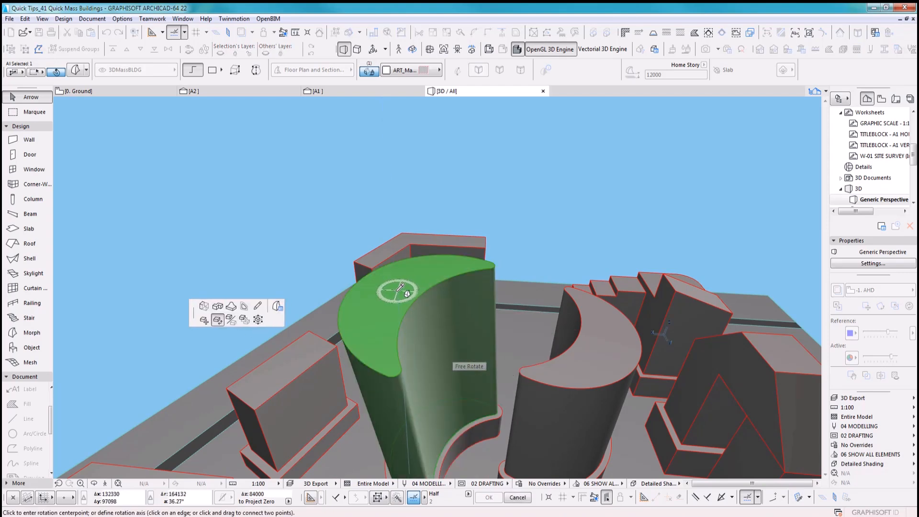
pyautogui.click(463, 267)
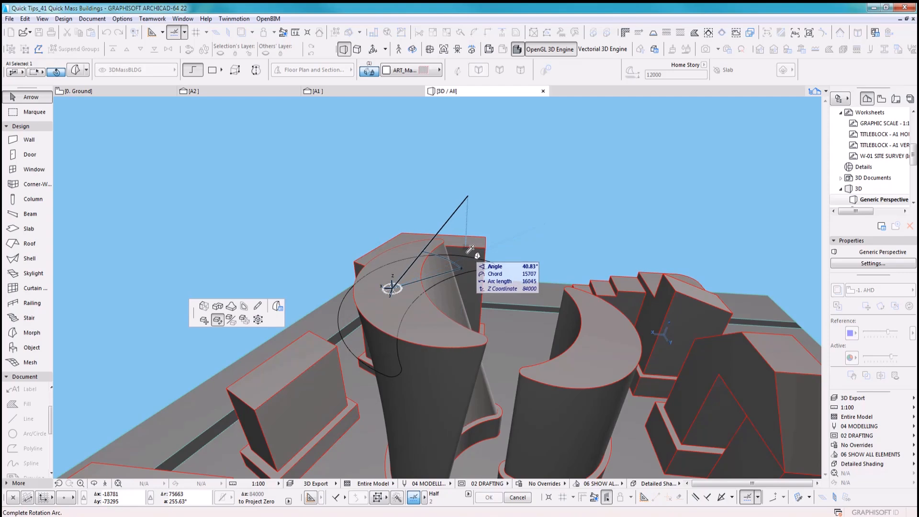
pyautogui.click(470, 253)
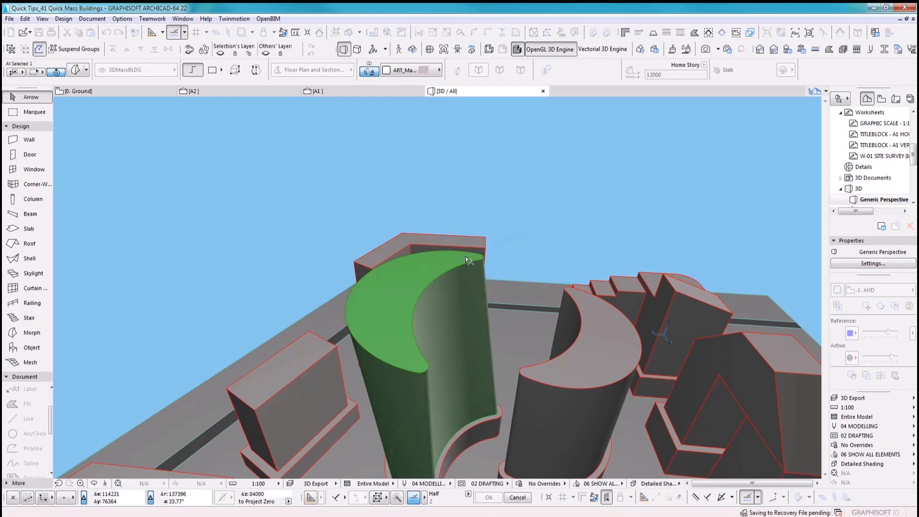
pyautogui.moveTo(478, 302); pyautogui.dragTo(473, 286, button='middle')
pyautogui.hotkey('ctrl', 'z')
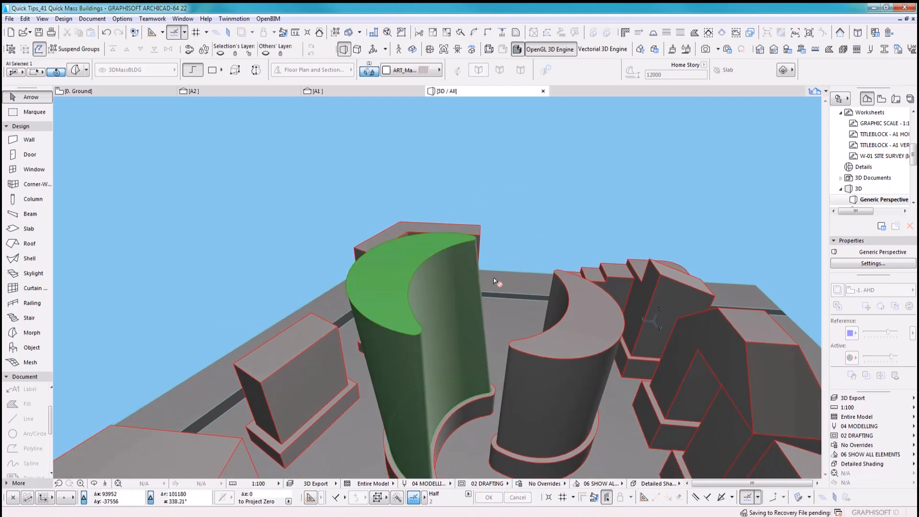
# Rotate the taller crescent tower's top face by about -29° around a point near one tip of the crescent.
pyautogui.hotkey('ctrl', 'e')
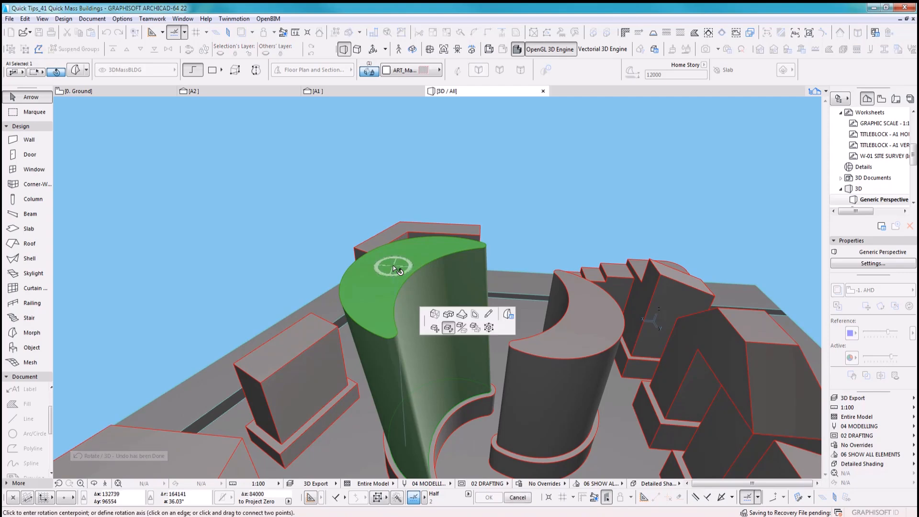
pyautogui.click(449, 246)
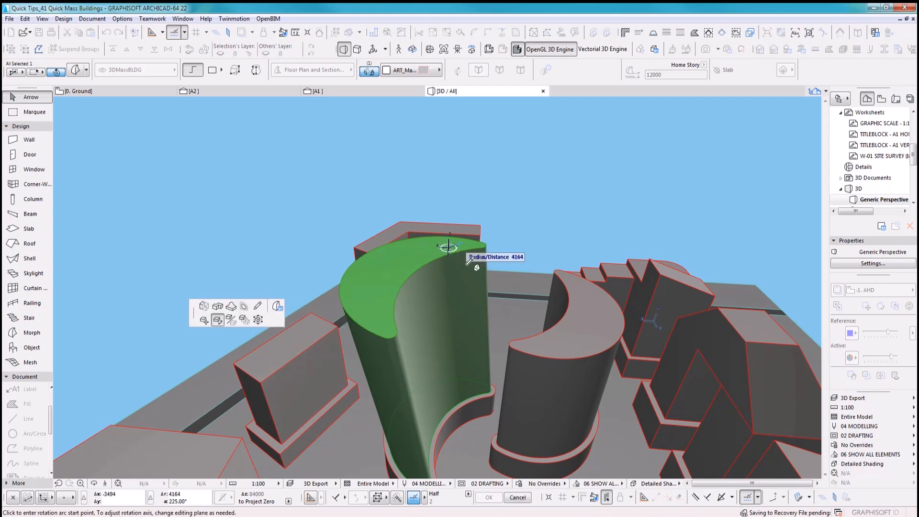
pyautogui.click(557, 235)
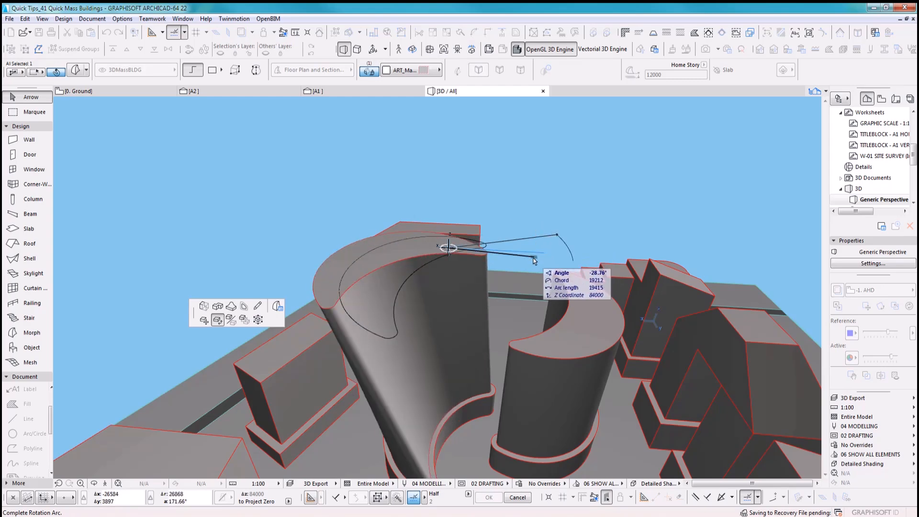
pyautogui.click(533, 259)
# Select the shorter crescent tower's top face and move it horizontally away from the taller tower so the shaft leans.
pyautogui.keyDown('shift'); pyautogui.moveTo(529, 260); pyautogui.dragTo(496, 245, button='middle'); pyautogui.keyUp('shift')
pyautogui.keyDown('shift'); pyautogui.moveTo(378, 262); pyautogui.dragTo(331, 271, button='middle'); pyautogui.keyUp('shift')
pyautogui.moveTo(285, 282); pyautogui.dragTo(429, 286)
pyautogui.moveTo(429, 285); pyautogui.dragTo(442, 286, button='middle')
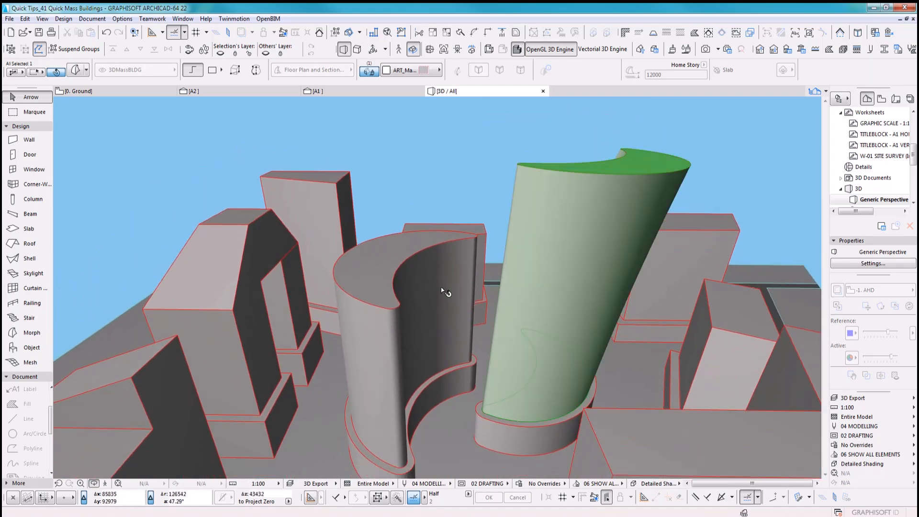
pyautogui.moveTo(375, 269); pyautogui.dragTo(358, 293, button='middle')
pyautogui.click(359, 294)
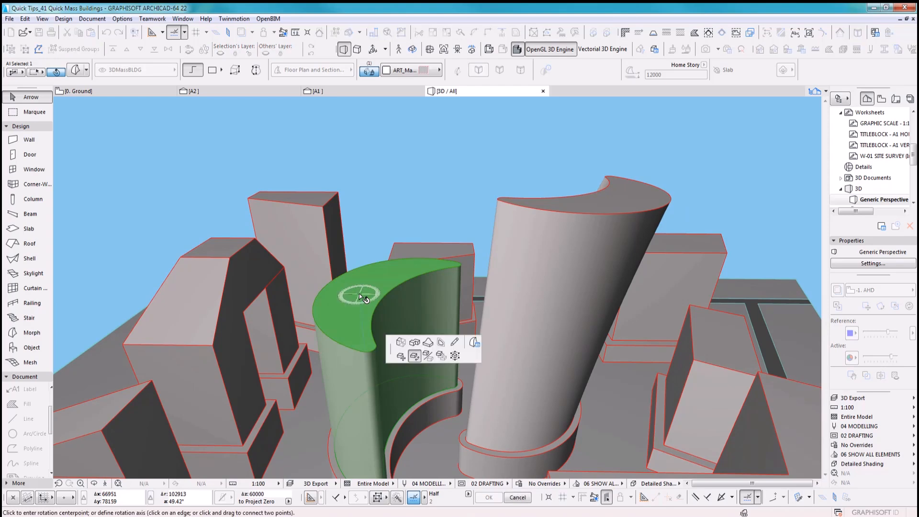
pyautogui.click(396, 355)
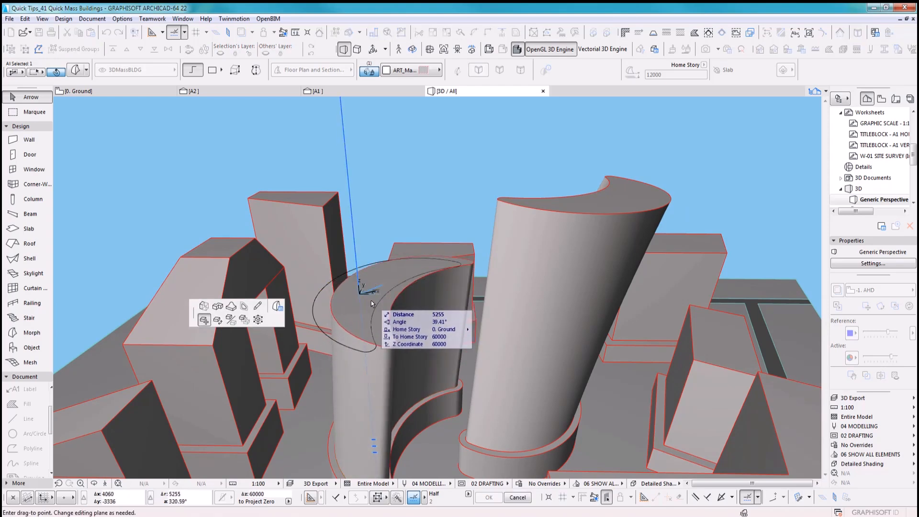
pyautogui.click(347, 293)
# Rotate the shorter crescent tower's top face about a point on it to twist the tower, and clear the selection.
pyautogui.click(372, 276)
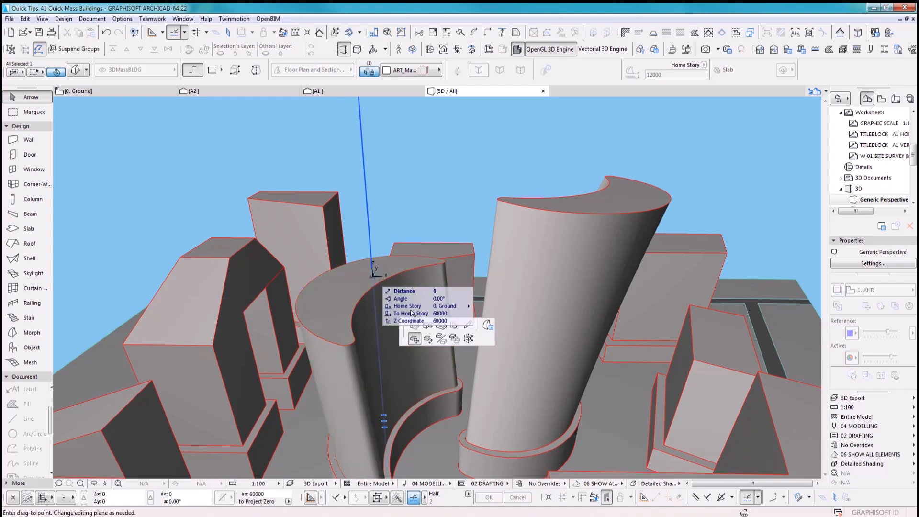
pyautogui.click(427, 339)
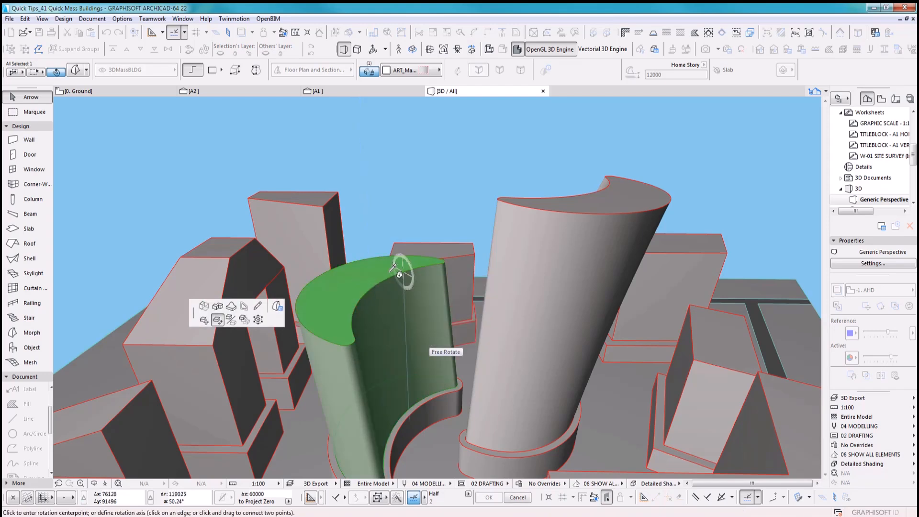
pyautogui.click(350, 282)
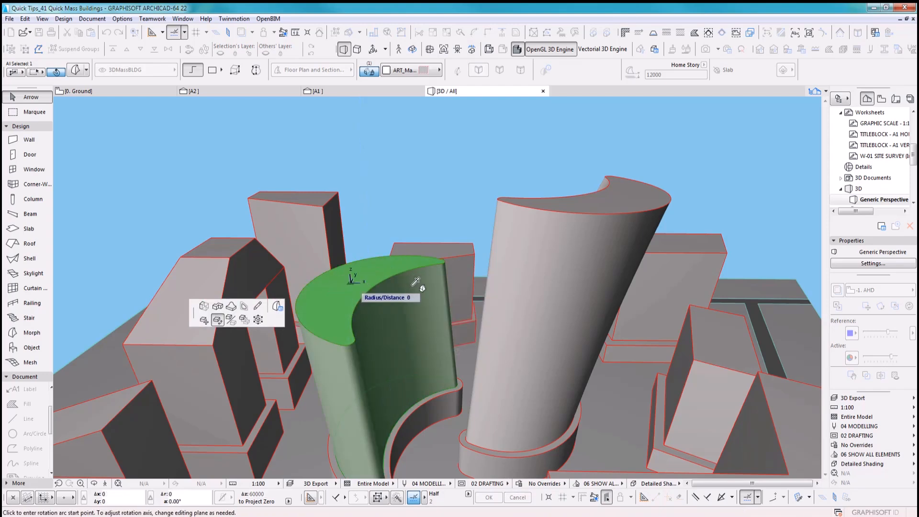
pyautogui.click(443, 262)
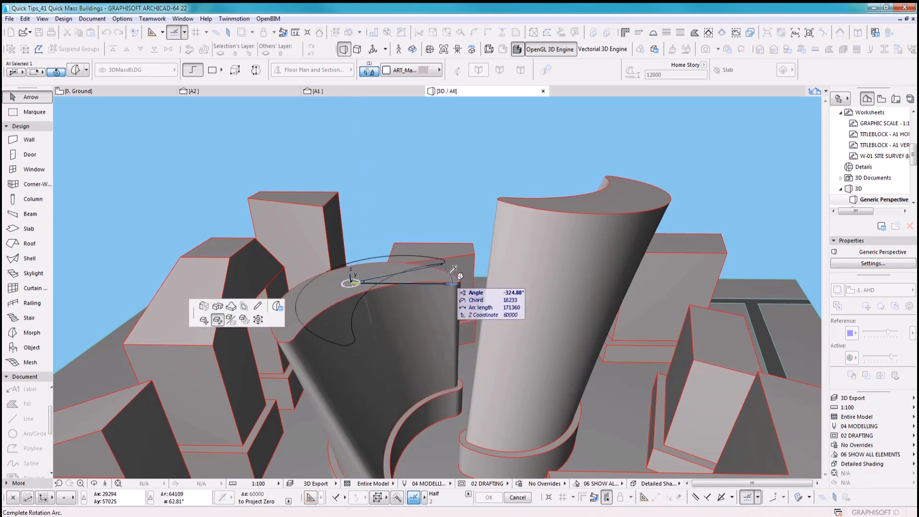
pyautogui.click(452, 254)
pyautogui.click(436, 189)
# Select the broad outer face of the L-shaped tower's upper morph as a sub-element.
pyautogui.keyDown('shift'); pyautogui.moveTo(436, 188); pyautogui.dragTo(521, 300, button='middle'); pyautogui.keyUp('shift')
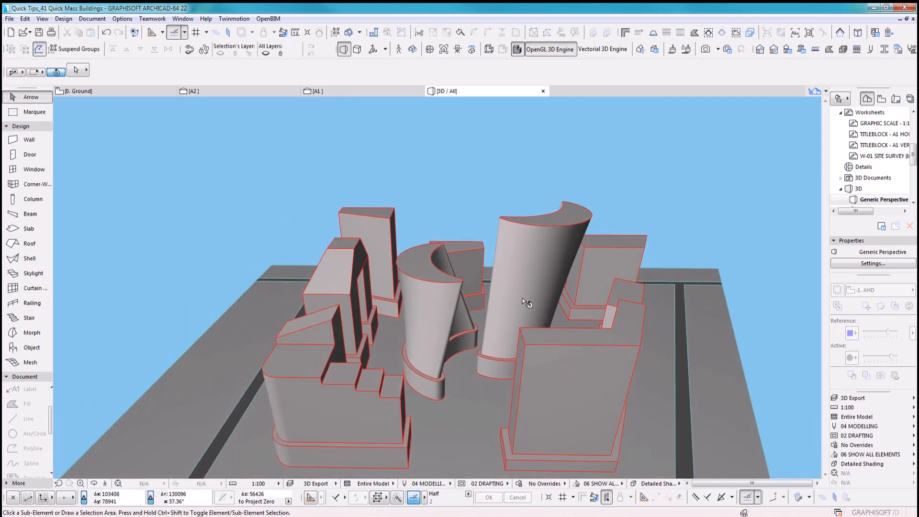
pyautogui.press('o')
pyautogui.moveTo(360, 343); pyautogui.dragTo(383, 378)
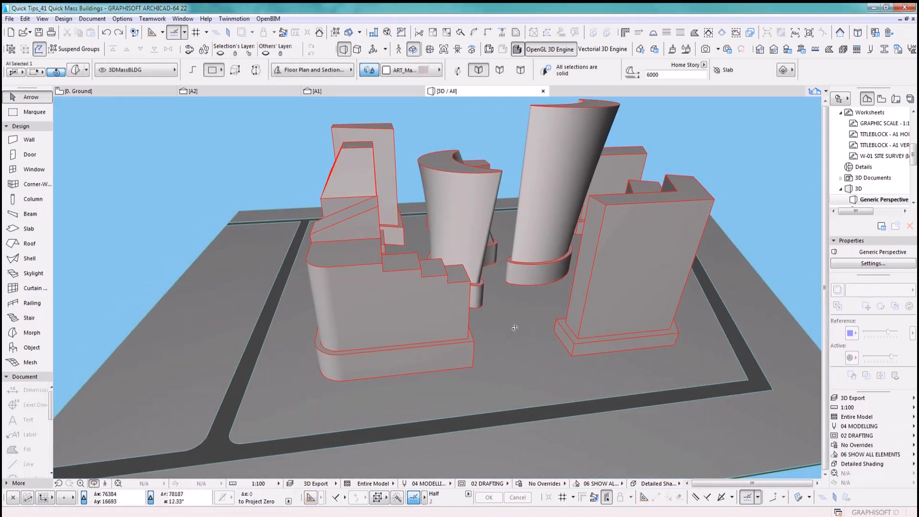
pyautogui.keyDown('shift'); pyautogui.moveTo(515, 328); pyautogui.dragTo(533, 312, button='middle'); pyautogui.keyUp('shift')
pyautogui.scroll(3, 437, 288)
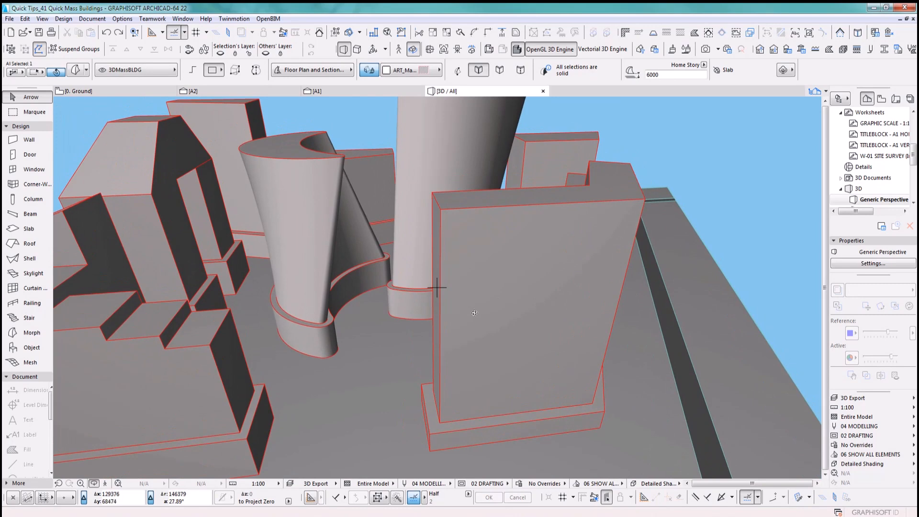
pyautogui.click(684, 155)
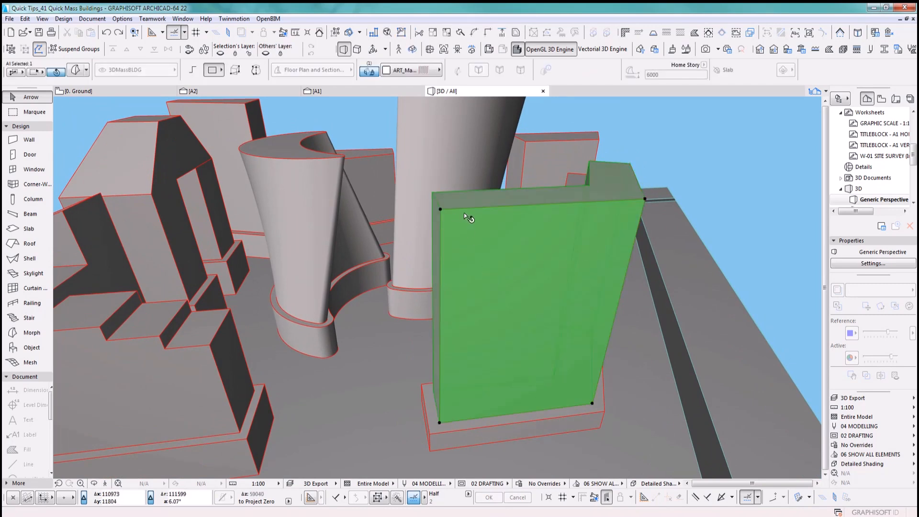
pyautogui.click(772, 151)
pyautogui.click(85, 72)
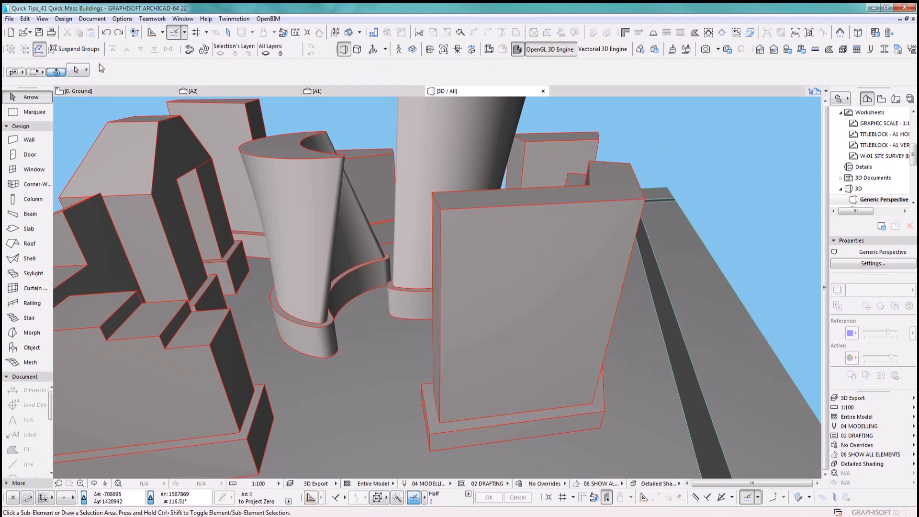
pyautogui.click(532, 244)
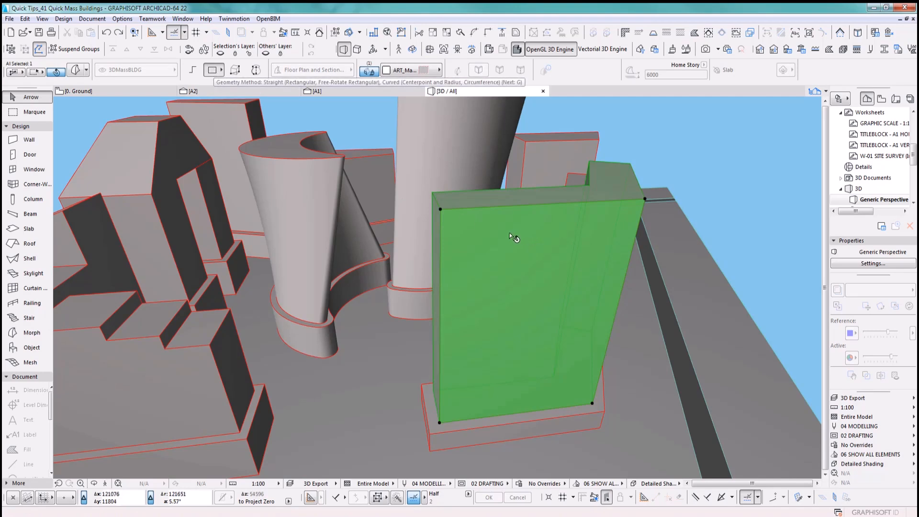
# Draw a 20000 by 3000 rectangle on the L-shaped tower's selected face, near its upper corner.
pyautogui.click(455, 225)
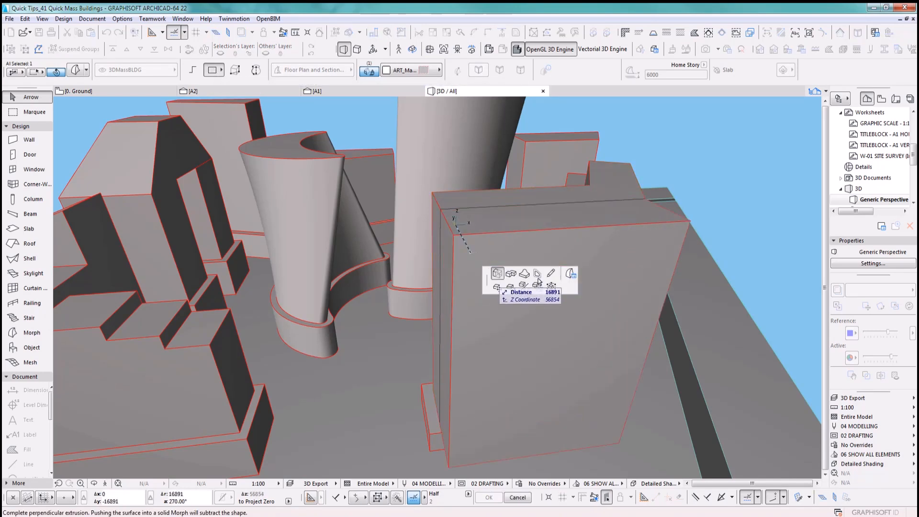
pyautogui.click(550, 273)
pyautogui.click(455, 222)
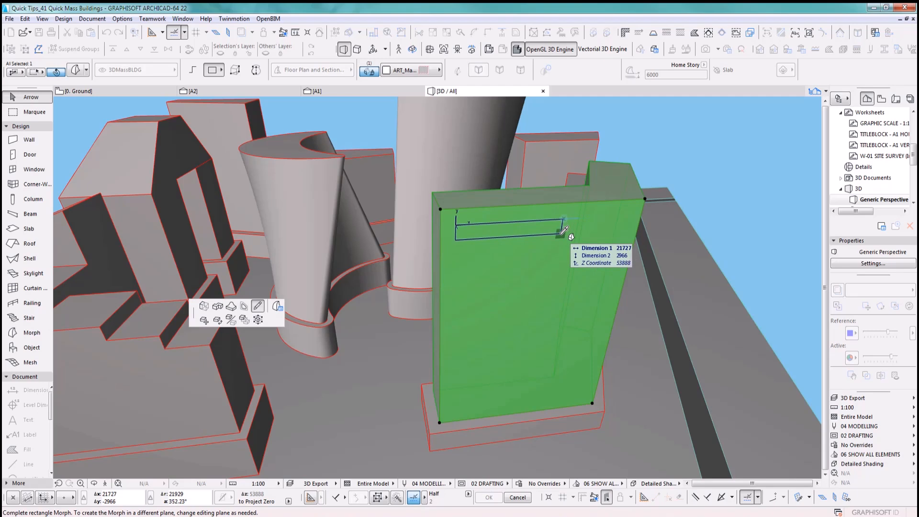
pyautogui.write('2000')
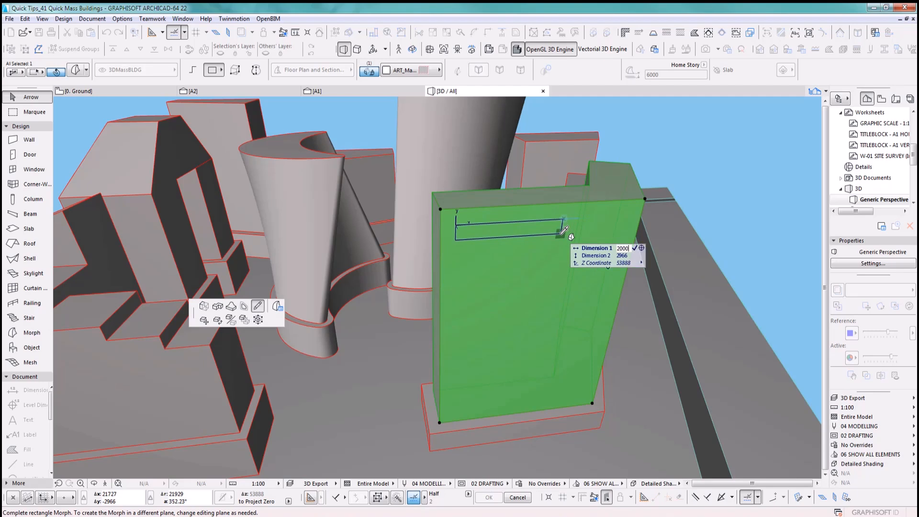
pyautogui.press('Tab')
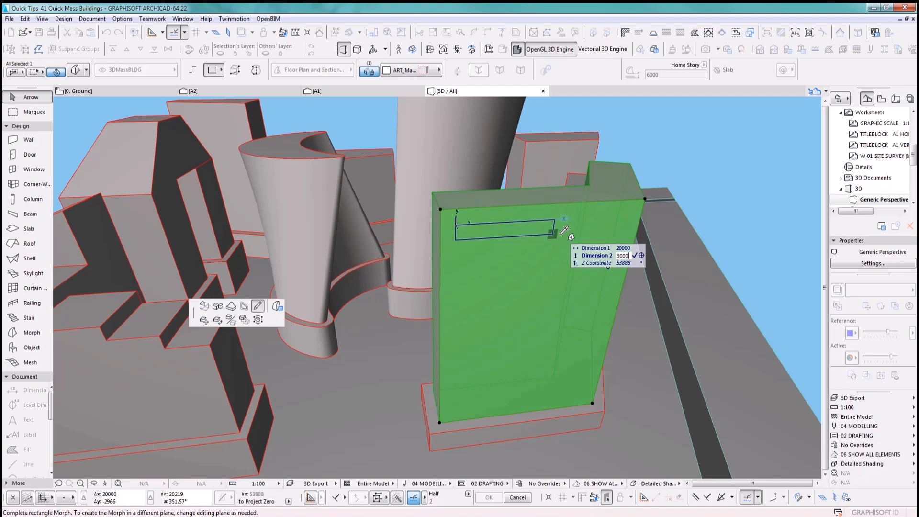
pyautogui.write('3000')
pyautogui.press('Return')
pyautogui.press('Escape')
# Select the new rectangle on the face and move it vertically so its upper edge sits at a Z coordinate of 57000.
pyautogui.scroll(5, 492, 234)
pyautogui.click(491, 225)
pyautogui.keyDown('shift'); pyautogui.moveTo(440, 257); pyautogui.dragTo(497, 241, button='middle'); pyautogui.keyUp('shift')
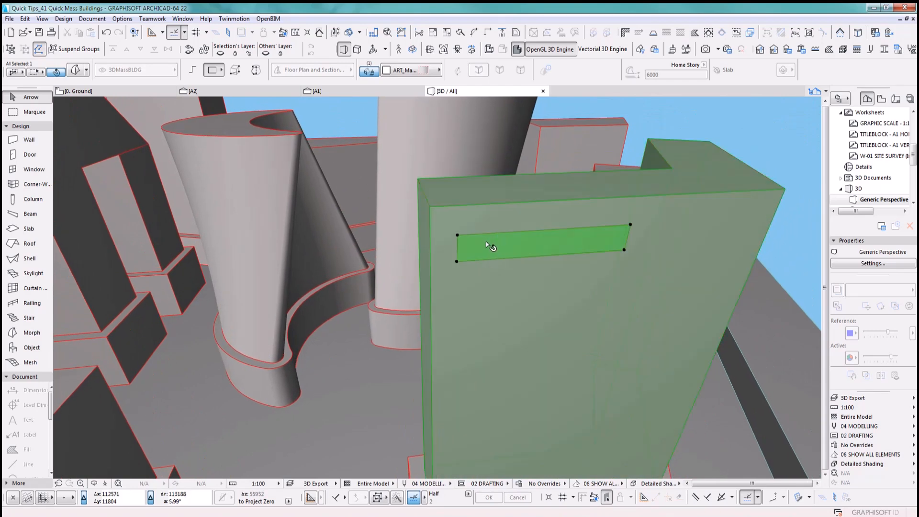
pyautogui.click(457, 235)
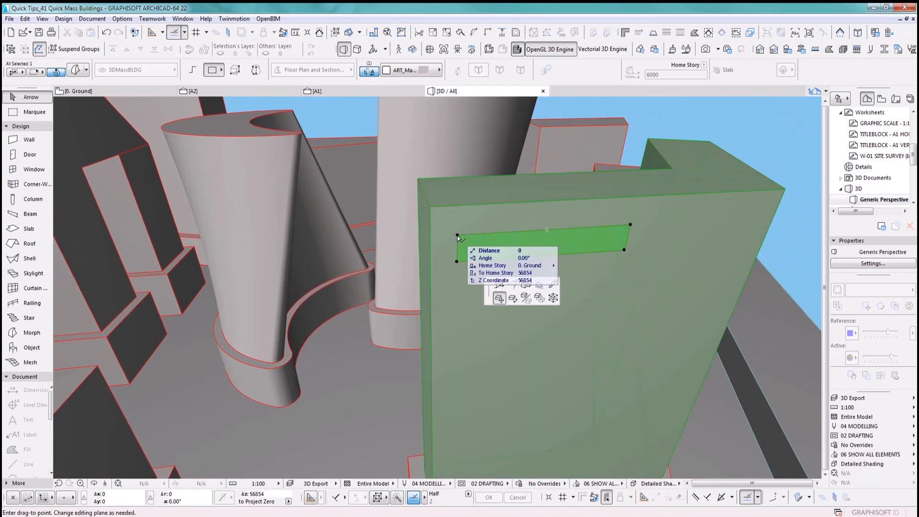
pyautogui.click(498, 295)
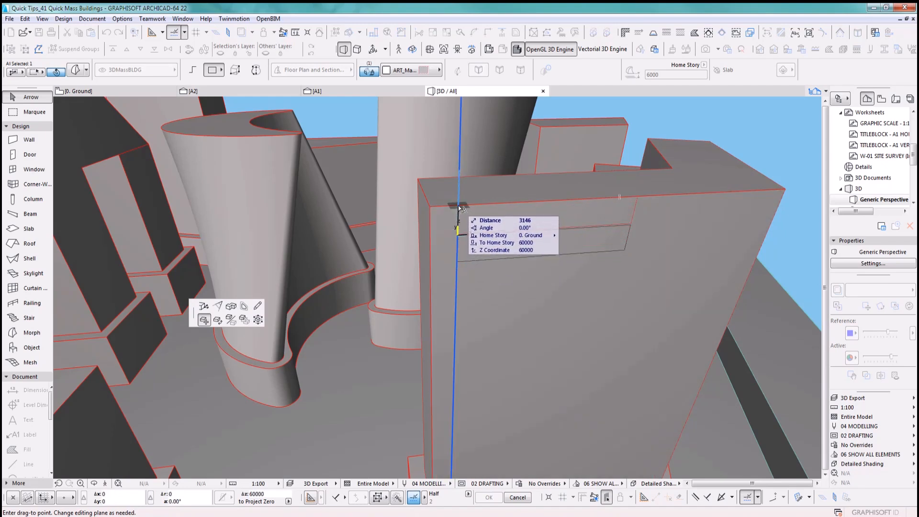
pyautogui.press('z')
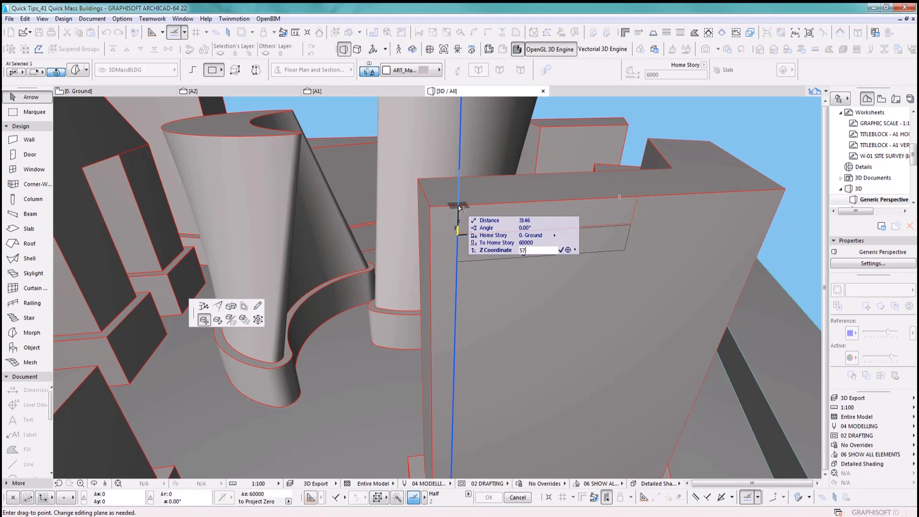
pyautogui.write('57000')
pyautogui.press('Return')
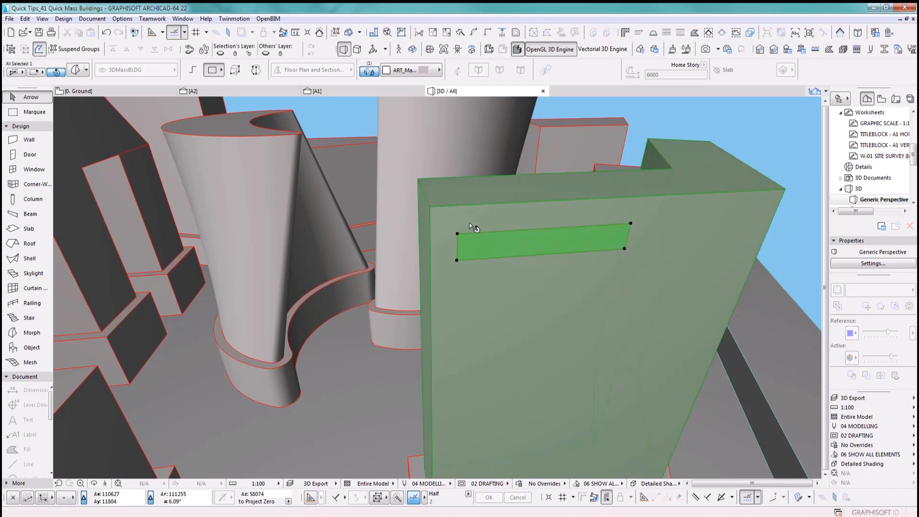
# Copy the rectangle 6000 straight down the tower's face and select the lower copy.
pyautogui.keyDown('shift'); pyautogui.moveTo(528, 306); pyautogui.dragTo(556, 225, button='middle'); pyautogui.keyUp('shift')
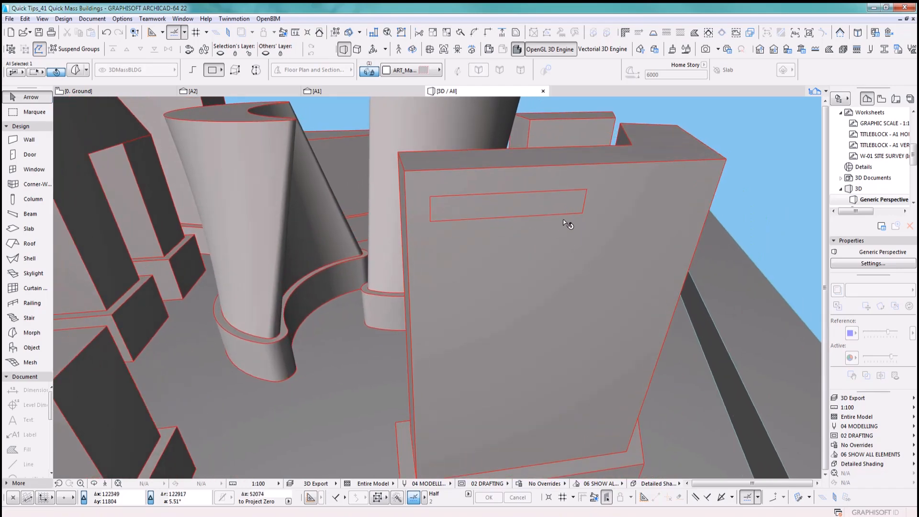
pyautogui.hotkey('ctrl', 'shift', 'd')
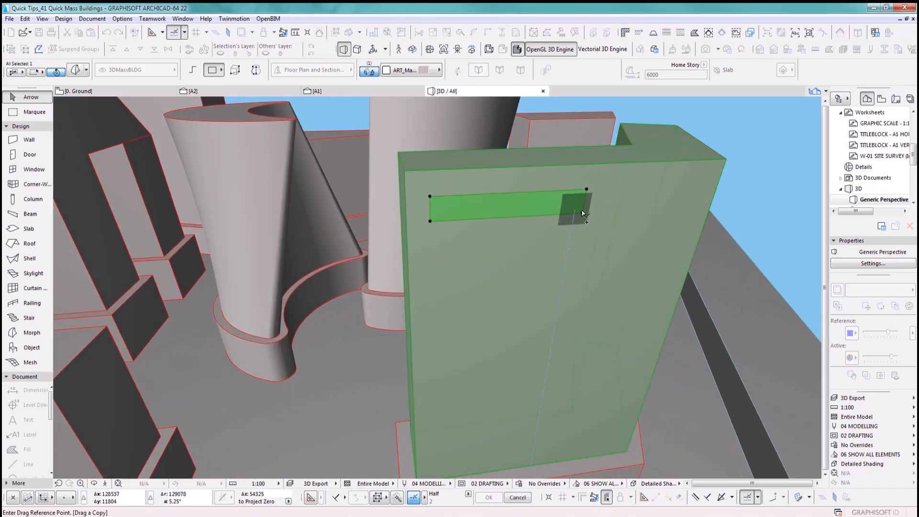
pyautogui.click(586, 189)
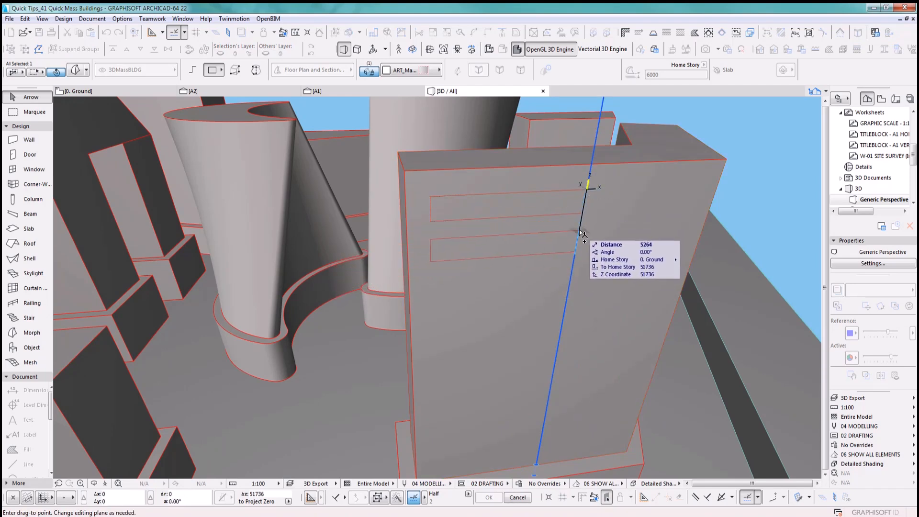
pyautogui.write('6000')
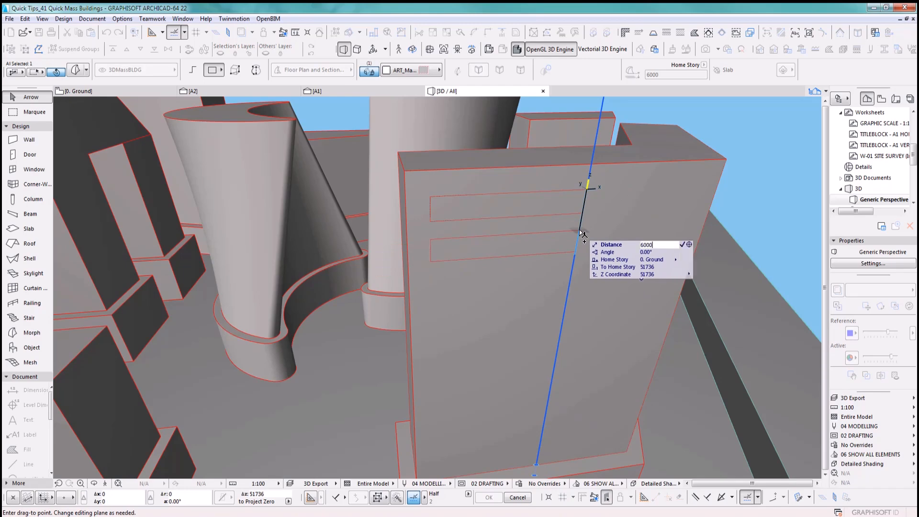
pyautogui.press('Return')
pyautogui.press('Escape')
pyautogui.click(542, 249)
pyautogui.moveTo(545, 287); pyautogui.dragTo(569, 283, button='middle')
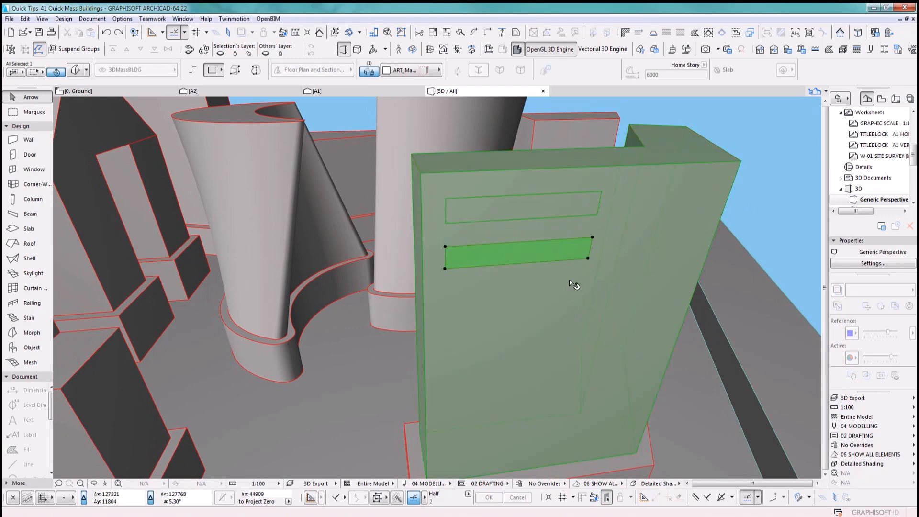
# Move the lower rectangle horizontally along the L-shaped tower's face by about 15300, toward the face's opposite edge, and clear the selection.
pyautogui.hotkey('ctrl', 'd')
pyautogui.click(588, 258)
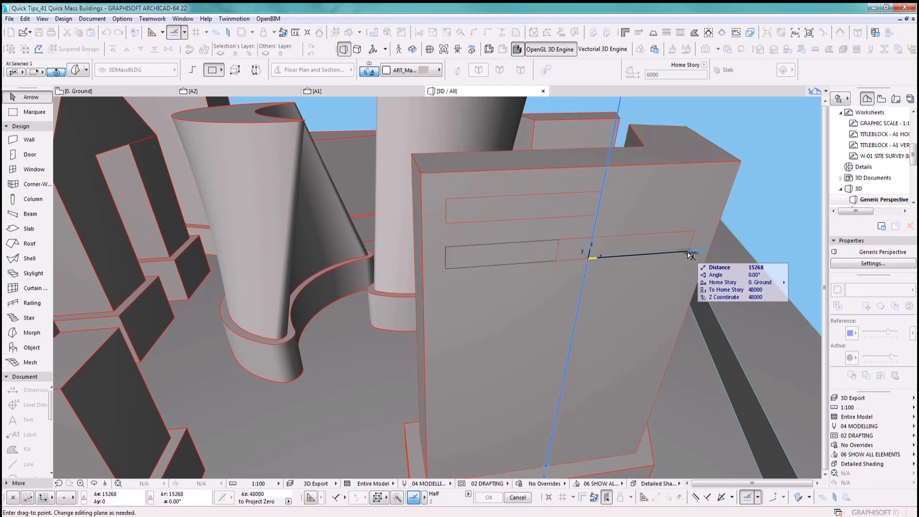
pyautogui.click(690, 256)
pyautogui.click(768, 226)
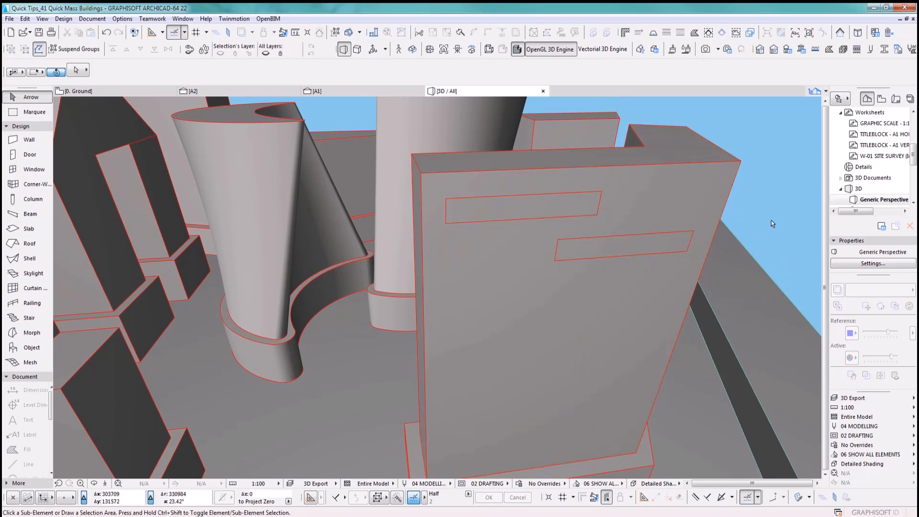
# Select both rectangles and multiply them down the tower's face using Elevate with Spread at 12000 spacing, ending near the base, then clear the selection.
pyautogui.click(551, 210)
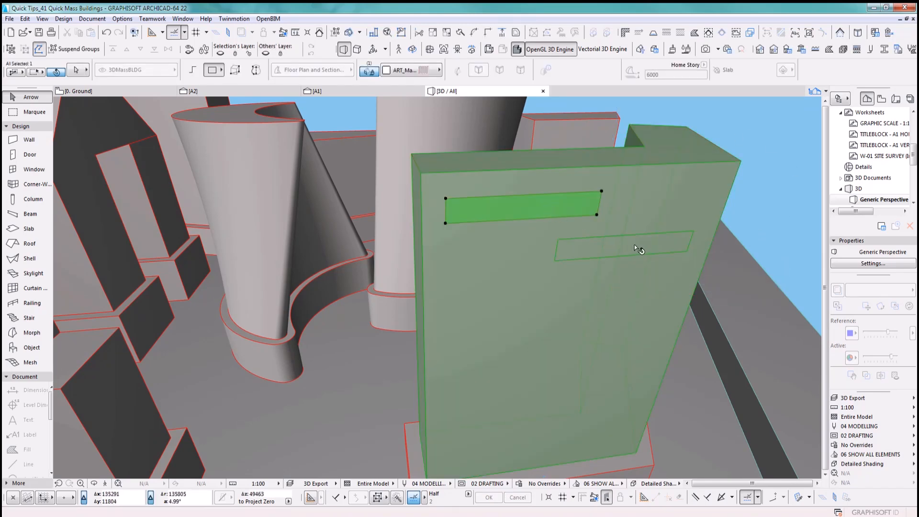
pyautogui.keyDown('ctrl'); pyautogui.keyDown('shift'); pyautogui.click(672, 244); pyautogui.keyUp('shift'); pyautogui.keyUp('ctrl')
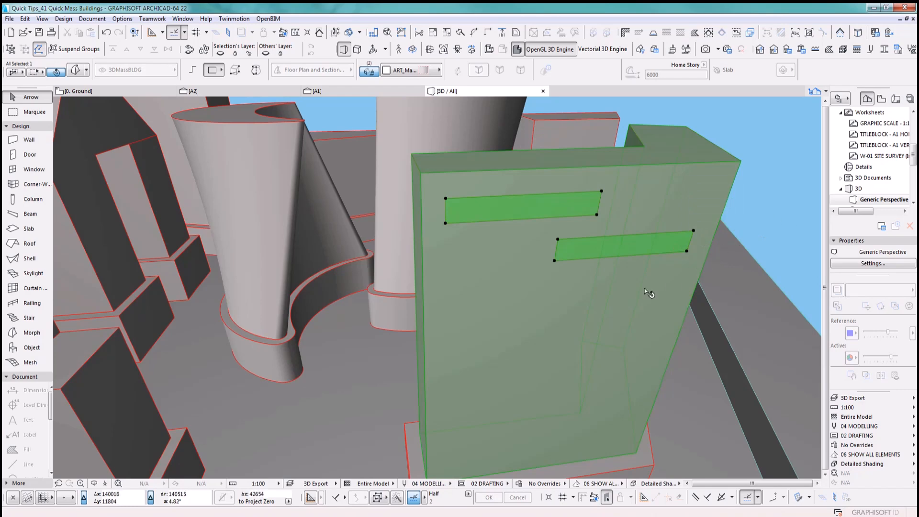
pyautogui.moveTo(649, 289); pyautogui.dragTo(636, 254, button='middle')
pyautogui.hotkey('ctrl', 'u')
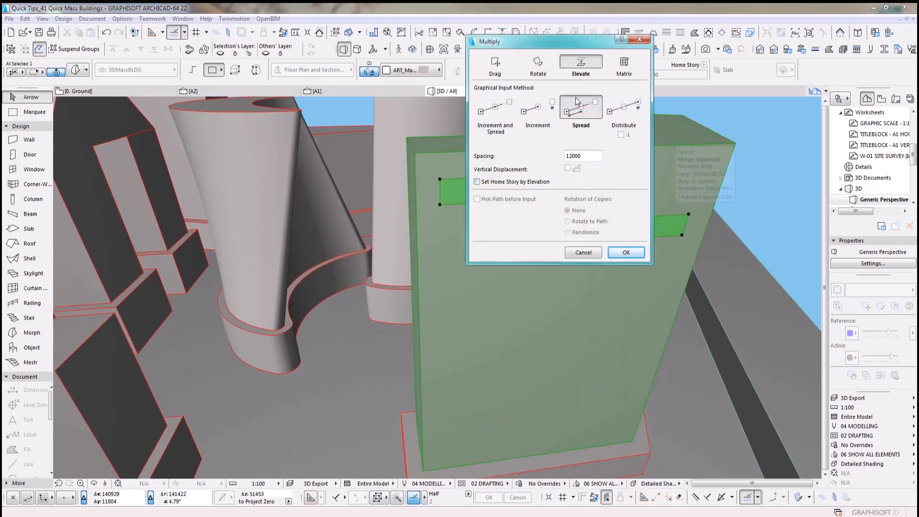
pyautogui.moveTo(575, 45); pyautogui.dragTo(335, 70)
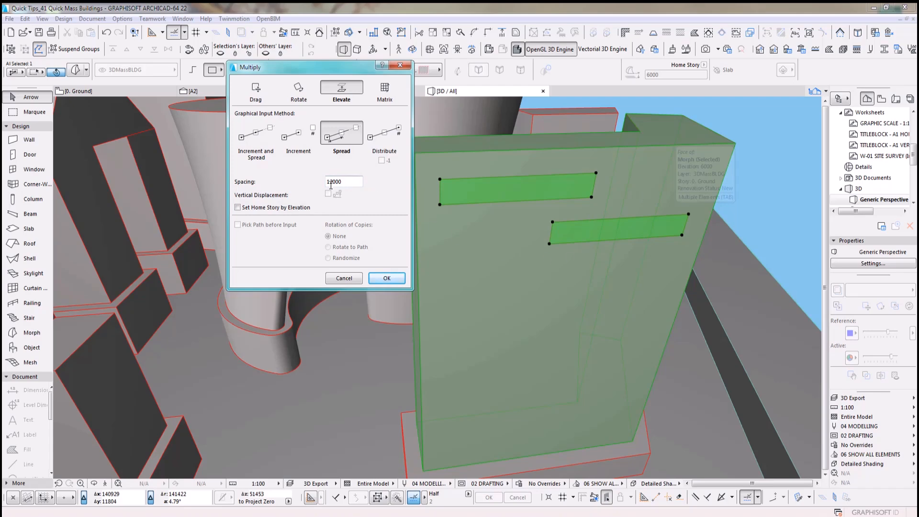
pyautogui.click(385, 279)
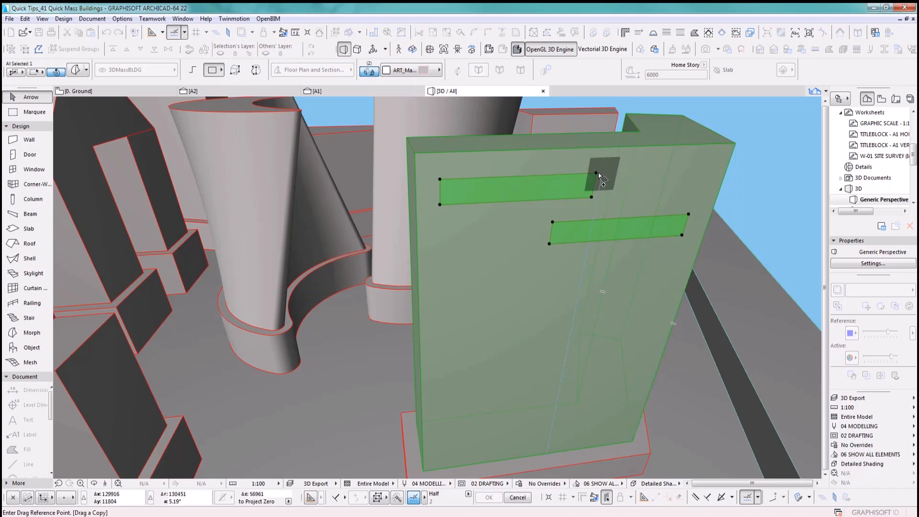
pyautogui.click(596, 173)
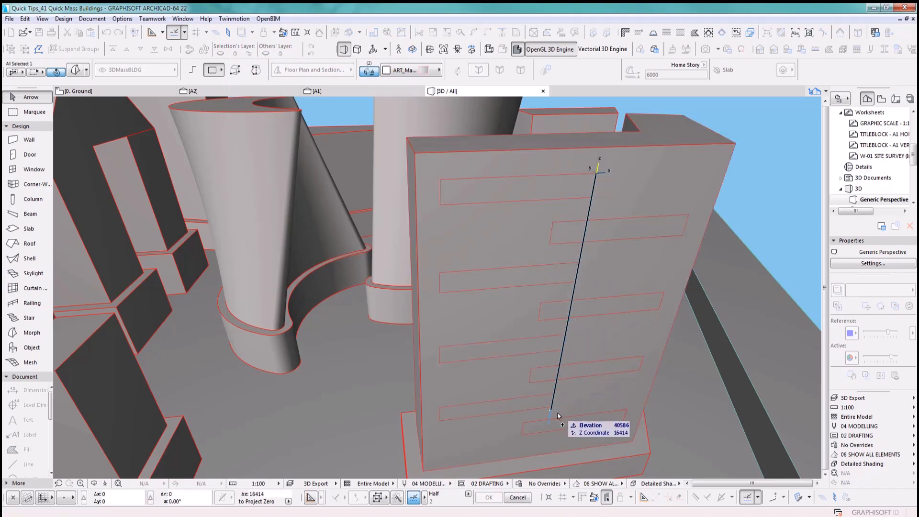
pyautogui.click(554, 419)
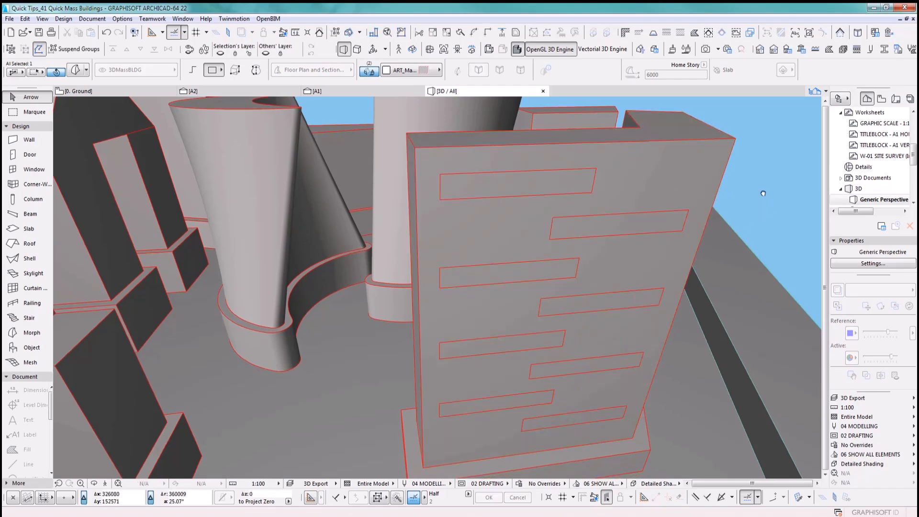
pyautogui.moveTo(765, 201); pyautogui.dragTo(756, 181, button='middle')
pyautogui.click(753, 195)
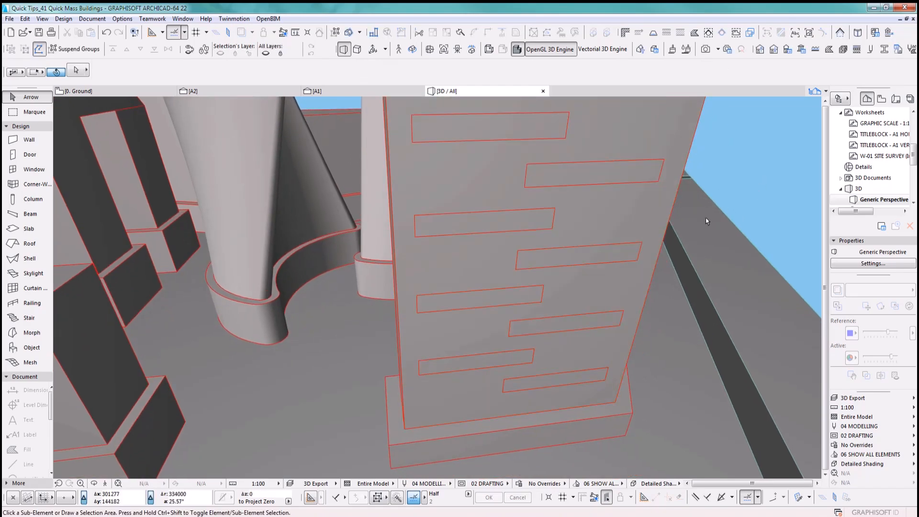
# Select all eight staggered rectangles on the L-shaped tower's face as sub-elements.
pyautogui.click(597, 174)
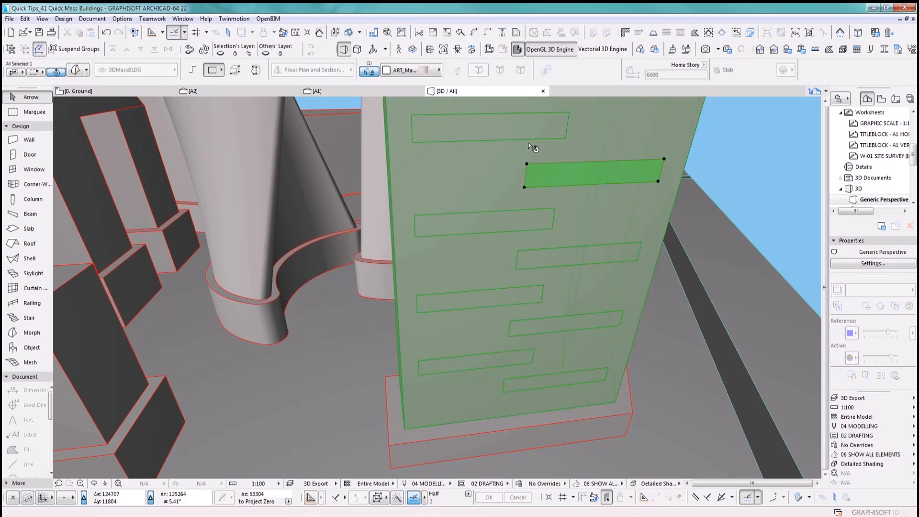
pyautogui.keyDown('shift'); pyautogui.click(526, 132); pyautogui.keyUp('shift')
pyautogui.keyDown('shift'); pyautogui.click(544, 220); pyautogui.keyUp('shift')
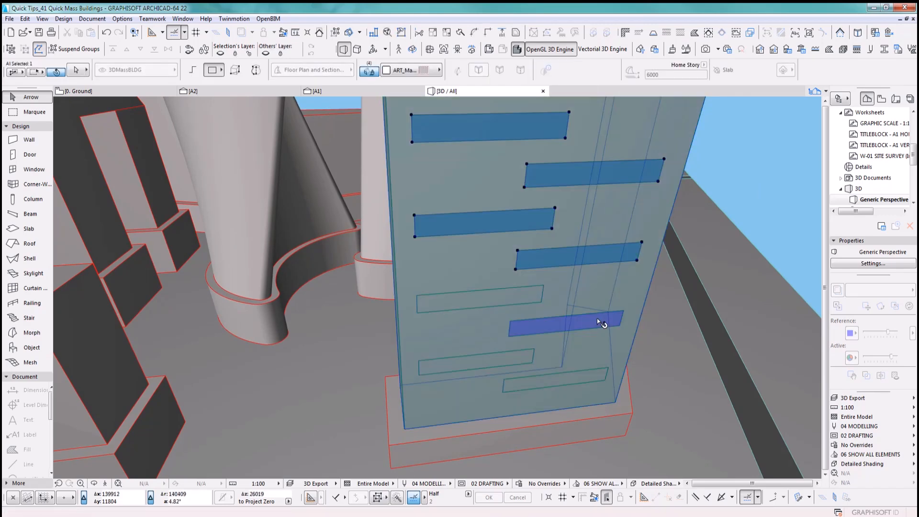
pyautogui.keyDown('shift'); pyautogui.click(596, 319); pyautogui.keyUp('shift')
pyautogui.keyDown('shift'); pyautogui.click(522, 303); pyautogui.keyUp('shift')
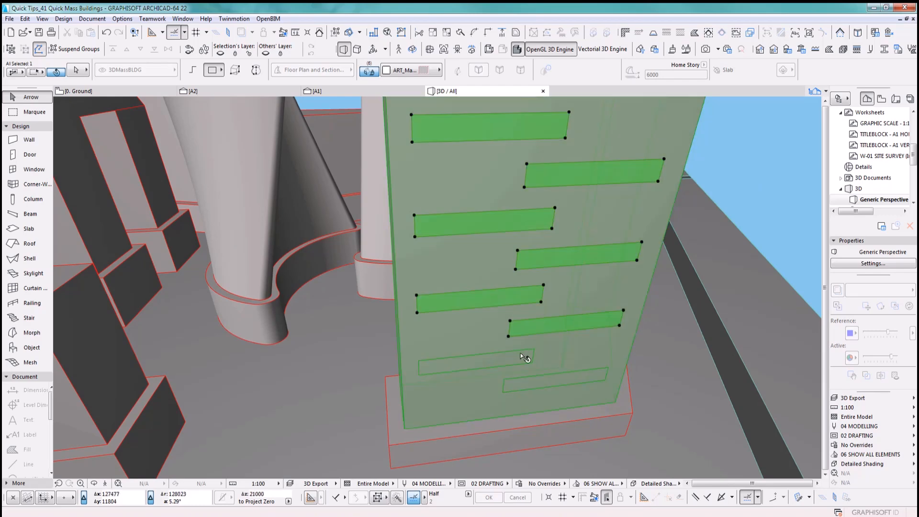
pyautogui.keyDown('shift'); pyautogui.click(475, 366); pyautogui.keyUp('shift')
pyautogui.keyDown('shift'); pyautogui.click(543, 385); pyautogui.keyUp('shift')
# Start a morph surface edit from one of the selected rectangles on the tower's face.
pyautogui.scroll(1, 596, 326)
pyautogui.moveTo(618, 324); pyautogui.dragTo(699, 265, button='middle')
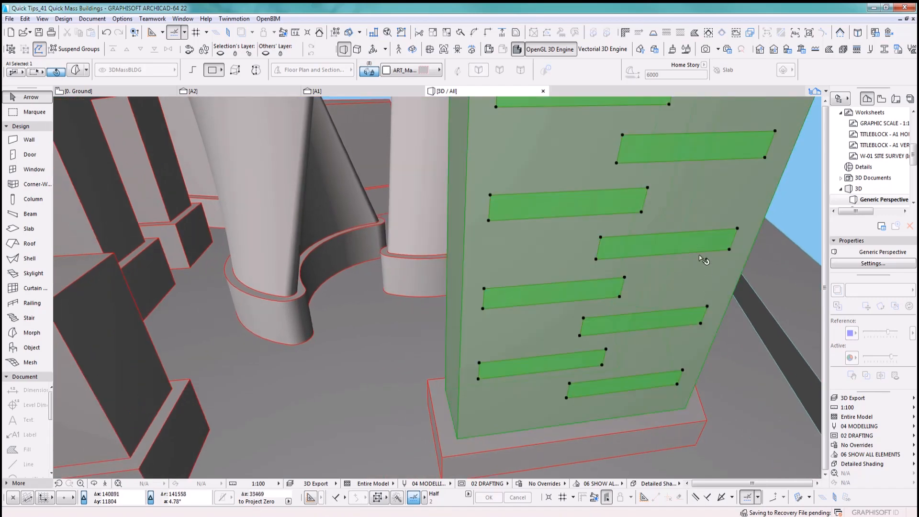
pyautogui.click(698, 247)
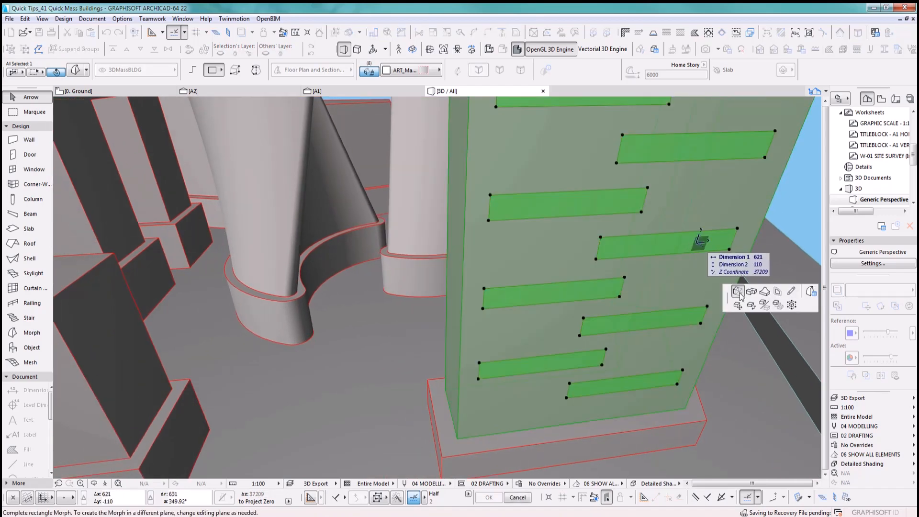
# Extrude the selected rectangular faces on the slanted building outward by 2500 as projecting bars.
pyautogui.click(739, 292)
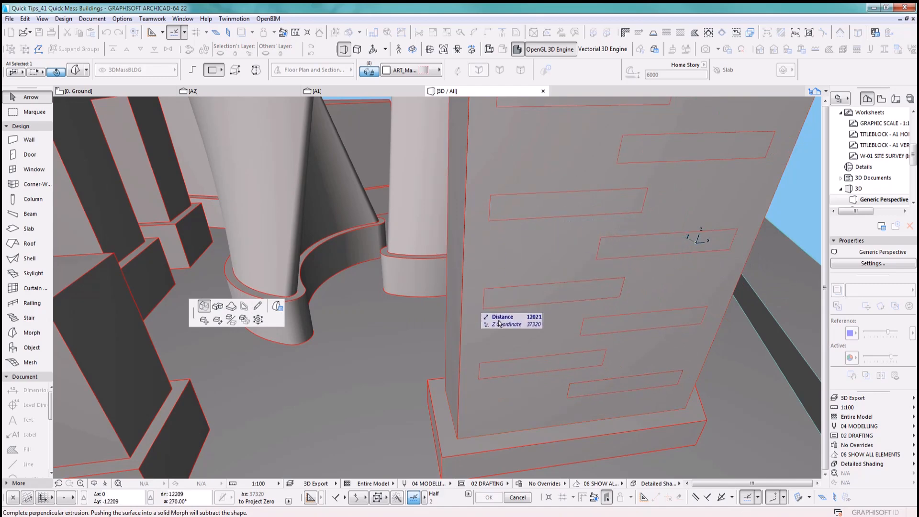
pyautogui.scroll(3, 473, 218)
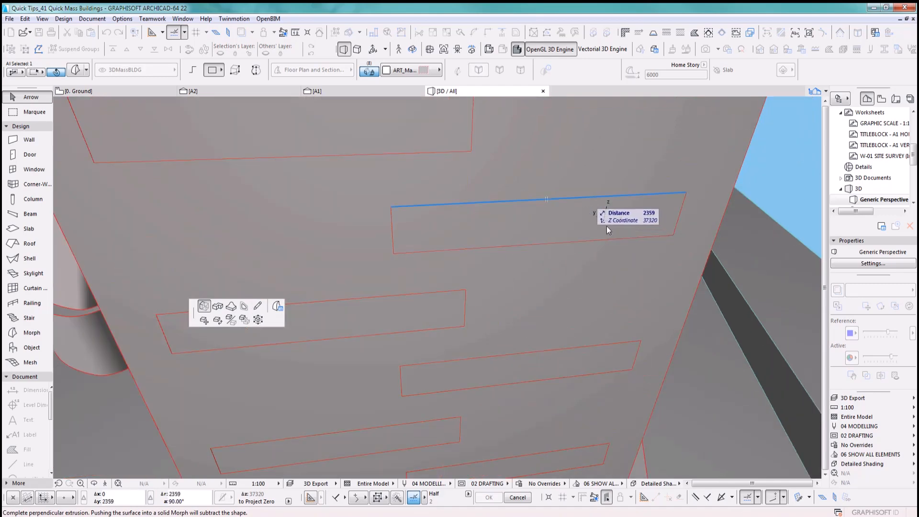
pyautogui.scroll(-10, 592, 232)
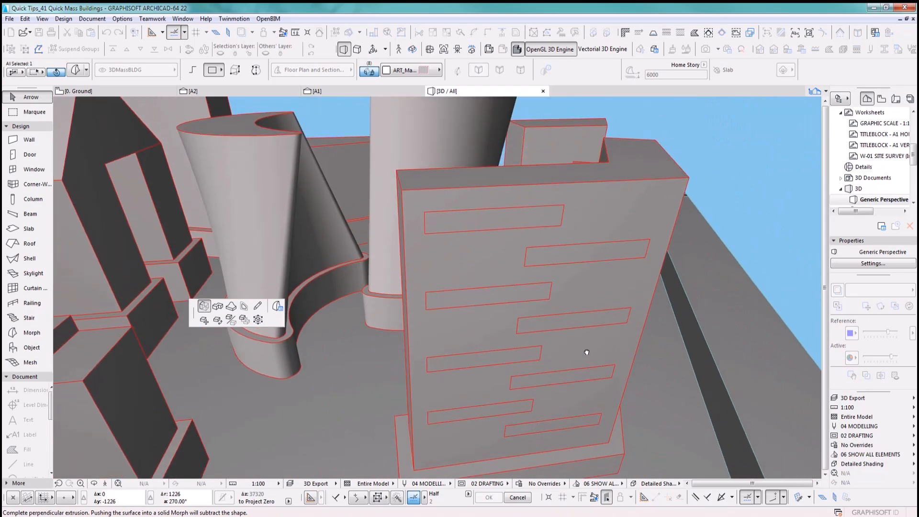
pyautogui.moveTo(601, 318); pyautogui.dragTo(602, 314, button='middle')
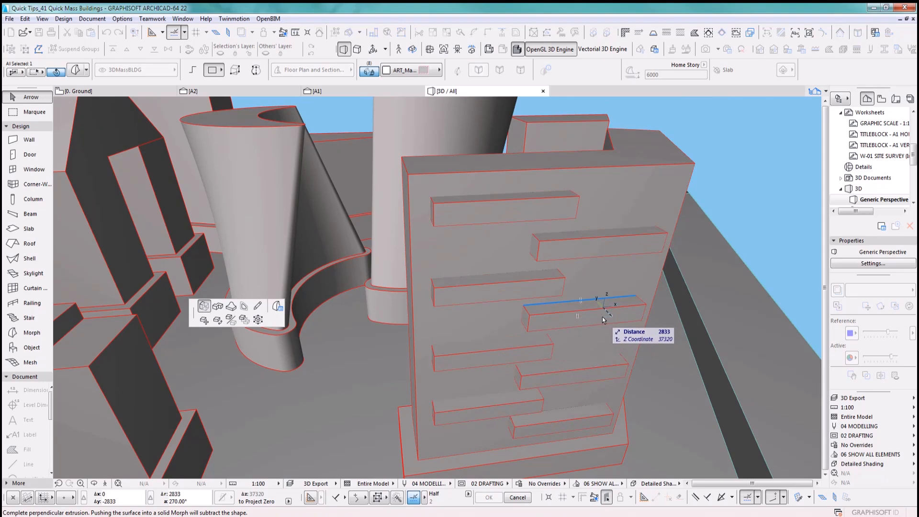
pyautogui.write('2500')
pyautogui.press('Return')
pyautogui.click(762, 181)
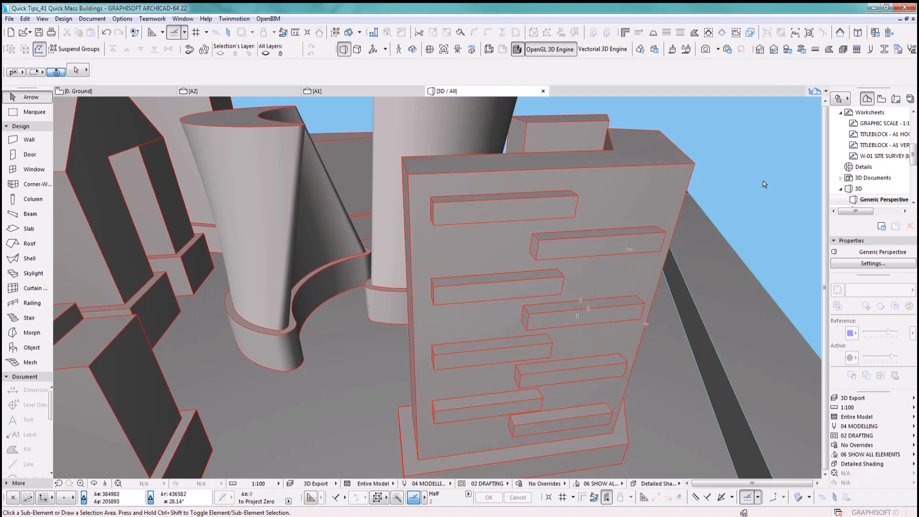
# Try to push the uppermost rectangle on the building's opposite side inward by 25000, and undo it.
pyautogui.moveTo(564, 209); pyautogui.dragTo(487, 201)
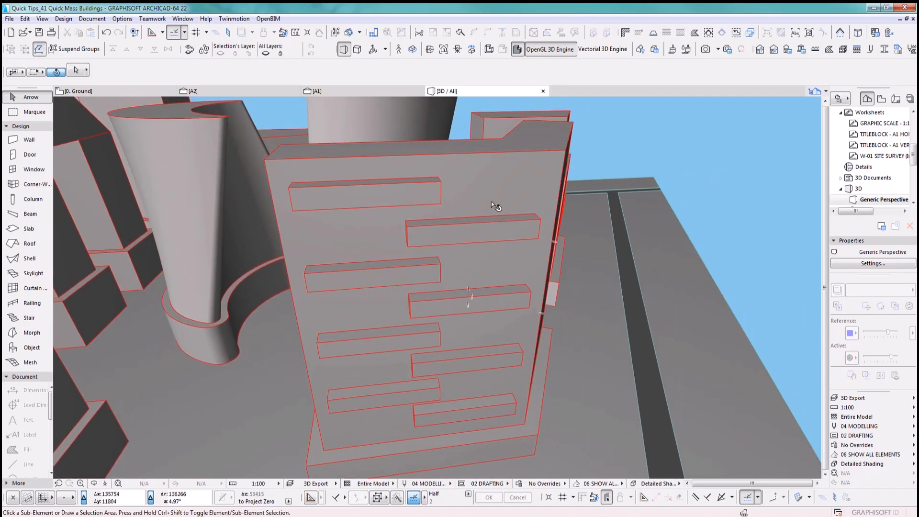
pyautogui.keyDown('shift'); pyautogui.moveTo(655, 325); pyautogui.dragTo(449, 284, button='middle'); pyautogui.keyUp('shift')
pyautogui.scroll(-3, 449, 285)
pyautogui.click(439, 316)
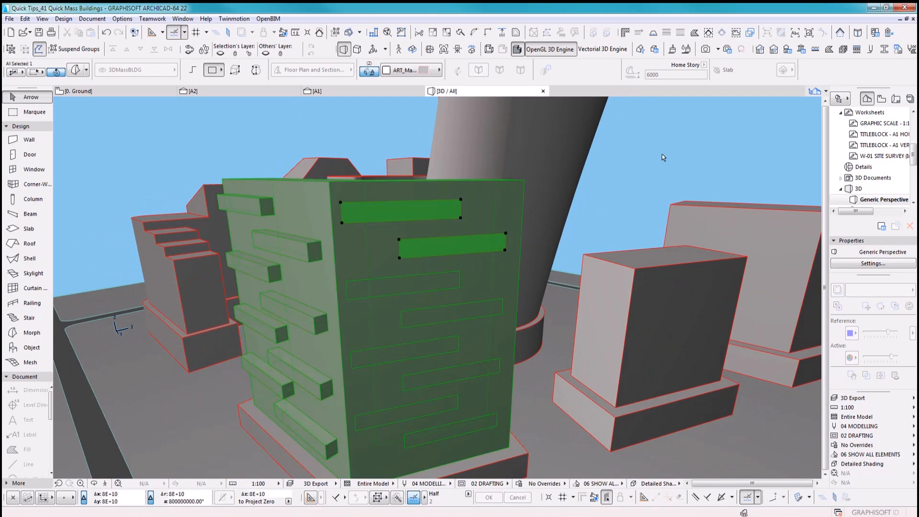
pyautogui.click(662, 154)
pyautogui.moveTo(484, 225); pyautogui.dragTo(475, 279)
pyautogui.click(466, 253)
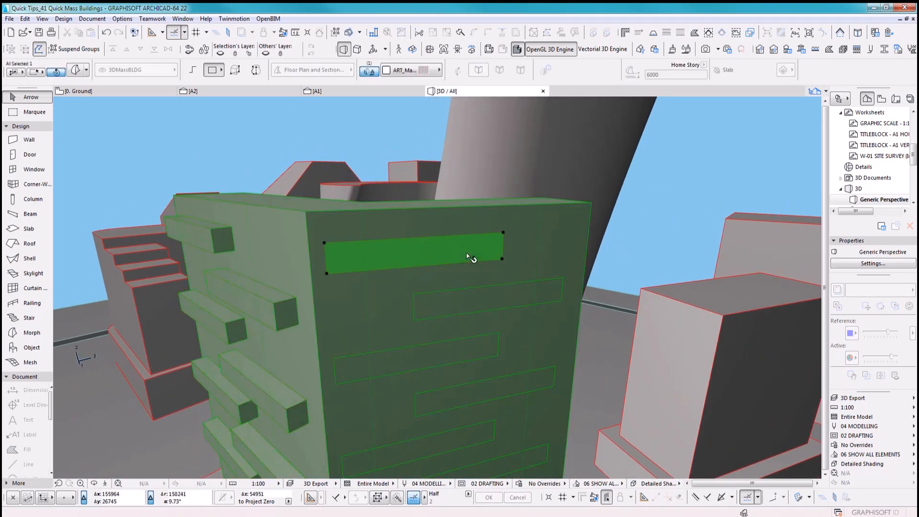
pyautogui.click(466, 253)
pyautogui.click(508, 302)
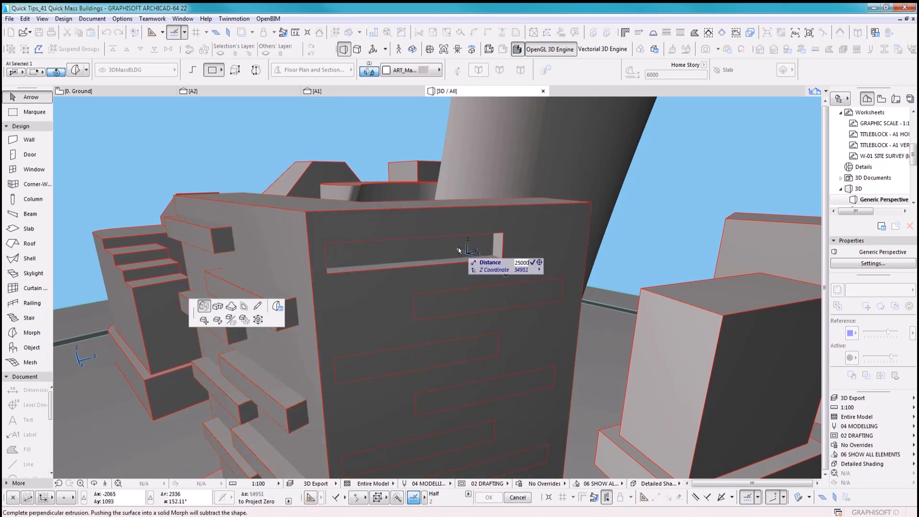
pyautogui.write('25000')
pyautogui.press('Return')
pyautogui.hotkey('ctrl', 'z')
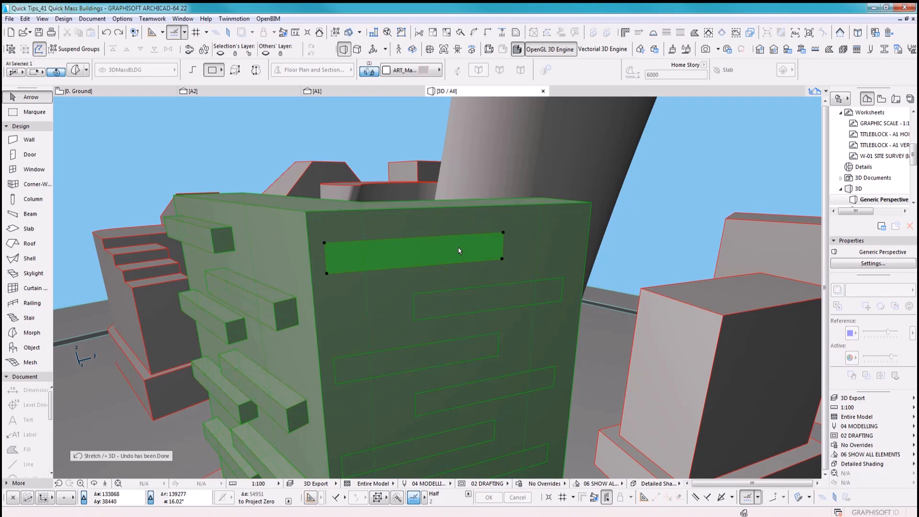
# Push the uppermost rectangle on this face inward to cut a shallow horizontal recess.
pyautogui.click(472, 249)
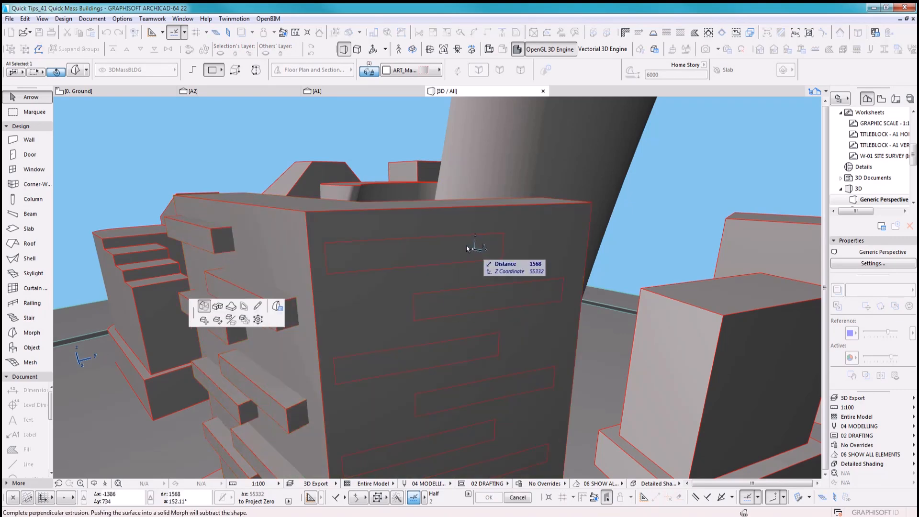
pyautogui.write('250')
pyautogui.press('Return')
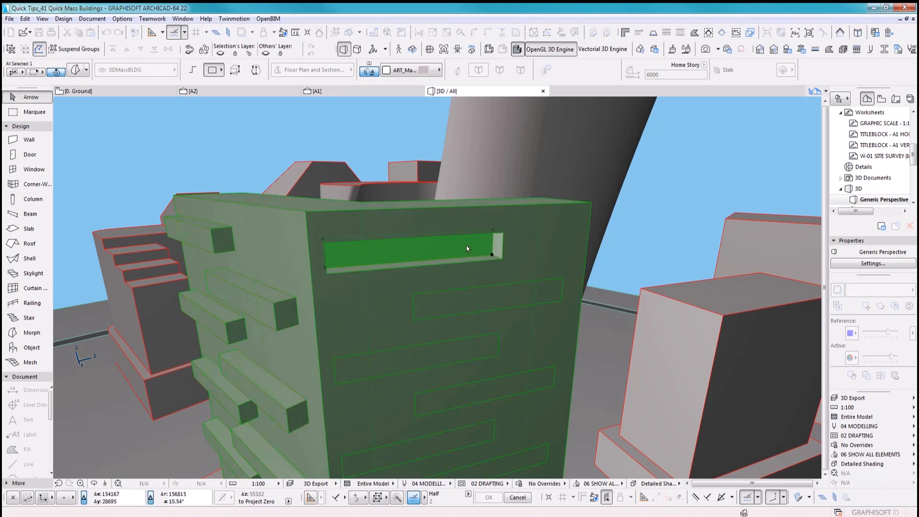
pyautogui.click(535, 284)
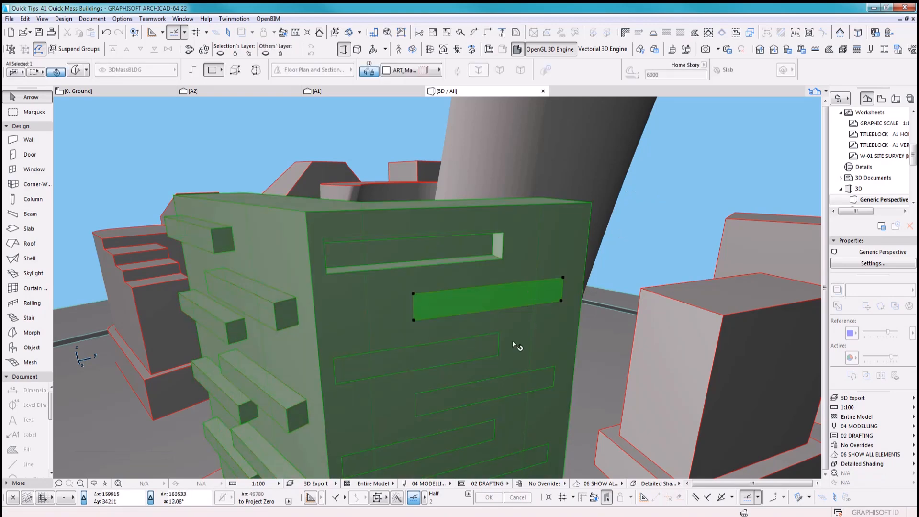
pyautogui.keyDown('shift'); pyautogui.click(468, 357); pyautogui.keyUp('shift')
pyautogui.click(507, 304)
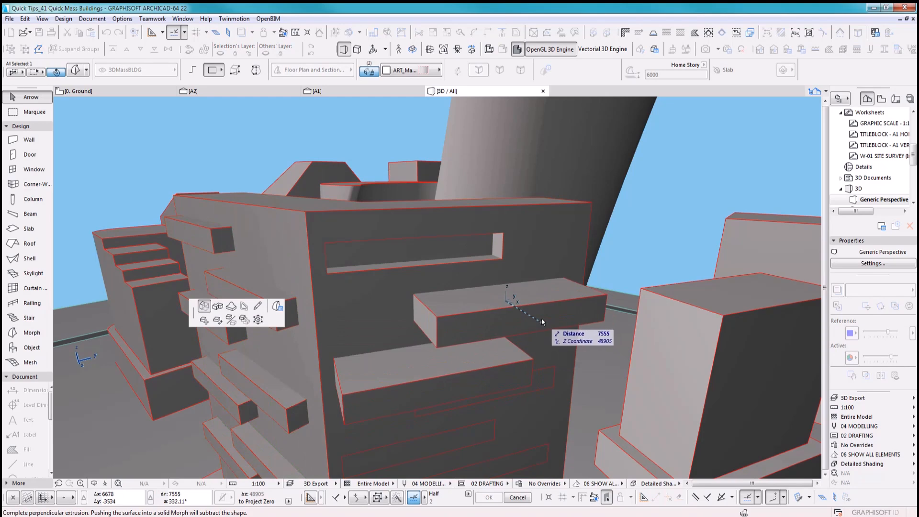
pyautogui.click(526, 314)
pyautogui.click(639, 236)
# Push the remaining seven rectangles on this face inward as recesses, using a distance of 3000 for the lowest one.
pyautogui.moveTo(576, 369); pyautogui.dragTo(564, 238)
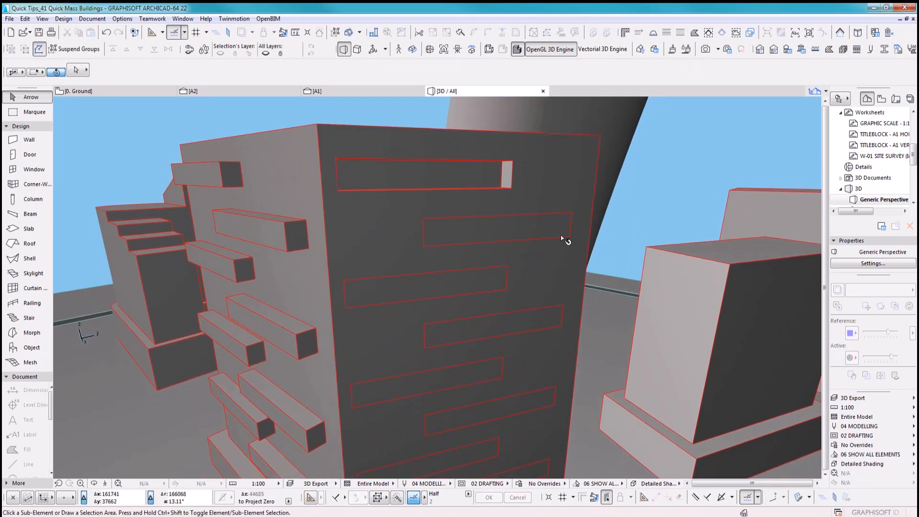
pyautogui.click(501, 231)
pyautogui.click(490, 232)
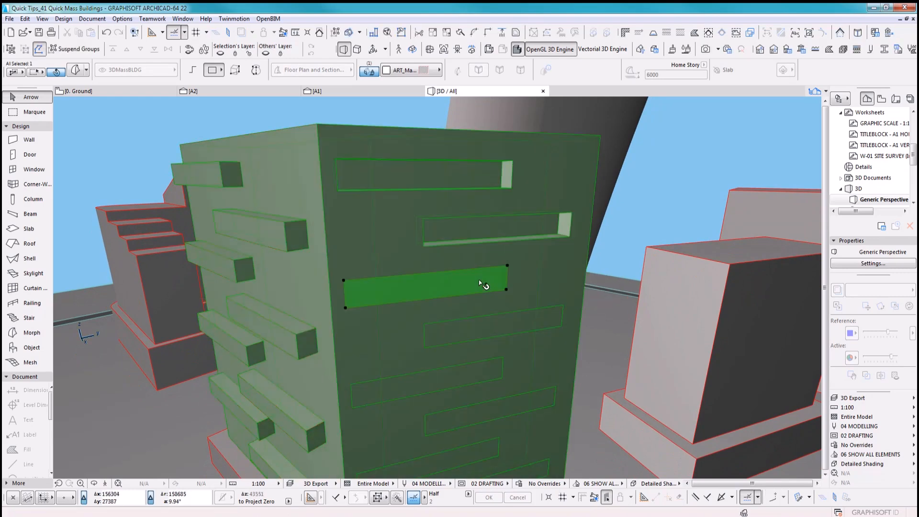
pyautogui.click(521, 382)
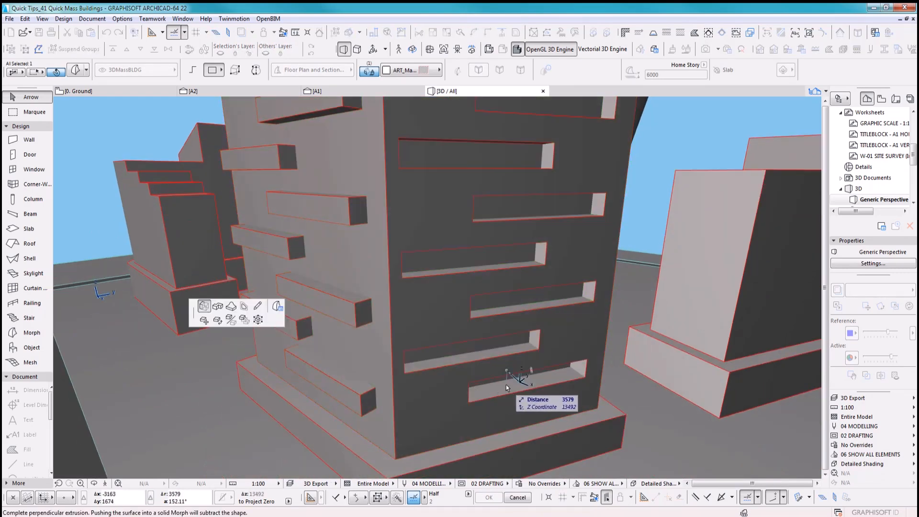
pyautogui.write('3000')
pyautogui.press('Return')
pyautogui.scroll(-2, 535, 316)
pyautogui.scroll(-3, 534, 315)
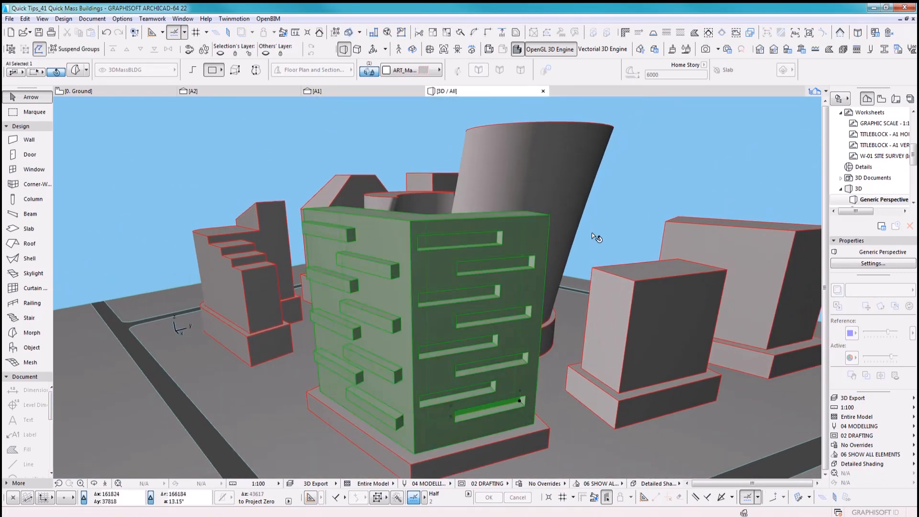
pyautogui.click(602, 255)
# Select the top face of the plain block at the site's other end and isolate that building in 3D.
pyautogui.scroll(-1, 603, 256)
pyautogui.keyDown('shift'); pyautogui.moveTo(524, 358); pyautogui.dragTo(306, 249, button='middle'); pyautogui.keyUp('shift')
pyautogui.scroll(5, 306, 249)
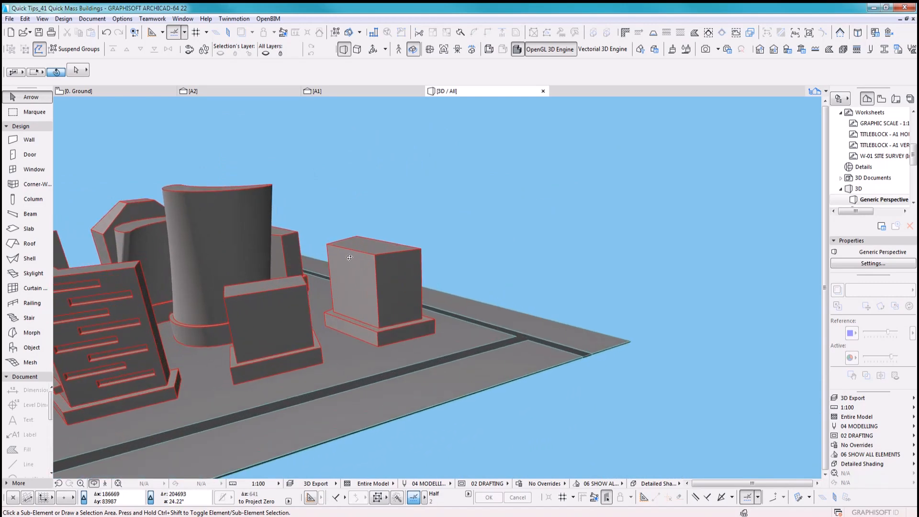
pyautogui.keyDown('shift'); pyautogui.moveTo(351, 332); pyautogui.dragTo(401, 323, button='middle'); pyautogui.keyUp('shift')
pyautogui.scroll(-3, 401, 324)
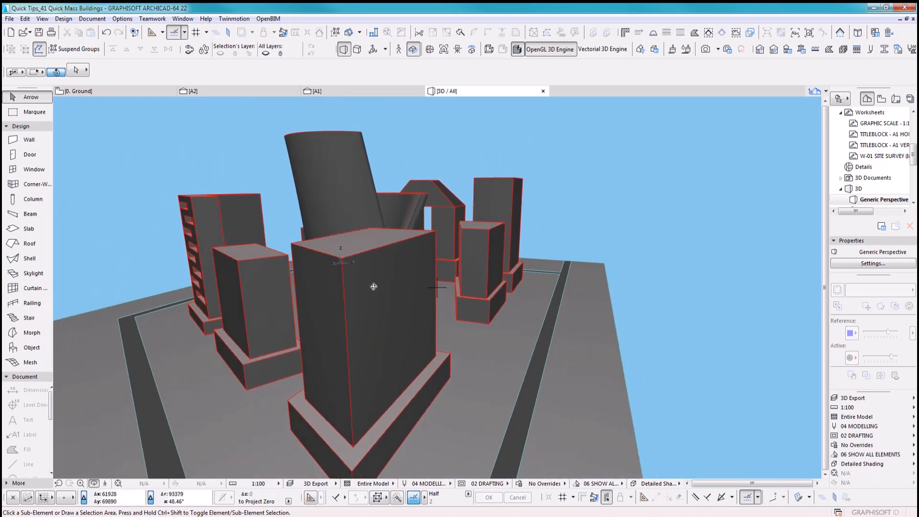
pyautogui.keyDown('shift'); pyautogui.moveTo(367, 312); pyautogui.dragTo(355, 297, button='middle'); pyautogui.keyUp('shift')
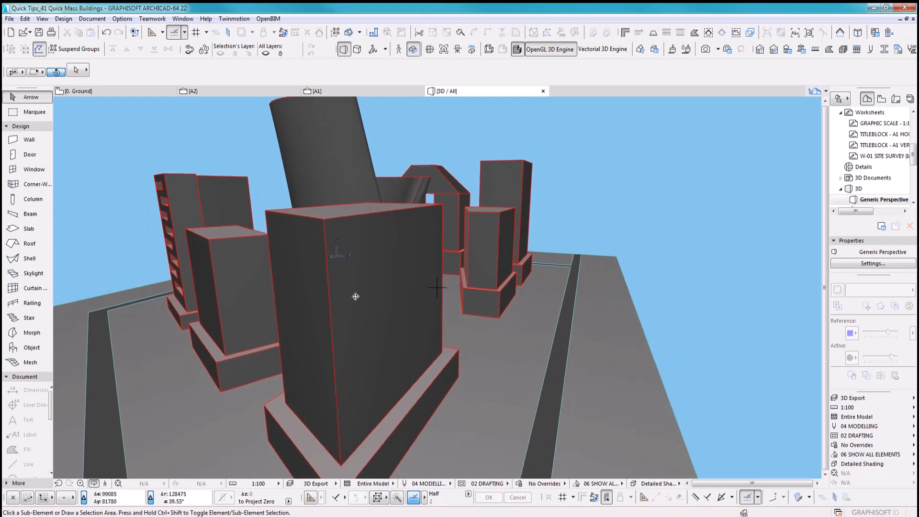
pyautogui.click(355, 248)
pyautogui.moveTo(354, 250); pyautogui.dragTo(358, 326, button='middle')
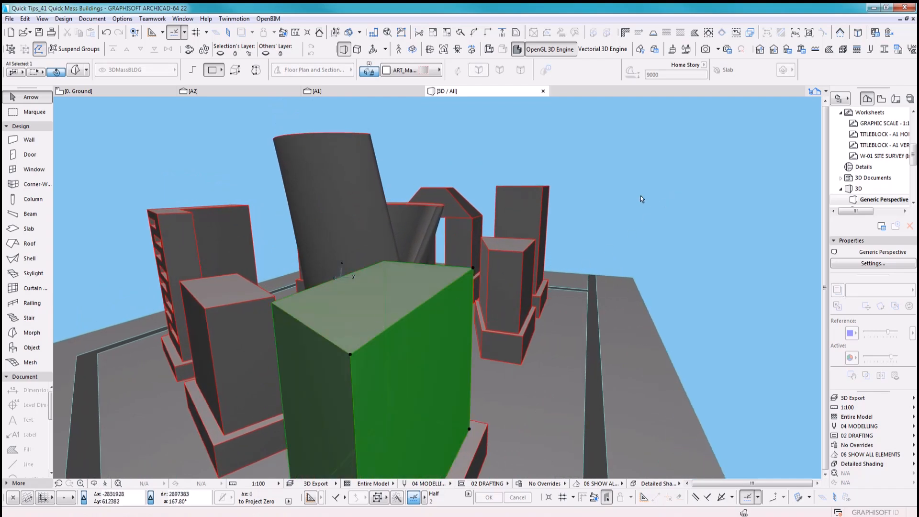
pyautogui.click(563, 245)
pyautogui.click(378, 316)
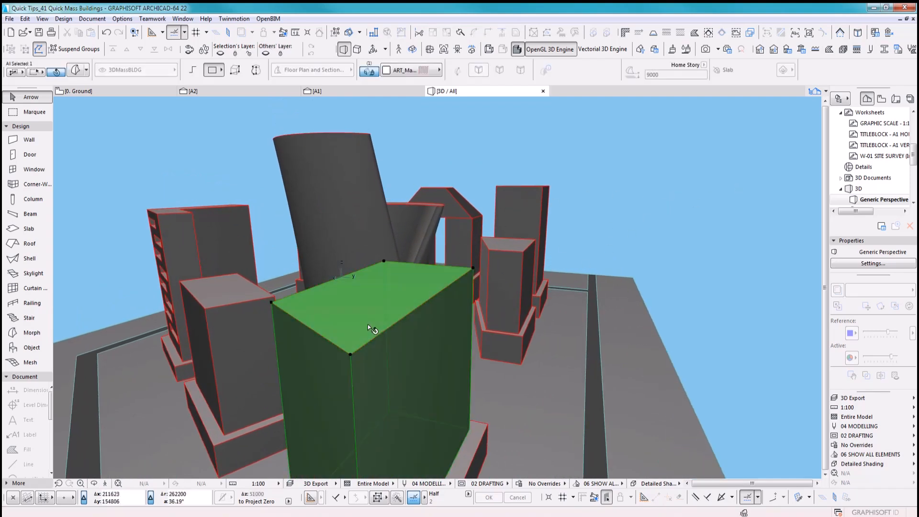
pyautogui.keyDown('shift'); pyautogui.moveTo(400, 375); pyautogui.dragTo(395, 411, button='middle'); pyautogui.keyUp('shift')
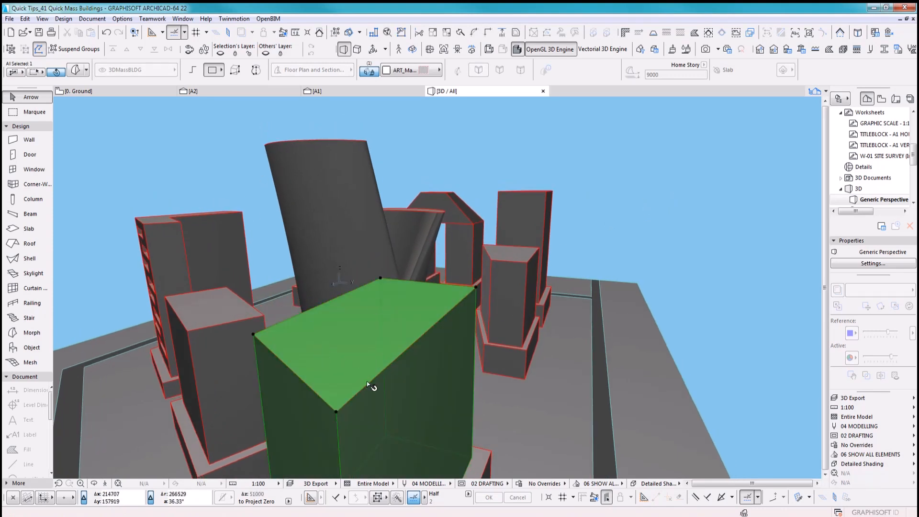
pyautogui.keyDown('shift'); pyautogui.moveTo(367, 363); pyautogui.dragTo(362, 263, button='middle'); pyautogui.keyUp('shift')
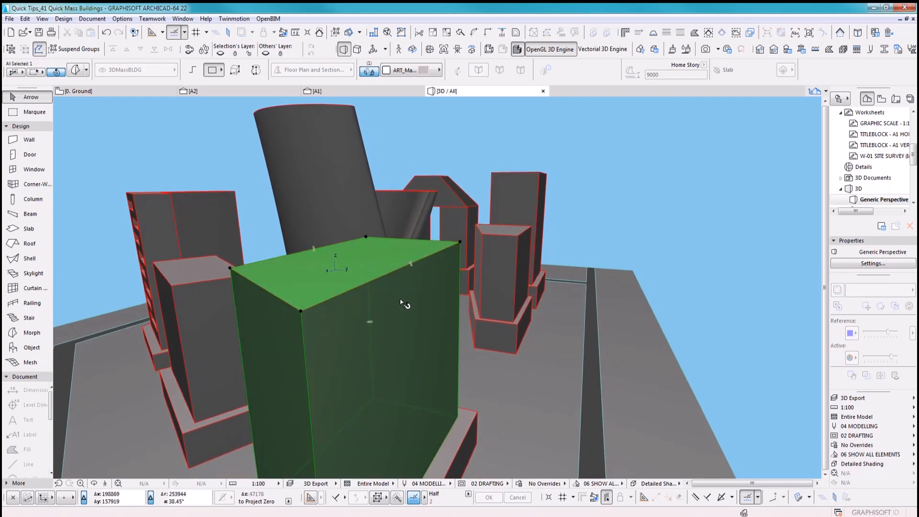
pyautogui.press('F5')
# Draw a two-segment polyline across the block's top face, from the long edge to the short edge, to divide off the near corner.
pyautogui.keyDown('shift'); pyautogui.moveTo(398, 355); pyautogui.dragTo(498, 328, button='middle'); pyautogui.keyUp('shift')
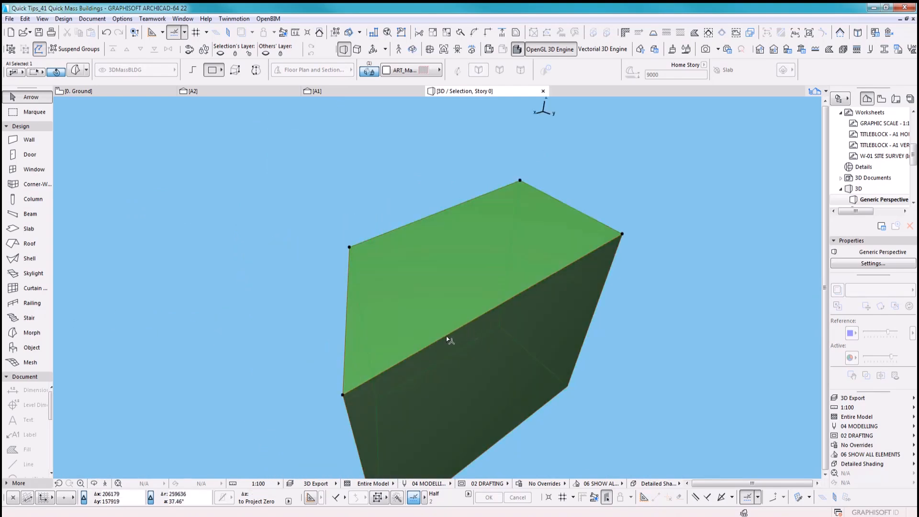
pyautogui.click(436, 342)
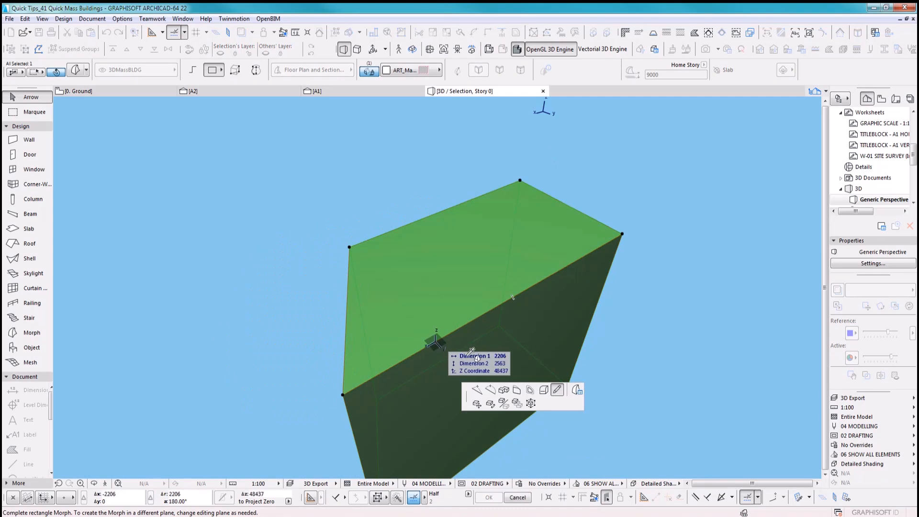
pyautogui.click(192, 71)
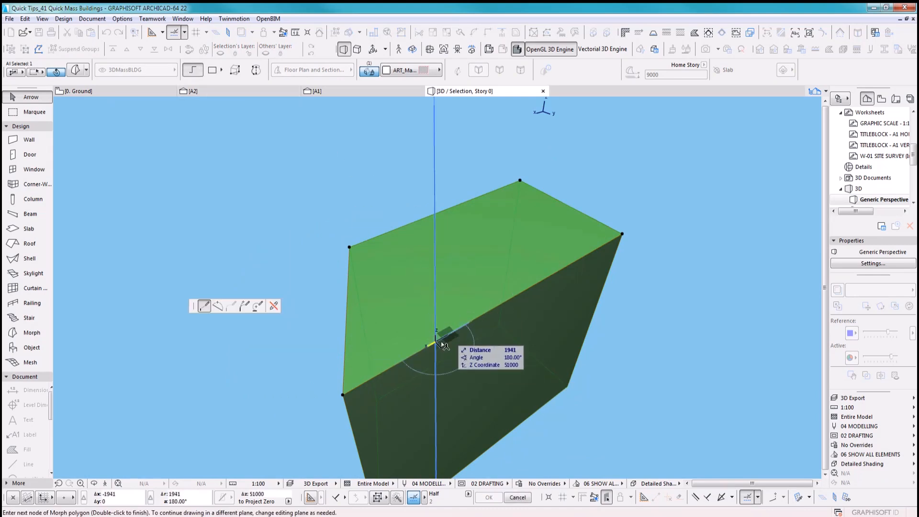
pyautogui.click(402, 306)
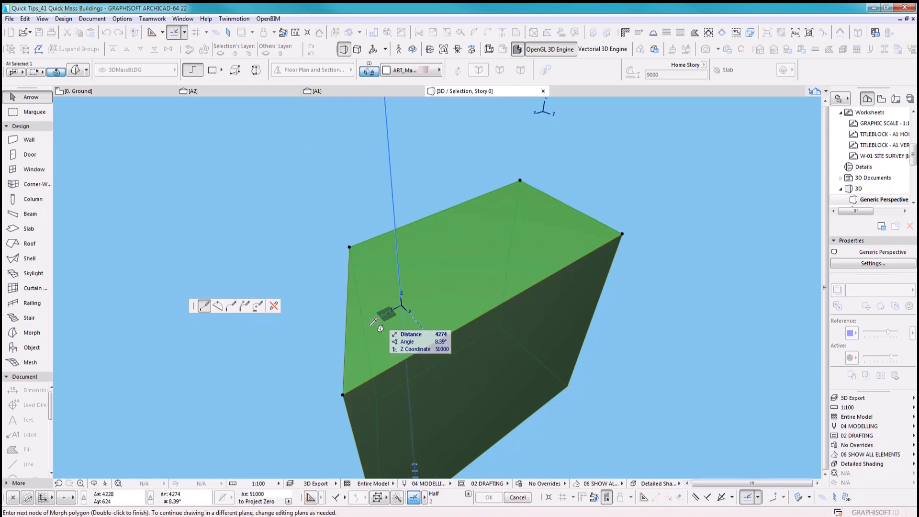
pyautogui.doubleClick(347, 308)
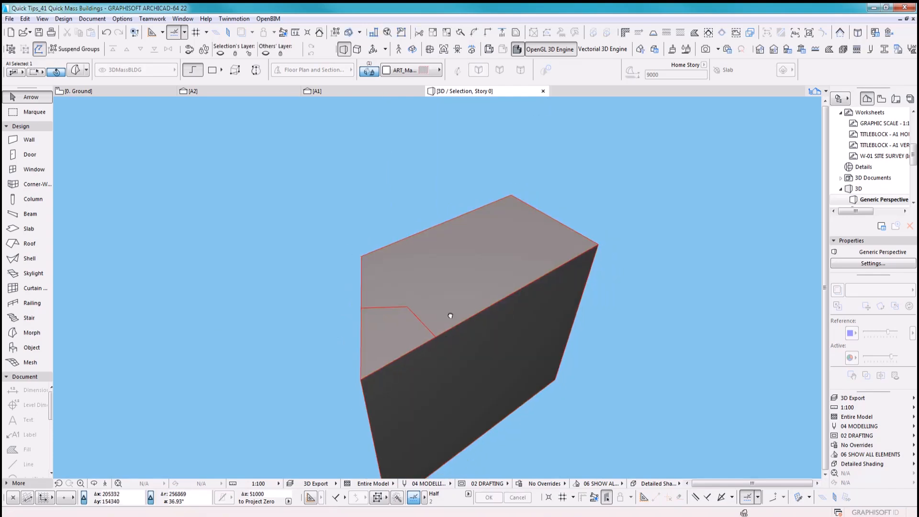
pyautogui.keyDown('shift'); pyautogui.moveTo(461, 353); pyautogui.dragTo(475, 378, button='middle'); pyautogui.keyUp('shift')
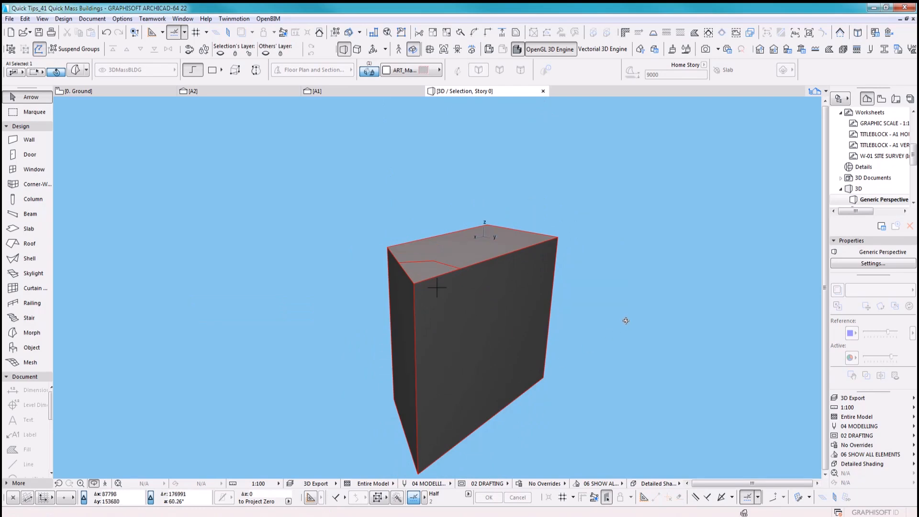
pyautogui.press('Escape')
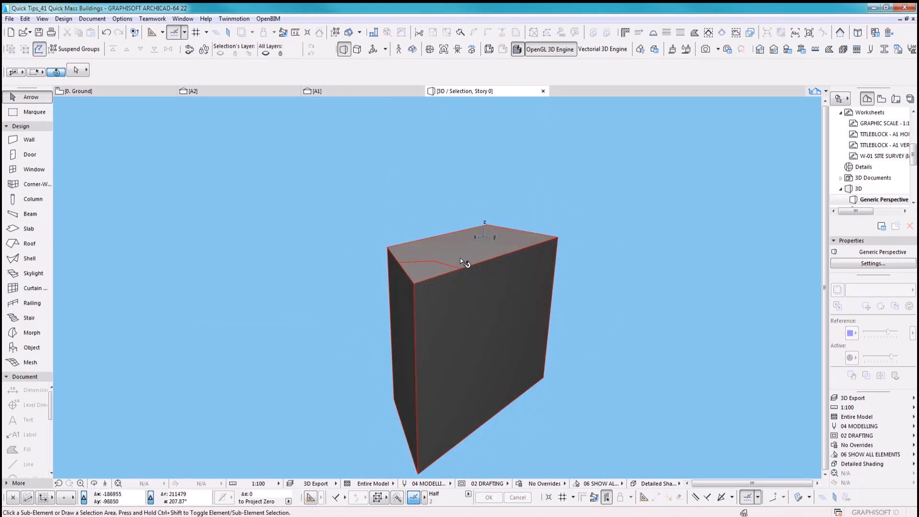
# Push the divided corner area of the top face down by 39000 to cut a tall notch out of the block.
pyautogui.click(426, 274)
pyautogui.click(425, 274)
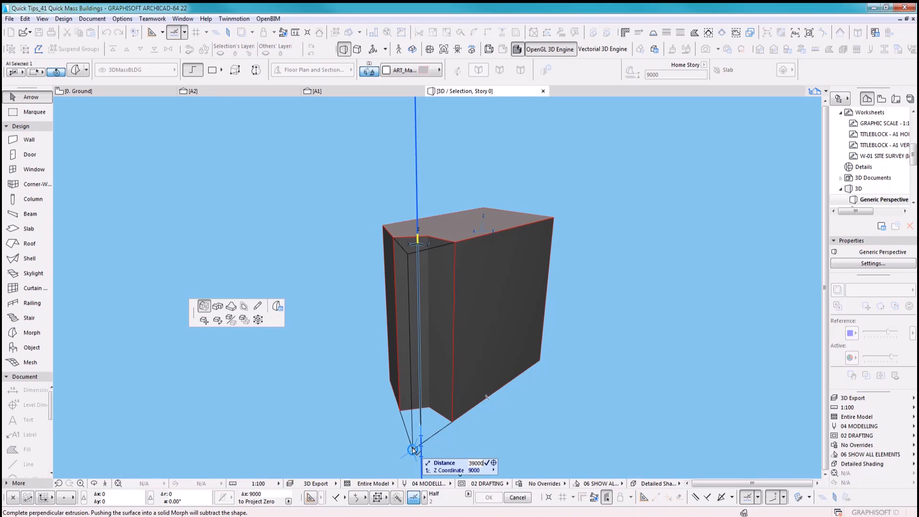
pyautogui.click(413, 449)
pyautogui.click(538, 434)
pyautogui.moveTo(465, 405); pyautogui.dragTo(463, 342, button='middle')
pyautogui.scroll(2, 436, 344)
pyautogui.scroll(1, 439, 343)
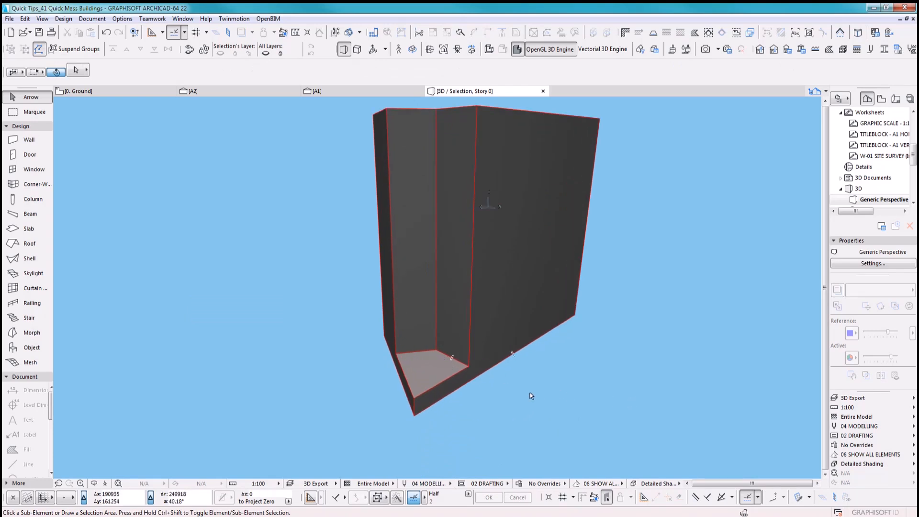
# Extrude a new morph bar 3000 high upward from the floor face of the corner notch.
pyautogui.click(32, 332)
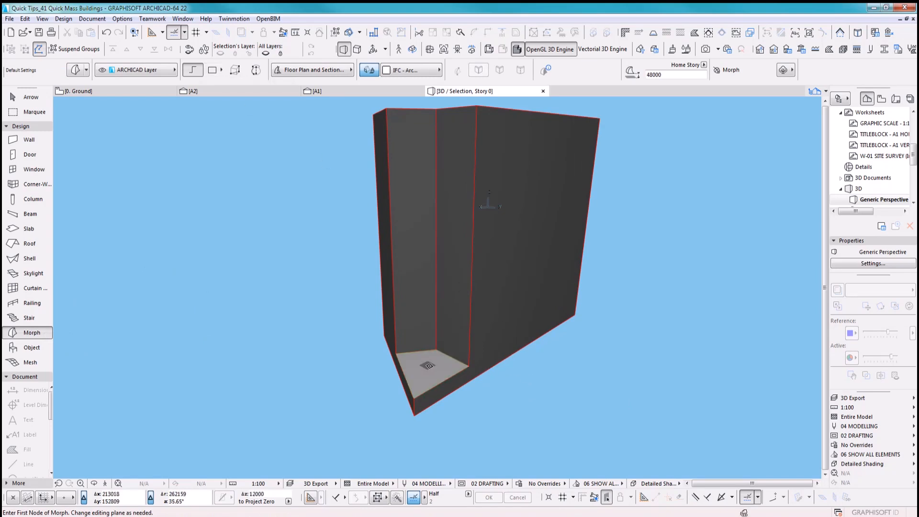
pyautogui.click(431, 367)
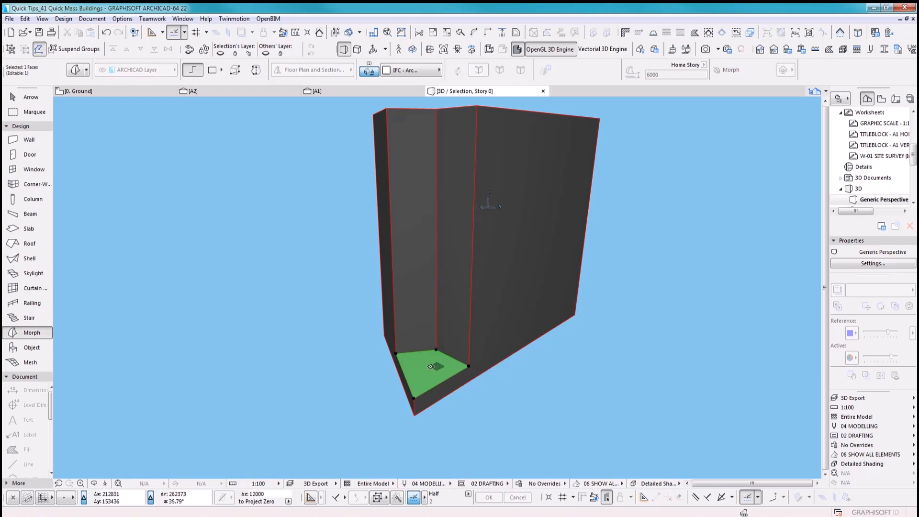
pyautogui.click(430, 366)
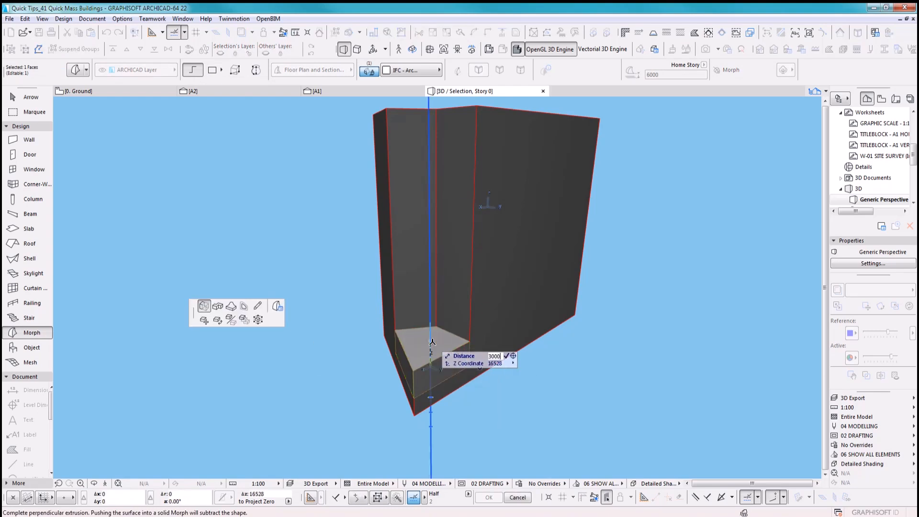
pyautogui.press('Return')
pyautogui.press('Escape')
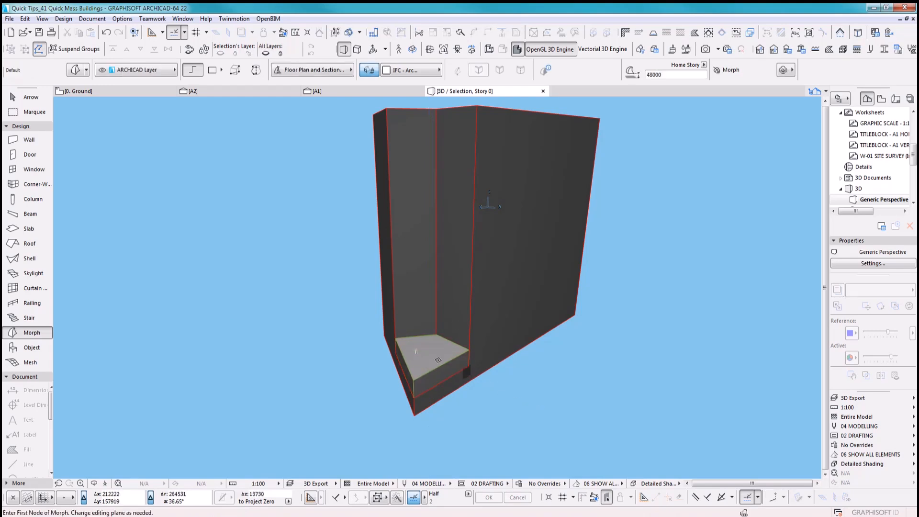
# Select the whole new bar in the corner notch and raise it by its own height above the notch floor.
pyautogui.keyDown('ctrl'); pyautogui.keyDown('shift'); pyautogui.click(436, 362); pyautogui.keyUp('shift'); pyautogui.keyUp('ctrl')
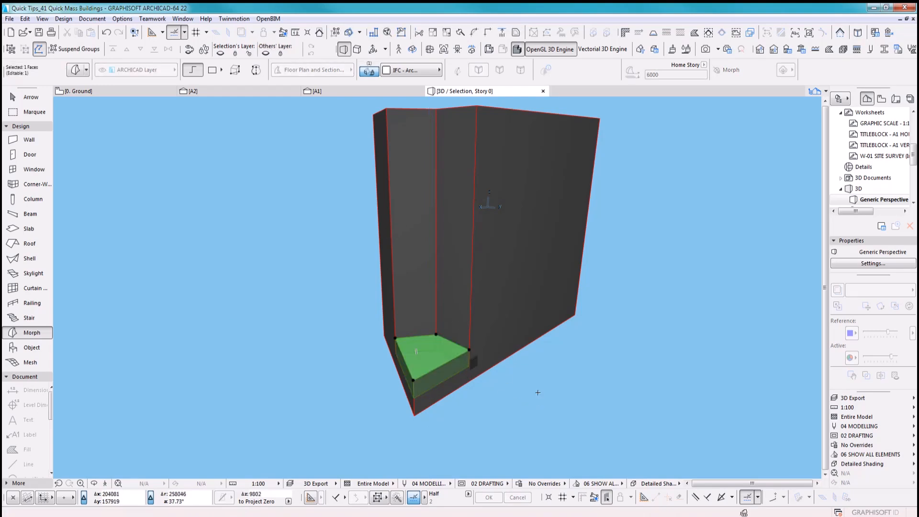
pyautogui.press('Escape')
pyautogui.click(41, 99)
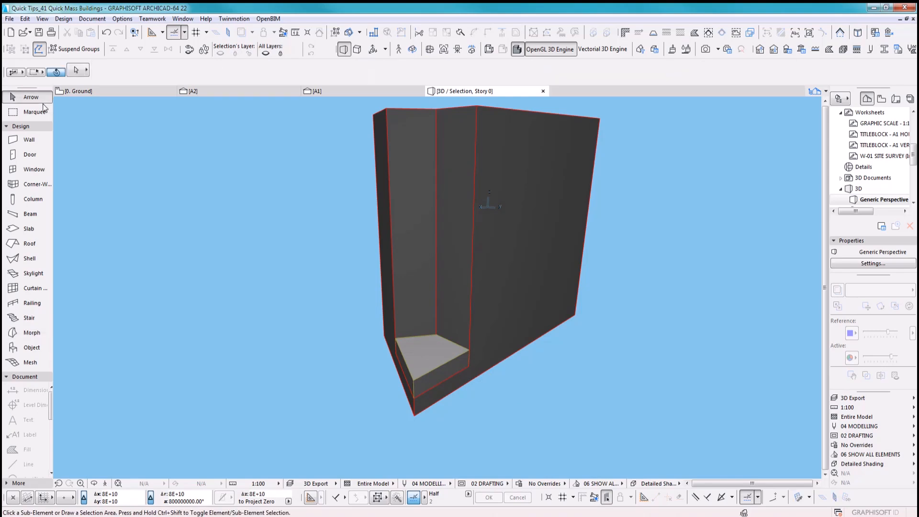
pyautogui.click(82, 60)
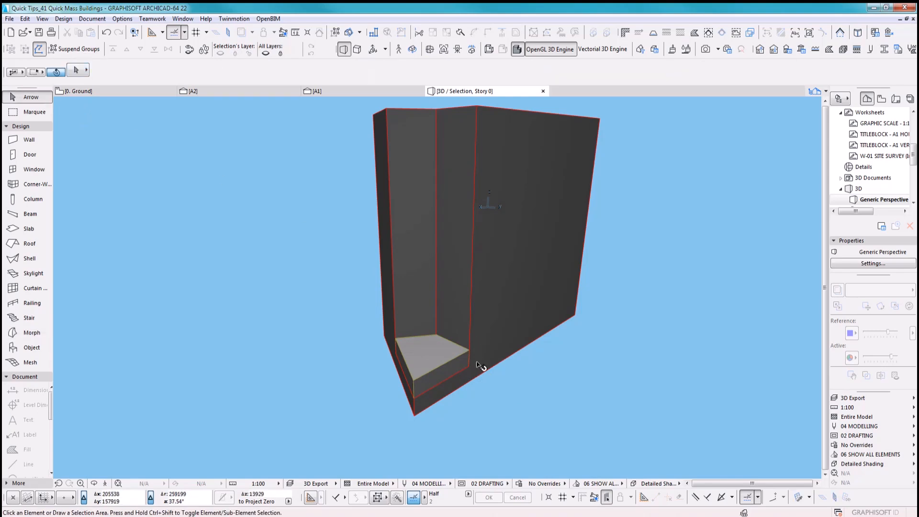
pyautogui.click(447, 363)
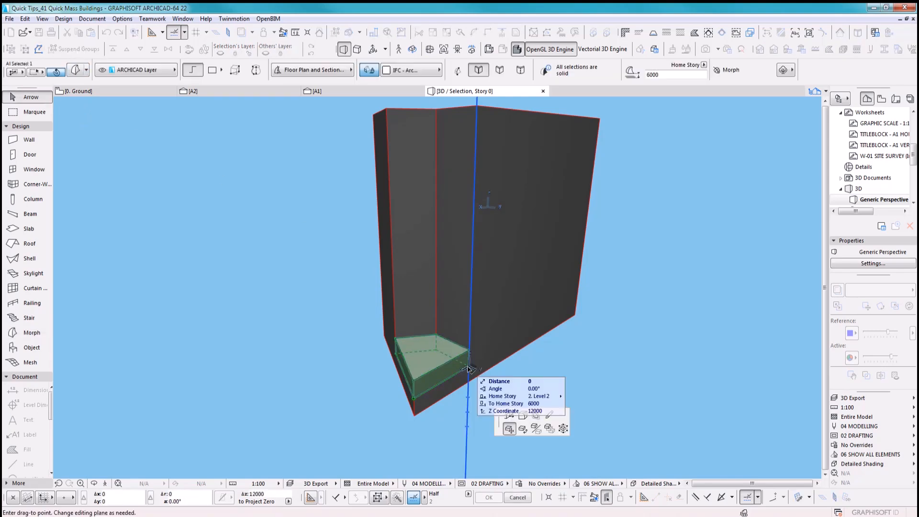
pyautogui.click(469, 369)
pyautogui.click(468, 352)
pyautogui.click(584, 392)
# Multiply the bar vertically with Elevate and Spread at 6000 spacing, up to the top of the block.
pyautogui.keyDown('shift'); pyautogui.moveTo(501, 379); pyautogui.dragTo(549, 379, button='middle'); pyautogui.keyUp('shift')
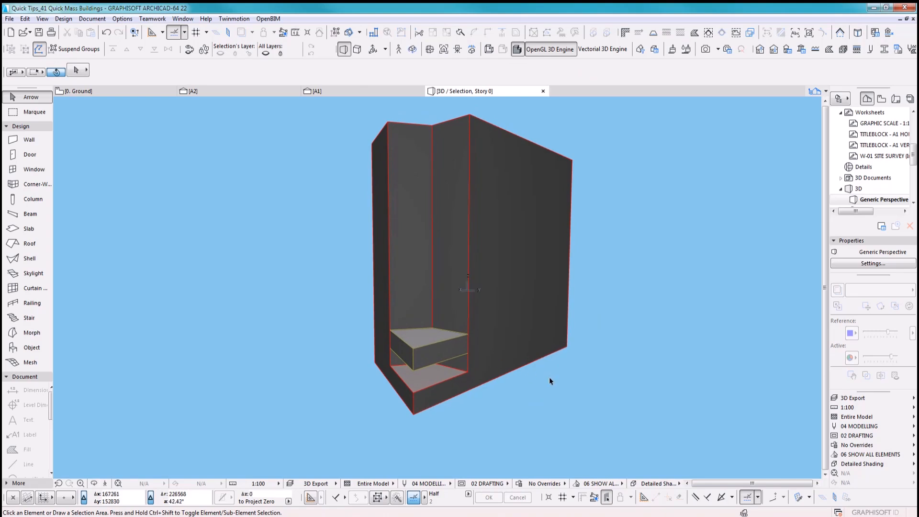
pyautogui.click(453, 350)
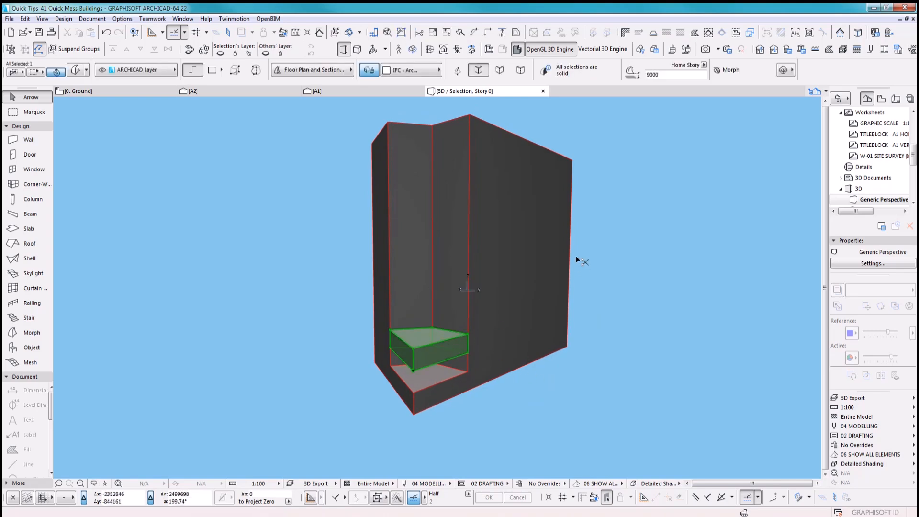
pyautogui.hotkey('ctrl', 'u')
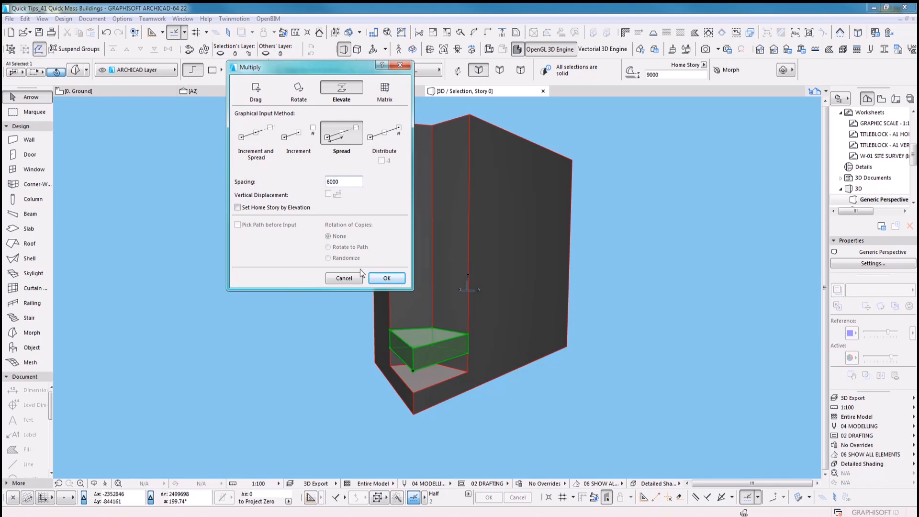
pyautogui.click(386, 278)
pyautogui.click(469, 357)
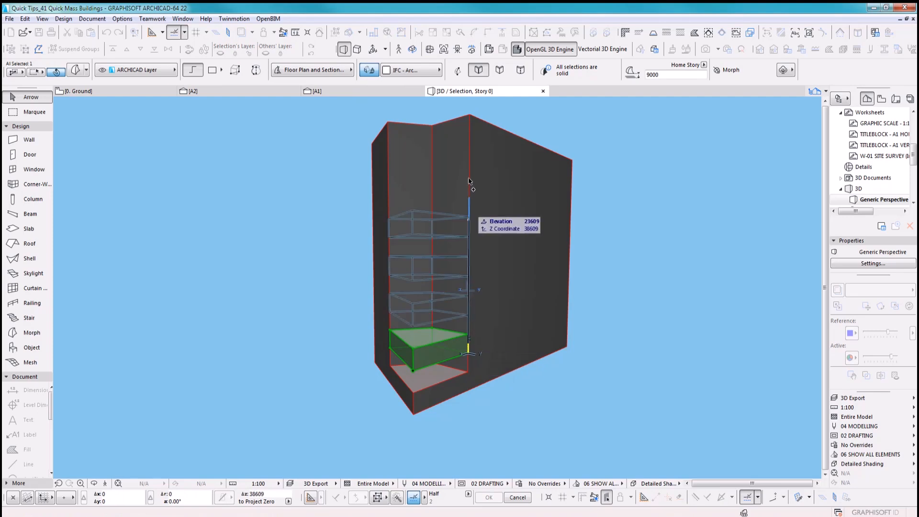
pyautogui.click(497, 141)
pyautogui.moveTo(669, 173); pyautogui.dragTo(658, 201, button='middle')
pyautogui.click(629, 256)
# Divide off a strip at the opposite end of the block's top face and split it into two halves with a short cross line.
pyautogui.scroll(-1, 598, 314)
pyautogui.keyDown('shift'); pyautogui.moveTo(615, 311); pyautogui.dragTo(450, 325, button='middle'); pyautogui.keyUp('shift')
pyautogui.keyDown('shift'); pyautogui.moveTo(501, 300); pyautogui.dragTo(431, 311, button='middle'); pyautogui.keyUp('shift')
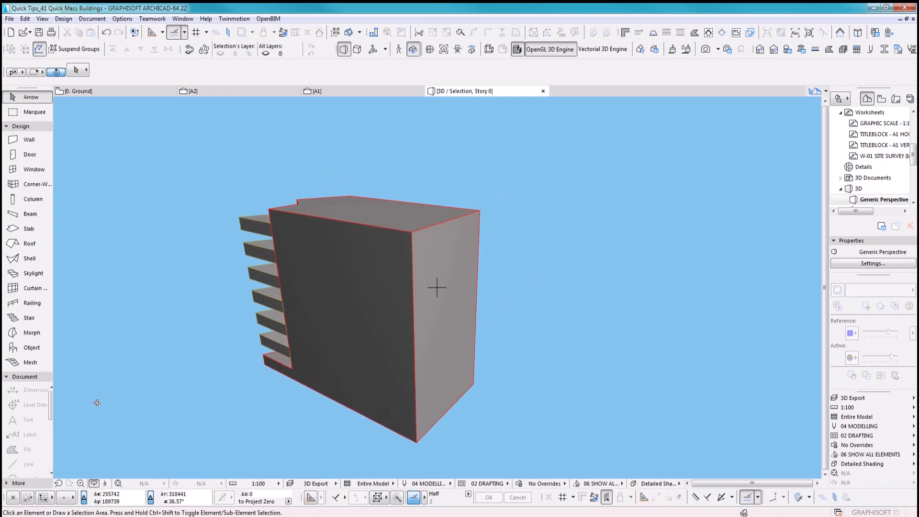
pyautogui.keyDown('shift'); pyautogui.moveTo(84, 409); pyautogui.dragTo(86, 82, button='middle'); pyautogui.keyUp('shift')
pyautogui.keyDown('ctrl'); pyautogui.keyDown('shift'); pyautogui.click(390, 289); pyautogui.keyUp('shift'); pyautogui.keyUp('ctrl')
pyautogui.click(384, 298)
pyautogui.doubleClick(459, 248)
pyautogui.click(426, 271)
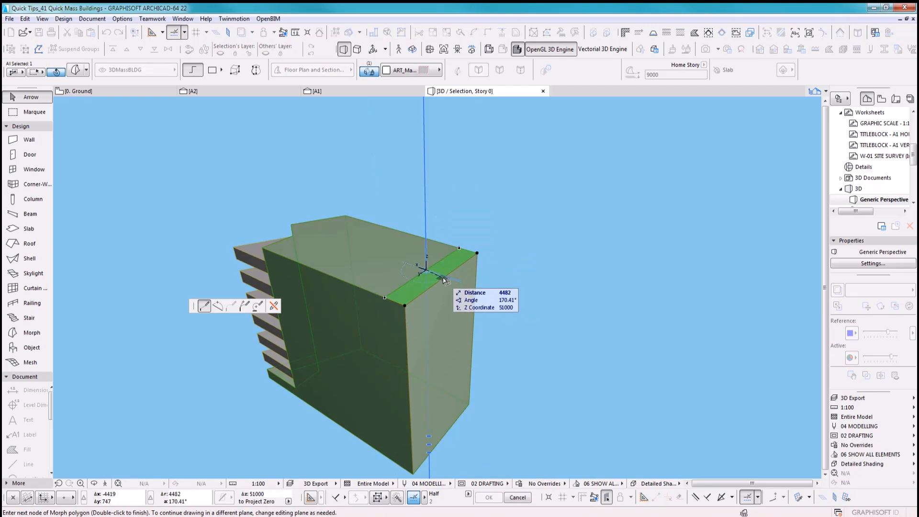
pyautogui.doubleClick(444, 276)
# Push both halves of the end strip down into the block, the far half by 36000 and the near half slightly deeper.
pyautogui.keyDown('shift'); pyautogui.moveTo(520, 272); pyautogui.dragTo(516, 242, button='middle'); pyautogui.keyUp('shift')
pyautogui.keyDown('ctrl'); pyautogui.keyDown('shift'); pyautogui.click(403, 236); pyautogui.keyUp('shift'); pyautogui.keyUp('ctrl')
pyautogui.click(403, 237)
pyautogui.click(408, 450)
pyautogui.keyDown('shift'); pyautogui.moveTo(500, 331); pyautogui.dragTo(491, 317, button='middle'); pyautogui.keyUp('shift')
pyautogui.keyDown('ctrl'); pyautogui.keyDown('shift'); pyautogui.click(427, 199); pyautogui.keyUp('shift'); pyautogui.keyUp('ctrl')
pyautogui.click(427, 200)
pyautogui.write('36000')
pyautogui.press('Return')
# Extrude a bar from each of the two stepped notch floors, the near one up to the adjacent step and the far one by 3000.
pyautogui.scroll(2, 507, 316)
pyautogui.click(31, 333)
pyautogui.keyDown('ctrl'); pyautogui.keyDown('shift'); pyautogui.click(371, 364); pyautogui.keyUp('shift'); pyautogui.keyUp('ctrl')
pyautogui.click(371, 364)
pyautogui.click(408, 329)
pyautogui.keyDown('ctrl'); pyautogui.keyDown('shift'); pyautogui.click(416, 310); pyautogui.keyUp('shift'); pyautogui.keyUp('ctrl')
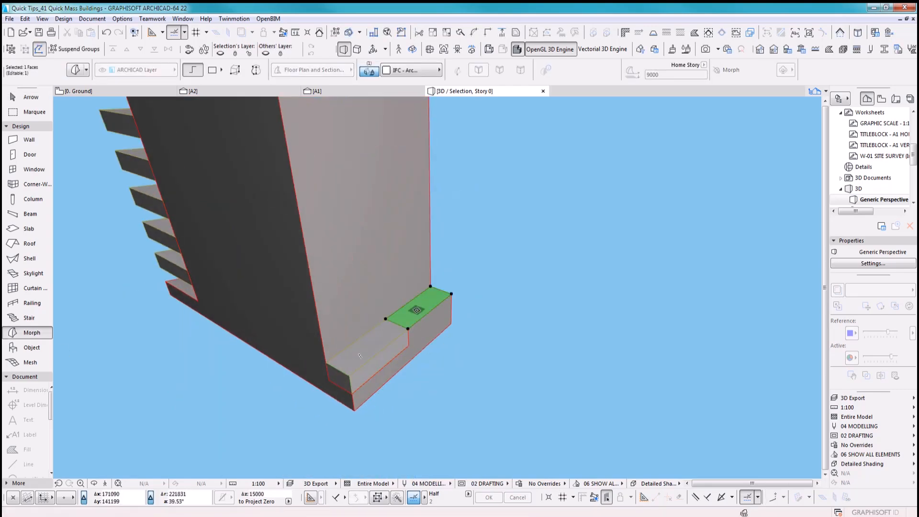
pyautogui.click(417, 310)
pyautogui.write('3000')
pyautogui.press('Return')
# Select both new bars in the end notch and raise them by their own height.
pyautogui.click(30, 97)
pyautogui.click(376, 347)
pyautogui.keyDown('shift'); pyautogui.click(415, 296); pyautogui.keyUp('shift')
pyautogui.hotkey('ctrl', 'd')
# Multiply the two selected bars vertically up to the top of the block's end notch.
pyautogui.hotkey('ctrl', 'u')
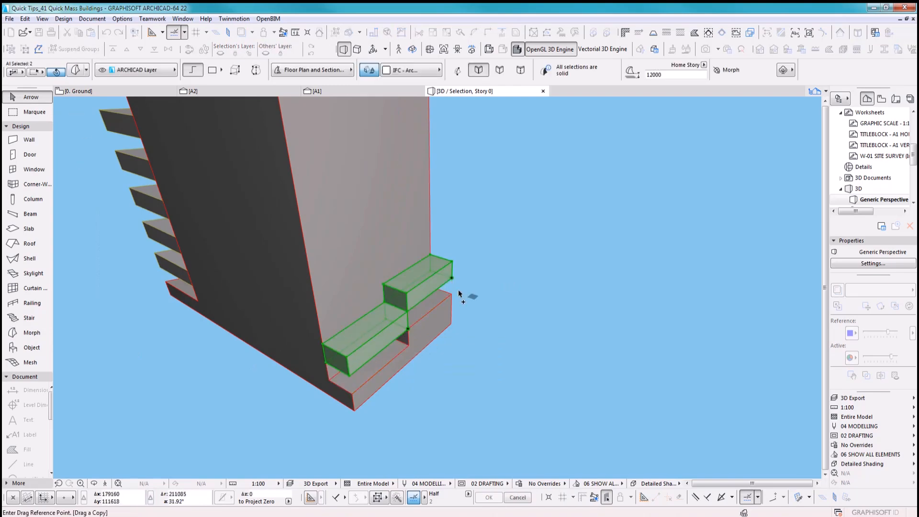
pyautogui.press('Return')
pyautogui.click(451, 277)
pyautogui.scroll(-3, 455, 277)
pyautogui.click(455, 173)
pyautogui.press('Escape')
# Show the entire model in 3D again and bring the low plain block into close view.
pyautogui.keyDown('shift'); pyautogui.moveTo(529, 264); pyautogui.dragTo(670, 316, button='middle'); pyautogui.keyUp('shift')
pyautogui.hotkey('ctrl', 'F5')
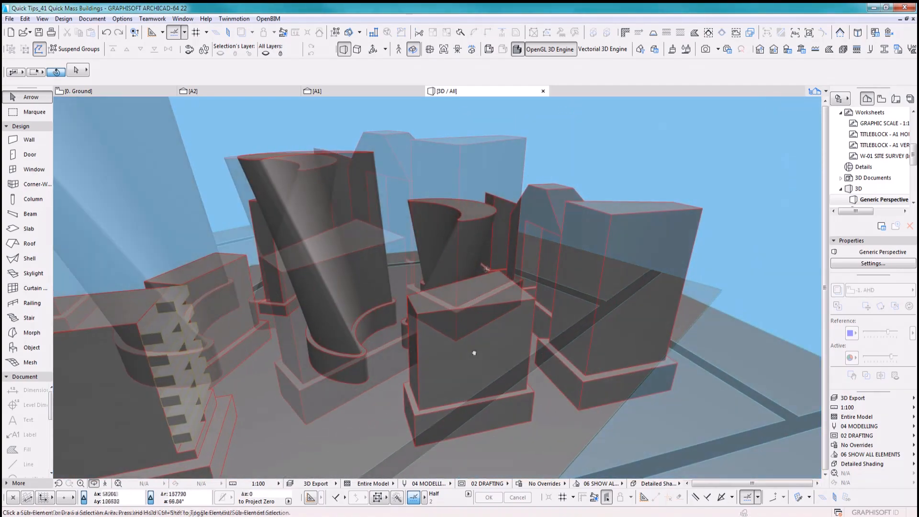
pyautogui.scroll(10, 473, 349)
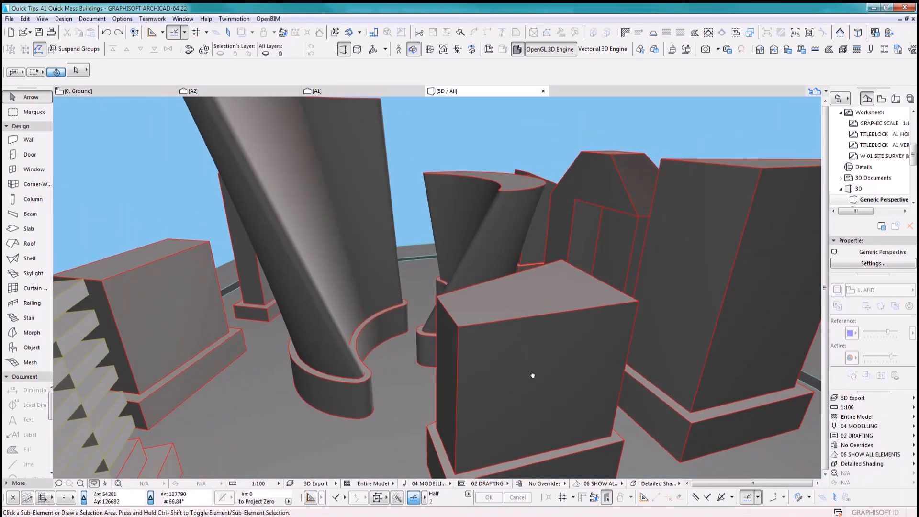
pyautogui.scroll(2, 489, 343)
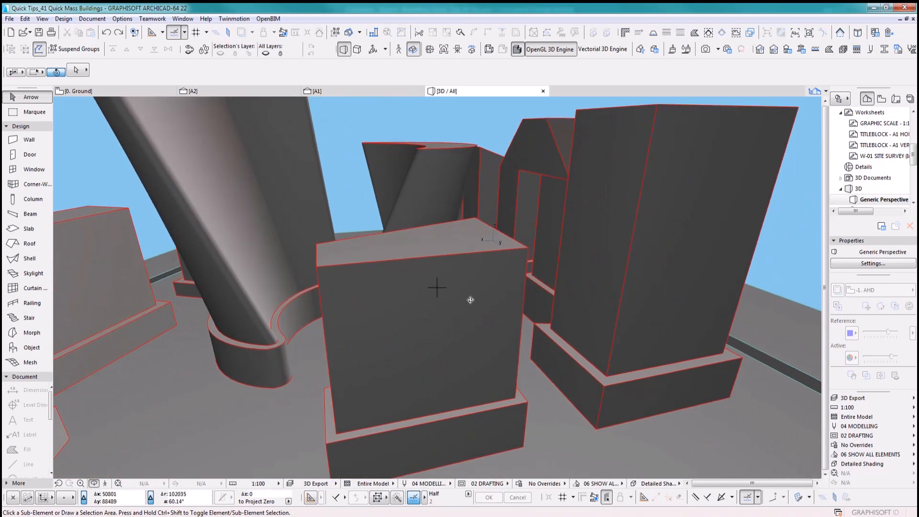
# Raise the short top edge at one end of the low plain block by 24000 to make its roof slope.
pyautogui.click(500, 249)
pyautogui.keyDown('shift'); pyautogui.moveTo(501, 249); pyautogui.dragTo(450, 240, button='middle'); pyautogui.keyUp('shift')
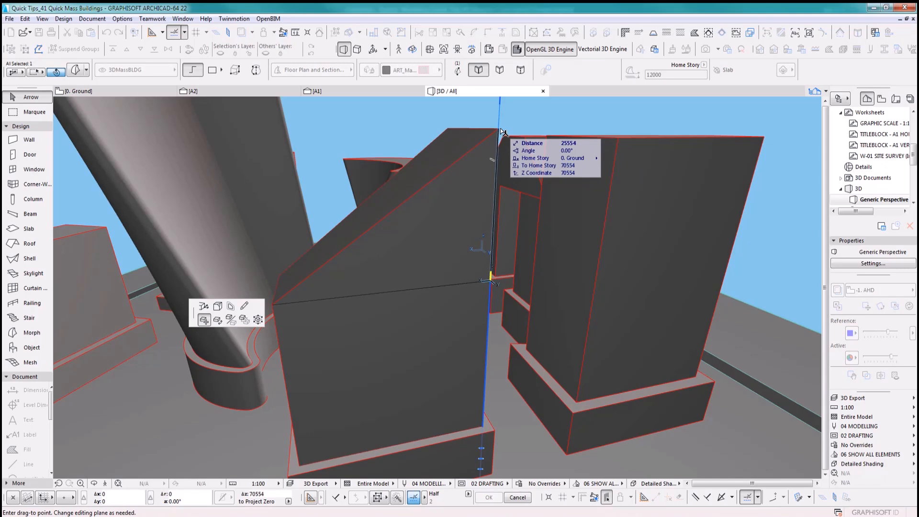
pyautogui.write('24000')
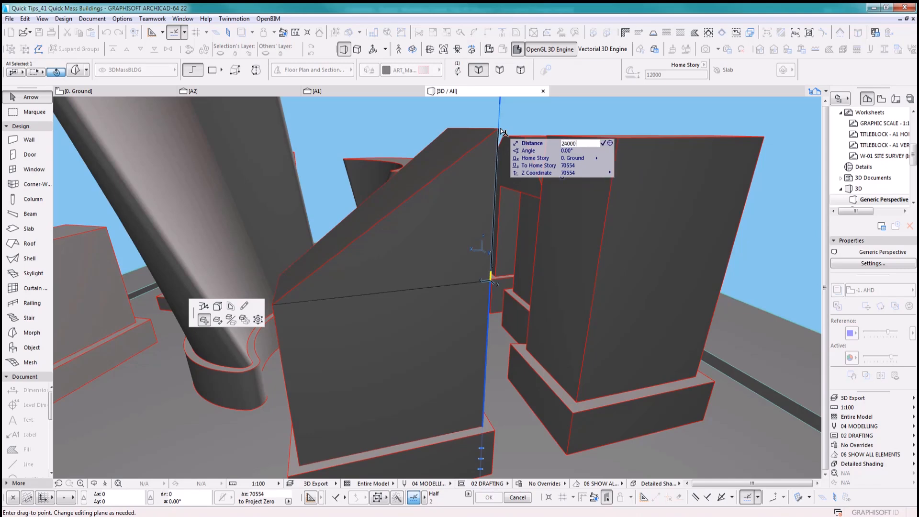
pyautogui.press('Return')
pyautogui.click(549, 120)
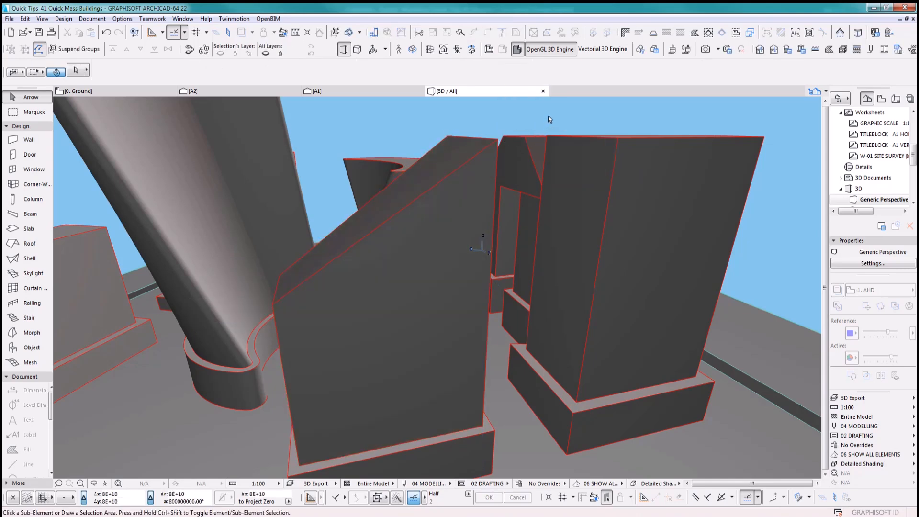
# In the ground floor plan, copy section line A1 vertically to the opposite side of the site.
pyautogui.press('F2')
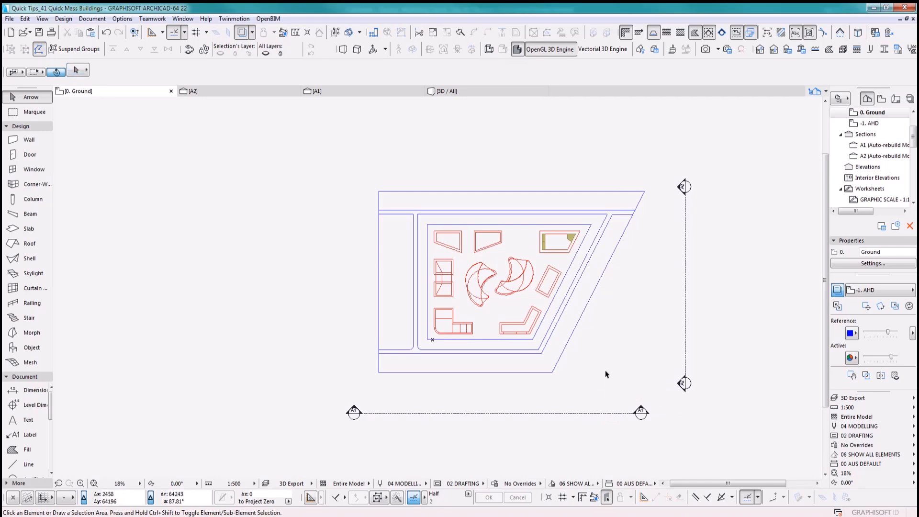
pyautogui.click(624, 414)
pyautogui.hotkey('ctrl', 'shift', 'd')
pyautogui.click(581, 393)
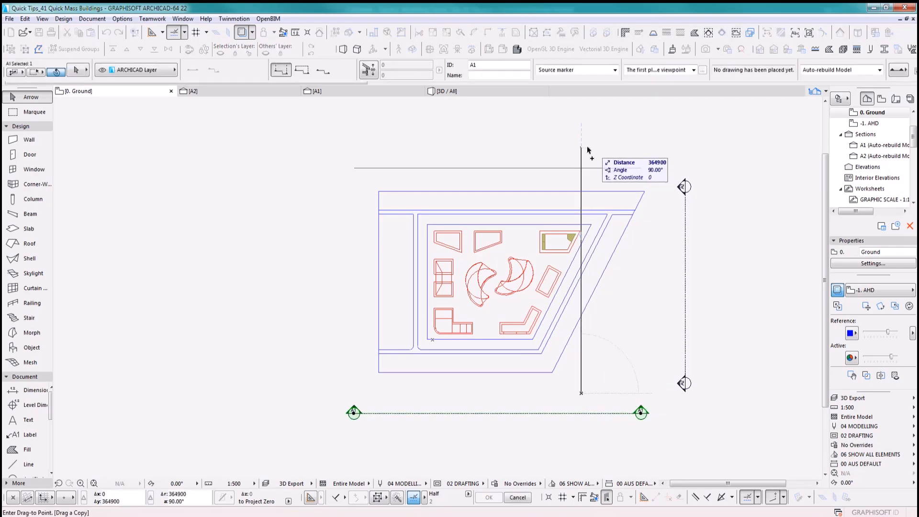
pyautogui.keyDown('shift'); pyautogui.click(590, 148); pyautogui.keyUp('shift')
# Rotate the copied section line by 180° so it faces the site, and open its A3 view.
pyautogui.hotkey('ctrl', 'e')
pyautogui.click(507, 168)
pyautogui.click(543, 168)
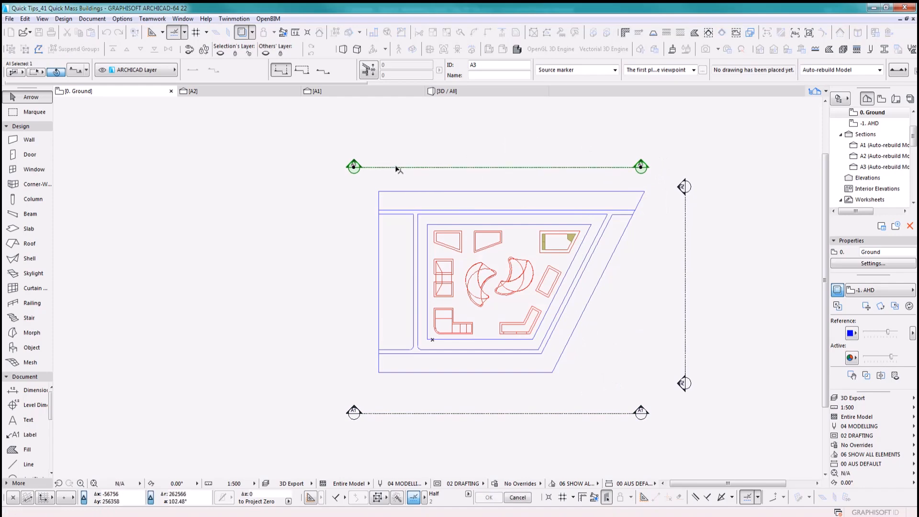
pyautogui.click(398, 167)
pyautogui.rightClick(474, 147)
pyautogui.click(526, 181)
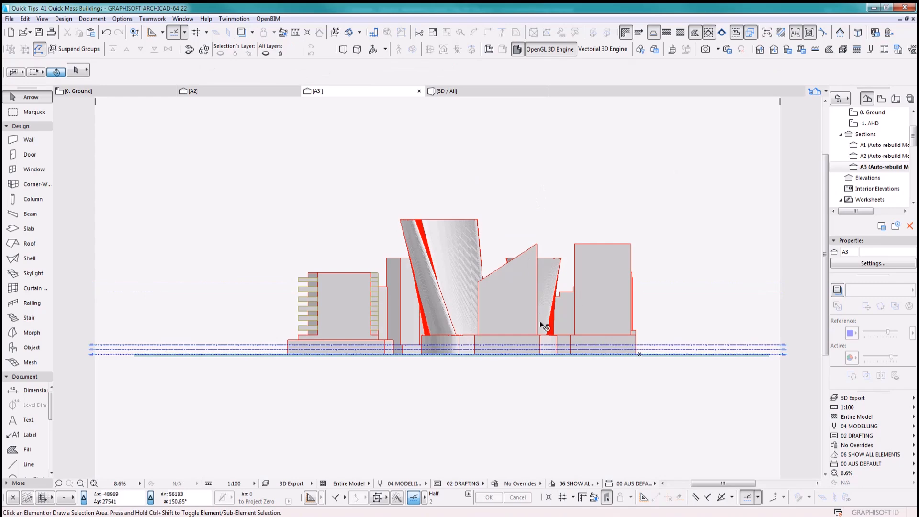
# Draw a square morph about 6400 by 6400 in the empty area above the sloping block in section A3.
pyautogui.scroll(7, 514, 290)
pyautogui.scroll(-3, 526, 282)
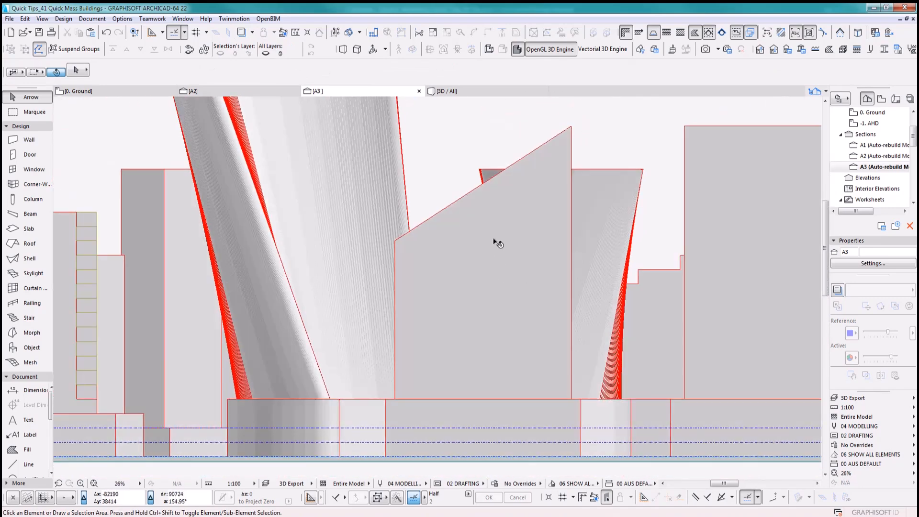
pyautogui.moveTo(499, 243); pyautogui.dragTo(518, 341, button='middle')
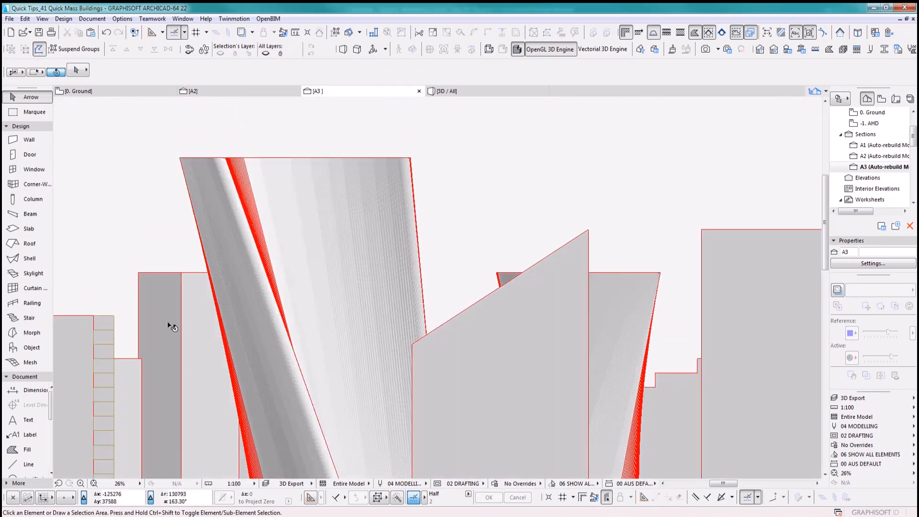
pyautogui.click(32, 334)
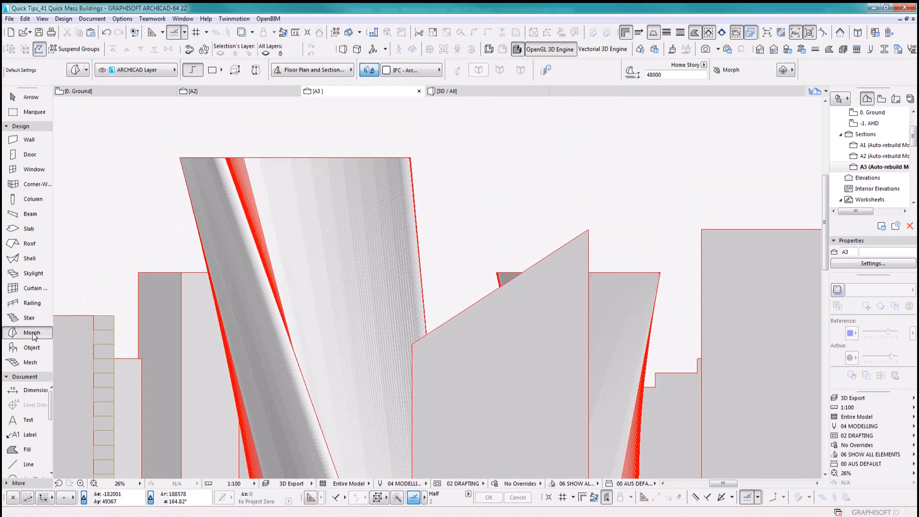
pyautogui.click(211, 70)
pyautogui.click(216, 59)
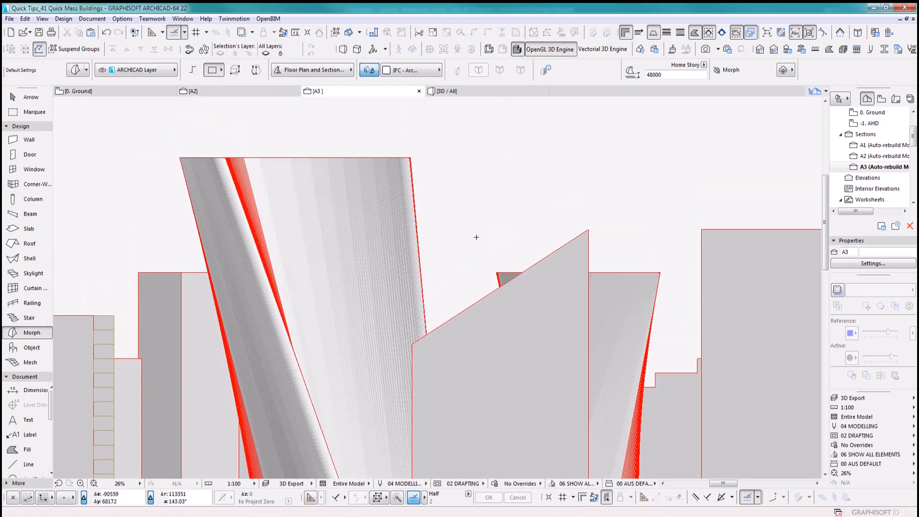
pyautogui.click(462, 197)
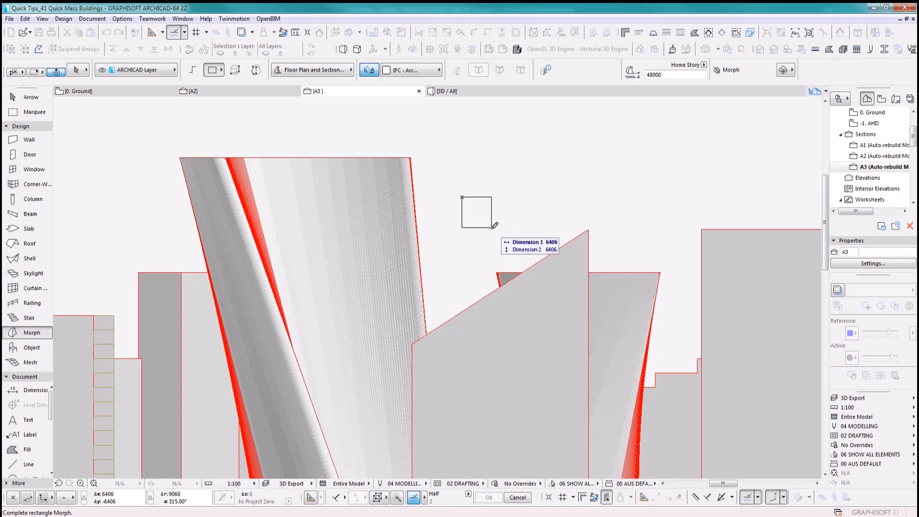
pyautogui.click(492, 227)
# Move the square morph by its upper corner onto the peak of the sloping block.
pyautogui.moveTo(504, 225); pyautogui.dragTo(504, 225, button='middle')
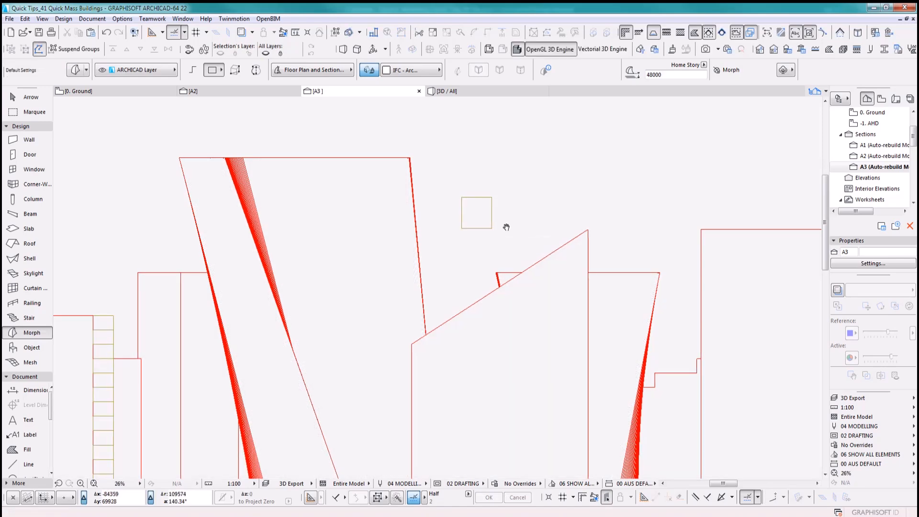
pyautogui.keyDown('shift'); pyautogui.click(481, 210); pyautogui.keyUp('shift')
pyautogui.hotkey('ctrl', 'd')
pyautogui.scroll(2, 536, 211)
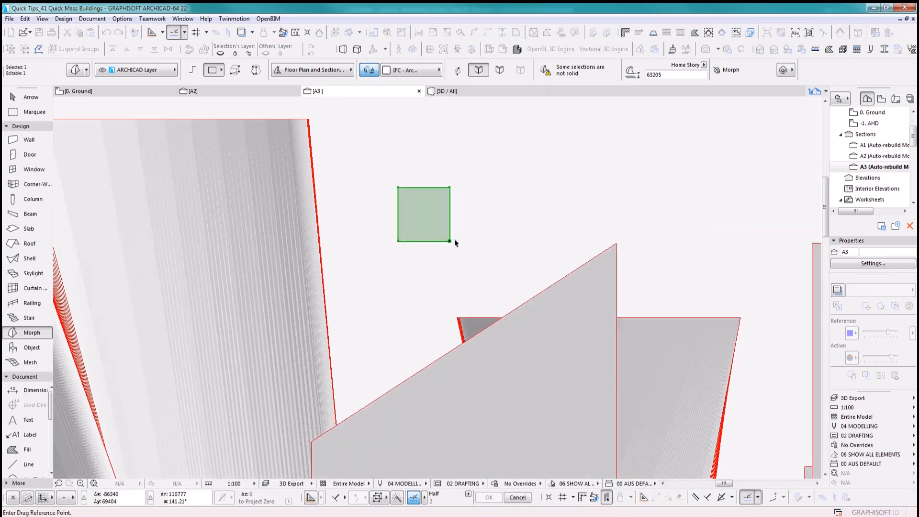
pyautogui.click(450, 188)
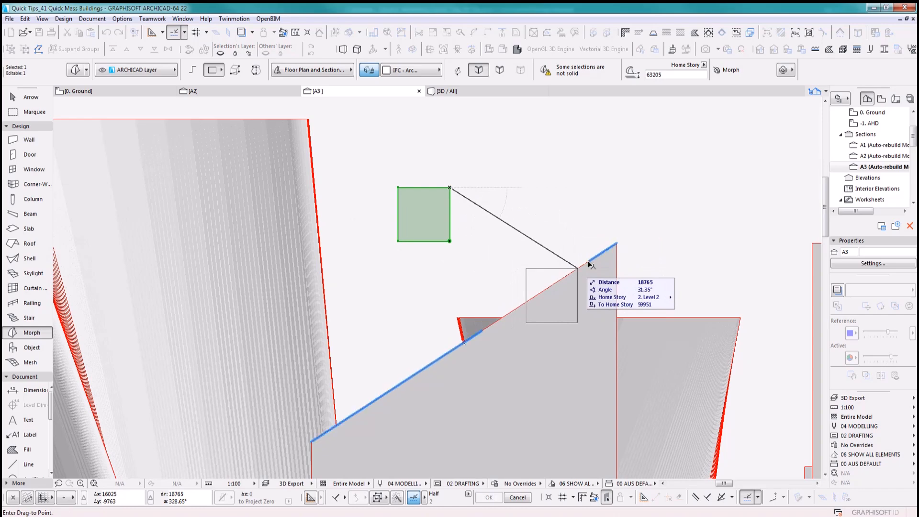
pyautogui.click(617, 245)
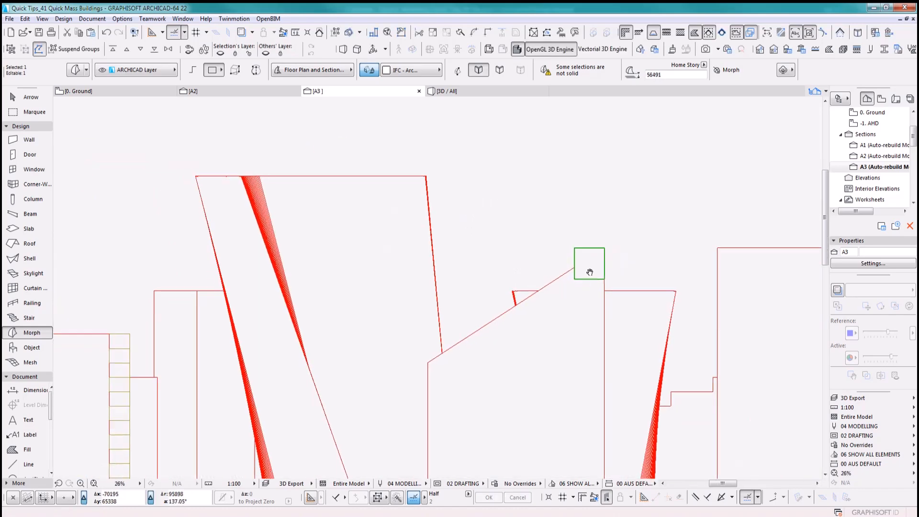
# Isolate the square morph in 3D and extrude its face perpendicularly into a long horizontal bar.
pyautogui.scroll(-2, 587, 289)
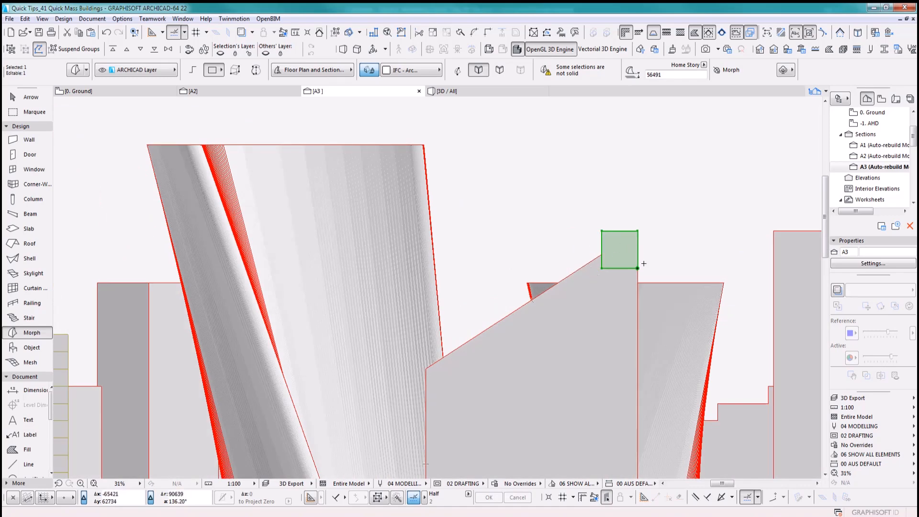
pyautogui.press('F5')
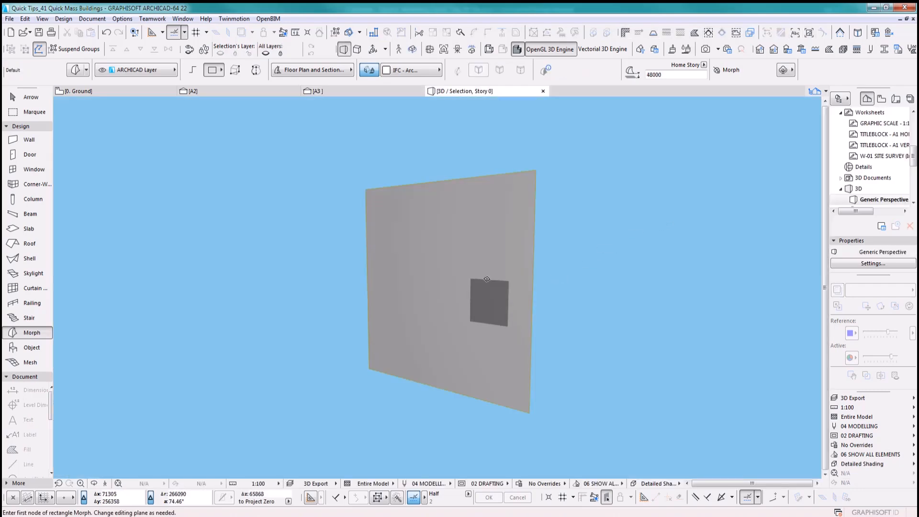
pyautogui.click(500, 290)
pyautogui.press('Escape')
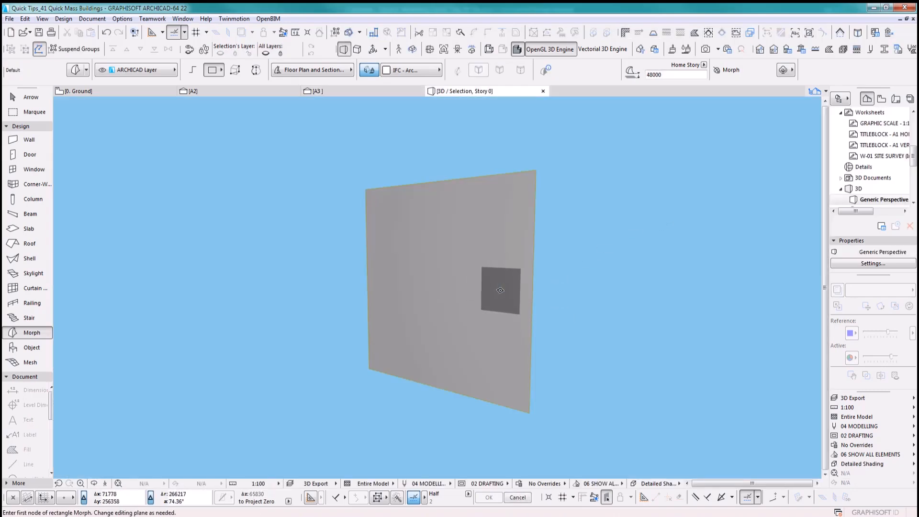
pyautogui.keyDown('shift'); pyautogui.click(500, 290); pyautogui.keyUp('shift')
pyautogui.click(493, 302)
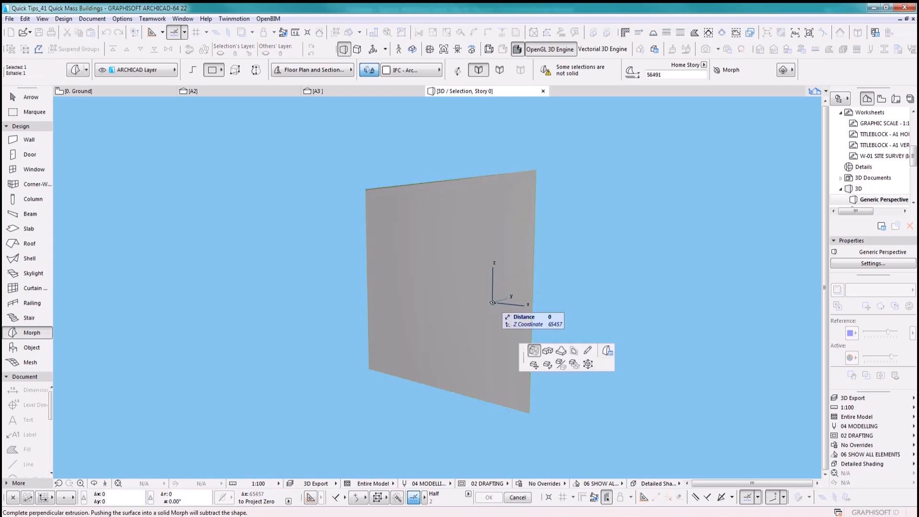
pyautogui.scroll(-3, 593, 299)
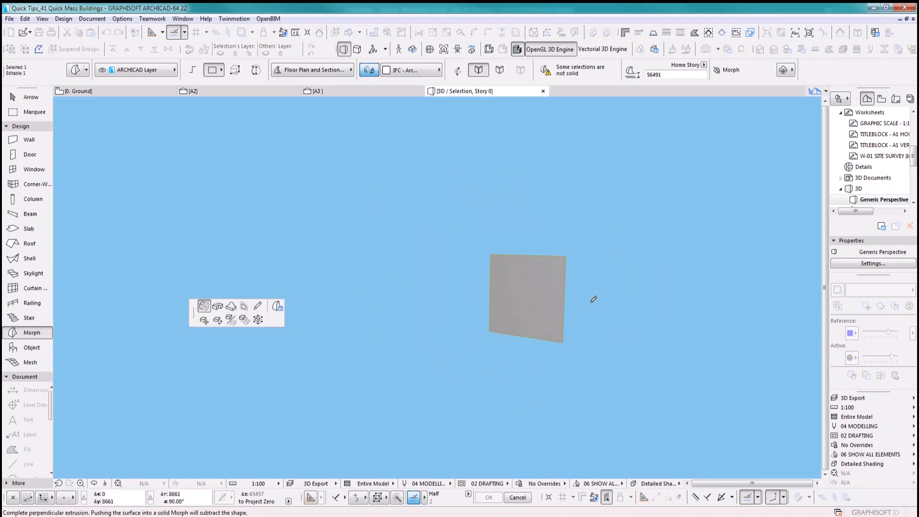
pyautogui.moveTo(594, 299); pyautogui.dragTo(416, 408, button='middle')
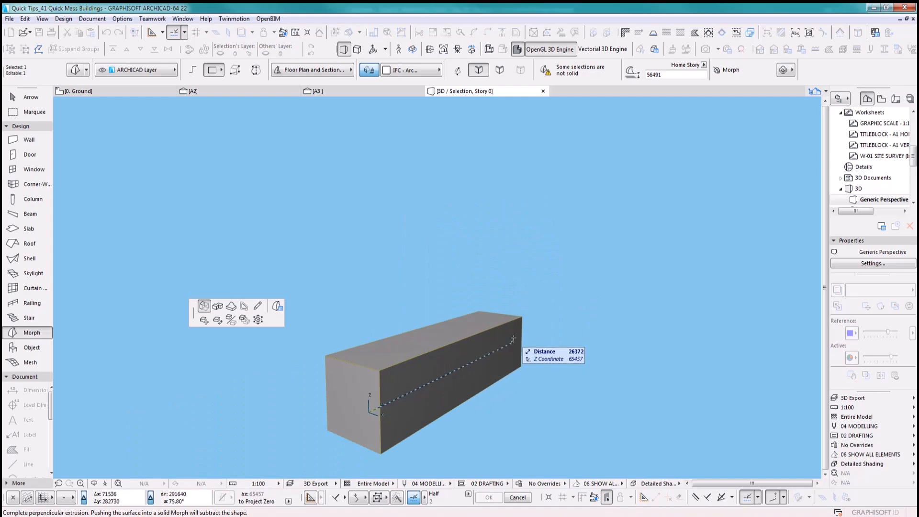
pyautogui.click(517, 286)
# In the ground floor plan, move the bar morph from the A3 section line onto the sloping block.
pyautogui.press('F2')
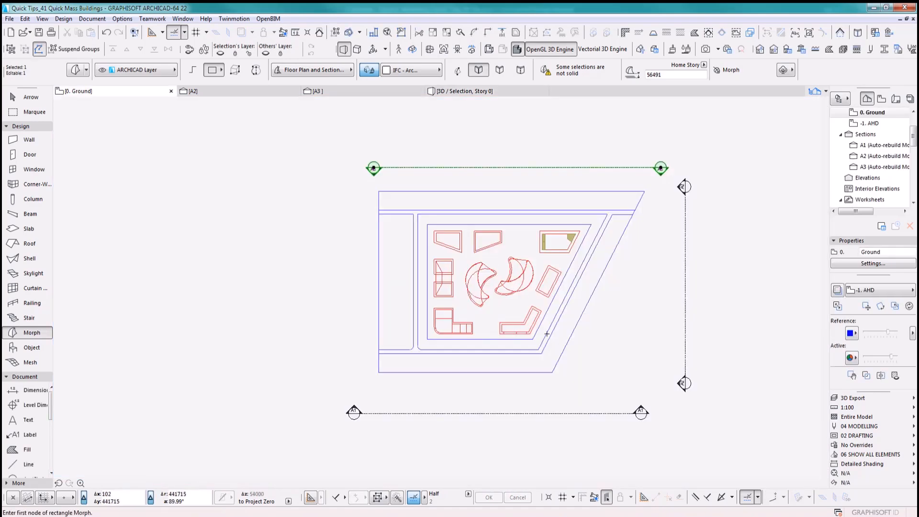
pyautogui.scroll(3, 487, 181)
pyautogui.press('Escape')
pyautogui.click(471, 128)
pyautogui.moveTo(470, 118); pyautogui.dragTo(473, 286)
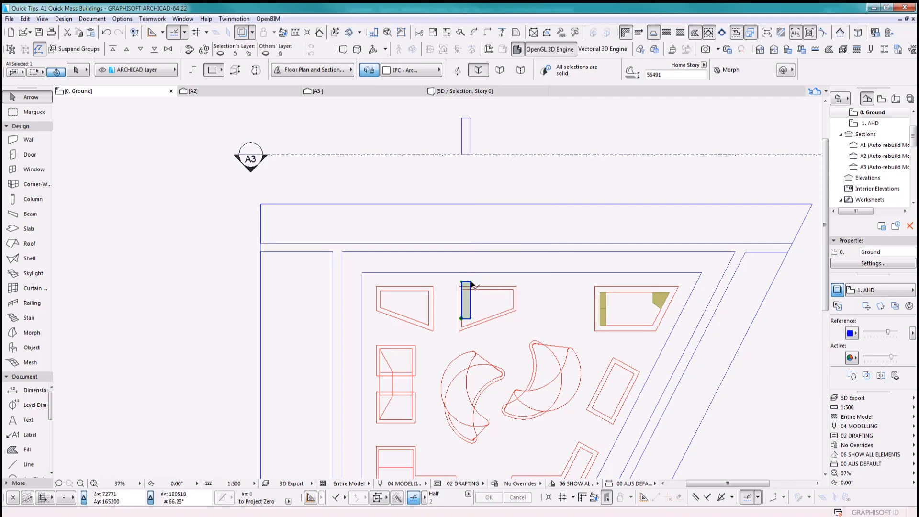
pyautogui.click(478, 233)
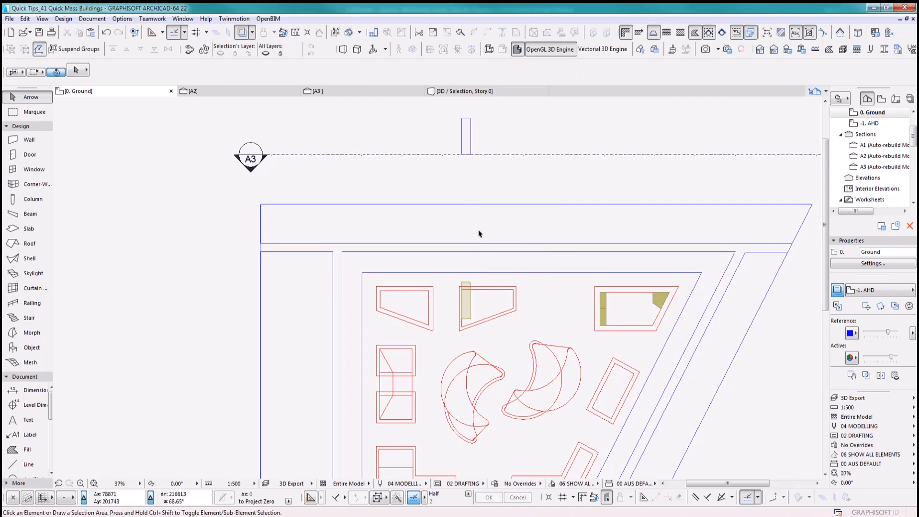
# Show the whole model in 3D and extend the bar's end face out past the edge of the sloping block.
pyautogui.press('F3')
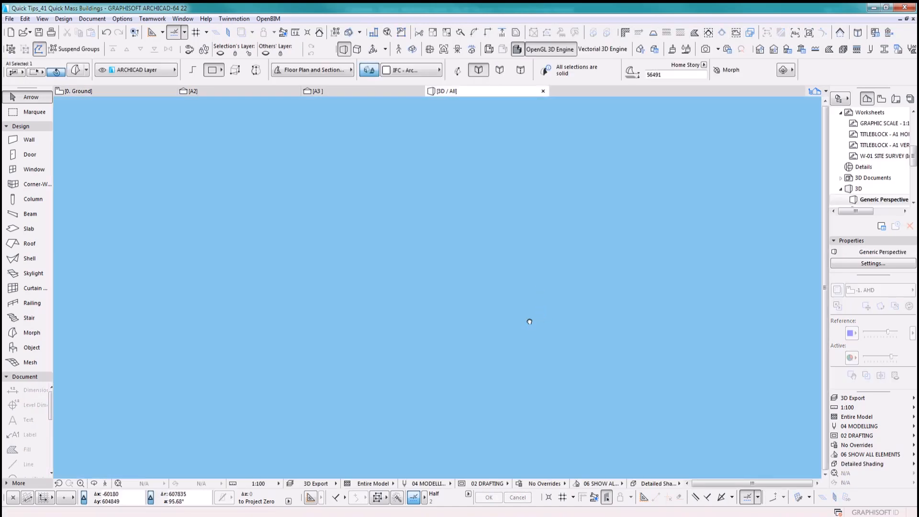
pyautogui.scroll(6, 487, 296)
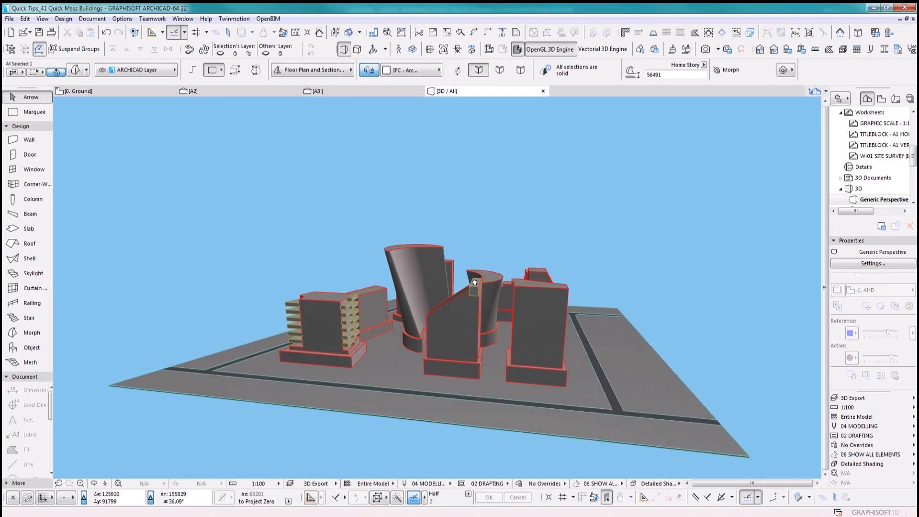
pyautogui.keyDown('shift'); pyautogui.moveTo(508, 364); pyautogui.dragTo(622, 346, button='middle'); pyautogui.keyUp('shift')
pyautogui.scroll(5, 476, 300)
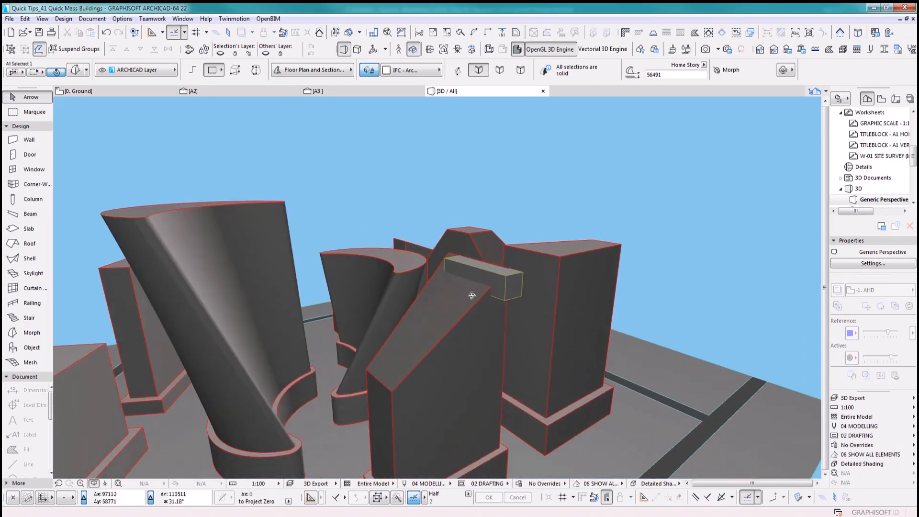
pyautogui.keyDown('shift'); pyautogui.moveTo(513, 328); pyautogui.dragTo(519, 286, button='middle'); pyautogui.keyUp('shift')
pyautogui.click(481, 287)
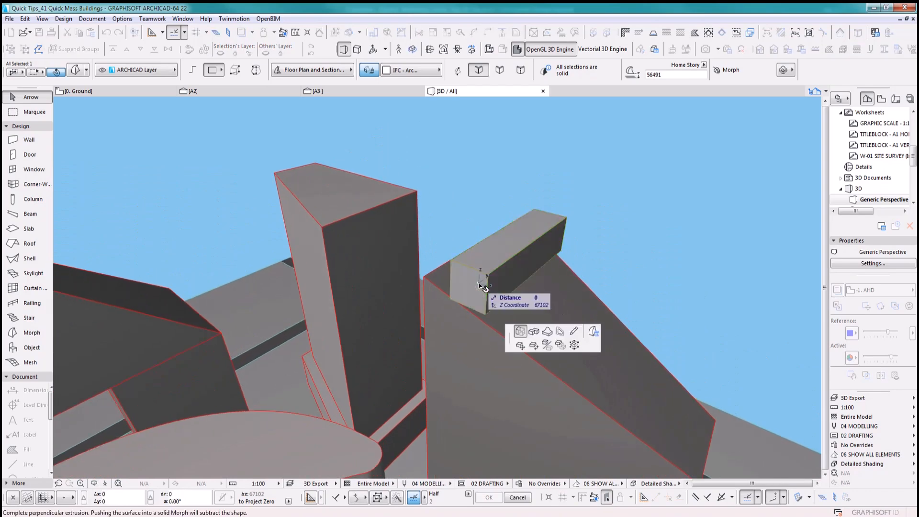
pyautogui.click(415, 324)
pyautogui.keyDown('shift'); pyautogui.moveTo(689, 268); pyautogui.dragTo(515, 283, button='middle'); pyautogui.keyUp('shift')
# In section A3, move the bar down the slope so its upper corner sits where its uphill position crossed the sloping edge.
pyautogui.click(333, 90)
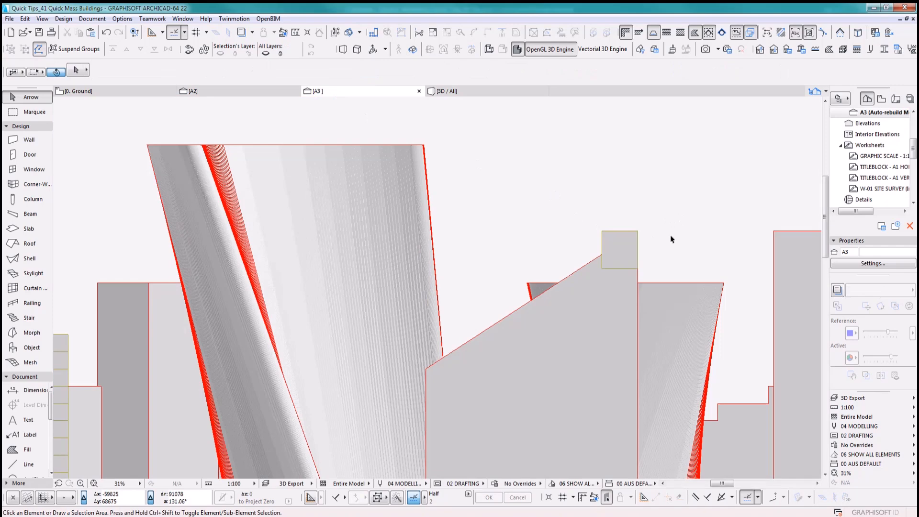
pyautogui.click(617, 243)
pyautogui.scroll(5, 659, 257)
pyautogui.moveTo(659, 257); pyautogui.dragTo(687, 218, button='middle')
pyautogui.scroll(-4, 686, 222)
pyautogui.scroll(-1, 686, 213)
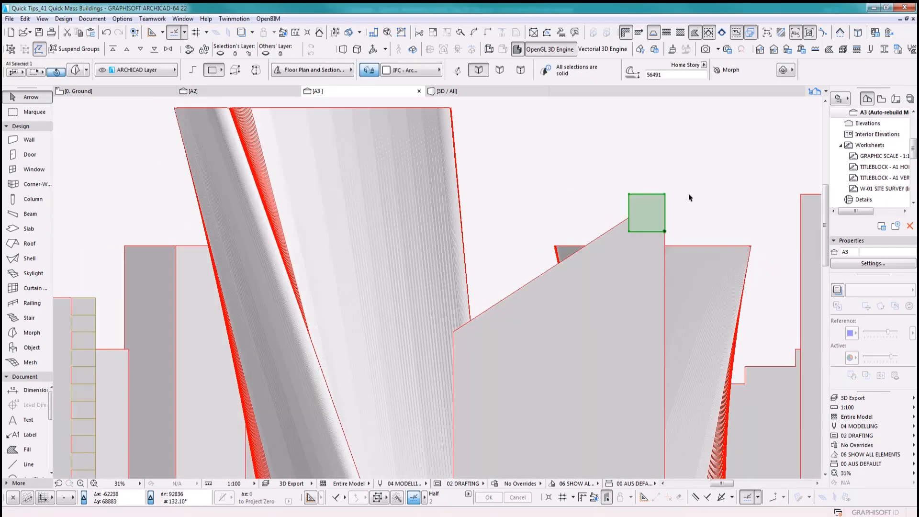
pyautogui.hotkey('ctrl', 'd')
pyautogui.click(664, 194)
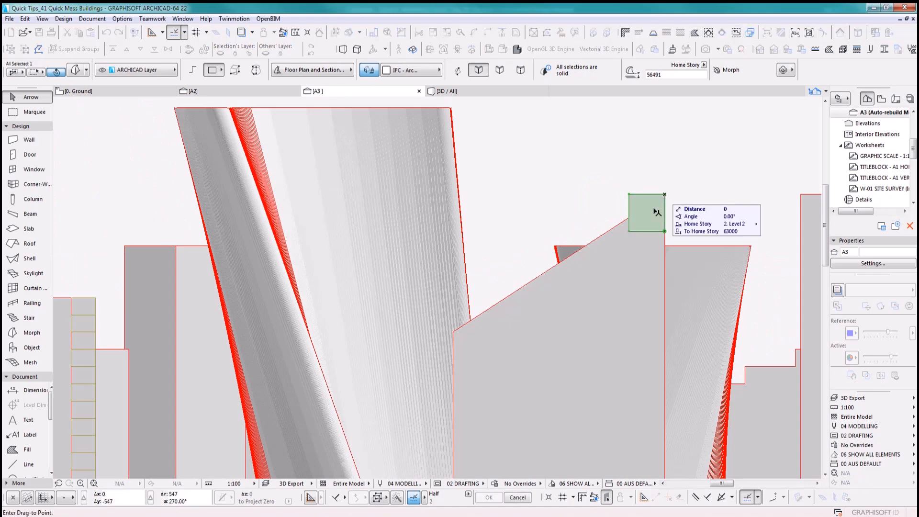
pyautogui.click(628, 219)
pyautogui.scroll(8, 713, 170)
pyautogui.scroll(-6, 682, 212)
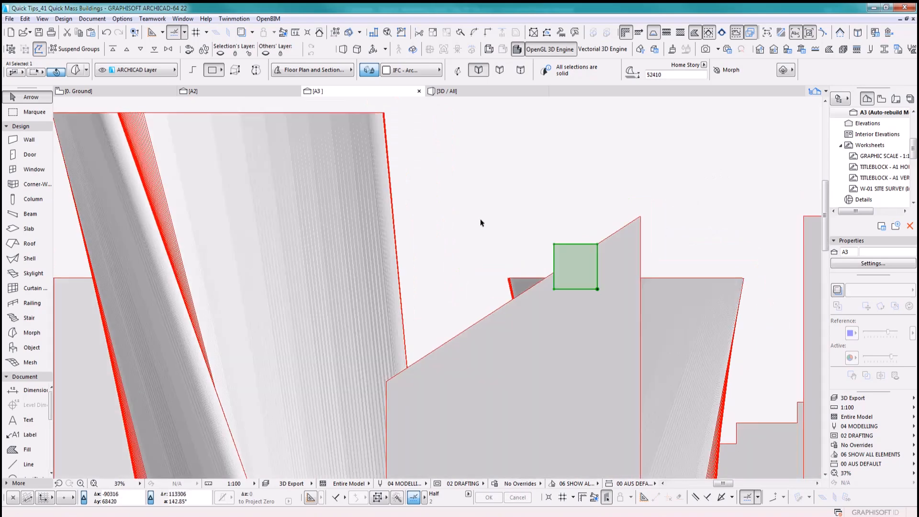
# In 3D, extrude the bar's downhill side face outward until the bar is about twice as wide.
pyautogui.press('F3')
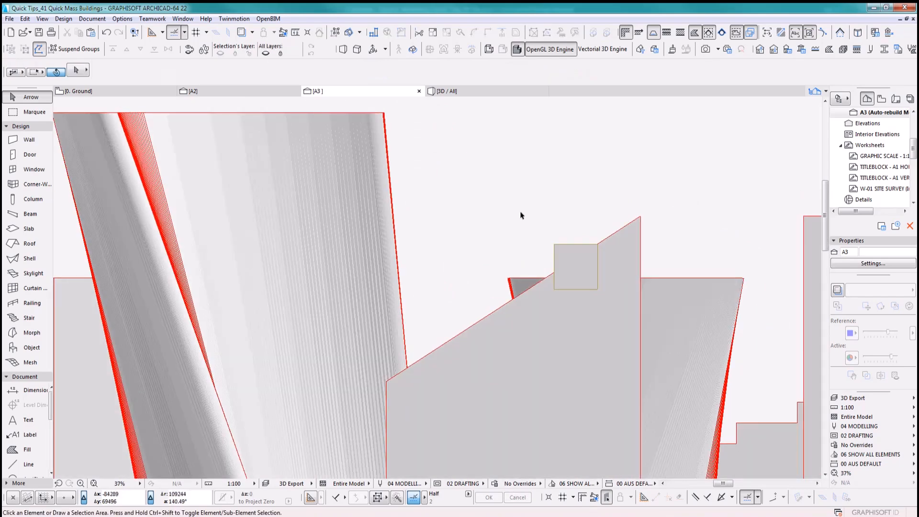
pyautogui.keyDown('shift'); pyautogui.moveTo(568, 309); pyautogui.dragTo(512, 311, button='middle'); pyautogui.keyUp('shift')
pyautogui.click(486, 303)
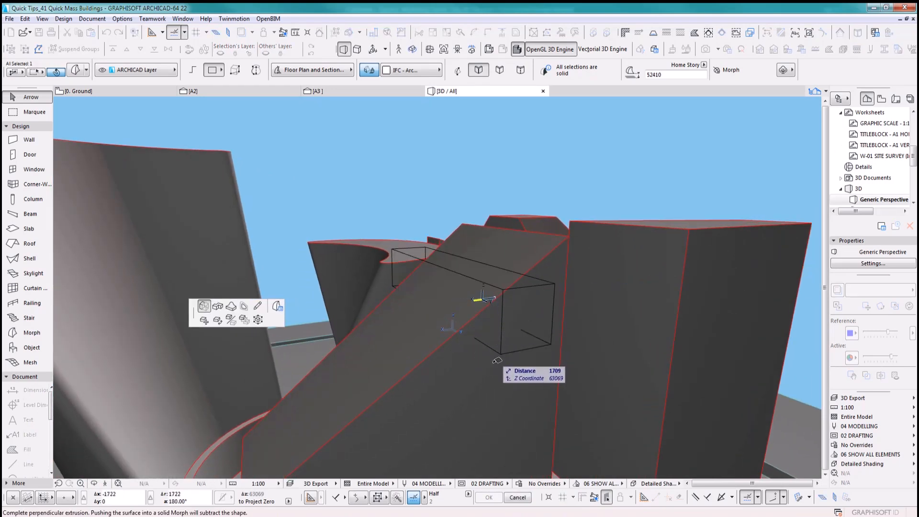
pyautogui.click(396, 326)
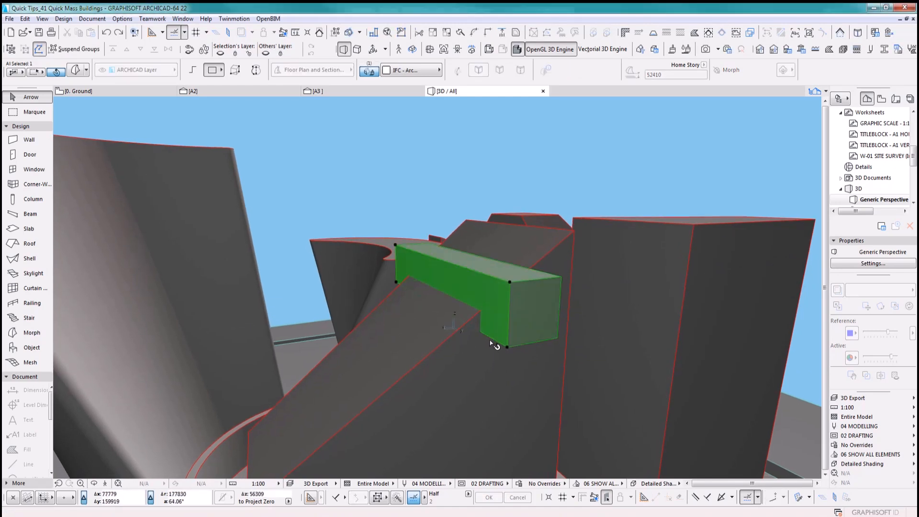
pyautogui.click(492, 325)
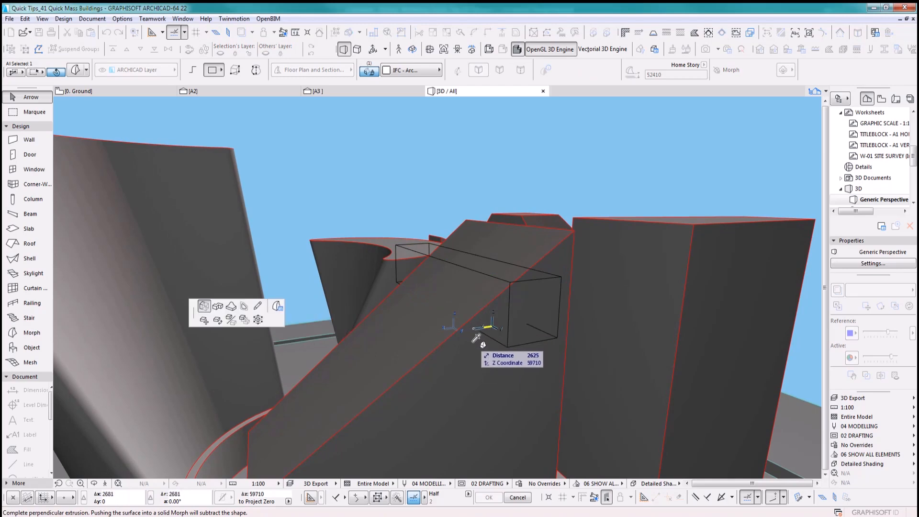
pyautogui.click(434, 352)
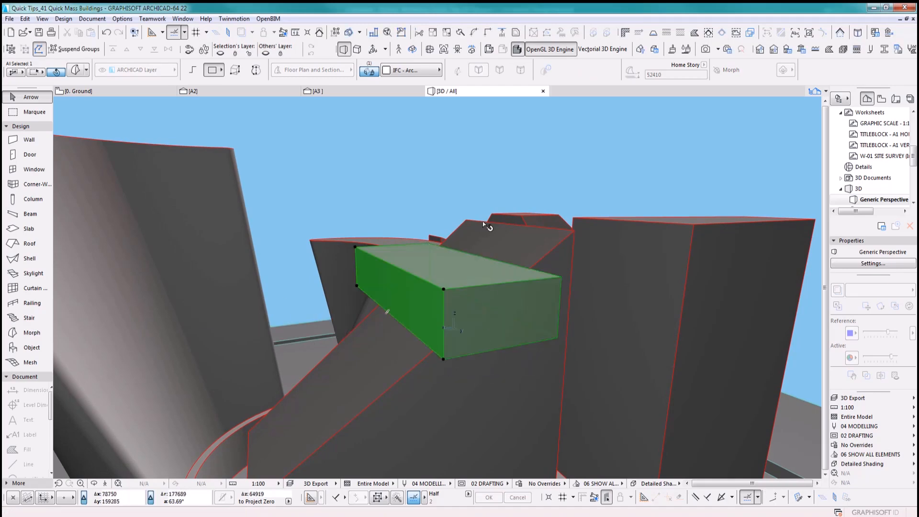
pyautogui.press('o')
pyautogui.moveTo(498, 305); pyautogui.dragTo(469, 261)
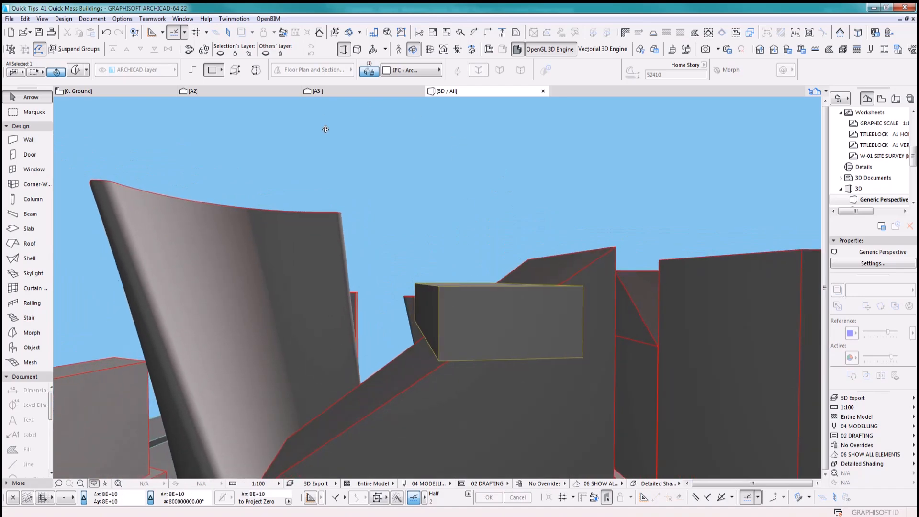
# In section A3, try to copy the selected bar face further down the slope, check it in 3D and undo the copy.
pyautogui.click(365, 92)
pyautogui.moveTo(569, 272); pyautogui.dragTo(588, 254, button='middle')
pyautogui.click(585, 229)
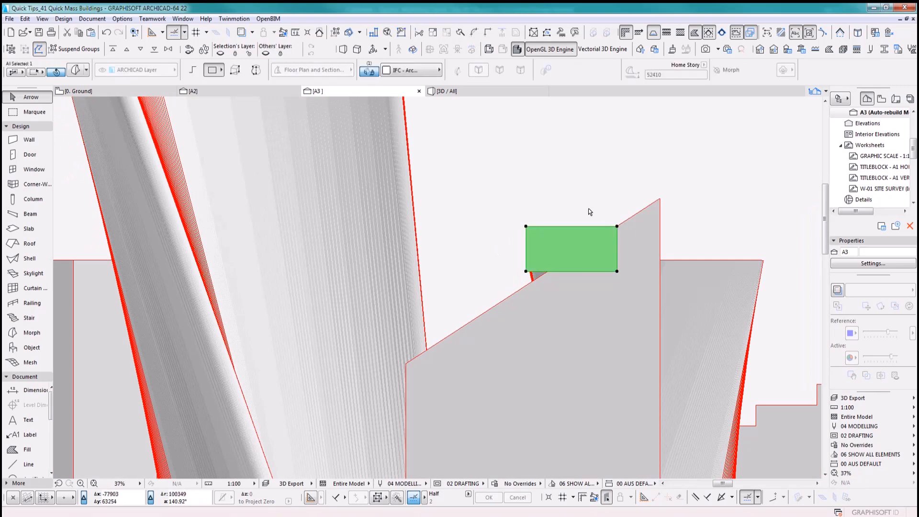
pyautogui.hotkey('ctrl', 'alt', 'd')
pyautogui.click(616, 226)
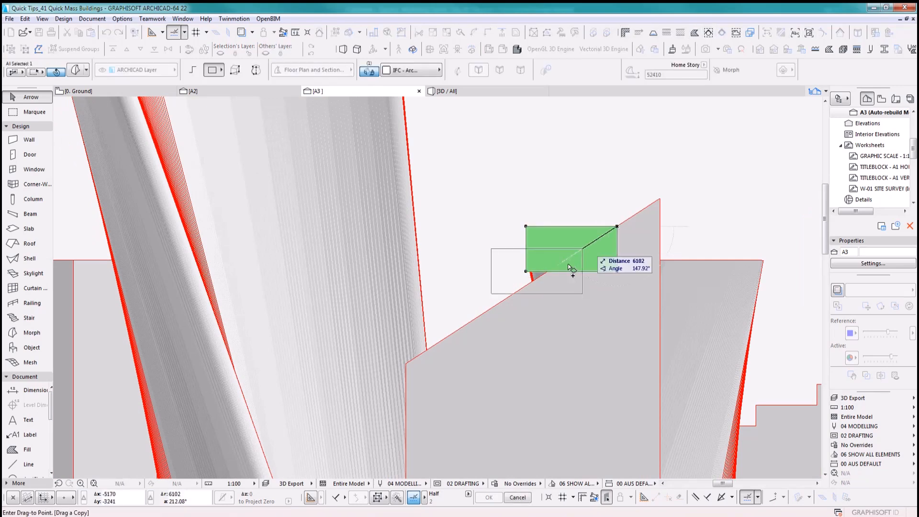
pyautogui.click(507, 300)
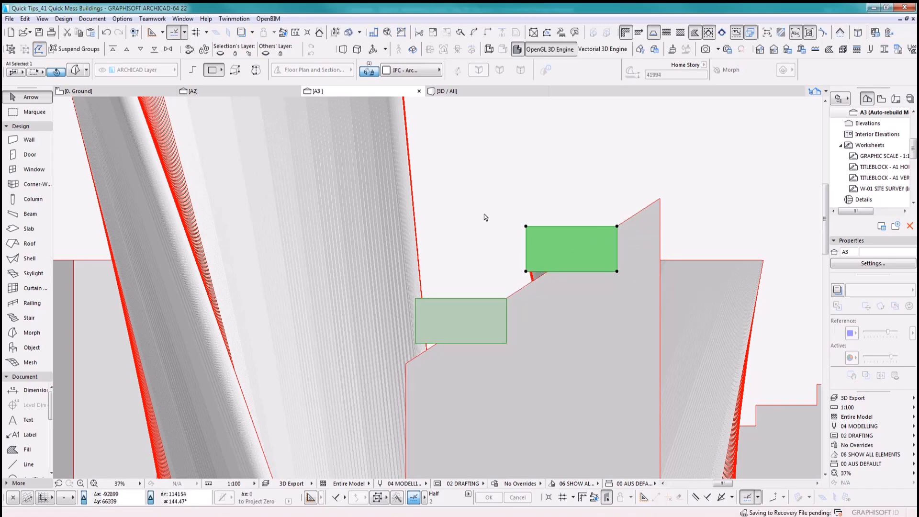
pyautogui.press('F3')
pyautogui.moveTo(667, 334); pyautogui.dragTo(721, 297, button='middle')
pyautogui.scroll(-1, 726, 300)
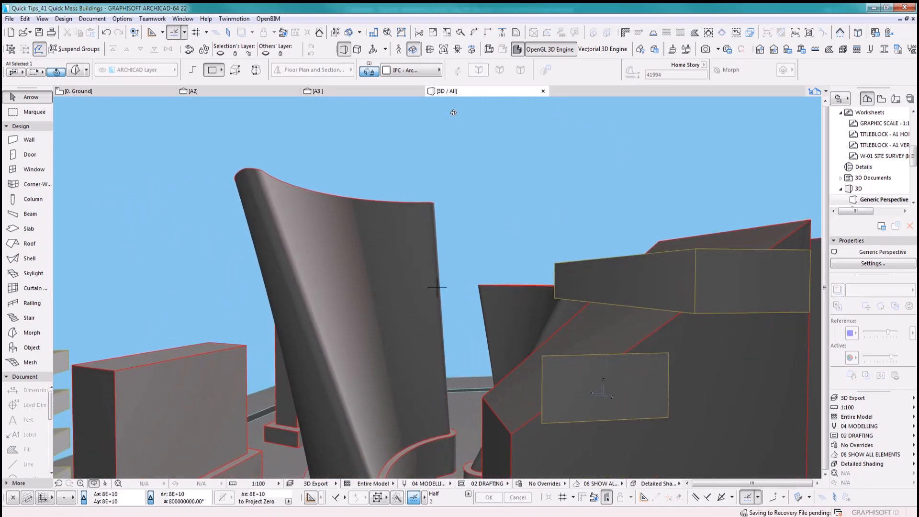
pyautogui.hotkey('ctrl', 'z')
pyautogui.click(540, 173)
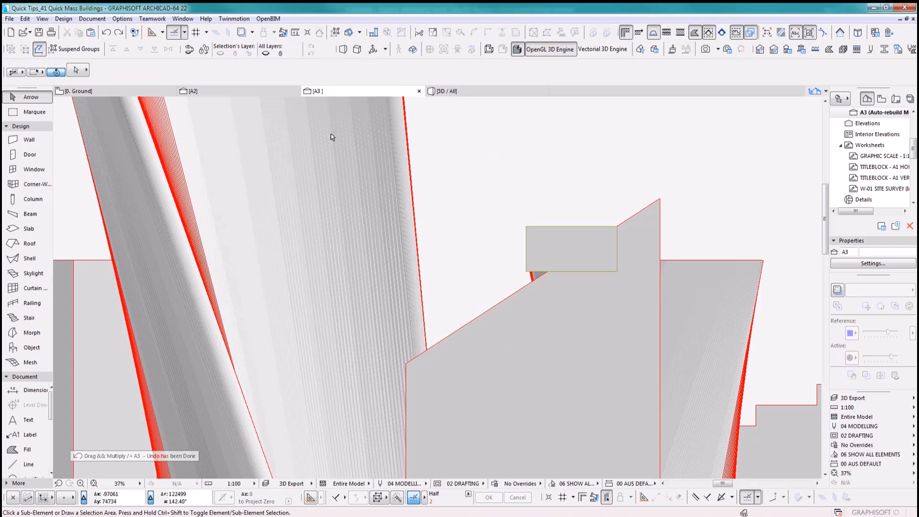
# Select the whole wide bar in section A3 and drag a copy about 18969 mm down along the sloping edge.
pyautogui.click(557, 257)
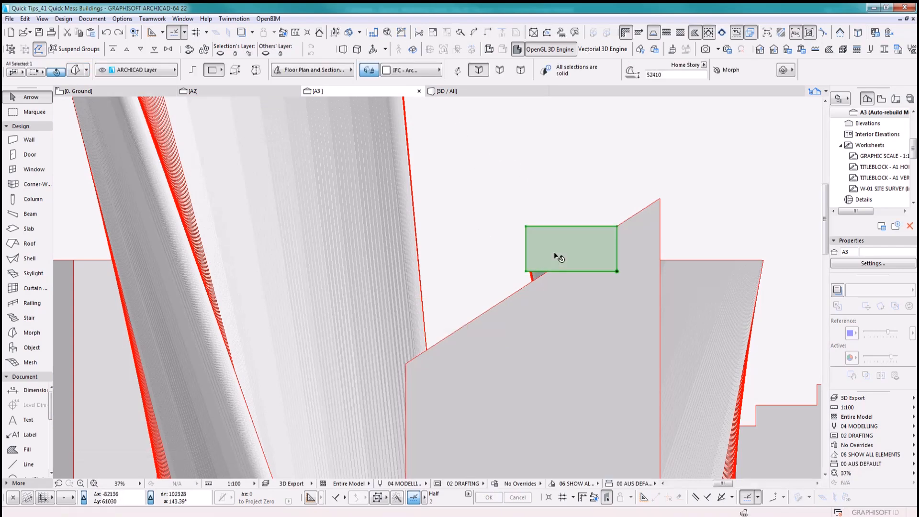
pyautogui.hotkey('ctrl', 'd')
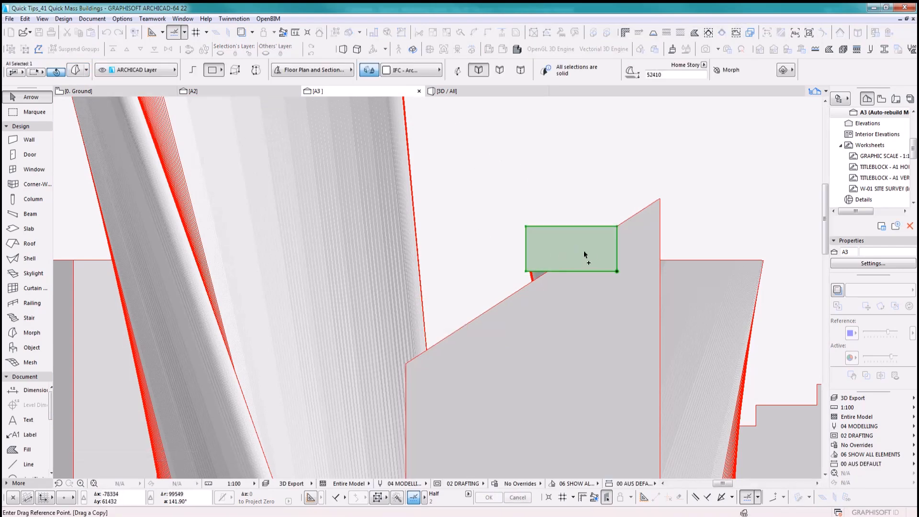
pyautogui.click(627, 220)
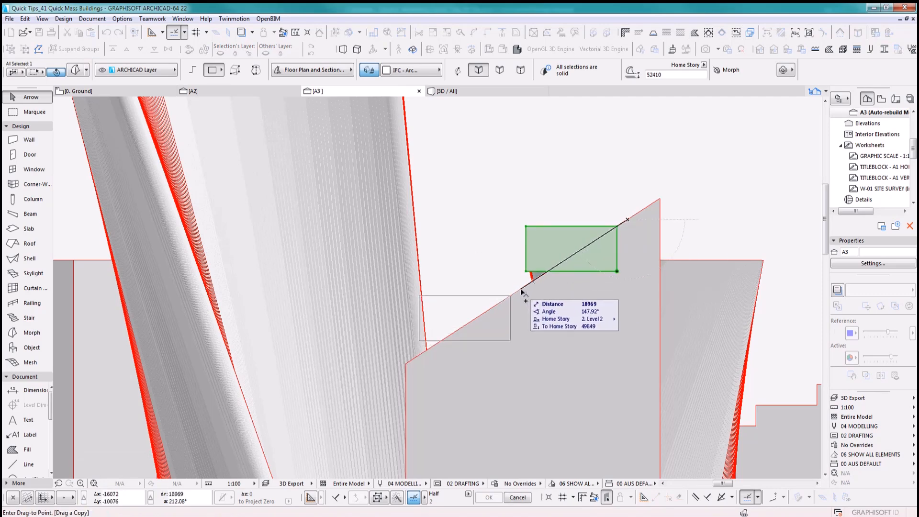
pyautogui.click(521, 290)
# In 3D, subtract both wide bars from the sloping block with Solid Element Operations, using the bars as operators and the block as target.
pyautogui.press('F3')
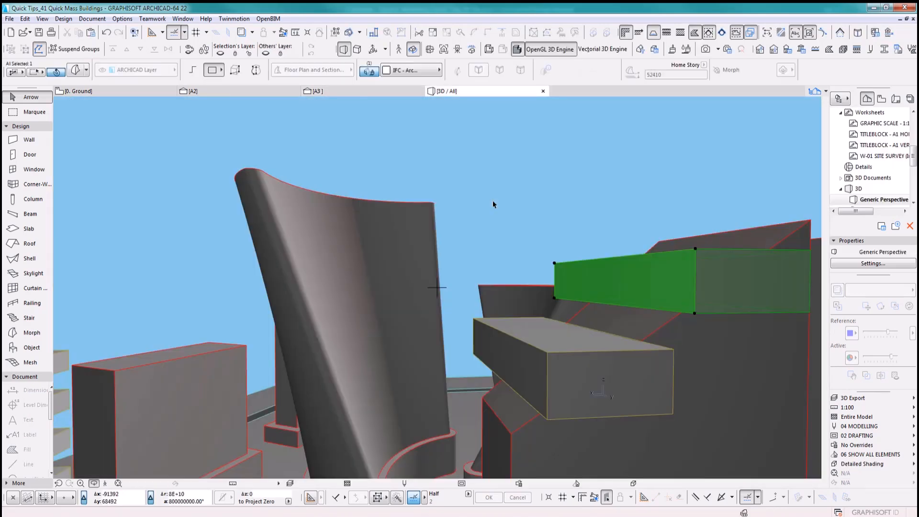
pyautogui.keyDown('shift'); pyautogui.moveTo(609, 354); pyautogui.dragTo(556, 318, button='middle'); pyautogui.keyUp('shift')
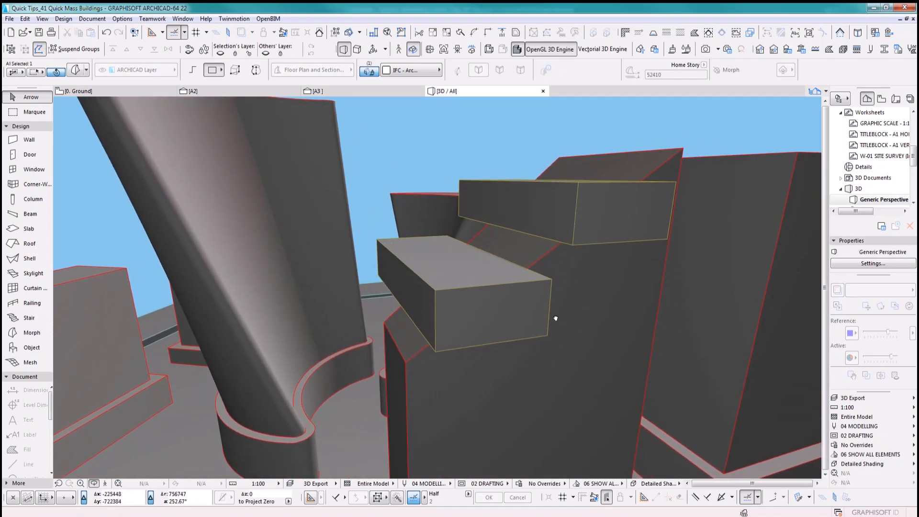
pyautogui.keyDown('shift'); pyautogui.click(436, 282); pyautogui.keyUp('shift')
pyautogui.click(63, 18)
pyautogui.moveTo(92, 120)
pyautogui.click(153, 135)
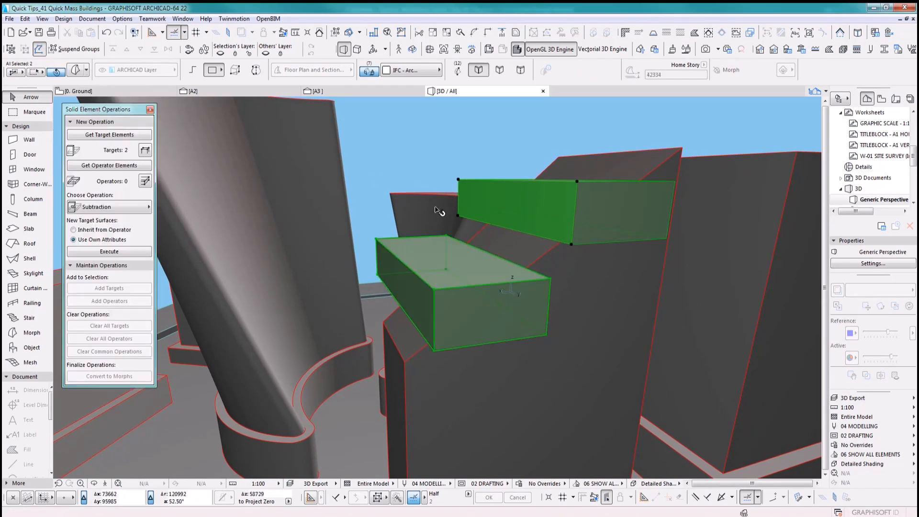
pyautogui.click(119, 166)
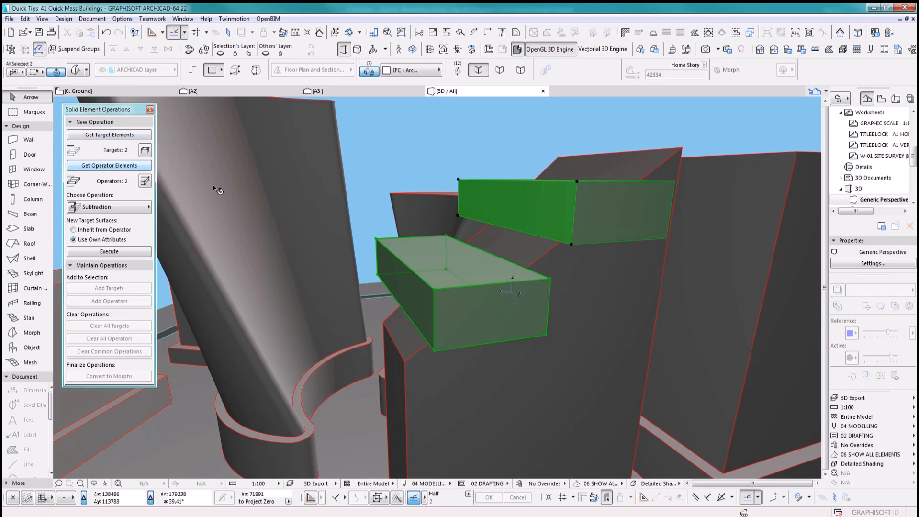
pyautogui.click(145, 148)
pyautogui.click(112, 137)
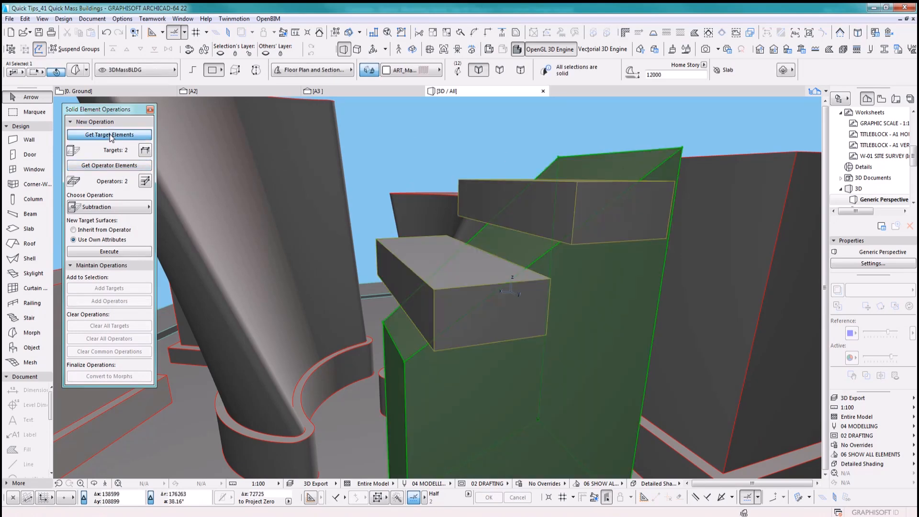
pyautogui.click(114, 251)
pyautogui.click(499, 136)
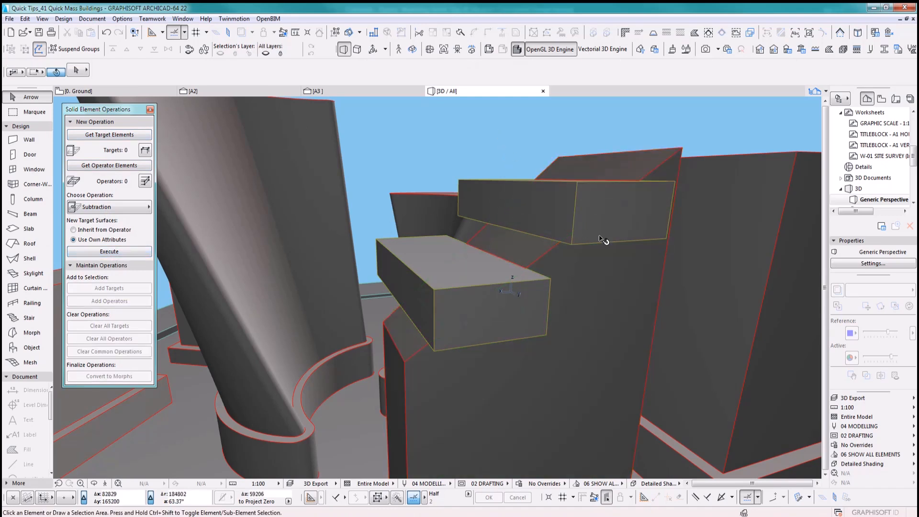
# Isolate the sloping block in 3D to inspect its two stepped cut-outs.
pyautogui.click(581, 203)
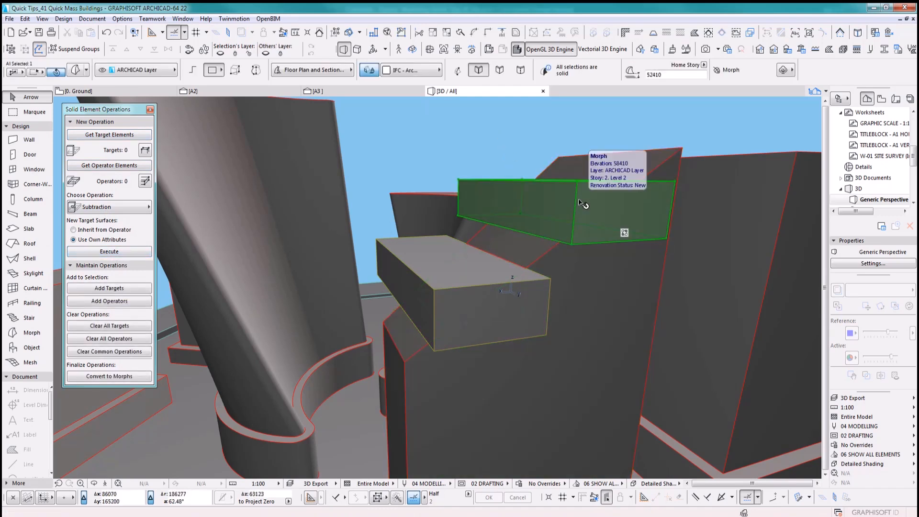
pyautogui.click(614, 162)
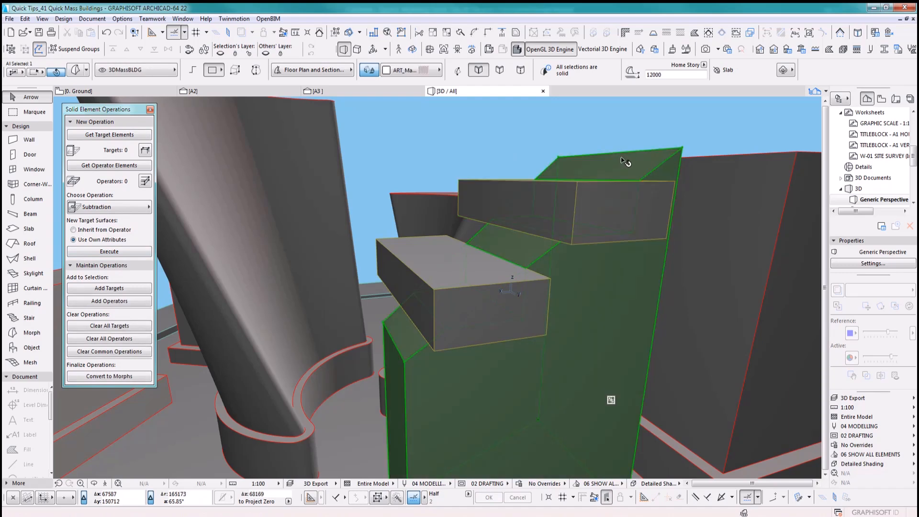
pyautogui.press('F5')
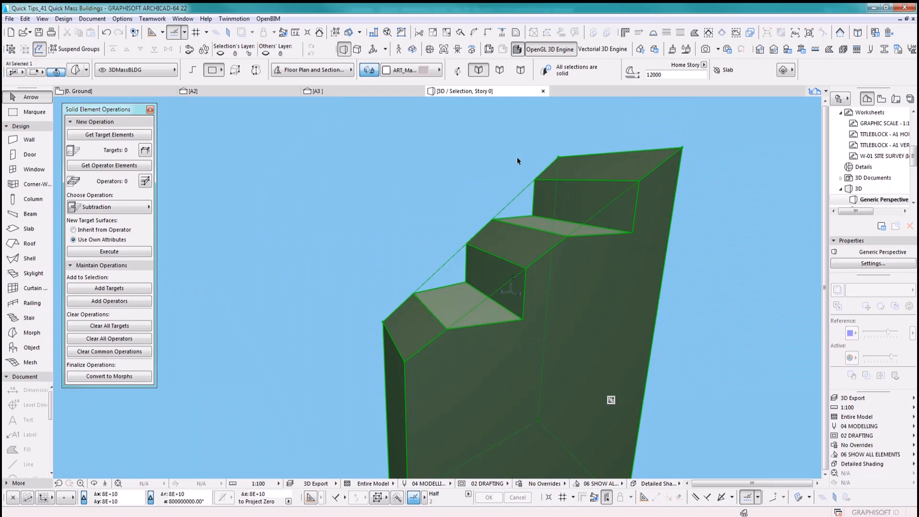
pyautogui.click(495, 158)
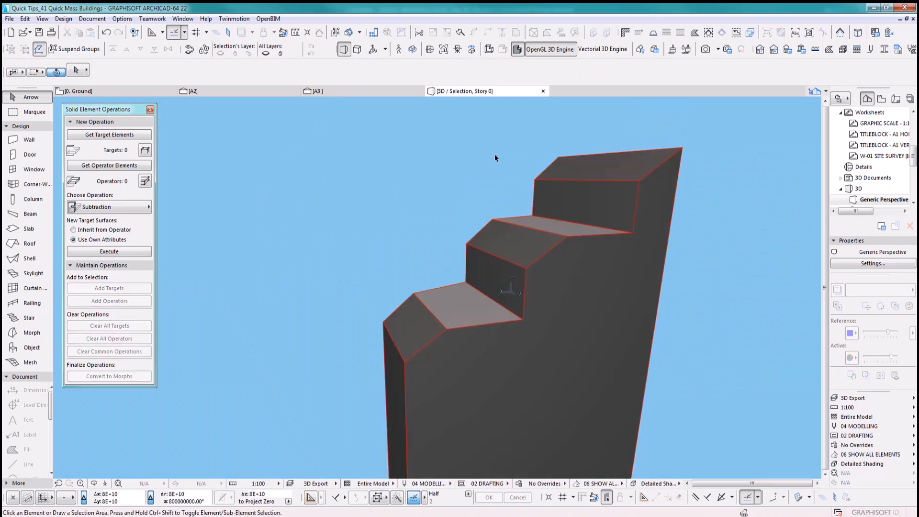
# Show the full 3D model, delete the upper bar to test the cut, and undo the deletion.
pyautogui.click(580, 200)
pyautogui.press('Delete')
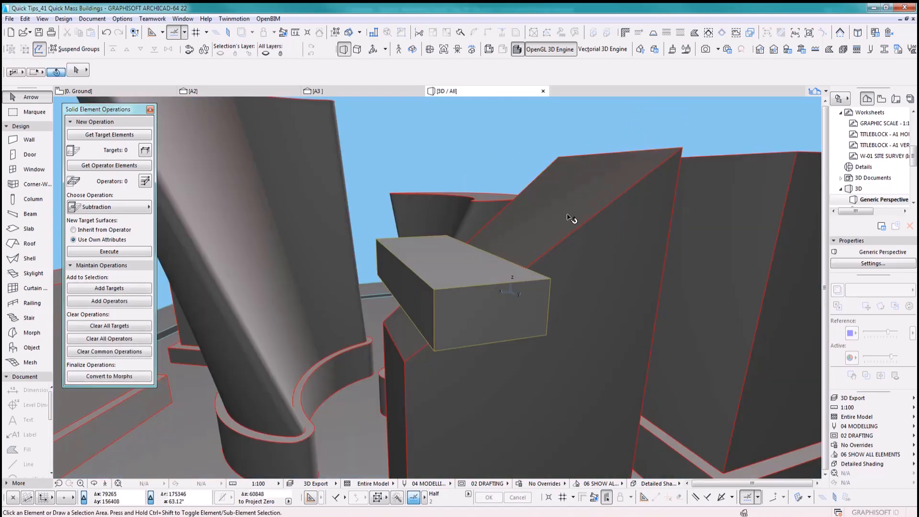
pyautogui.hotkey('ctrl', 'z')
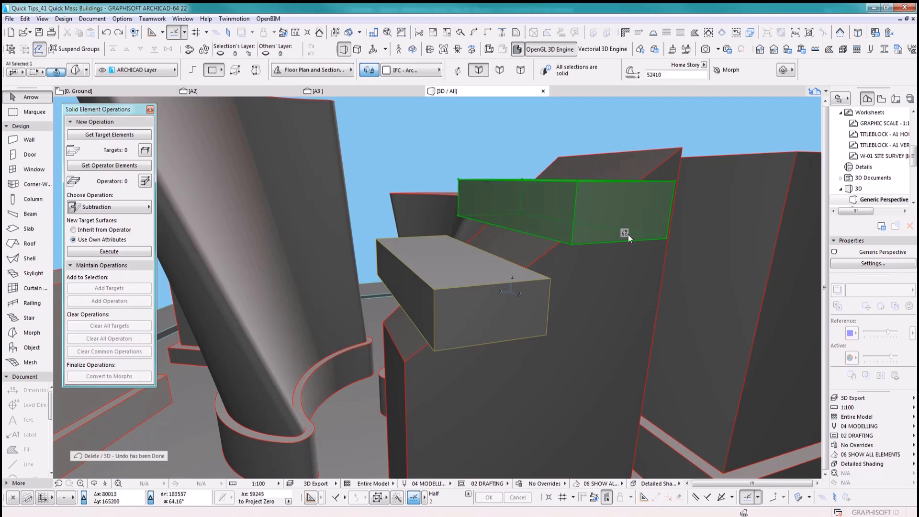
# Convert the sloping block with its subtractions into a morph.
pyautogui.click(639, 163)
pyautogui.rightClick(637, 165)
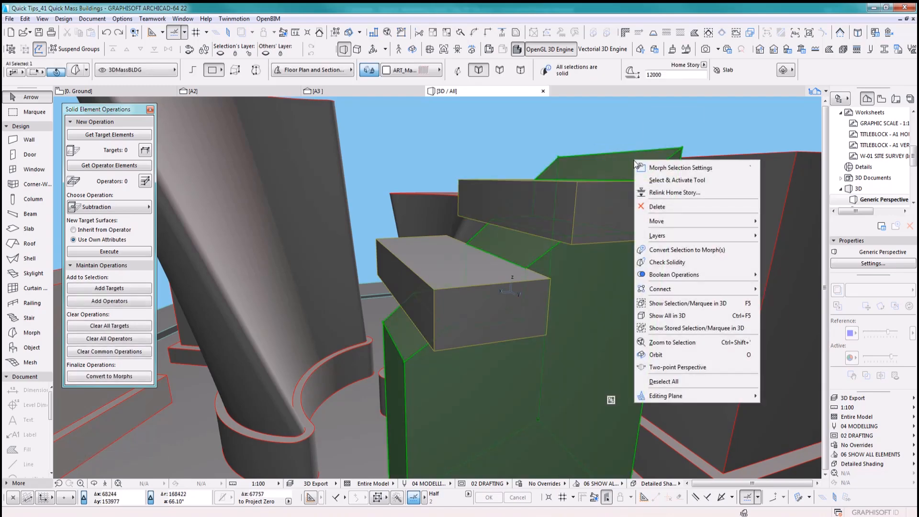
pyautogui.click(679, 250)
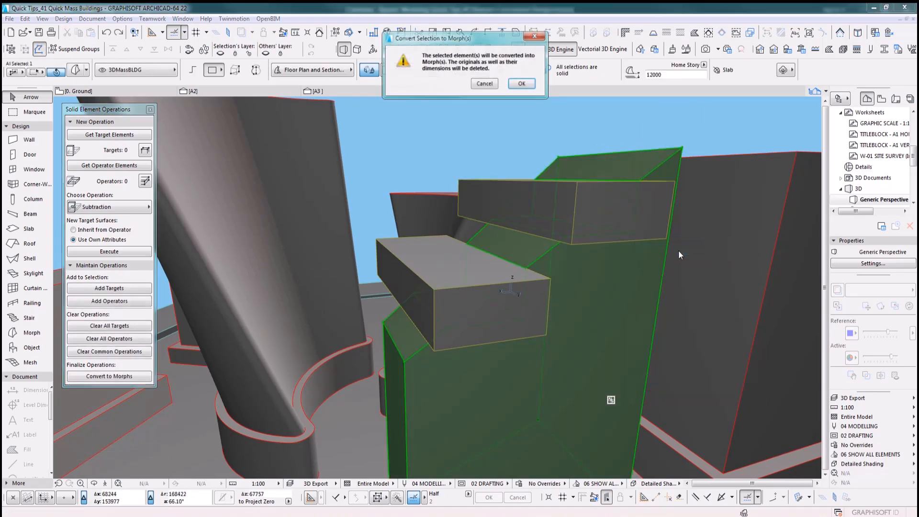
pyautogui.click(522, 84)
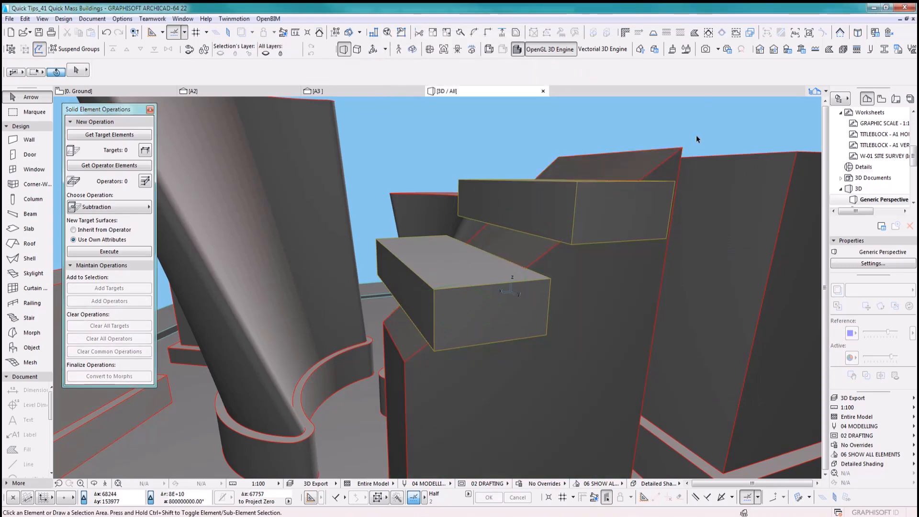
# Delete the upper and lower cutting bars and view the stepped block from the other side.
pyautogui.click(610, 220)
pyautogui.press('Delete')
pyautogui.click(522, 323)
pyautogui.press('Delete')
pyautogui.scroll(-5, 595, 346)
pyautogui.keyDown('shift'); pyautogui.moveTo(550, 377); pyautogui.dragTo(422, 267, button='middle'); pyautogui.keyUp('shift')
pyautogui.keyDown('shift'); pyautogui.moveTo(412, 303); pyautogui.dragTo(501, 310, button='middle'); pyautogui.keyUp('shift')
pyautogui.scroll(3, 411, 299)
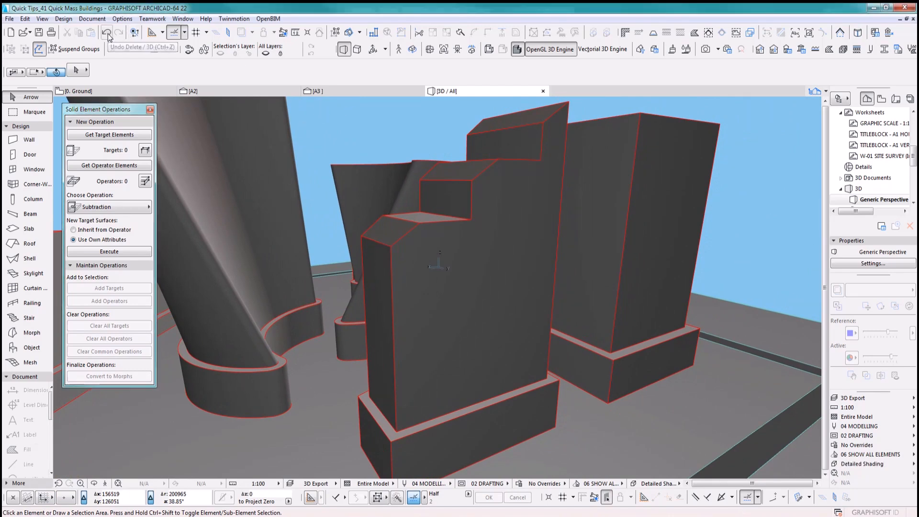
# Undo the deletion of the lower bar.
pyautogui.click(108, 36)
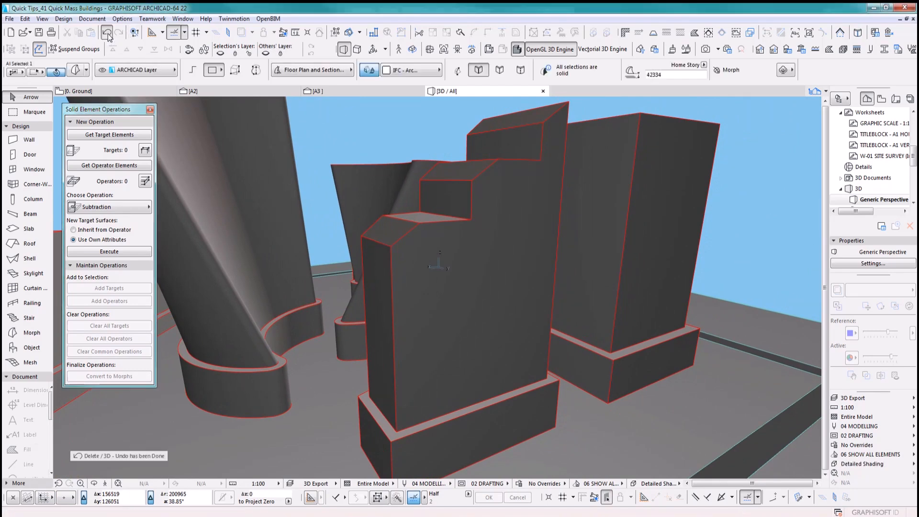
pyautogui.moveTo(428, 191)
pyautogui.mouseDown(button='middle')
pyautogui.moveTo(439, 319)
pyautogui.moveTo(425, 270)
pyautogui.mouseUp(button='middle')
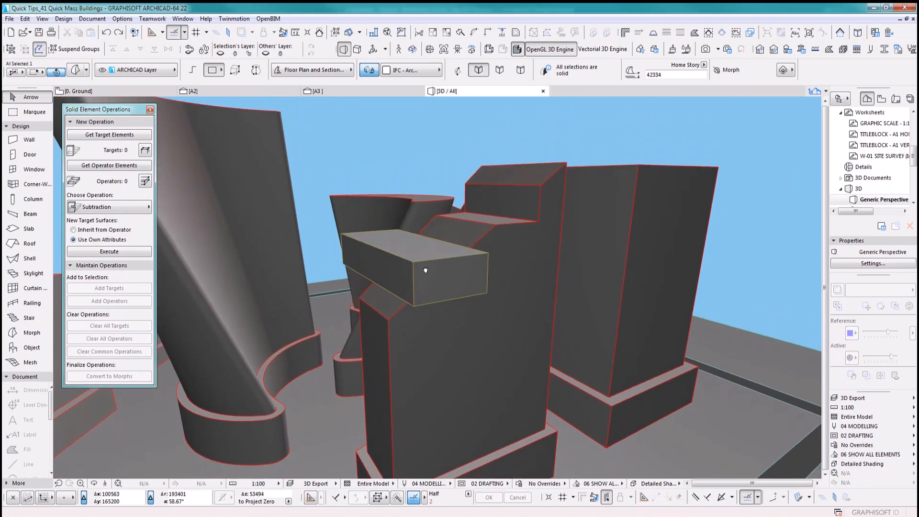
pyautogui.click(621, 134)
# In section A3, move the bar down onto the stepped block's body and rotate it 90° so it stands upright.
pyautogui.click(349, 91)
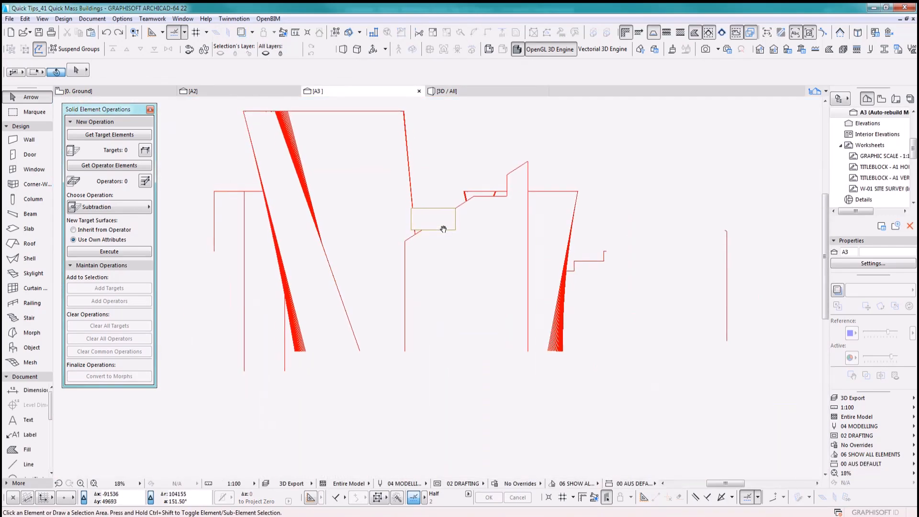
pyautogui.click(443, 227)
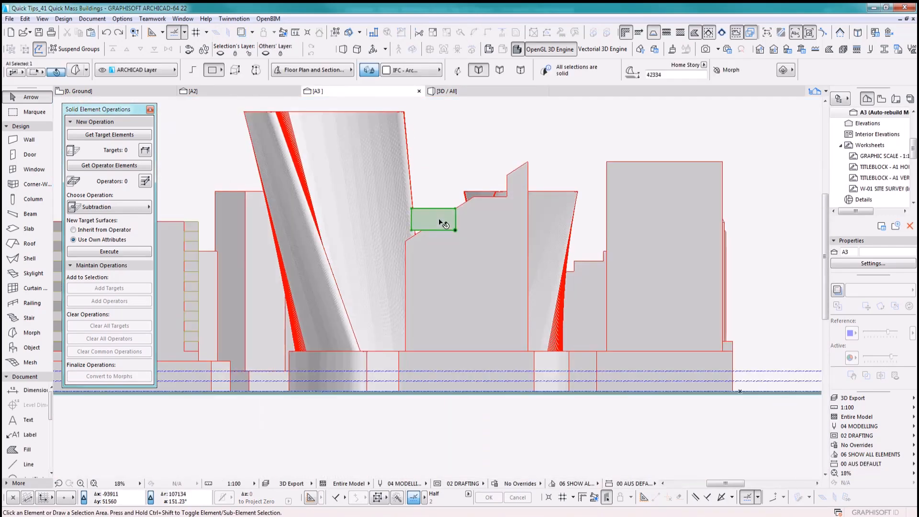
pyautogui.moveTo(434, 232); pyautogui.dragTo(446, 280)
pyautogui.hotkey('ctrl', 'e')
pyautogui.click(445, 269)
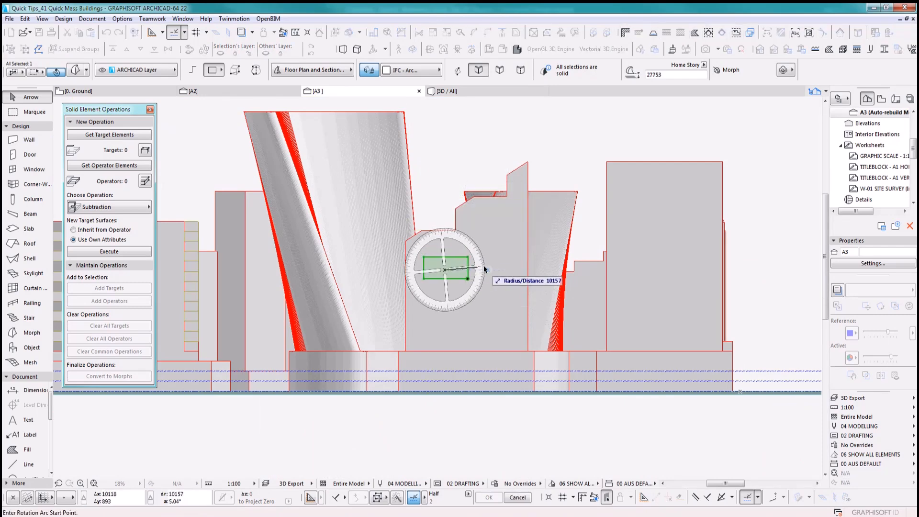
pyautogui.click(491, 273)
pyautogui.click(451, 177)
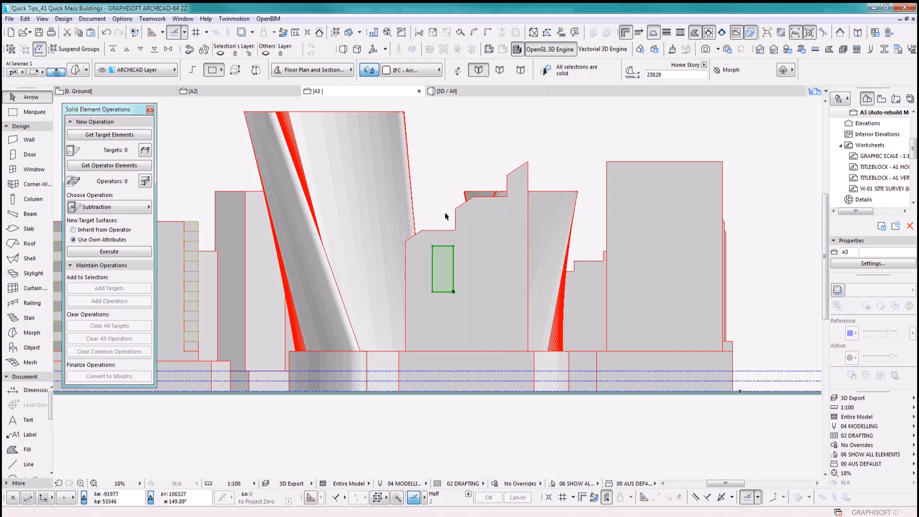
# Drag the upright bar closer to the stepped block's low-side edge, just below the lowest sloping edge.
pyautogui.scroll(3, 441, 271)
pyautogui.moveTo(450, 207); pyautogui.dragTo(453, 184, button='middle')
pyautogui.scroll(1, 452, 184)
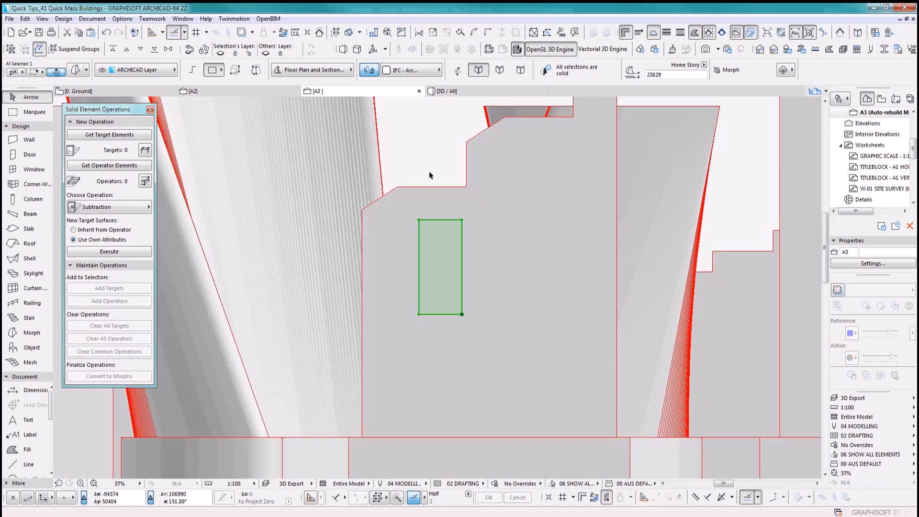
pyautogui.hotkey('ctrl', 'd')
pyautogui.click(445, 274)
pyautogui.click(424, 283)
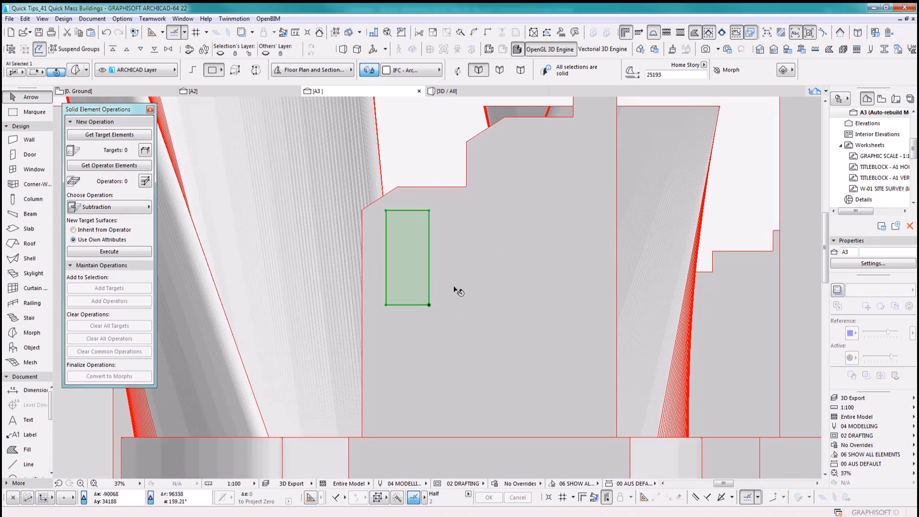
pyautogui.scroll(-4, 452, 287)
pyautogui.moveTo(459, 284); pyautogui.dragTo(476, 283, button='middle')
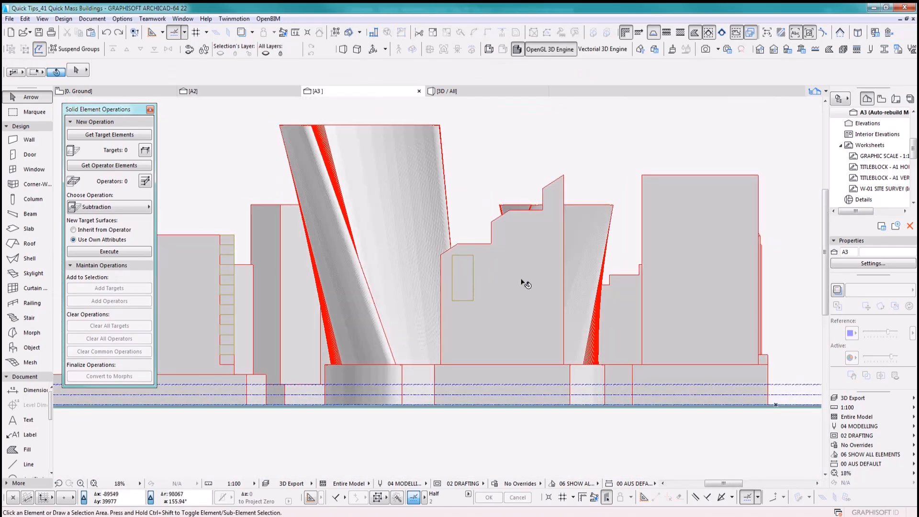
# Isolate the stepped block and the upright bar together in 3D.
pyautogui.press('F3')
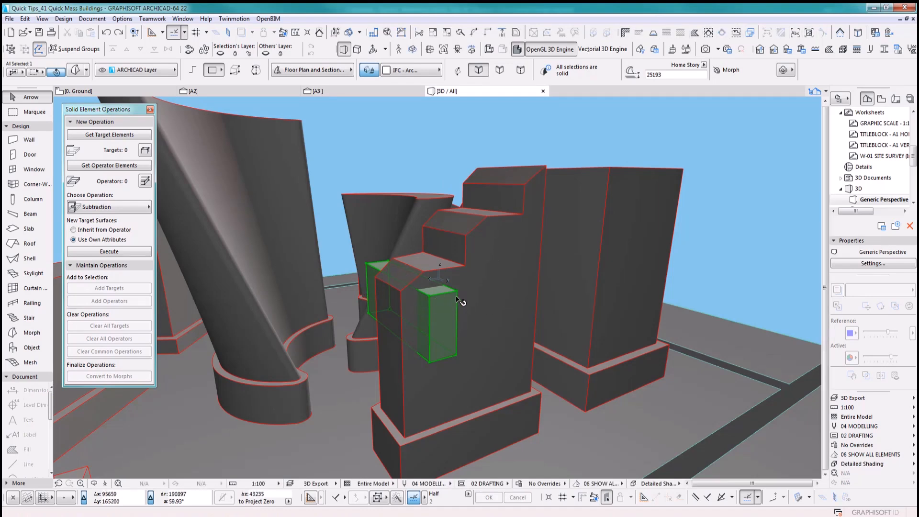
pyautogui.press('F5')
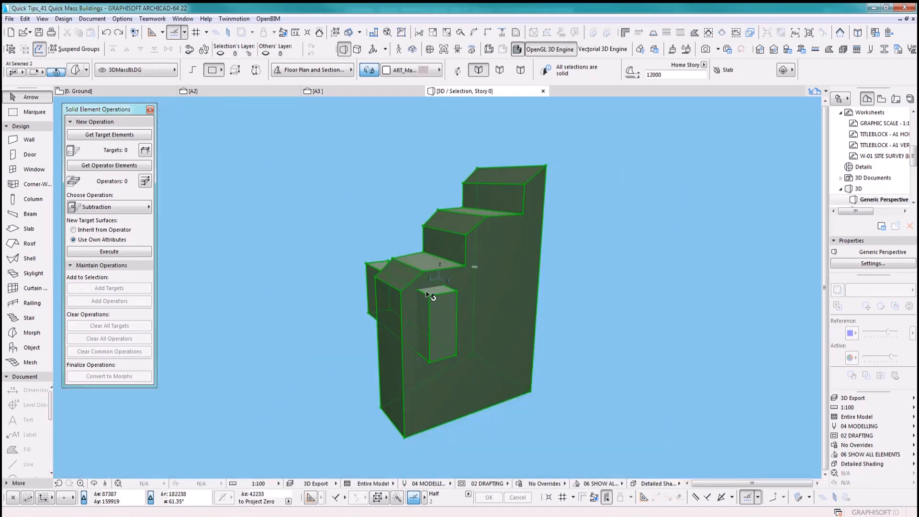
pyautogui.keyDown('shift'); pyautogui.moveTo(419, 312); pyautogui.dragTo(670, 318, button='middle'); pyautogui.keyUp('shift')
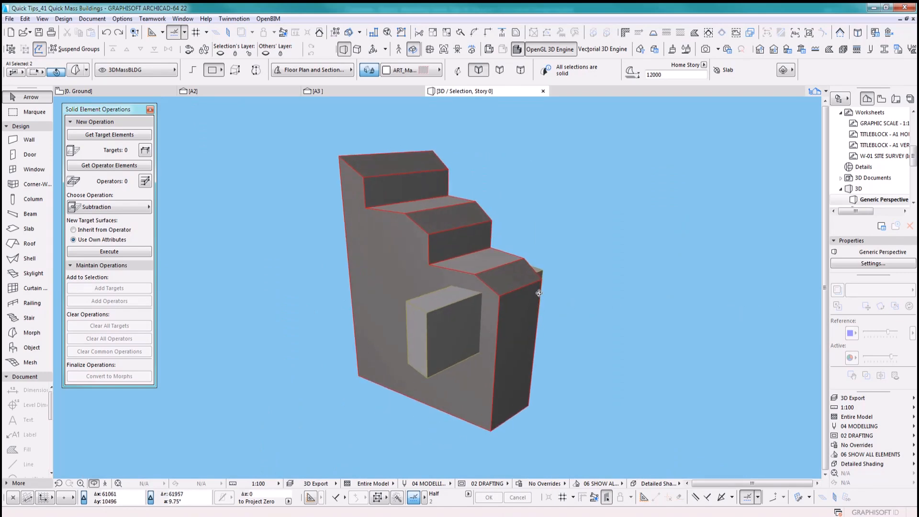
pyautogui.scroll(2, 536, 288)
pyautogui.click(622, 265)
# Push the bar's protruding end face about 29345 mm through the block so the bar remains only on the opposite side.
pyautogui.click(403, 357)
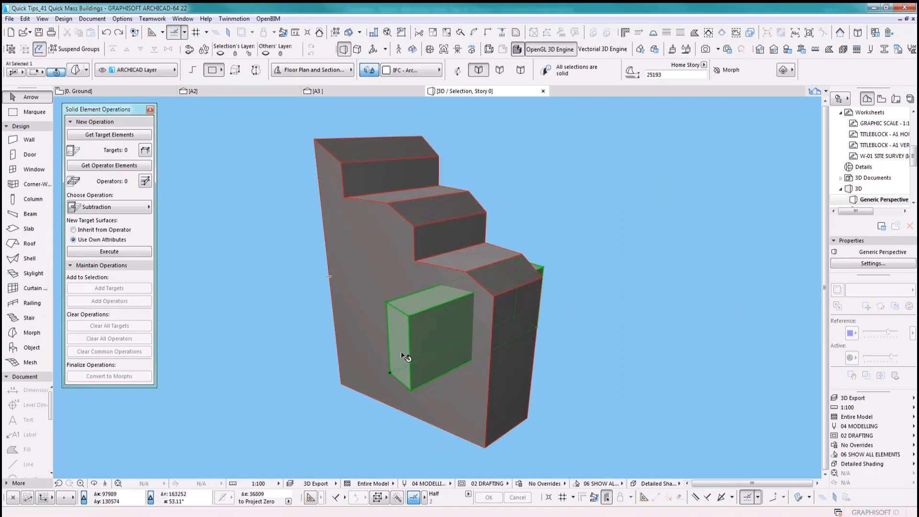
pyautogui.click(403, 354)
pyautogui.click(441, 395)
pyautogui.moveTo(550, 307); pyautogui.dragTo(366, 359, button='middle')
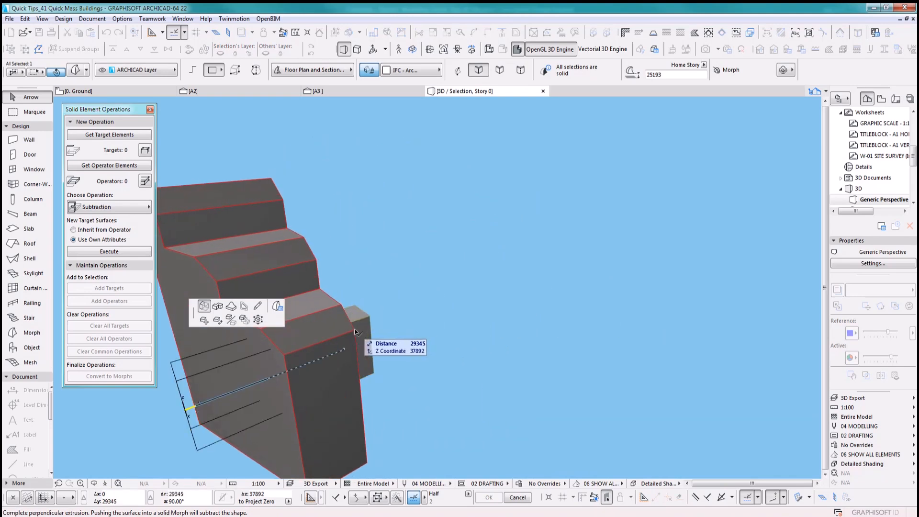
pyautogui.click(355, 331)
# On the opposite side of the block, push the upright bar's outer face inward slightly to make the bar shorter.
pyautogui.moveTo(417, 321); pyautogui.dragTo(106, 320)
pyautogui.scroll(4, 361, 310)
pyautogui.moveTo(302, 348); pyautogui.dragTo(425, 353, button='middle')
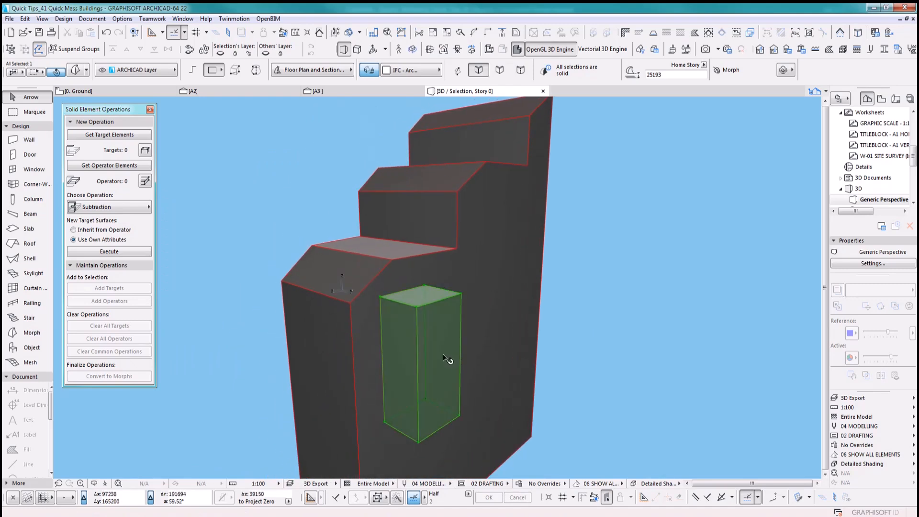
pyautogui.click(448, 359)
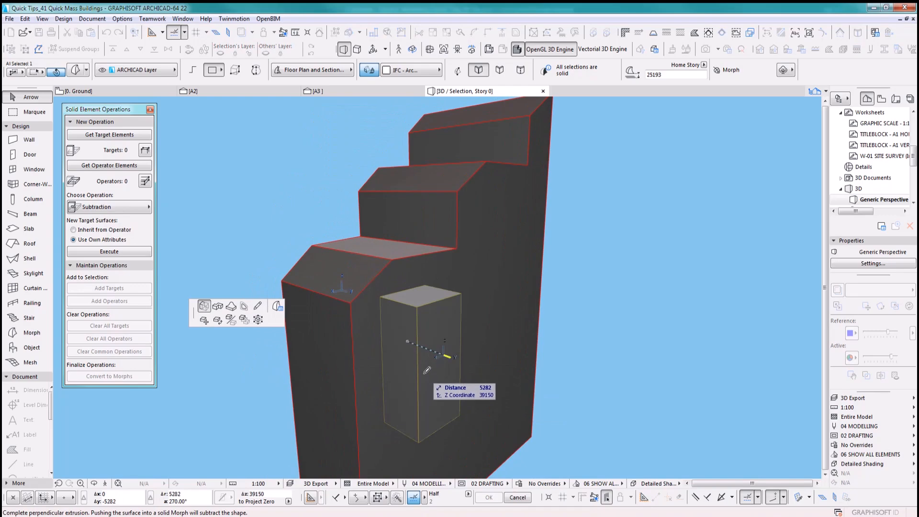
pyautogui.click(440, 352)
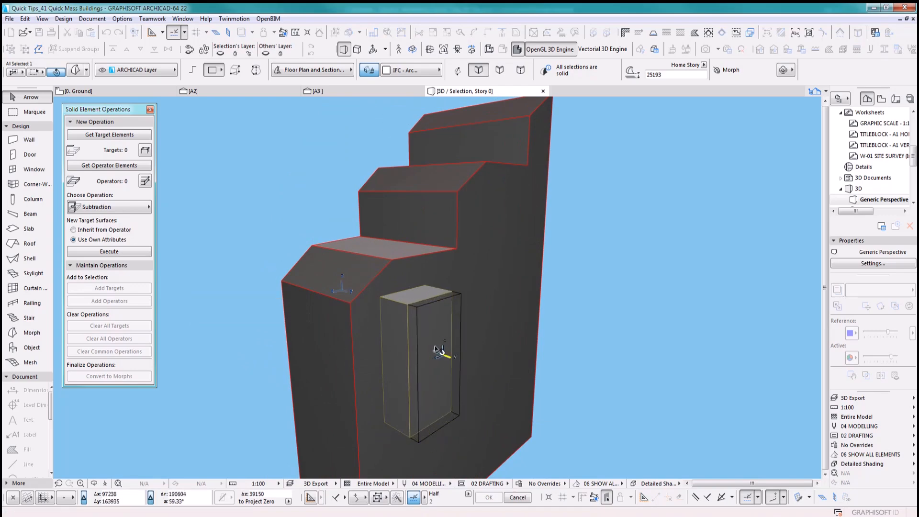
pyautogui.scroll(-2, 451, 369)
pyautogui.keyDown('shift'); pyautogui.moveTo(451, 371); pyautogui.dragTo(423, 278, button='middle'); pyautogui.keyUp('shift')
pyautogui.click(588, 257)
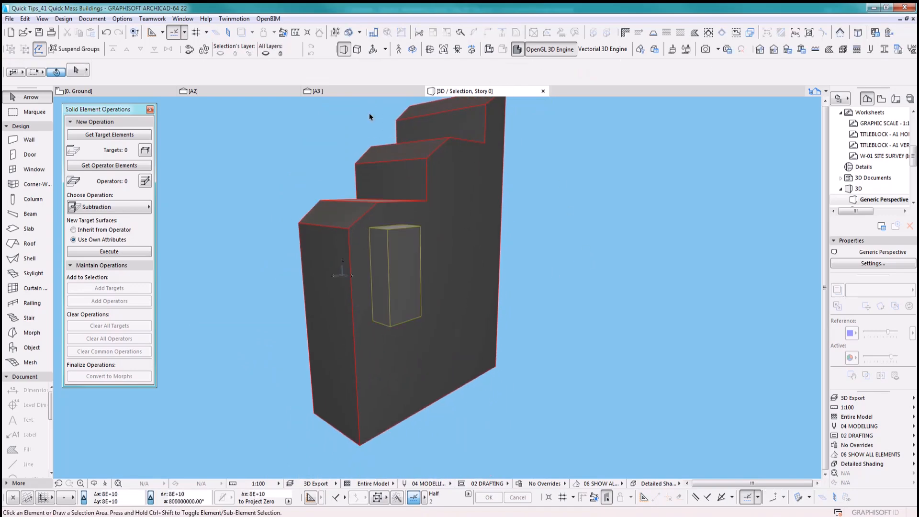
# In the A3 elevation, place four copies of the upright bar in a staggered arrangement across the stepped block's face.
pyautogui.click(318, 92)
pyautogui.click(473, 301)
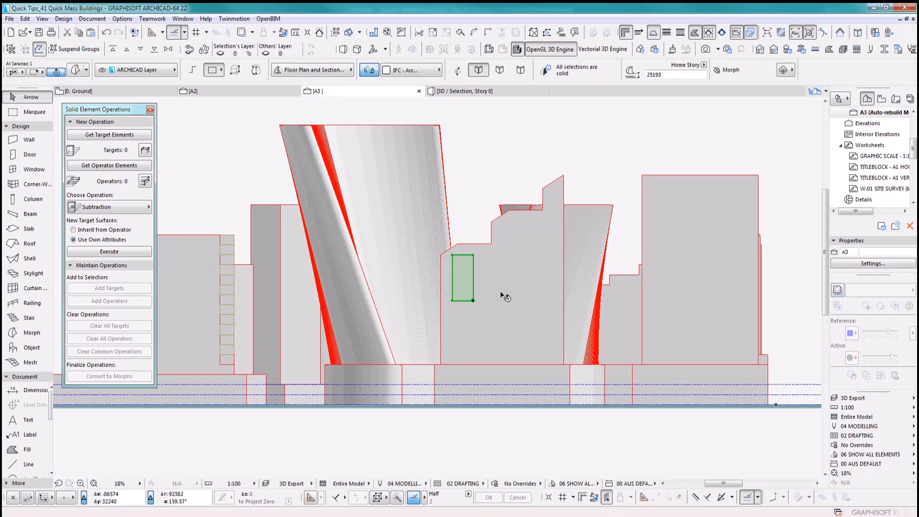
pyautogui.hotkey('ctrl', 'd')
pyautogui.click(460, 283)
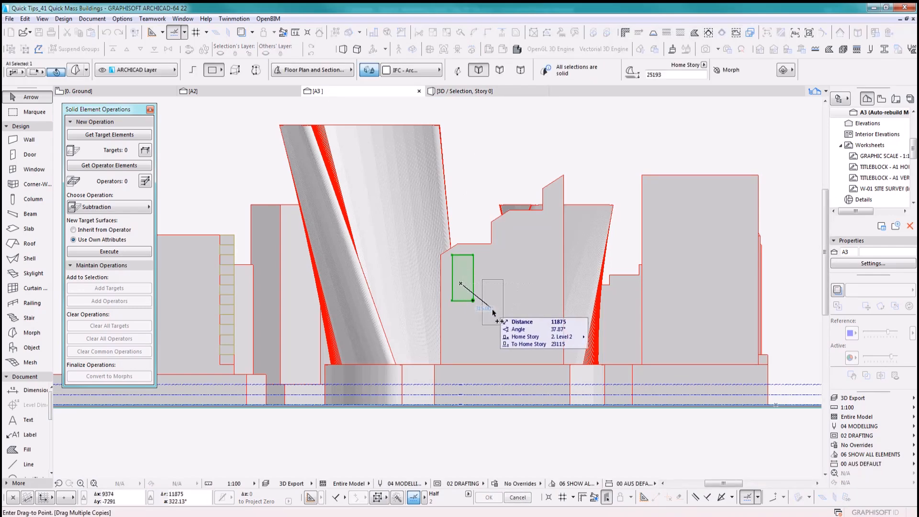
pyautogui.click(492, 311)
pyautogui.click(527, 344)
pyautogui.click(527, 283)
pyautogui.doubleClick(528, 231)
# Rotate the topmost bar copy 90 degrees so it lies horizontally and shift it slightly towards the block's low side.
pyautogui.hotkey('ctrl', 'e')
pyautogui.click(530, 233)
pyautogui.click(530, 188)
pyautogui.click(592, 233)
pyautogui.click(538, 235)
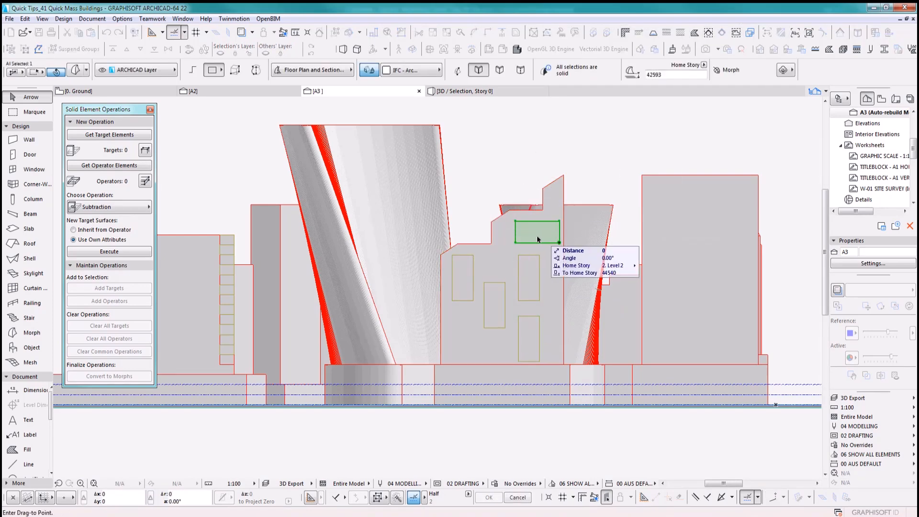
pyautogui.click(535, 236)
pyautogui.click(592, 144)
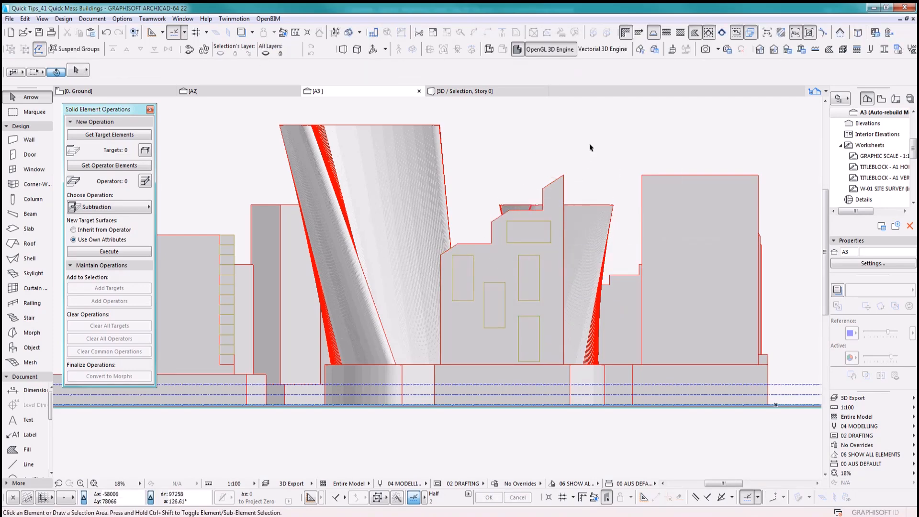
# Show the entire model in 3D and examine the stepped block's bars and the surrounding mass buildings.
pyautogui.press('F3')
pyautogui.keyDown('shift'); pyautogui.moveTo(574, 303); pyautogui.dragTo(498, 311, button='middle'); pyautogui.keyUp('shift')
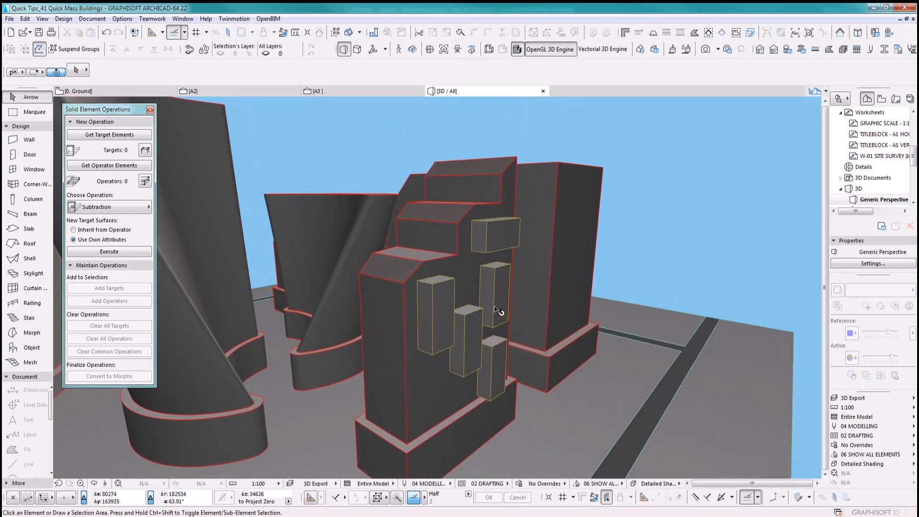
pyautogui.keyDown('shift'); pyautogui.moveTo(559, 353); pyautogui.dragTo(508, 324, button='middle'); pyautogui.keyUp('shift')
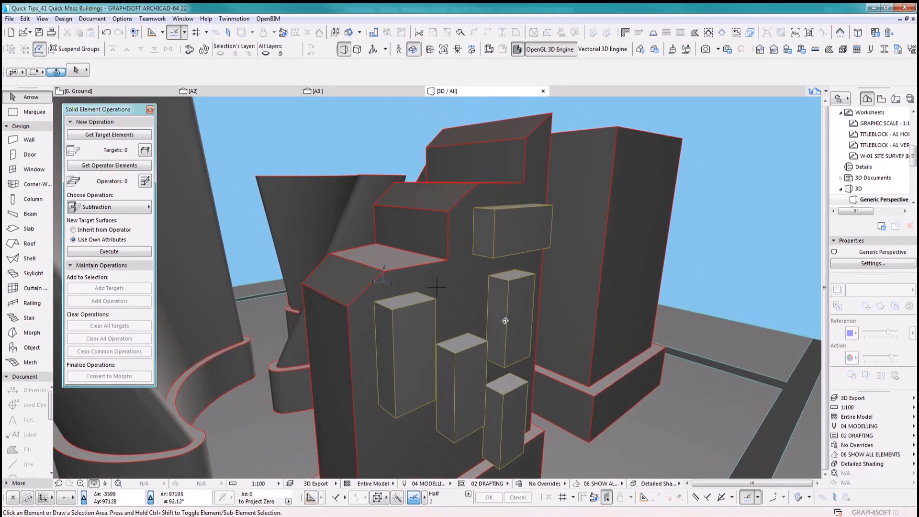
pyautogui.scroll(-5, 492, 310)
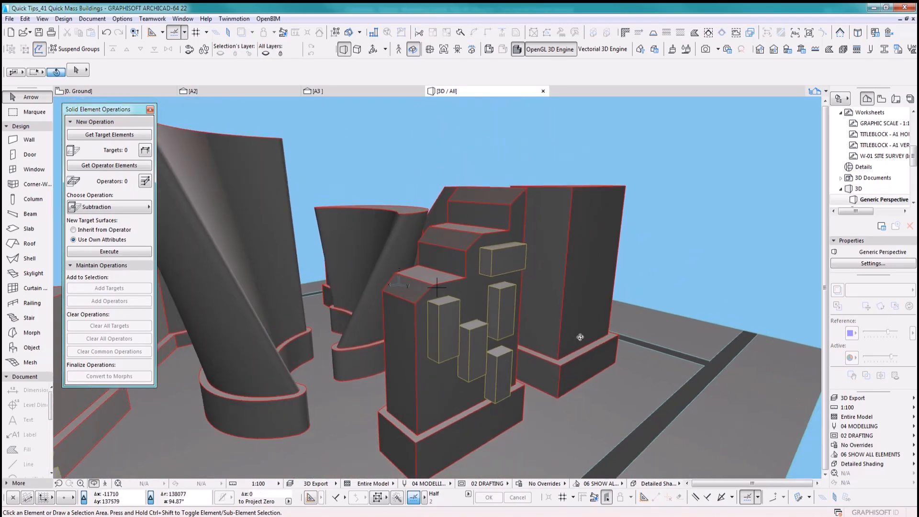
pyautogui.scroll(-10, 580, 337)
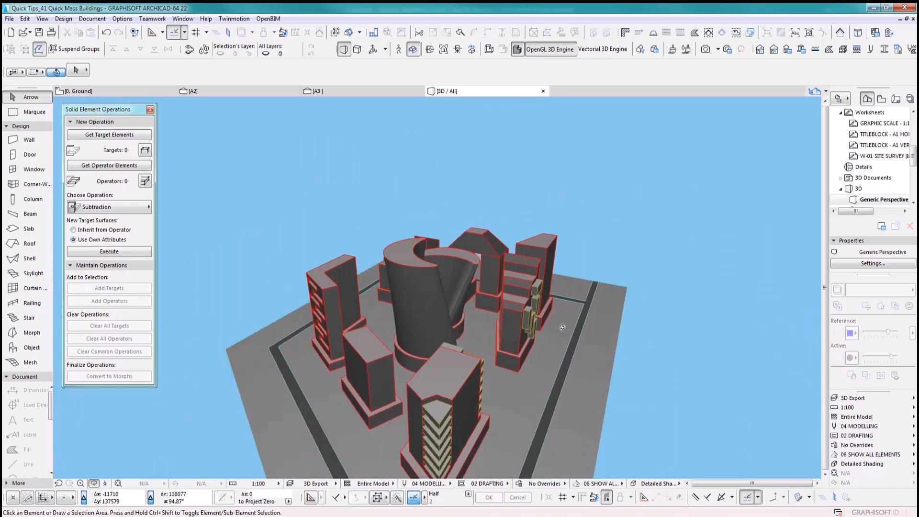
pyautogui.scroll(-3, 464, 339)
pyautogui.keyDown('shift'); pyautogui.moveTo(683, 367); pyautogui.dragTo(629, 305, button='middle'); pyautogui.keyUp('shift')
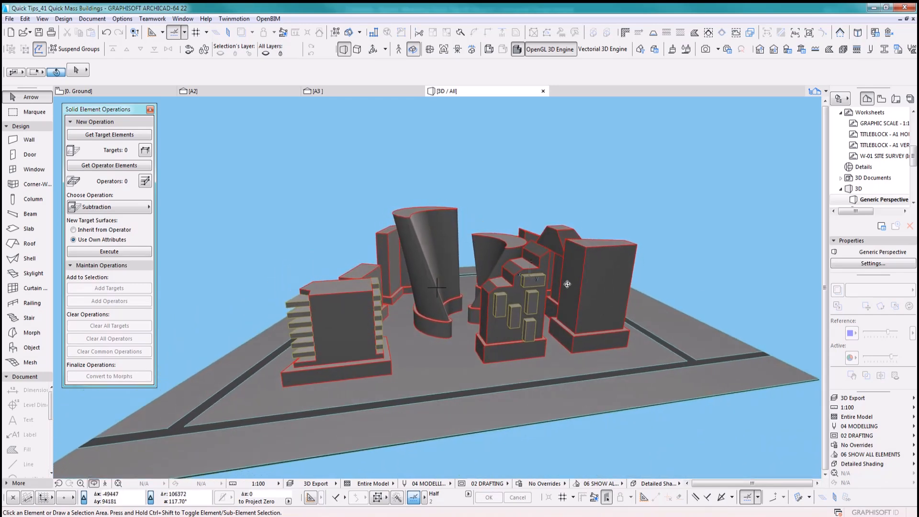
pyautogui.keyDown('shift'); pyautogui.moveTo(561, 287); pyautogui.dragTo(498, 294, button='middle'); pyautogui.keyUp('shift')
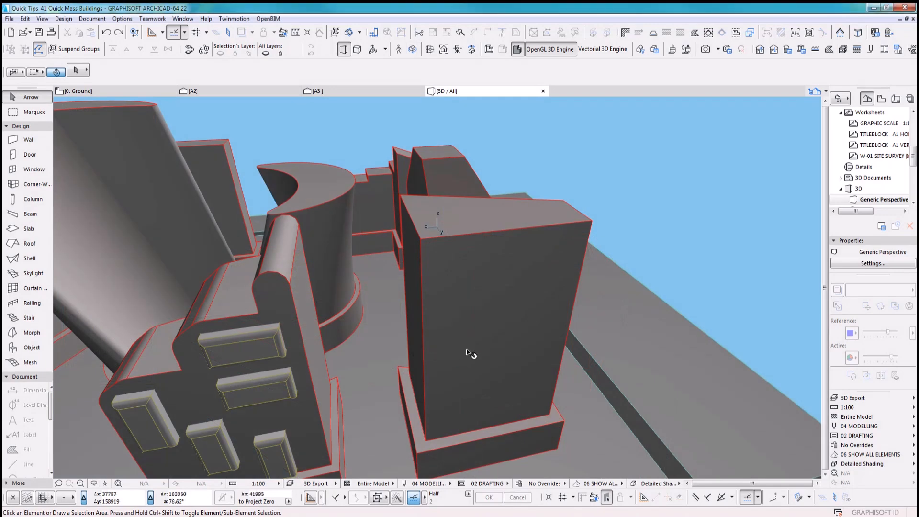
# Lower the top edge at the narrow end of the tall flat-topped block to about 40500 mm, making a sloping roof.
pyautogui.moveTo(468, 352)
pyautogui.mouseDown(button='middle')
pyautogui.moveTo(547, 384)
pyautogui.moveTo(486, 353)
pyautogui.moveTo(496, 311)
pyautogui.moveTo(412, 295)
pyautogui.moveTo(372, 318)
pyautogui.moveTo(400, 347)
pyautogui.mouseUp(button='middle')
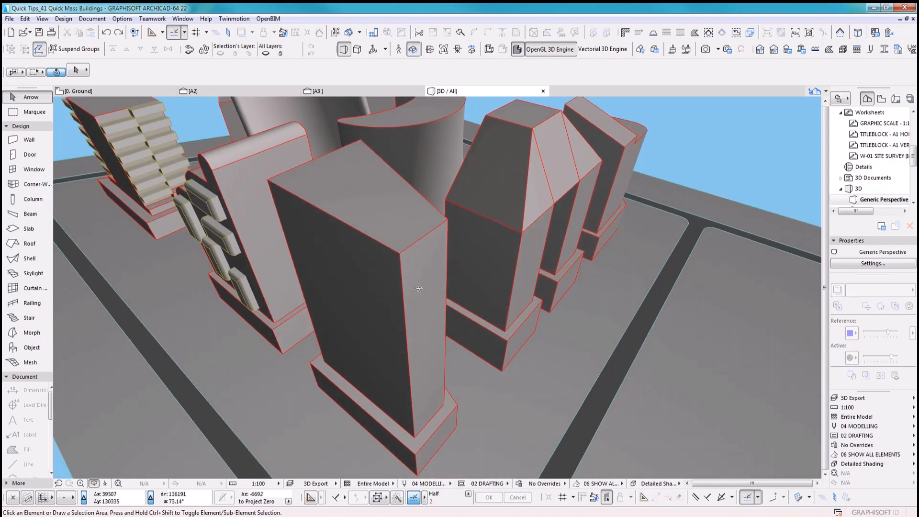
pyautogui.click(412, 249)
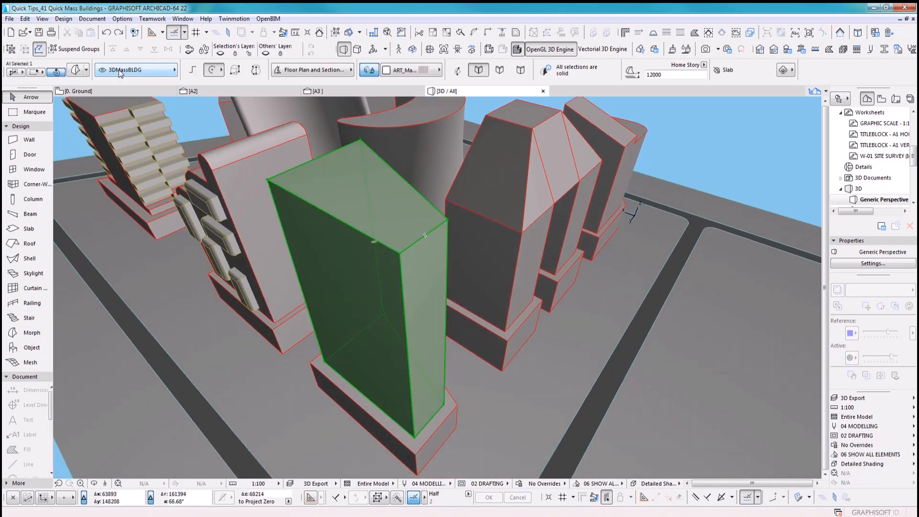
pyautogui.press('Escape')
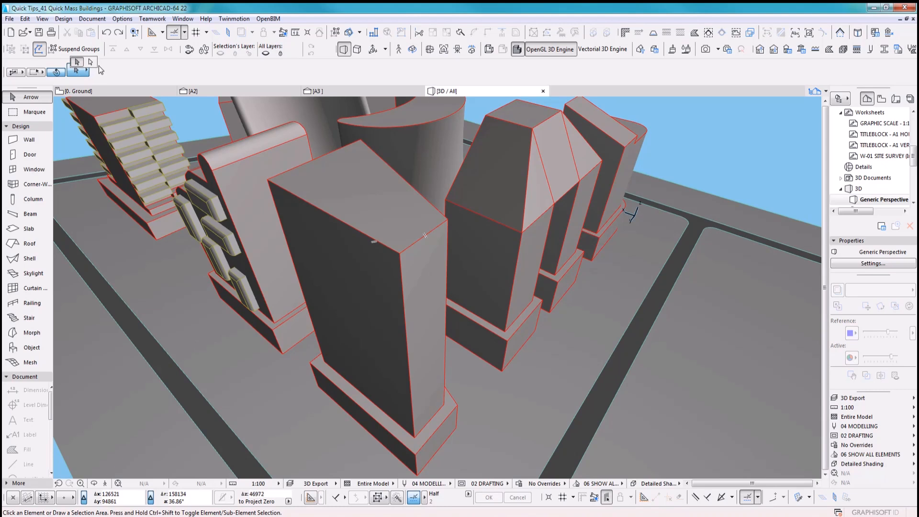
pyautogui.click(420, 245)
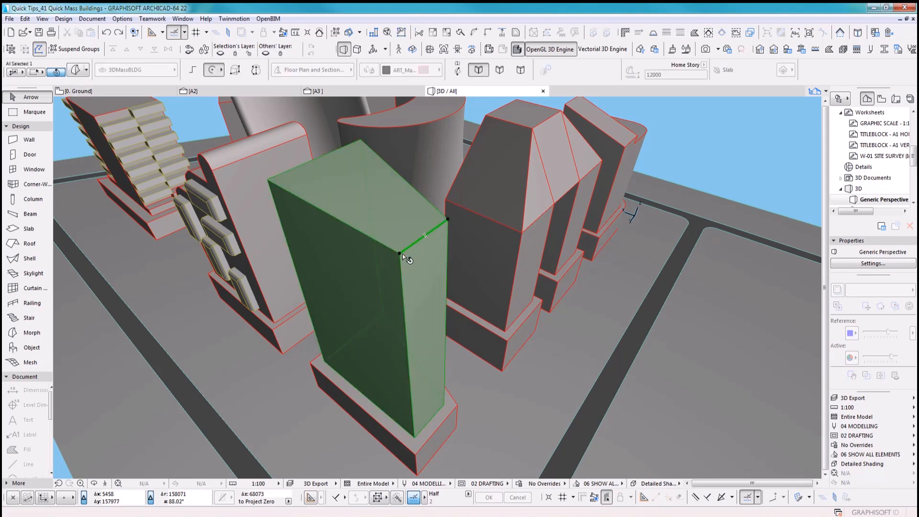
pyautogui.click(400, 254)
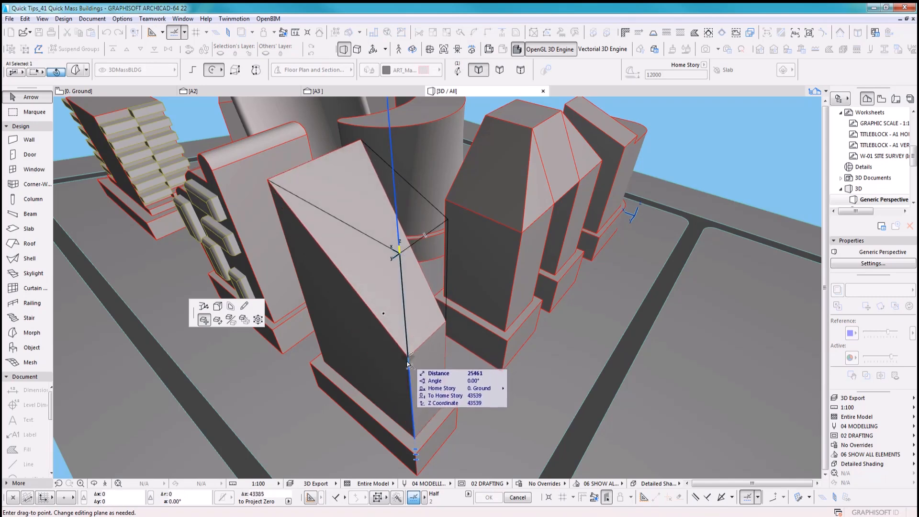
pyautogui.click(410, 369)
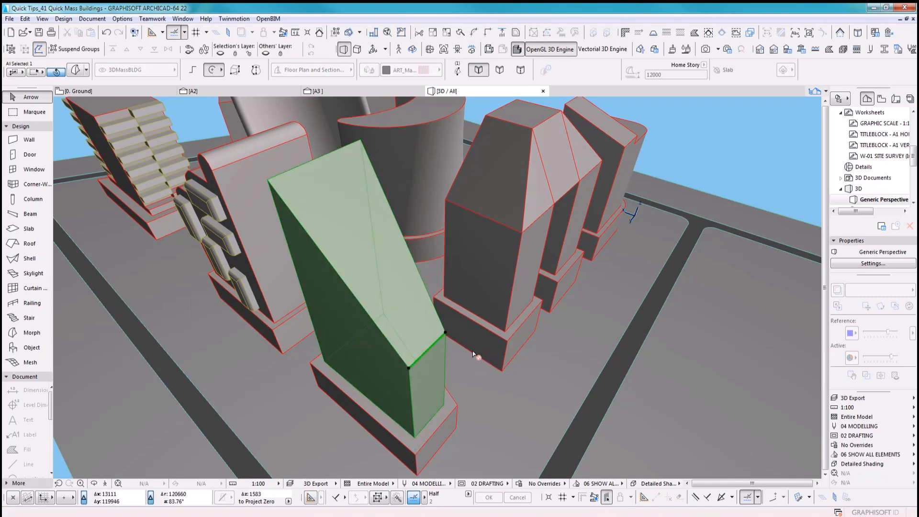
# Lower the sloping roof's low edge a bit further down the block's narrow end to steepen the slope.
pyautogui.keyDown('shift'); pyautogui.moveTo(461, 363); pyautogui.dragTo(445, 328, button='middle'); pyautogui.keyUp('shift')
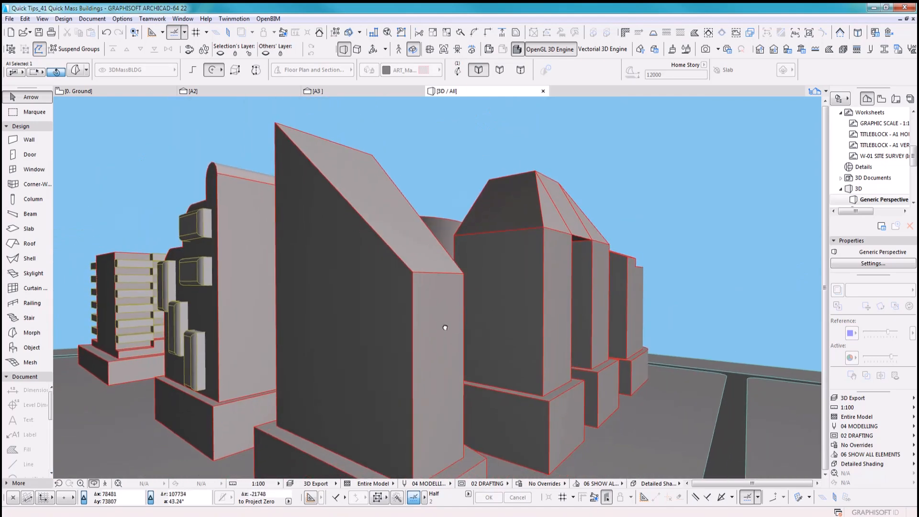
pyautogui.click(413, 273)
pyautogui.click(415, 327)
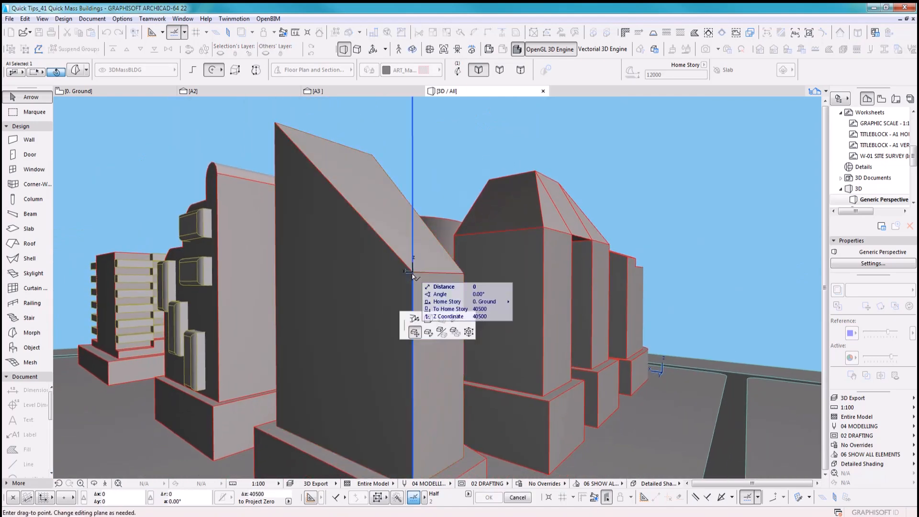
pyautogui.click(413, 303)
pyautogui.scroll(-3, 447, 290)
pyautogui.keyDown('shift'); pyautogui.moveTo(451, 289); pyautogui.dragTo(464, 389, button='middle'); pyautogui.keyUp('shift')
pyautogui.click(707, 174)
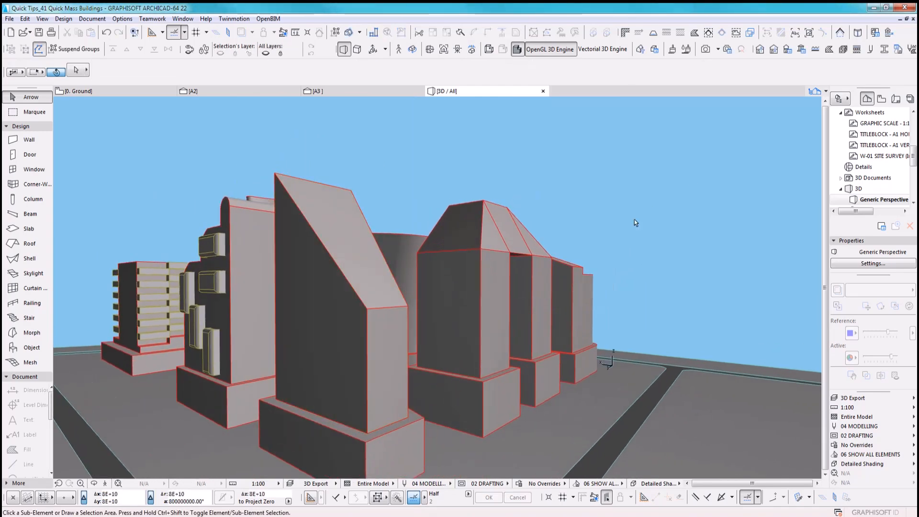
# Offset all edges of the sloping block's narrow end face inward slightly so the block tapers towards that end.
pyautogui.keyDown('ctrl'); pyautogui.keyDown('shift'); pyautogui.click(389, 341); pyautogui.keyUp('shift'); pyautogui.keyUp('ctrl')
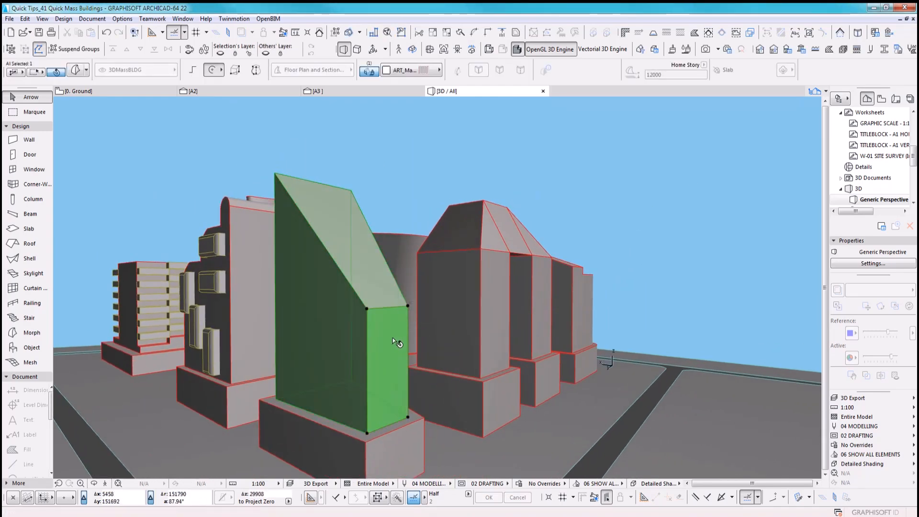
pyautogui.click(392, 337)
pyautogui.click(475, 387)
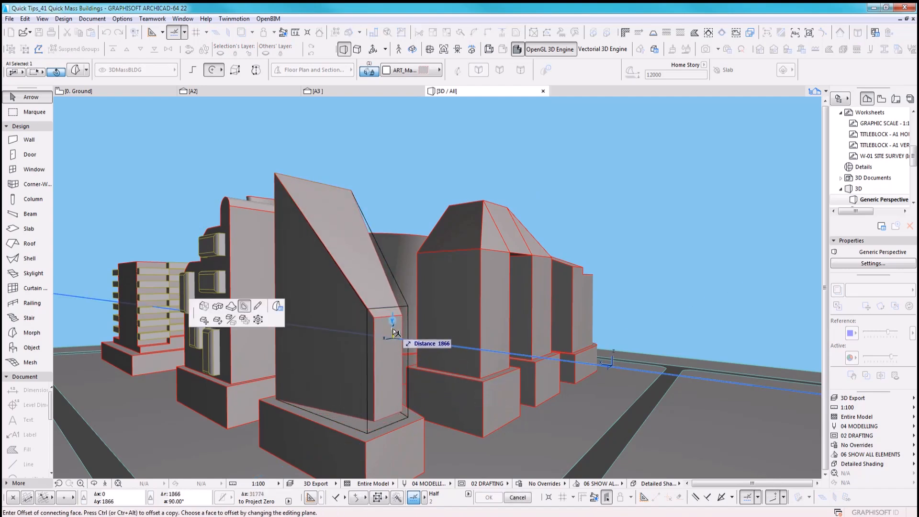
pyautogui.click(392, 329)
pyautogui.click(654, 254)
# Move the tapered end face's raised bottom edge down to the level of the podium's top surface.
pyautogui.keyDown('shift'); pyautogui.moveTo(418, 404); pyautogui.dragTo(379, 282, button='middle'); pyautogui.keyUp('shift')
pyautogui.scroll(6, 380, 285)
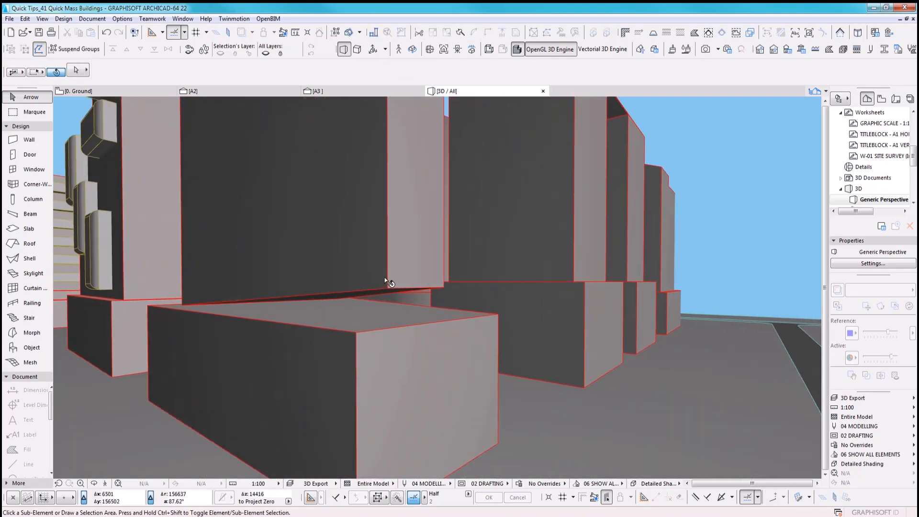
pyautogui.click(399, 344)
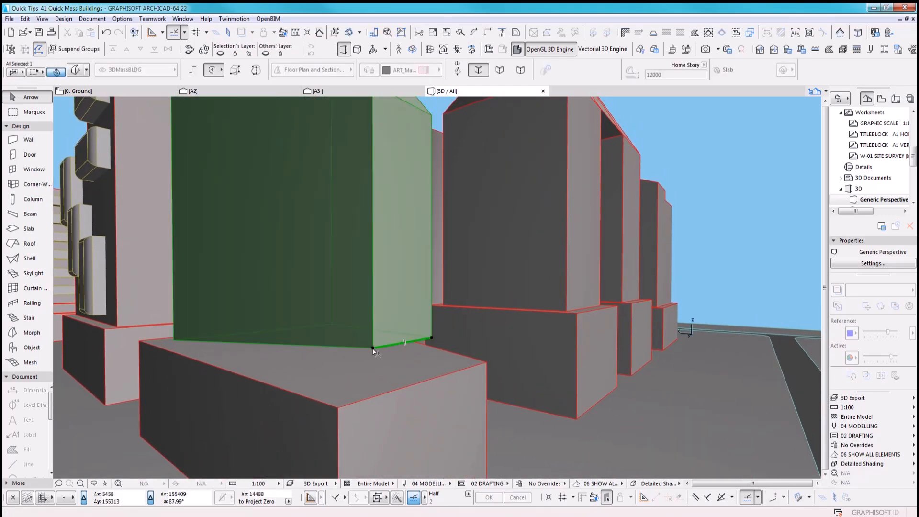
pyautogui.click(372, 348)
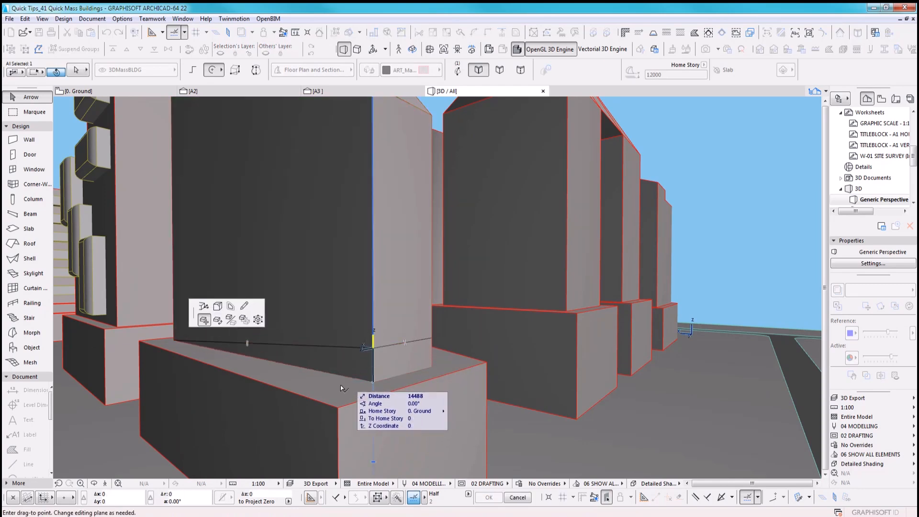
pyautogui.click(338, 406)
# Round the top edge at the high end of the tapered block's roof with a fillet.
pyautogui.keyDown('shift'); pyautogui.moveTo(404, 380); pyautogui.dragTo(441, 319, button='middle'); pyautogui.keyUp('shift')
pyautogui.keyDown('shift'); pyautogui.moveTo(434, 277); pyautogui.dragTo(469, 417, button='middle'); pyautogui.keyUp('shift')
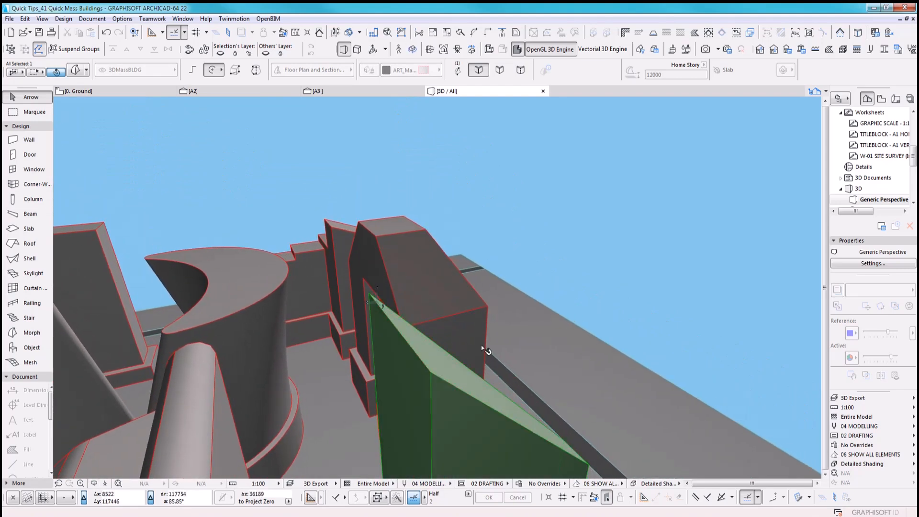
pyautogui.press('Escape')
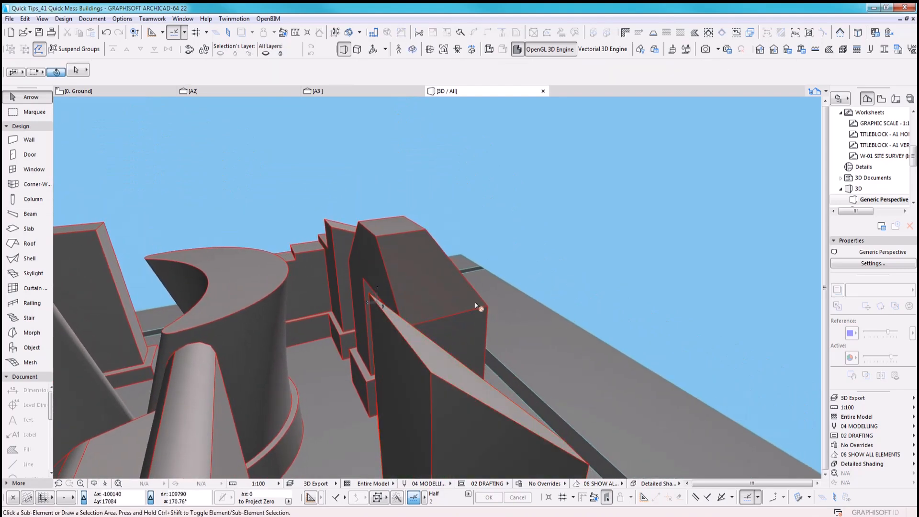
pyautogui.click(412, 349)
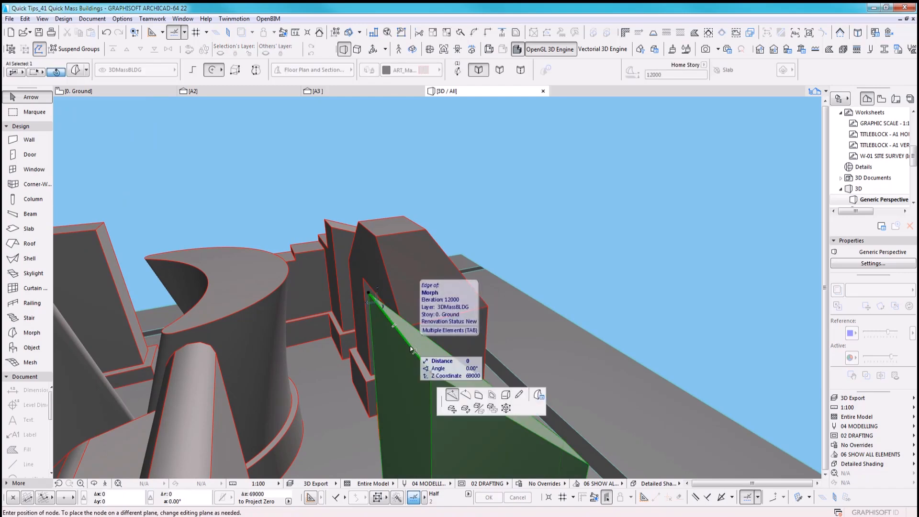
pyautogui.click(506, 395)
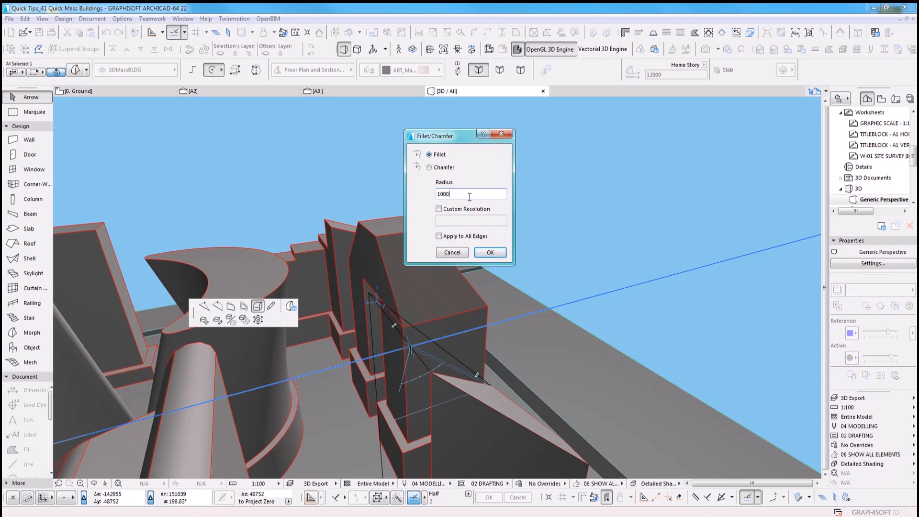
pyautogui.click(501, 255)
pyautogui.keyDown('shift'); pyautogui.moveTo(510, 410); pyautogui.dragTo(493, 297, button='middle'); pyautogui.keyUp('shift')
pyautogui.keyDown('shift'); pyautogui.moveTo(541, 294); pyautogui.dragTo(406, 241, button='middle'); pyautogui.keyUp('shift')
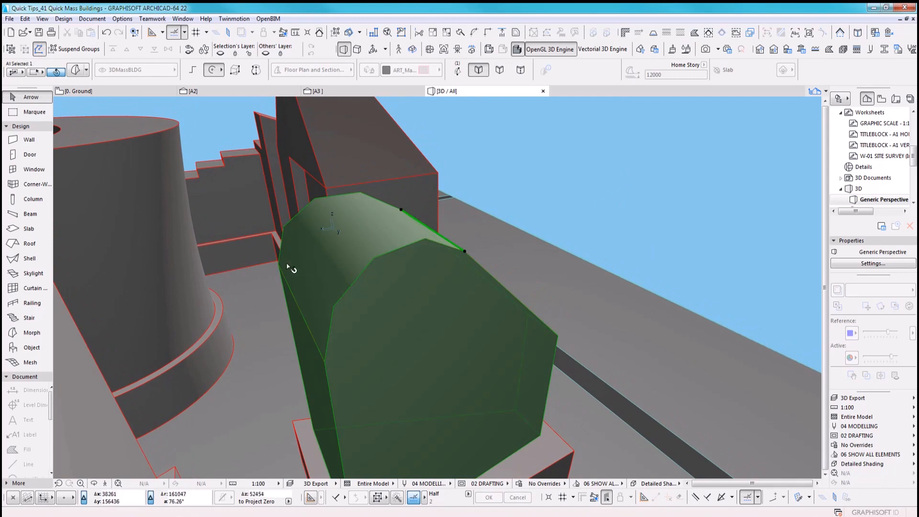
# Try to modify the rounded roof's segmentation with More Segments and Double Segments.
pyautogui.click(60, 20)
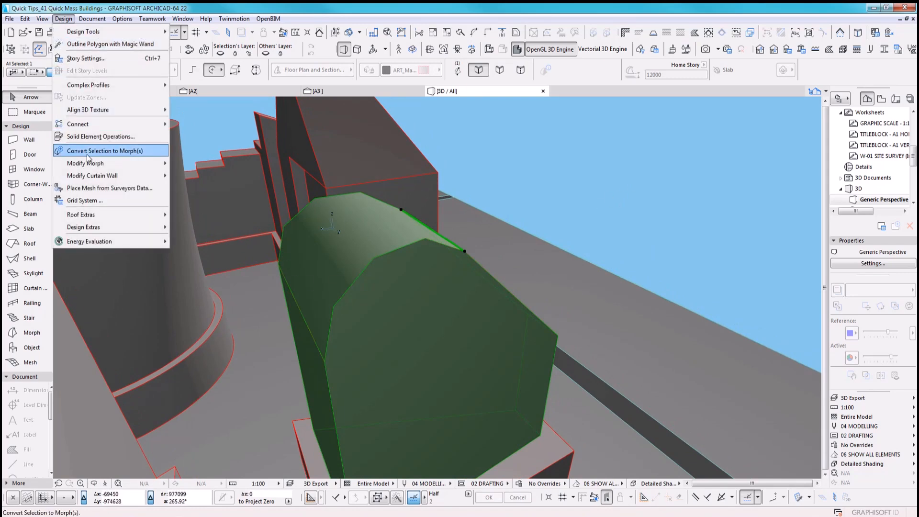
pyautogui.moveTo(93, 167)
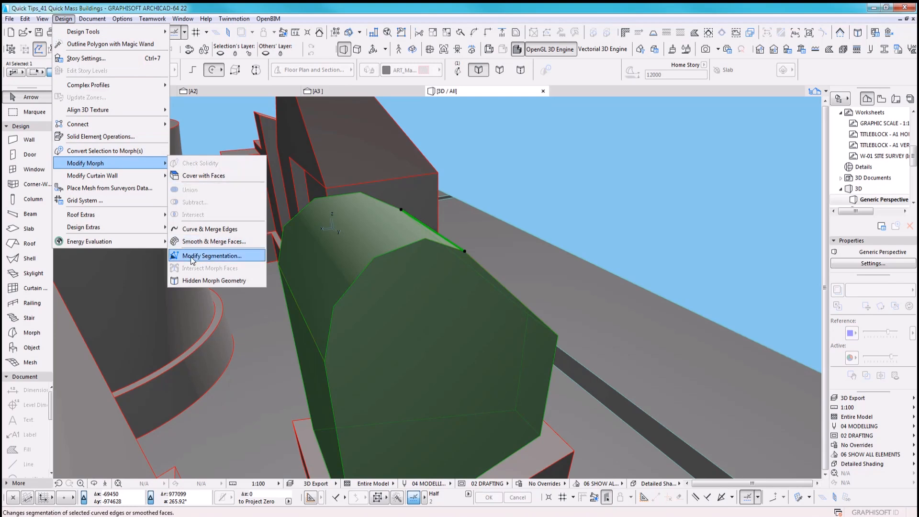
pyautogui.click(222, 256)
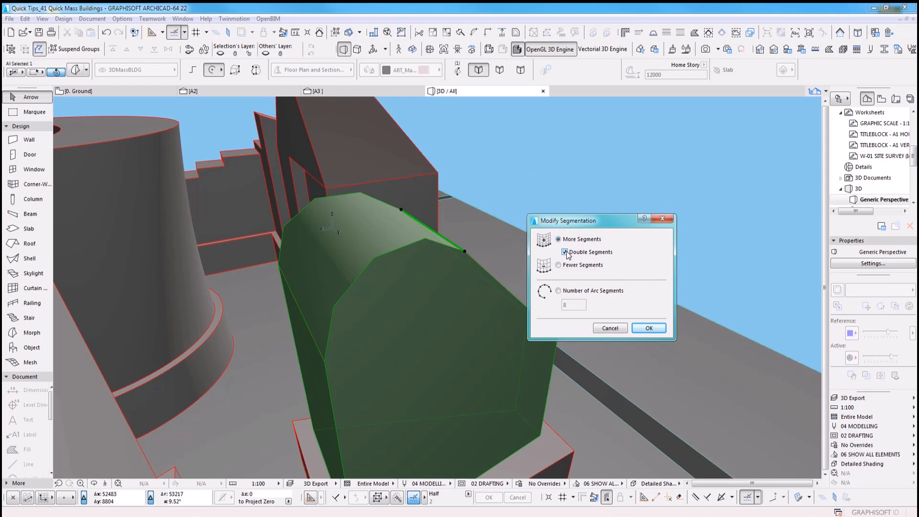
pyautogui.click(649, 329)
pyautogui.moveTo(421, 294); pyautogui.dragTo(387, 271, button='middle')
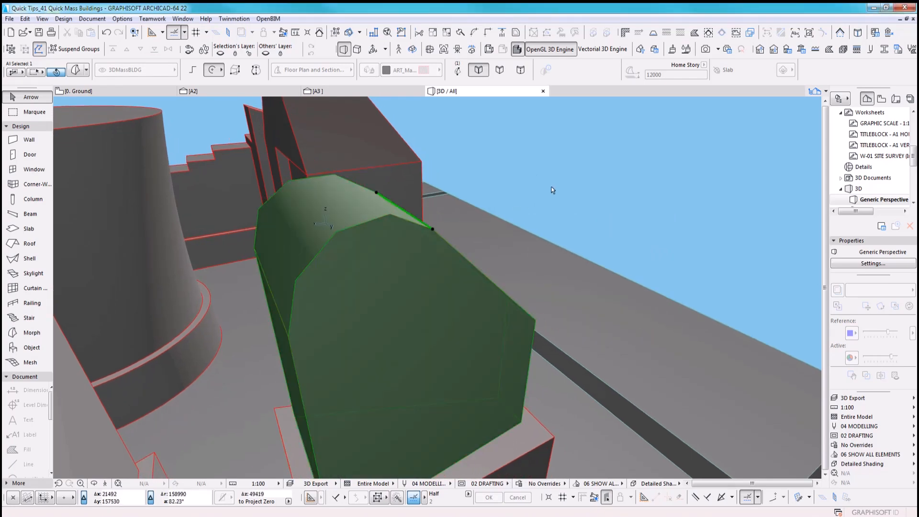
# Double the segments of the whole rounded, tapered block using Modify Segmentation with More Segments.
pyautogui.click(518, 174)
pyautogui.click(82, 71)
pyautogui.click(80, 59)
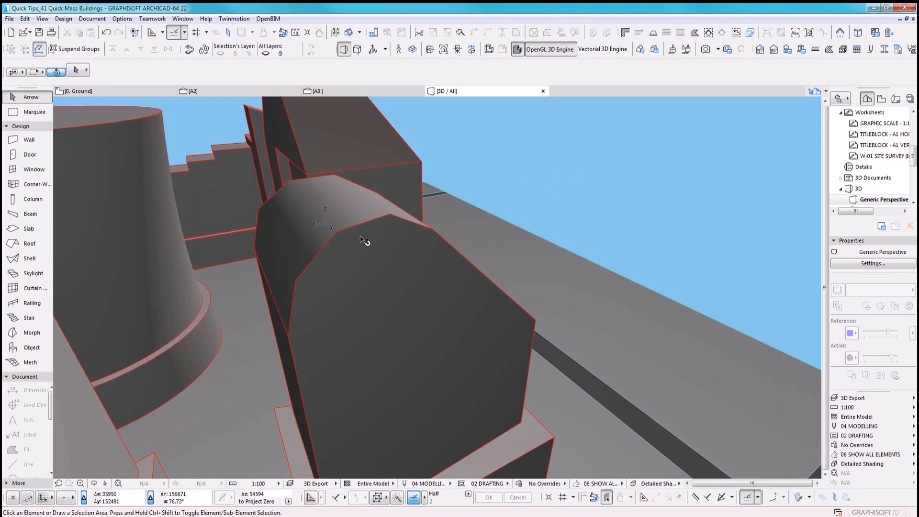
pyautogui.click(369, 246)
pyautogui.click(67, 20)
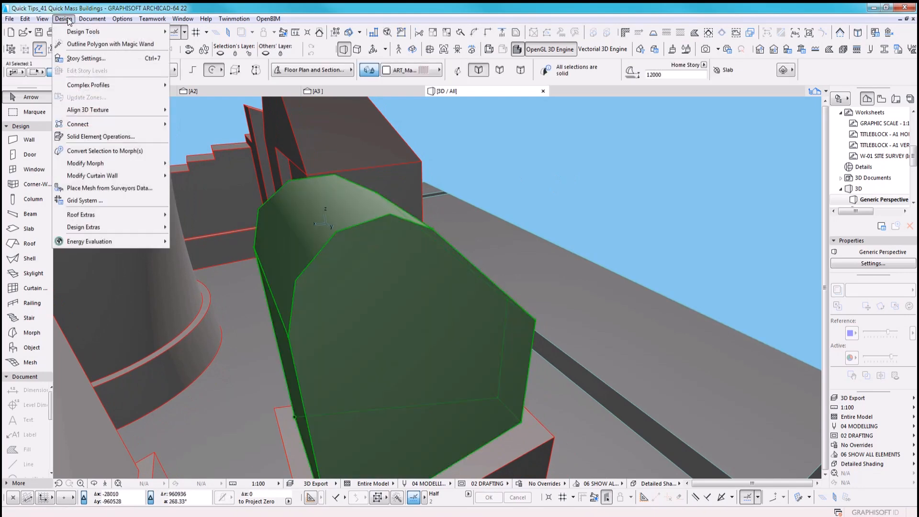
pyautogui.moveTo(111, 176)
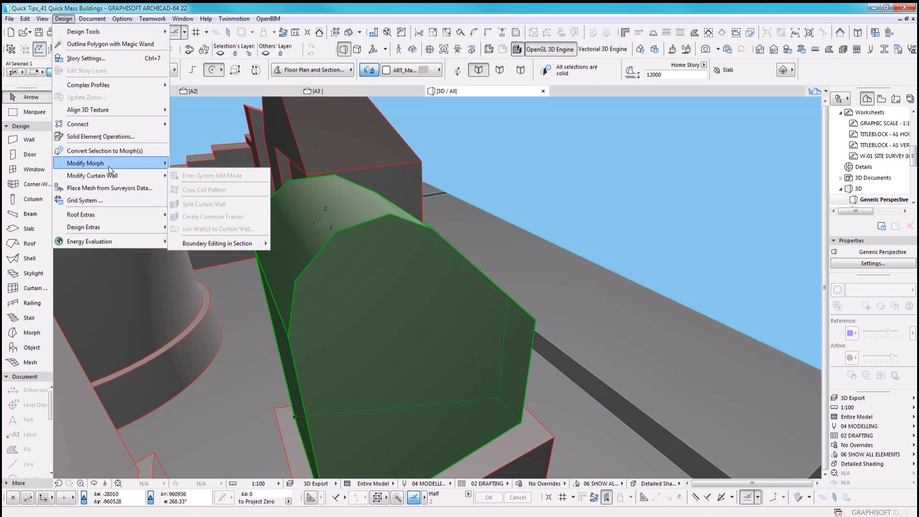
pyautogui.click(210, 256)
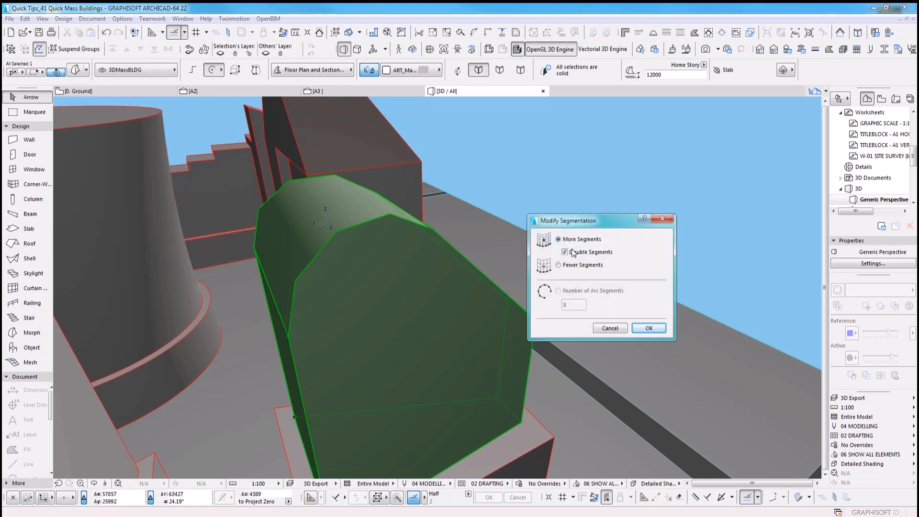
pyautogui.click(648, 328)
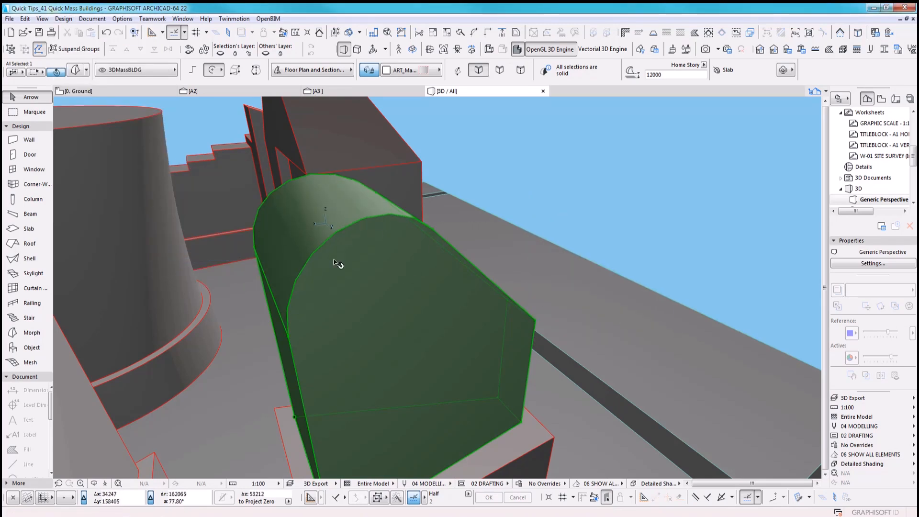
# Double the same block's segments a second time so the rounded roof becomes smoother.
pyautogui.scroll(2, 280, 187)
pyautogui.moveTo(280, 187); pyautogui.dragTo(331, 300, button='middle')
pyautogui.click(66, 19)
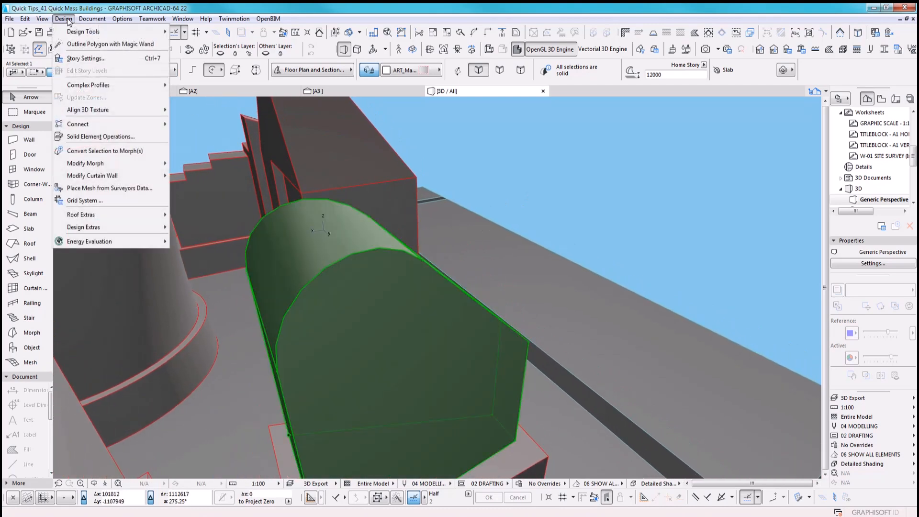
pyautogui.moveTo(143, 163)
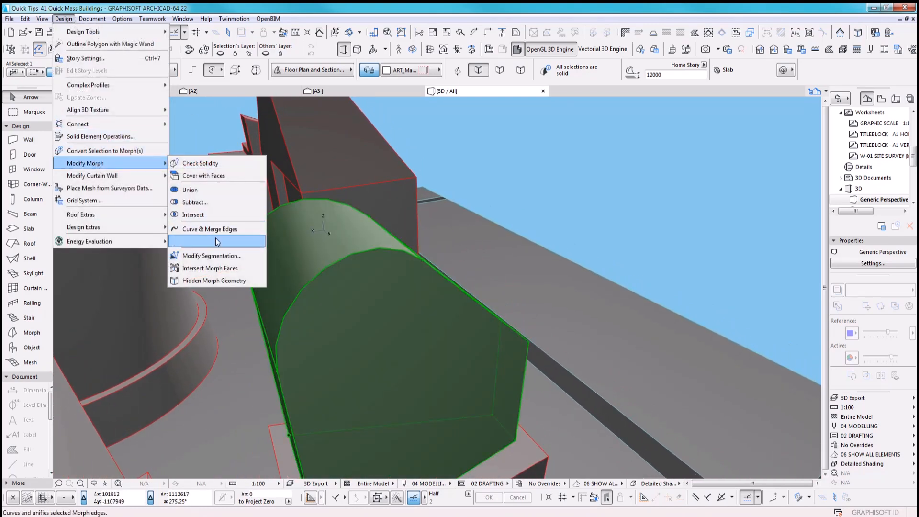
pyautogui.click(213, 255)
pyautogui.click(647, 328)
# Try a third segment doubling on the rounded block with Modify Segmentation.
pyautogui.scroll(5, 373, 205)
pyautogui.moveTo(220, 191); pyautogui.dragTo(463, 326, button='middle')
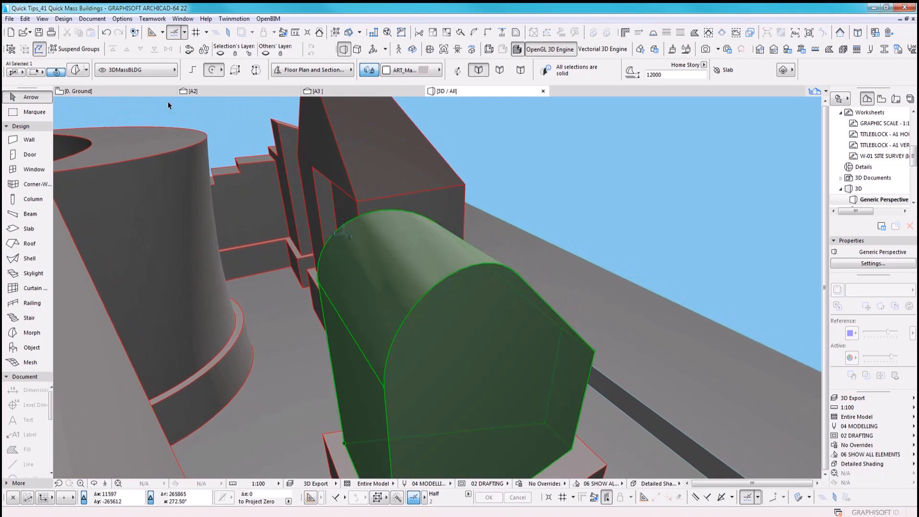
pyautogui.click(92, 18)
pyautogui.moveTo(63, 19)
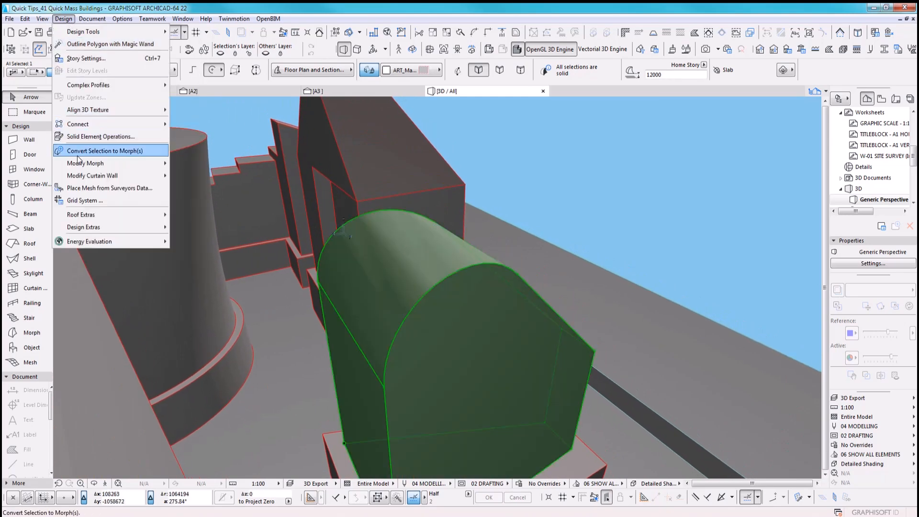
pyautogui.moveTo(85, 163)
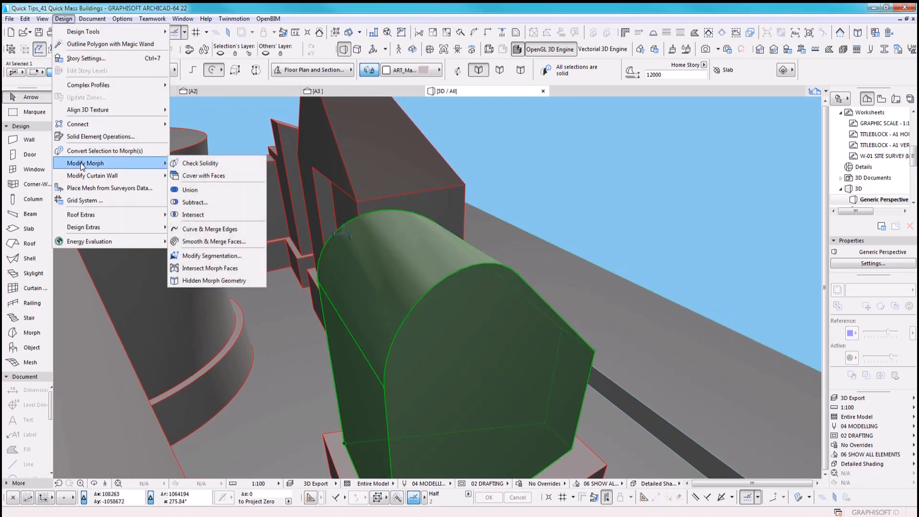
pyautogui.click(218, 256)
pyautogui.click(647, 329)
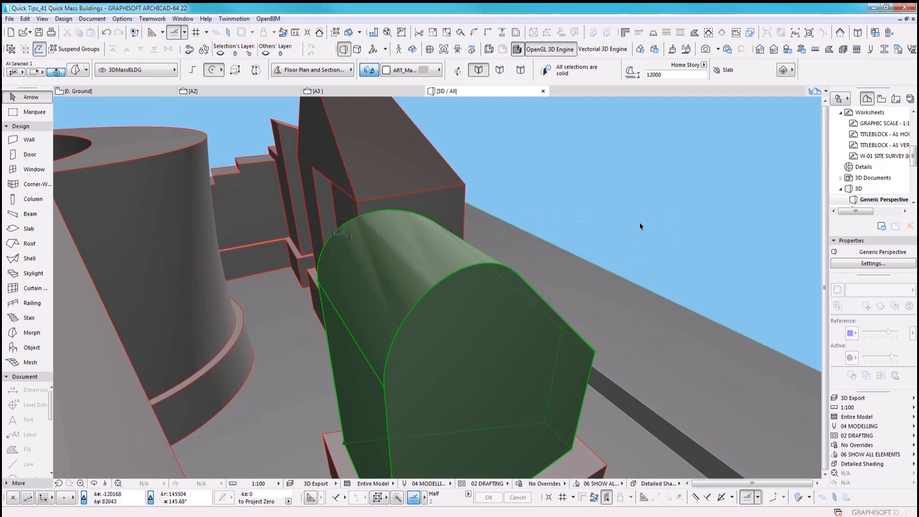
# Undo the last segmentation change on the rounded block.
pyautogui.press('Escape')
pyautogui.keyDown('shift'); pyautogui.moveTo(591, 302); pyautogui.dragTo(506, 291, button='middle'); pyautogui.keyUp('shift')
pyautogui.keyDown('shift'); pyautogui.moveTo(481, 322); pyautogui.dragTo(470, 259, button='middle'); pyautogui.keyUp('shift')
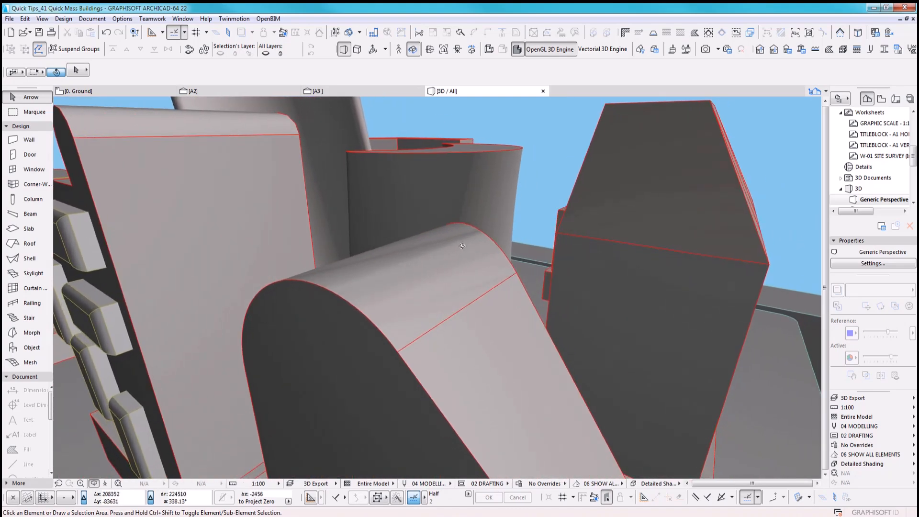
pyautogui.click(106, 32)
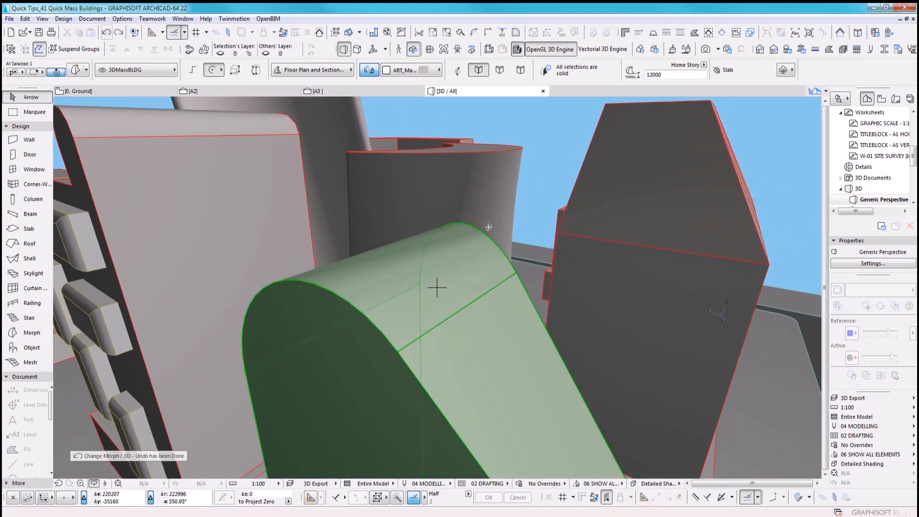
pyautogui.keyDown('shift'); pyautogui.moveTo(548, 137); pyautogui.dragTo(548, 135, button='middle'); pyautogui.keyUp('shift')
pyautogui.keyDown('shift'); pyautogui.moveTo(470, 326); pyautogui.dragTo(437, 287, button='middle'); pyautogui.keyUp('shift')
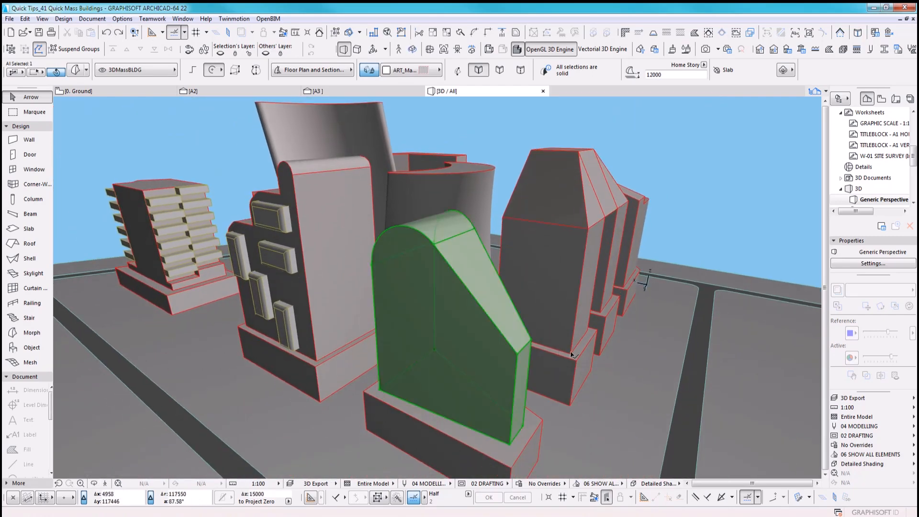
pyautogui.keyDown('shift'); pyautogui.moveTo(571, 354); pyautogui.dragTo(448, 347, button='middle'); pyautogui.keyUp('shift')
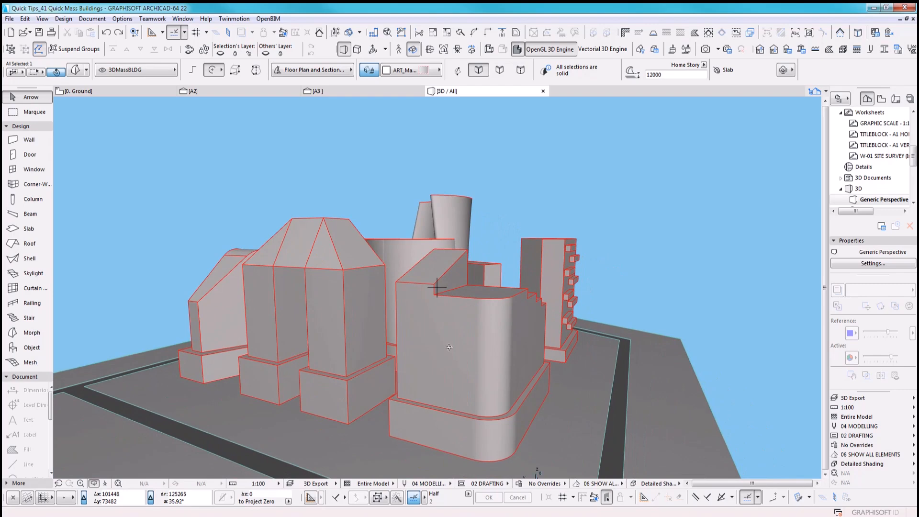
pyautogui.keyDown('shift'); pyautogui.moveTo(491, 326); pyautogui.dragTo(402, 342, button='middle'); pyautogui.keyUp('shift')
# On the Ground floor plan, set the slab defaults to thickness 100, ART_Matoff override surfaces and the 3D Cutting Elements layer.
pyautogui.press('F2')
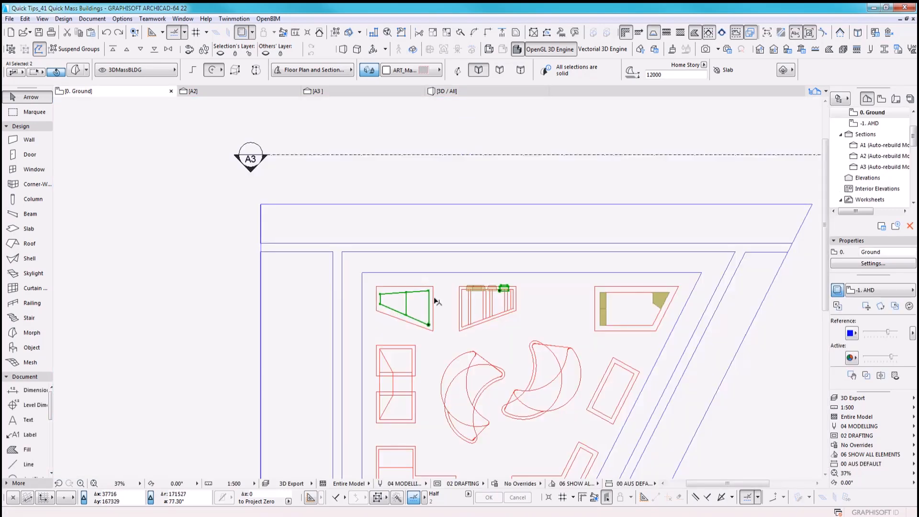
pyautogui.scroll(-4, 416, 278)
pyautogui.click(303, 228)
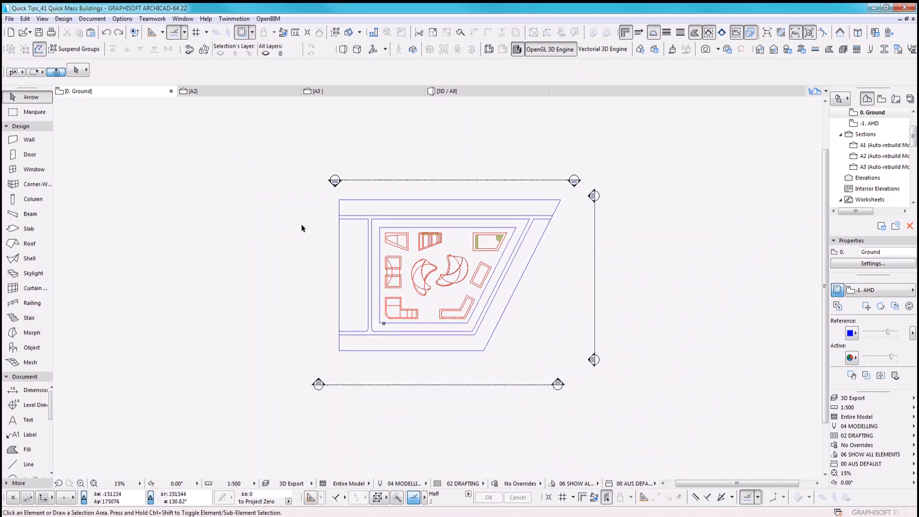
pyautogui.doubleClick(47, 230)
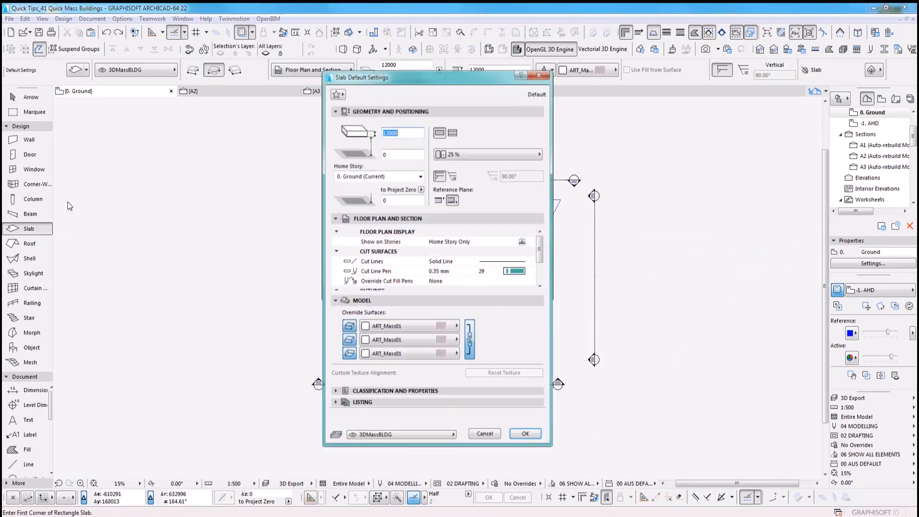
pyautogui.click(425, 326)
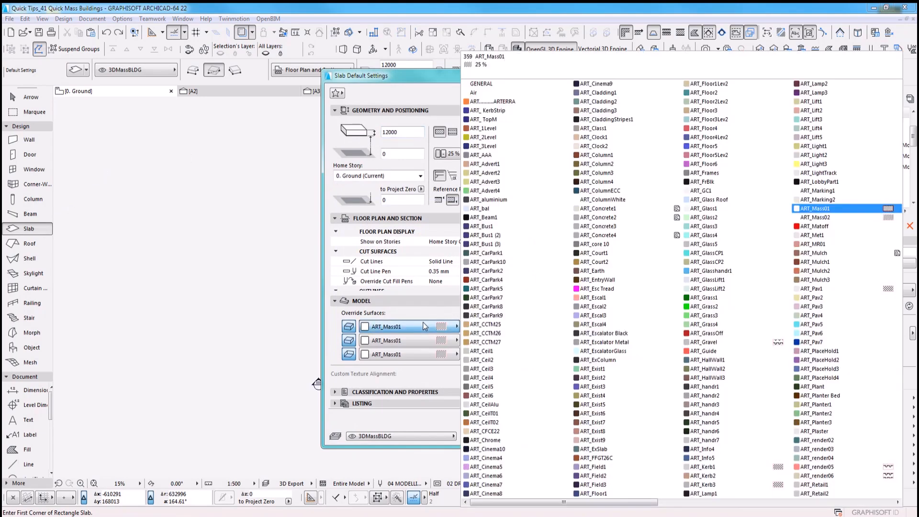
pyautogui.click(834, 226)
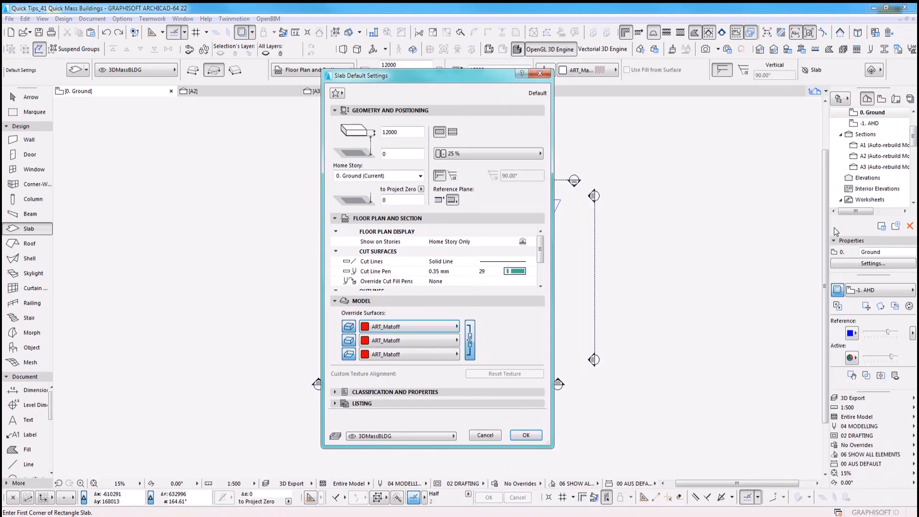
pyautogui.click(407, 131)
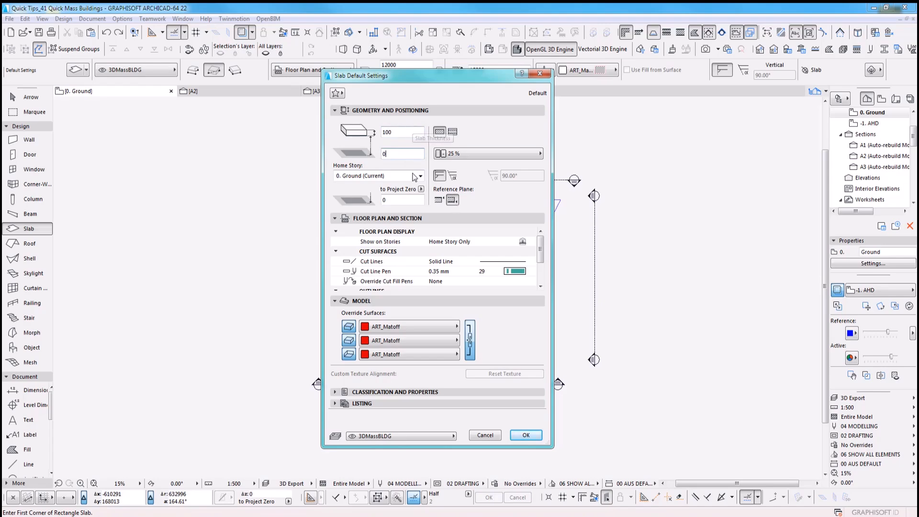
pyautogui.click(406, 436)
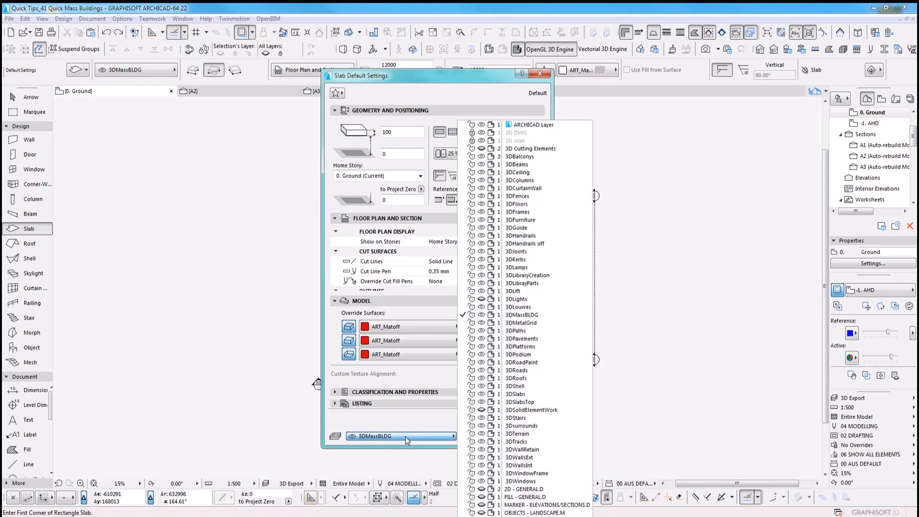
pyautogui.click(531, 149)
pyautogui.click(526, 435)
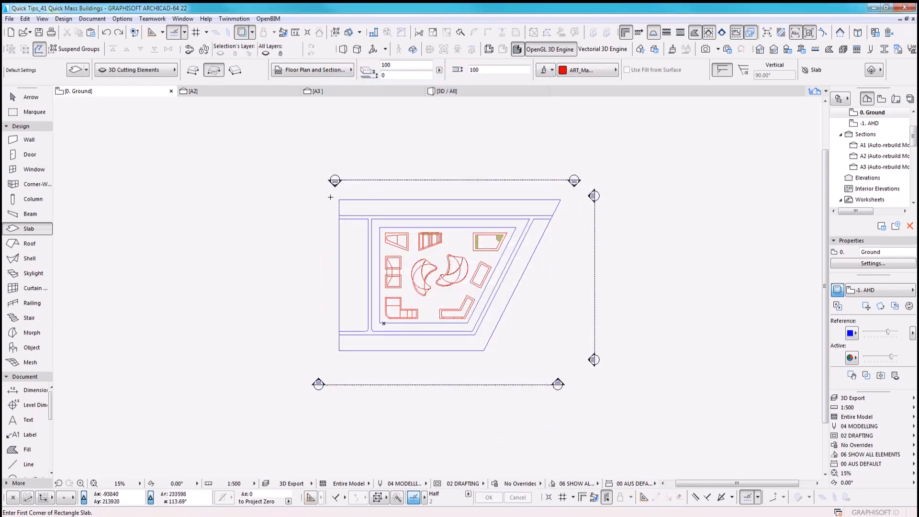
# Draw a rectangular slab covering all the buildings on the site, showing the hidden 3D Cutting Elements layer, and view it in 3D.
pyautogui.click(353, 207)
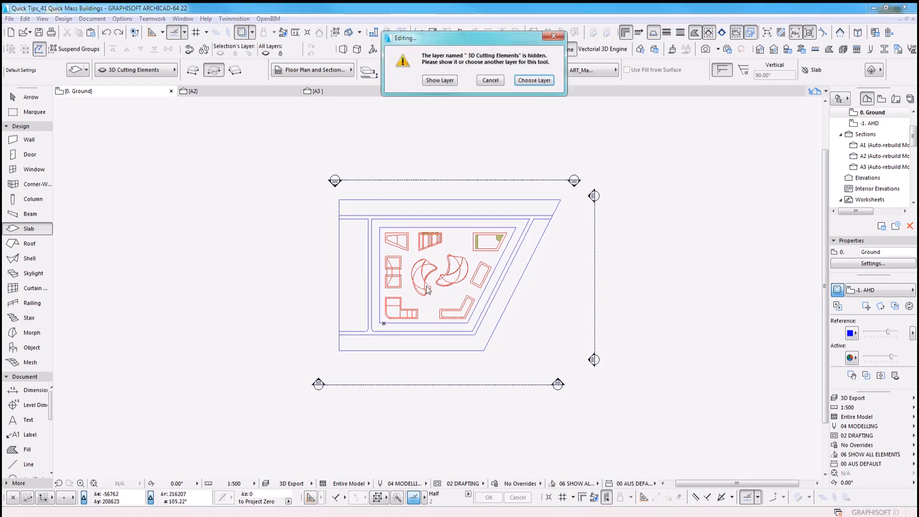
pyautogui.click(440, 80)
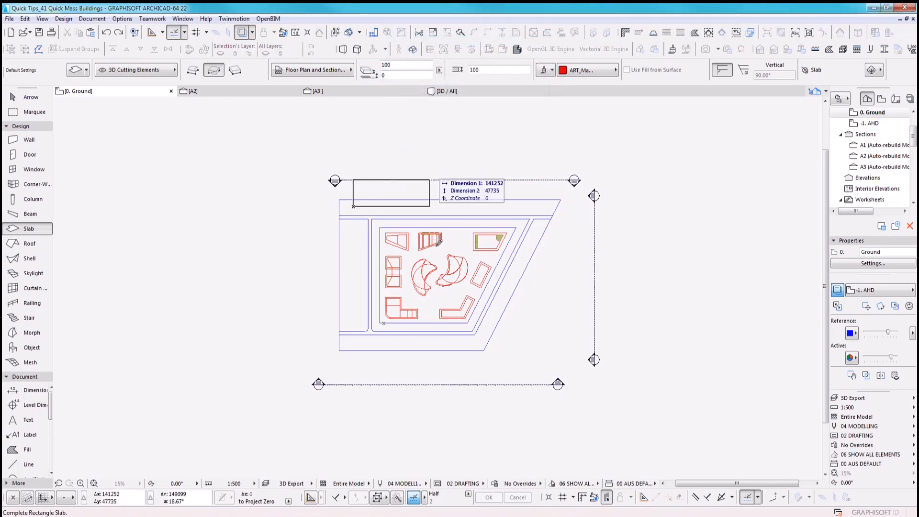
pyautogui.click(525, 336)
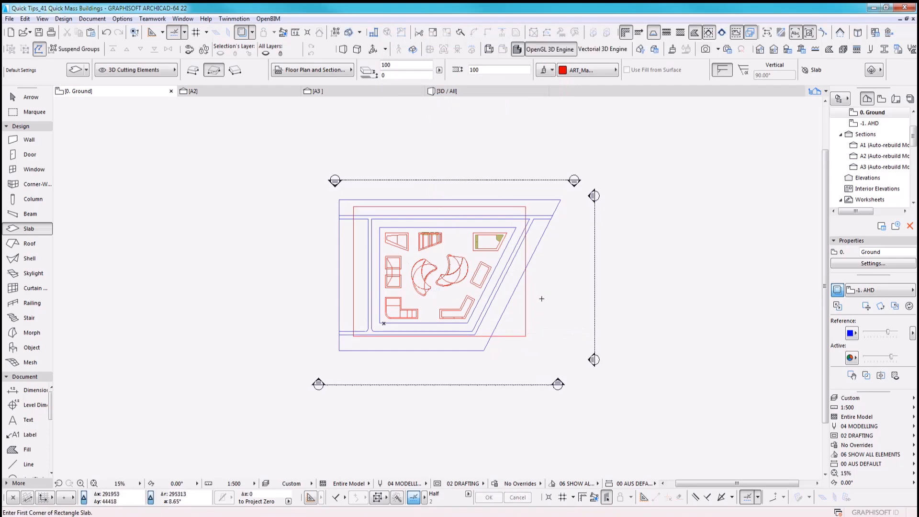
pyautogui.press('F3')
pyautogui.keyDown('shift'); pyautogui.moveTo(551, 408); pyautogui.dragTo(343, 236, button='middle'); pyautogui.keyUp('shift')
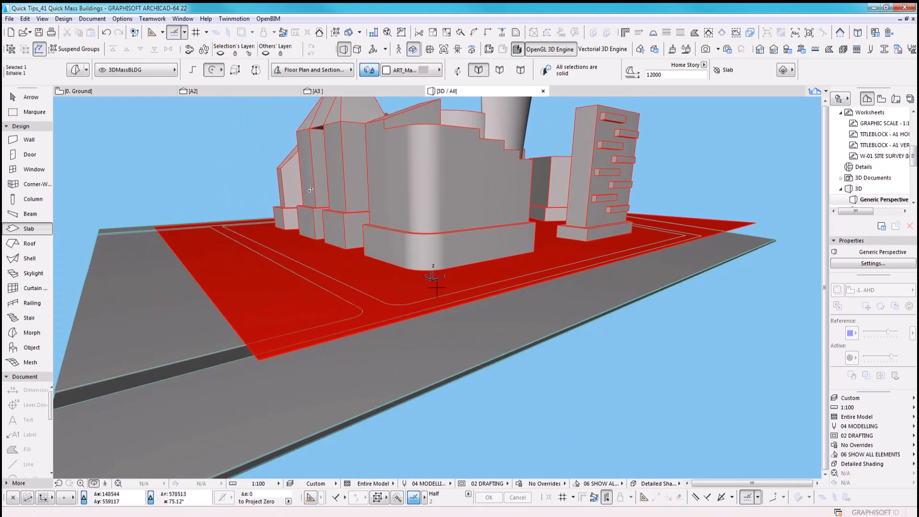
# Open section A3 and switch its layer combination to 3D Working.
pyautogui.click(331, 91)
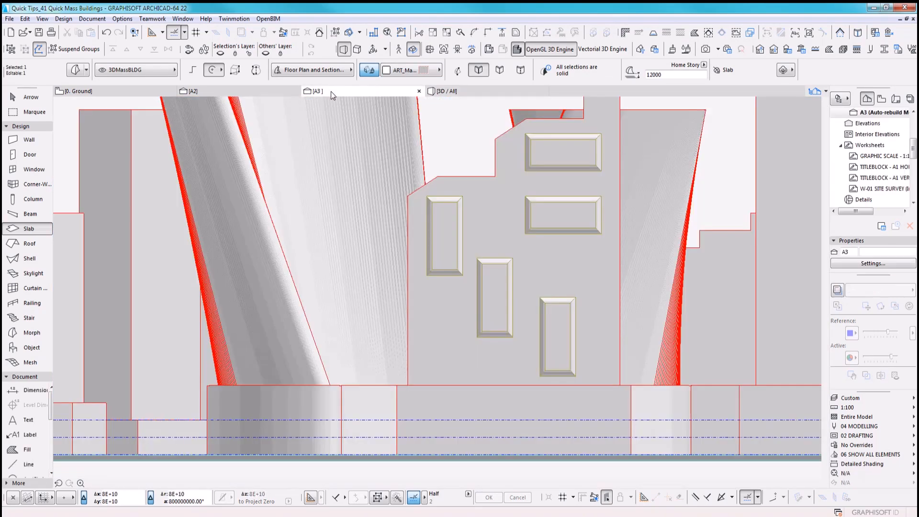
pyautogui.scroll(-10, 561, 312)
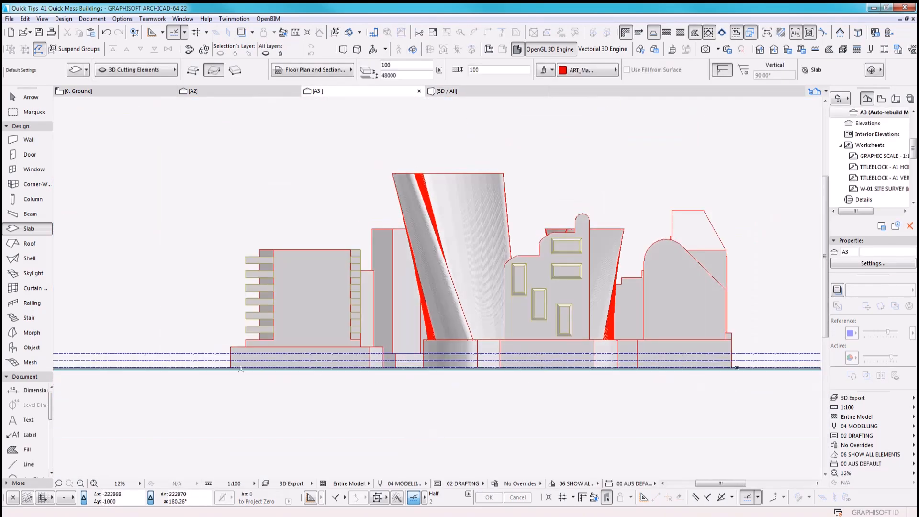
pyautogui.scroll(5, 241, 369)
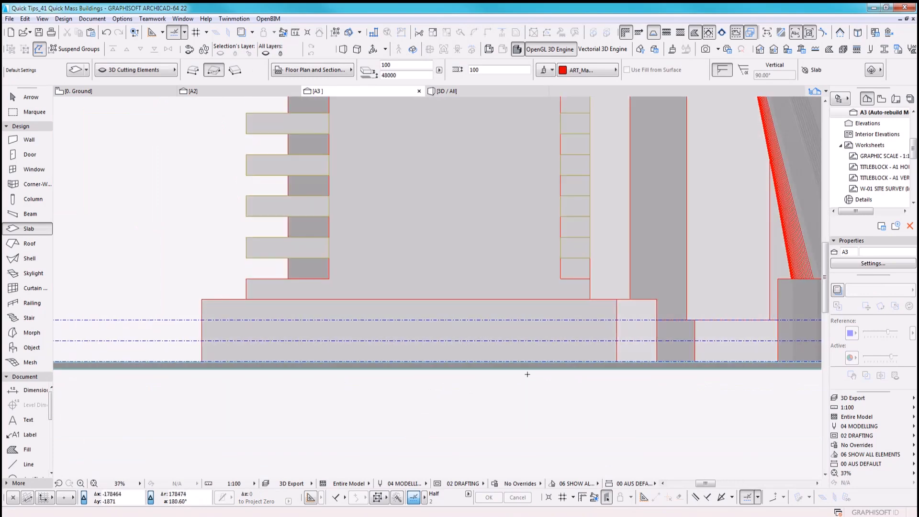
pyautogui.press('F3')
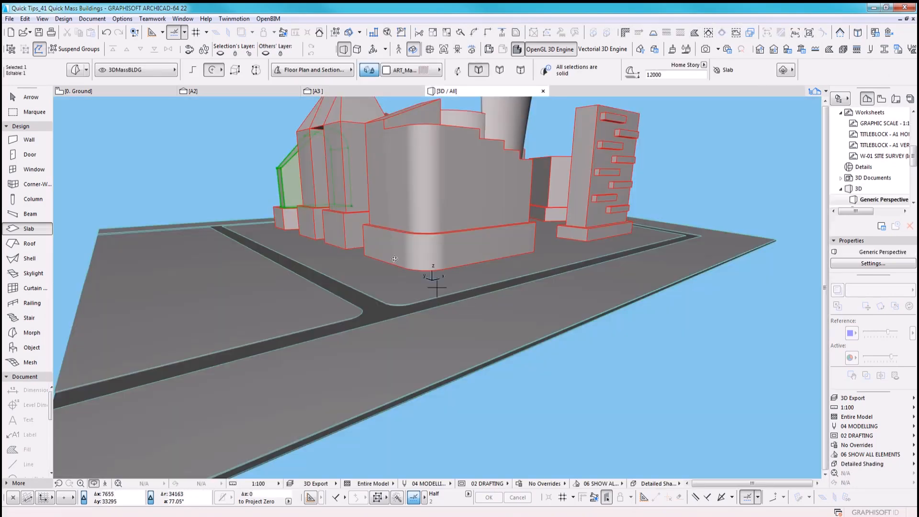
pyautogui.click(390, 93)
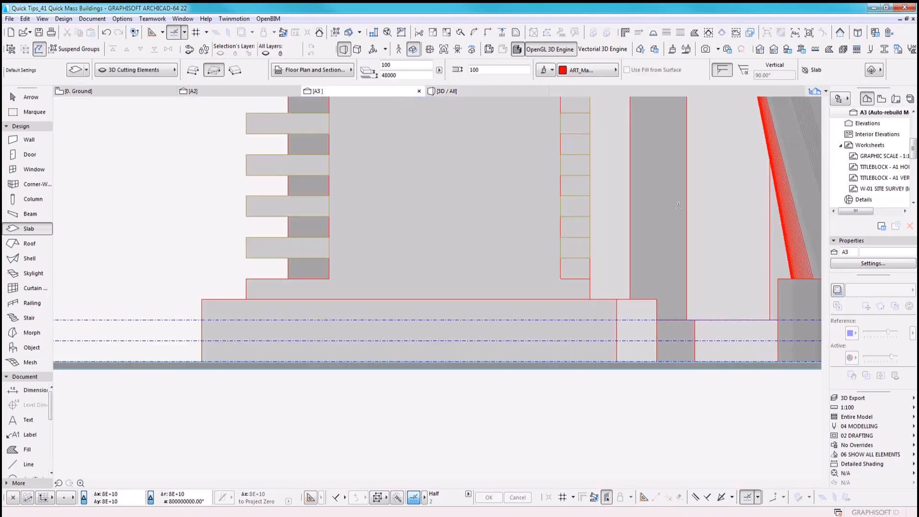
pyautogui.click(853, 400)
pyautogui.click(816, 409)
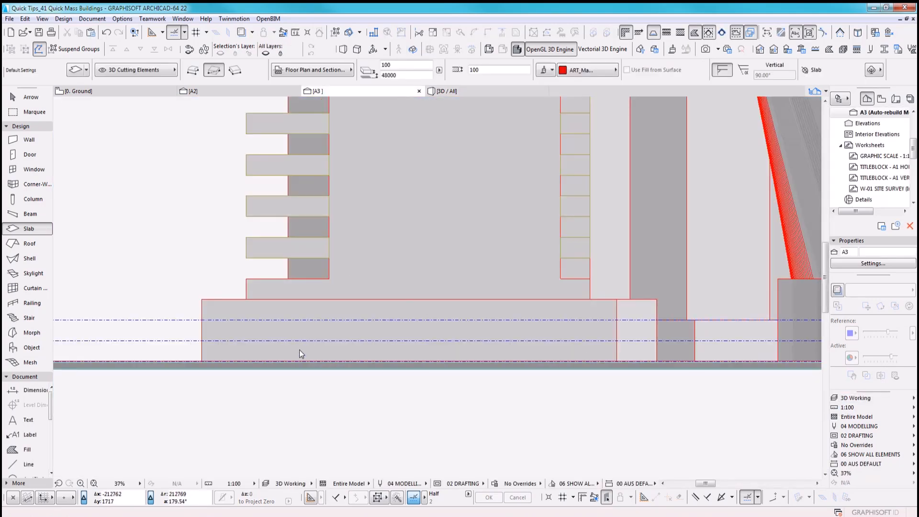
# Move the cutting slab in section A3 from ground level up to the top of the podium.
pyautogui.scroll(8, 219, 366)
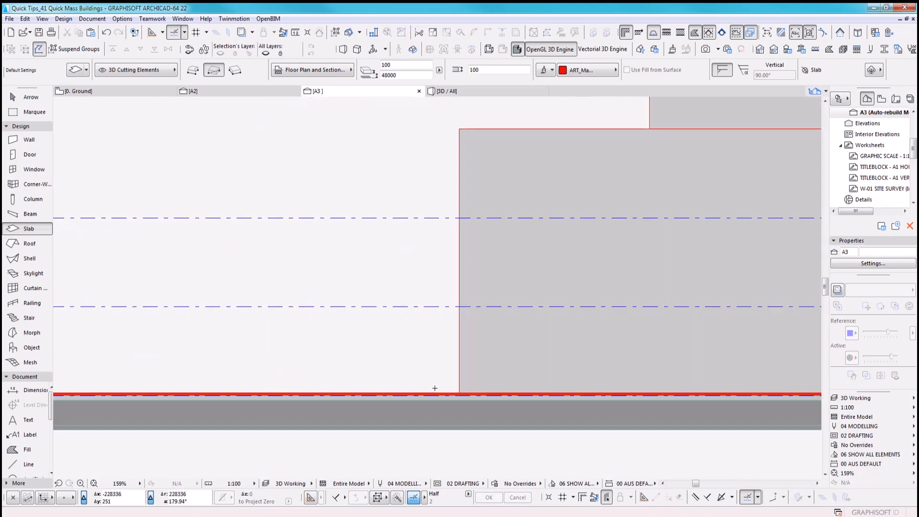
pyautogui.click(432, 395)
pyautogui.scroll(-8, 425, 377)
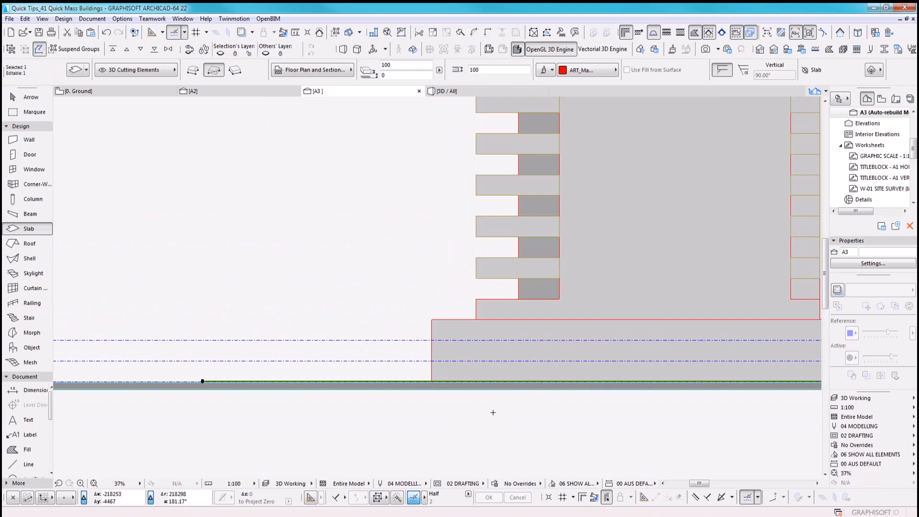
pyautogui.hotkey('ctrl', 'd')
pyautogui.scroll(12, 427, 390)
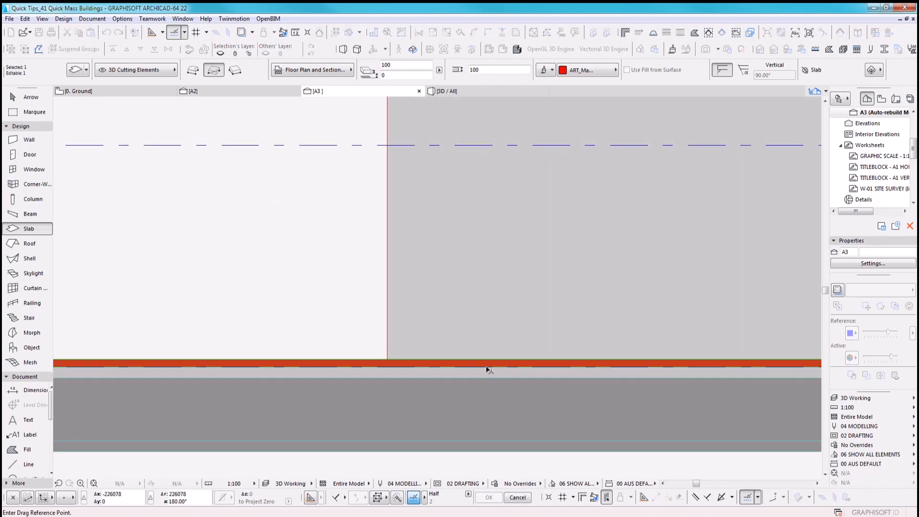
pyautogui.click(487, 370)
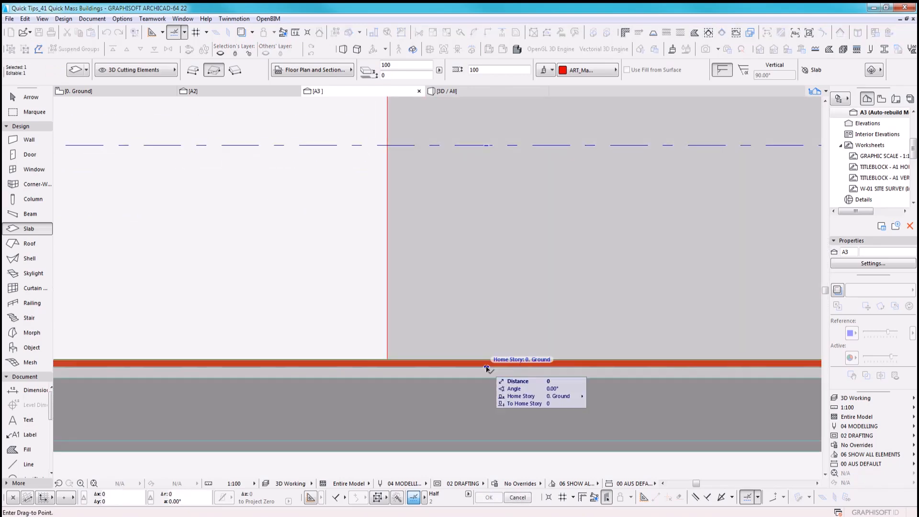
pyautogui.scroll(-8, 488, 354)
pyautogui.scroll(5, 550, 245)
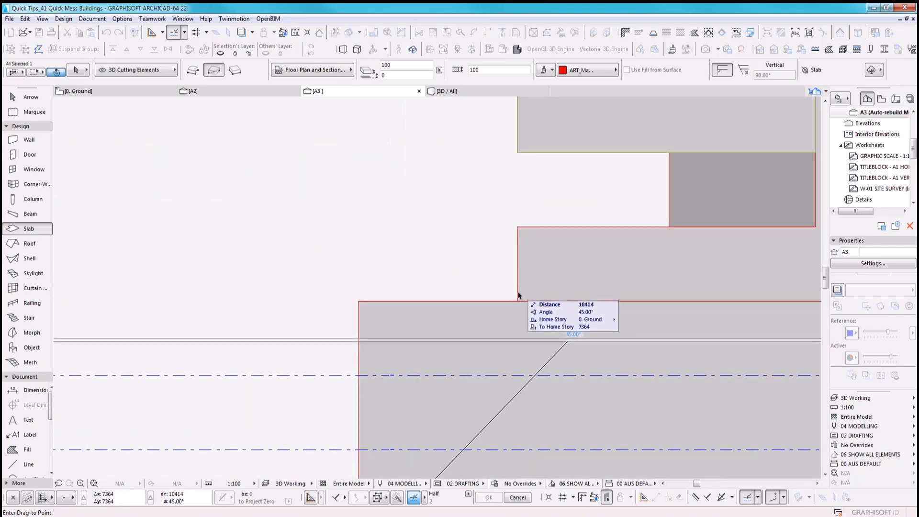
pyautogui.click(359, 302)
# Multiply the cutting slab vertically with the Spread method, from the podium top up about 73700 mm to near the tallest tower's top.
pyautogui.scroll(-9, 459, 296)
pyautogui.scroll(-4, 470, 318)
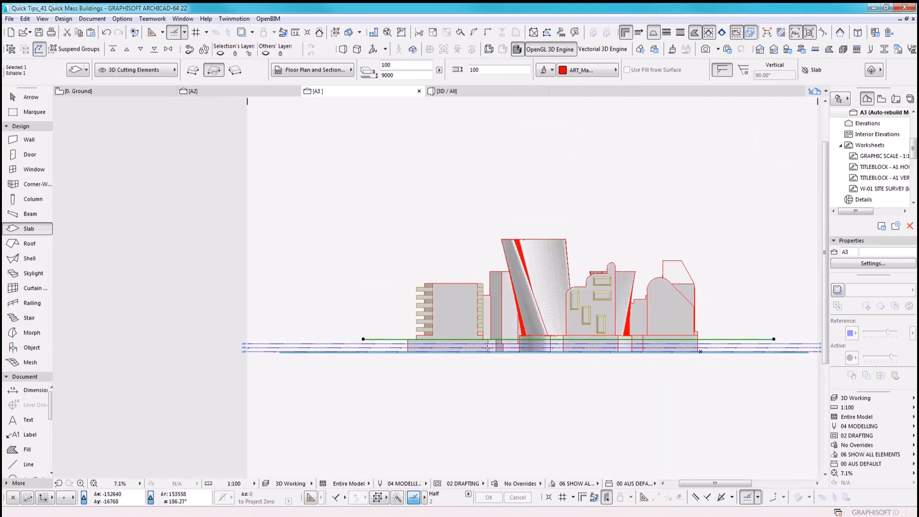
pyautogui.scroll(3, 478, 311)
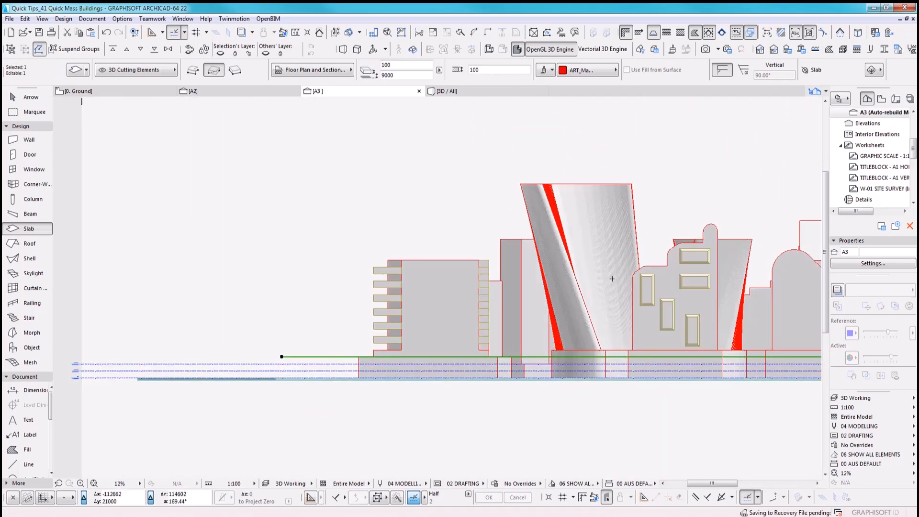
pyautogui.moveTo(367, 267); pyautogui.dragTo(277, 283, button='middle')
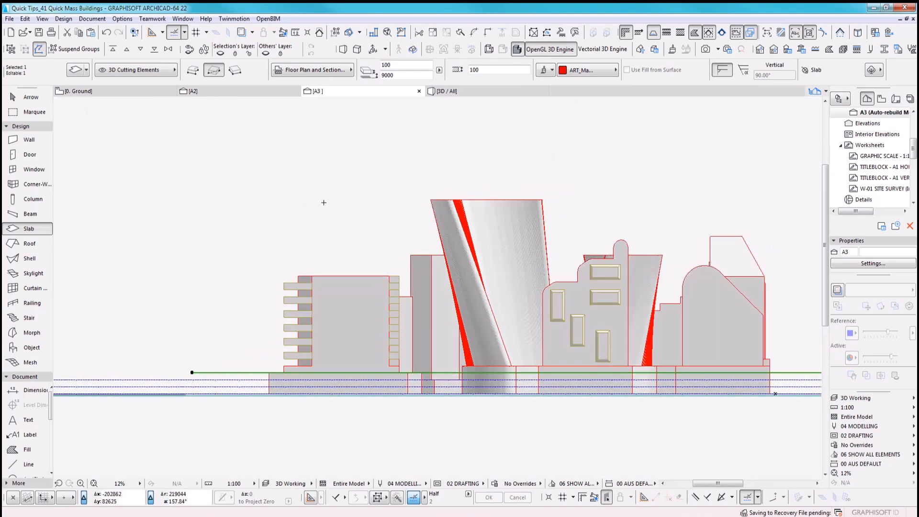
pyautogui.hotkey('ctrl', 'u')
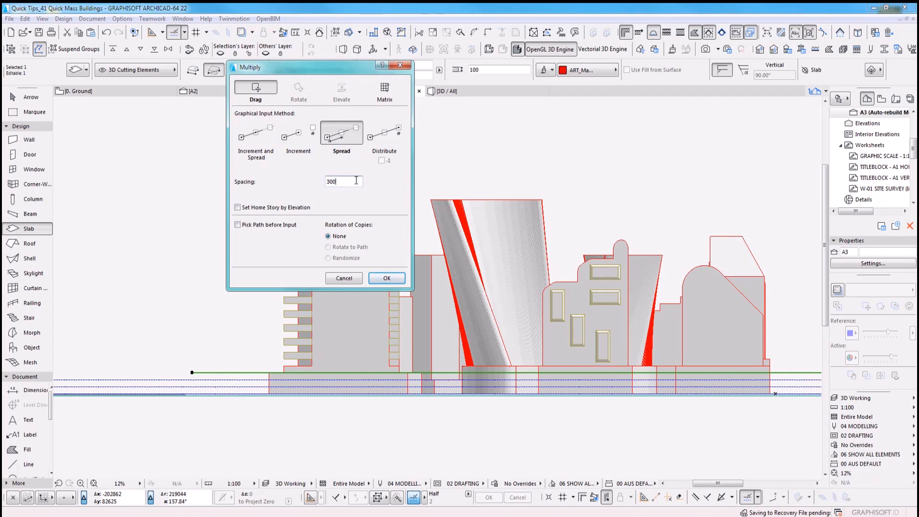
pyautogui.click(386, 278)
pyautogui.click(267, 370)
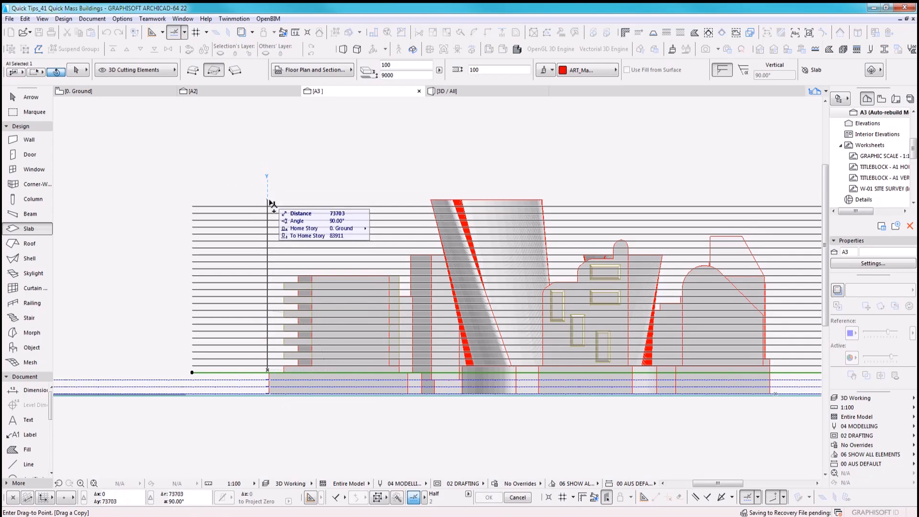
pyautogui.click(267, 204)
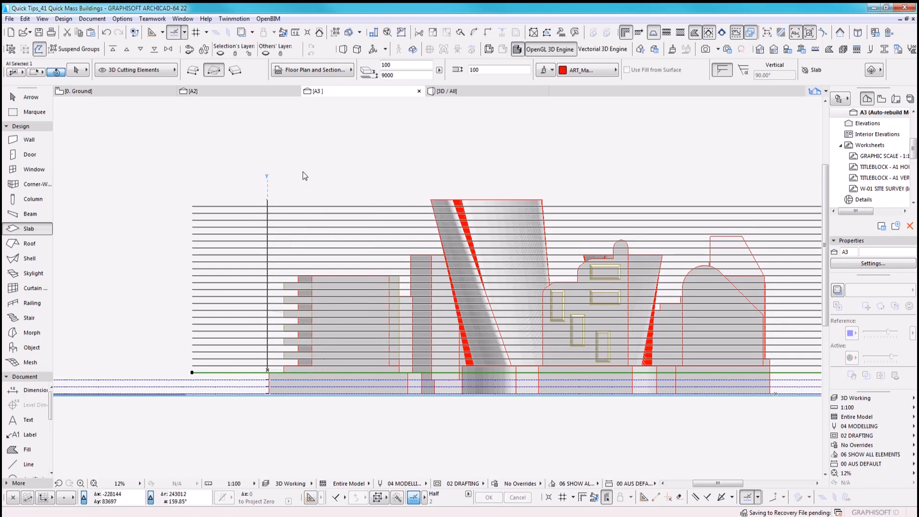
pyautogui.press('Escape')
# View the slab stack in 3D and load all the cutting slabs as operators in Solid Element Operations.
pyautogui.press('F3')
pyautogui.scroll(-5, 494, 314)
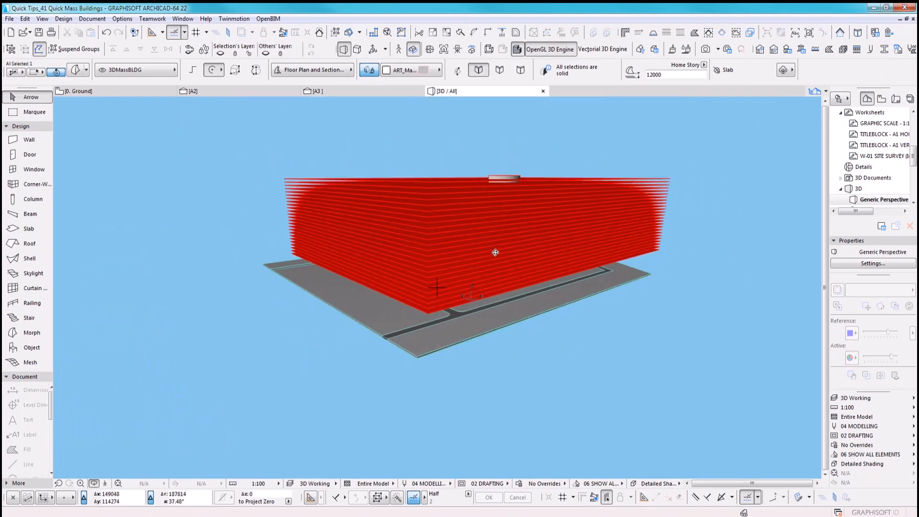
pyautogui.click(63, 20)
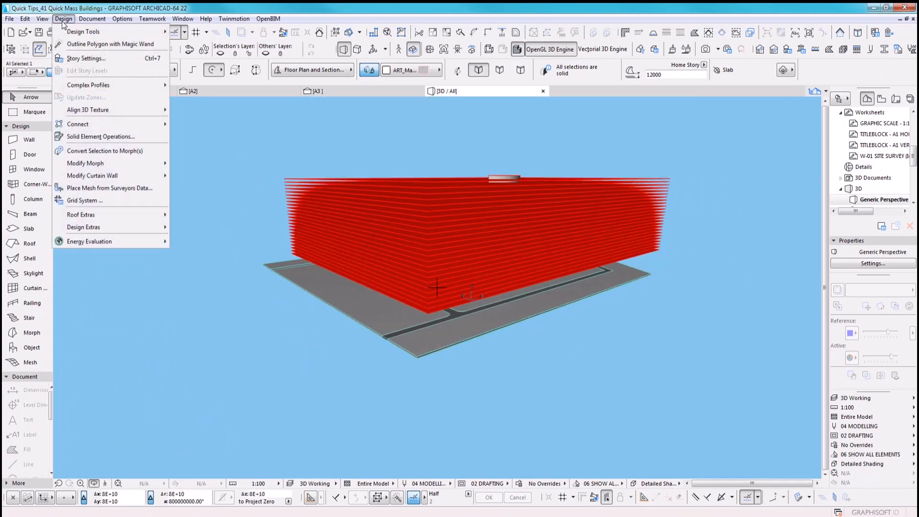
pyautogui.click(100, 136)
pyautogui.keyDown('shift'); pyautogui.moveTo(276, 222); pyautogui.dragTo(290, 221, button='middle'); pyautogui.keyUp('shift')
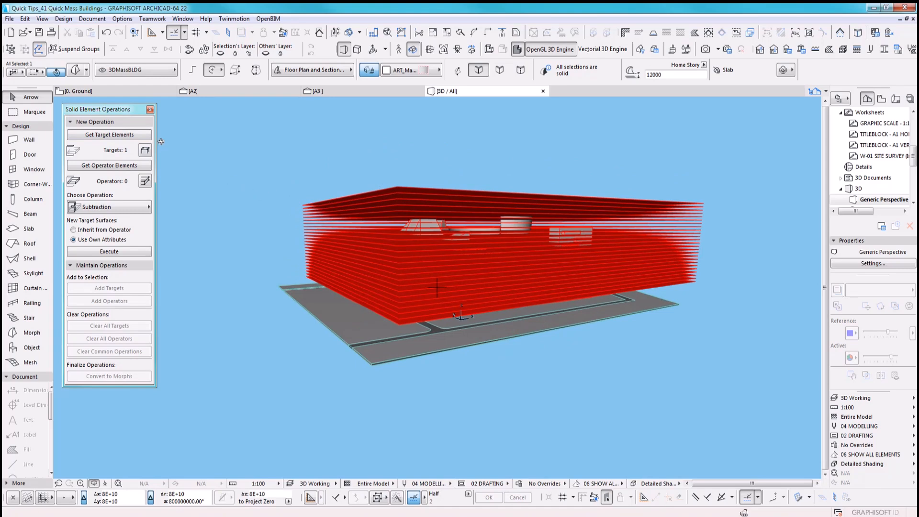
pyautogui.press('Escape')
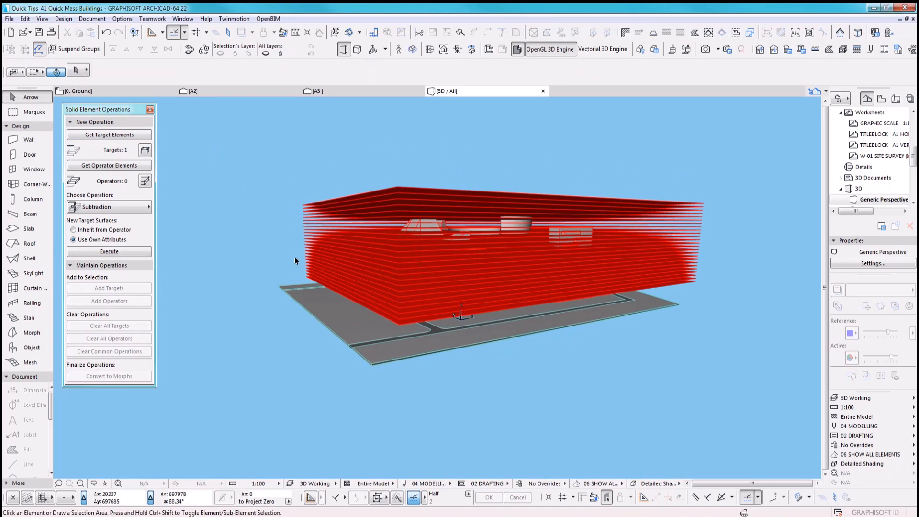
pyautogui.moveTo(282, 178); pyautogui.dragTo(309, 278)
pyautogui.click(125, 166)
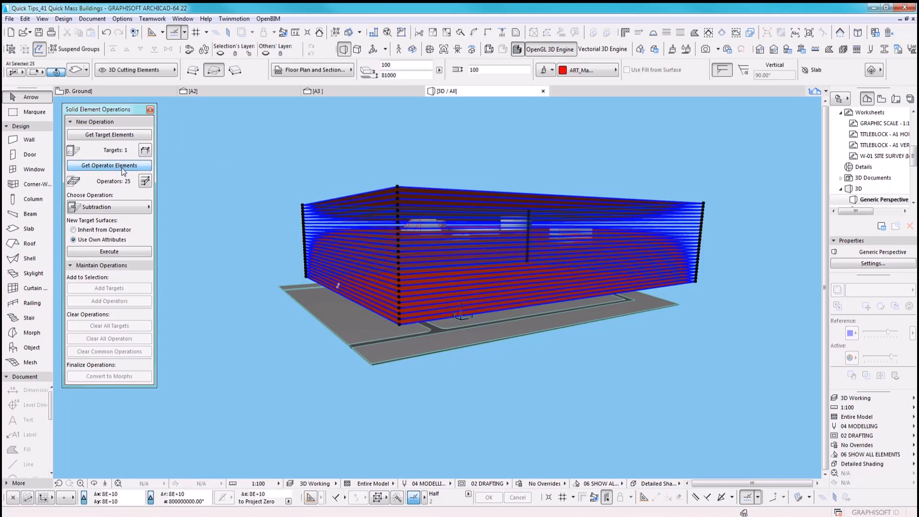
# Switch the layer combination to 3D Export and set a side-view parallel projection with azimuth 275°.
pyautogui.click(856, 397)
pyautogui.click(816, 395)
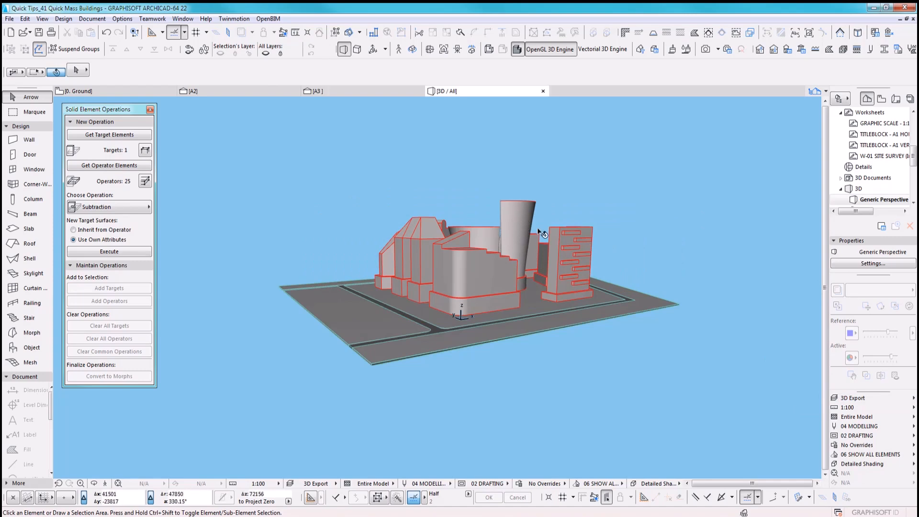
pyautogui.keyDown('shift'); pyautogui.moveTo(538, 246); pyautogui.dragTo(416, 243, button='middle'); pyautogui.keyUp('shift')
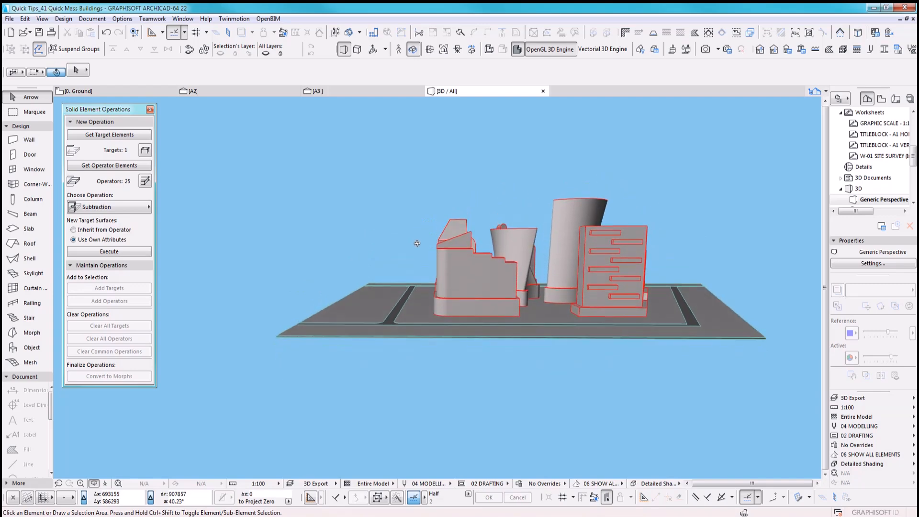
pyautogui.click(373, 48)
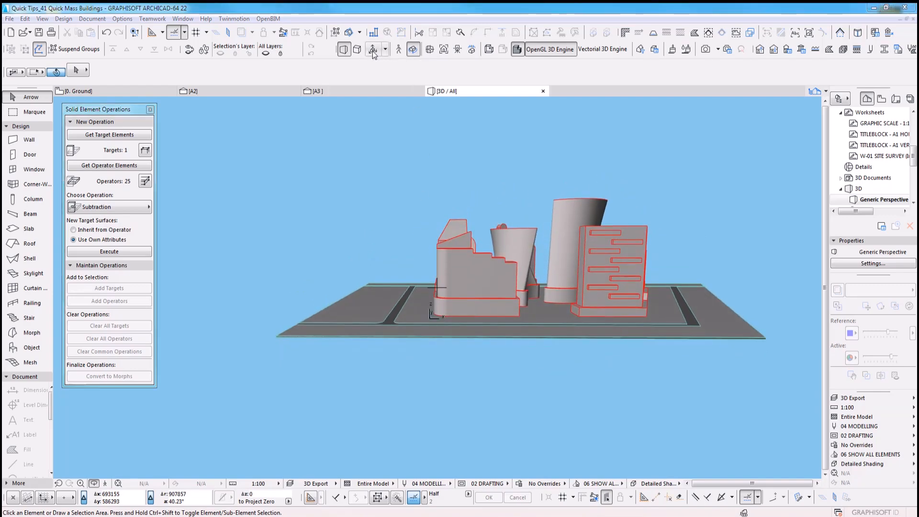
pyautogui.click(441, 147)
pyautogui.click(468, 154)
pyautogui.click(494, 177)
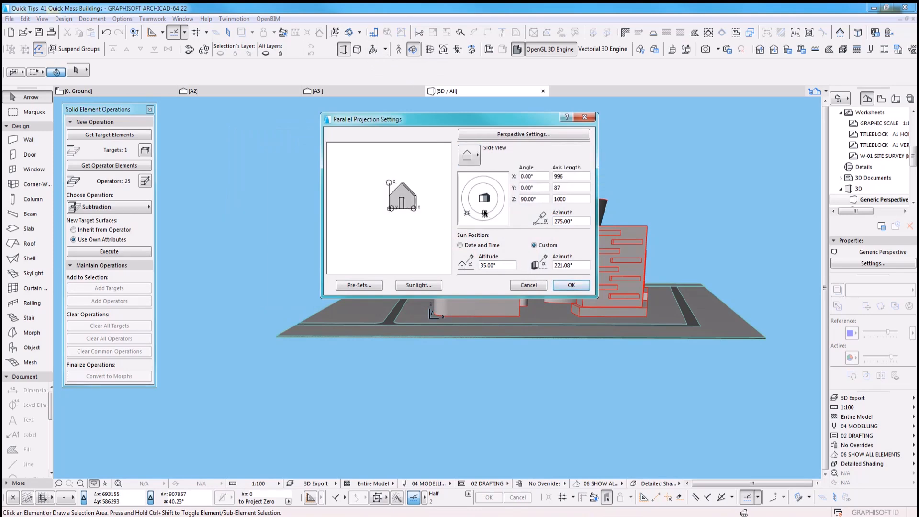
pyautogui.click(570, 285)
# Select the building masses above the podiums with a selection rectangle across the side view.
pyautogui.scroll(-5, 548, 296)
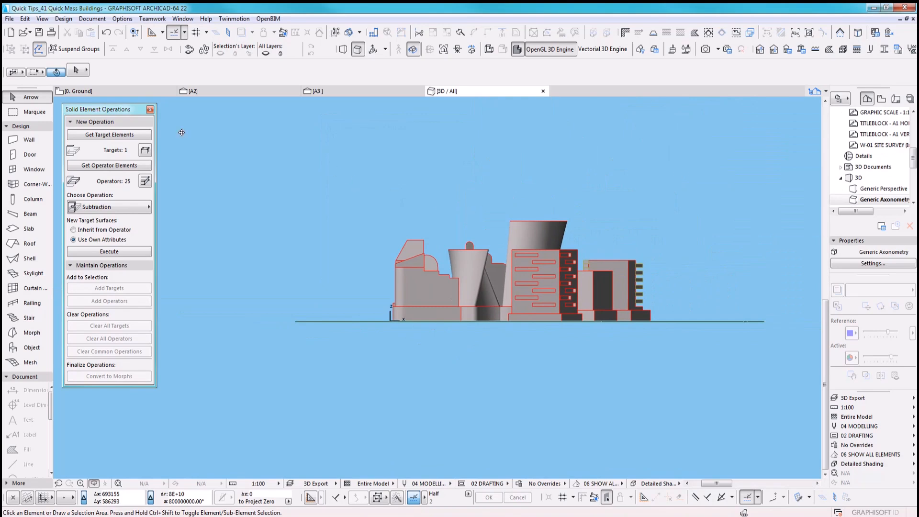
pyautogui.click(308, 180)
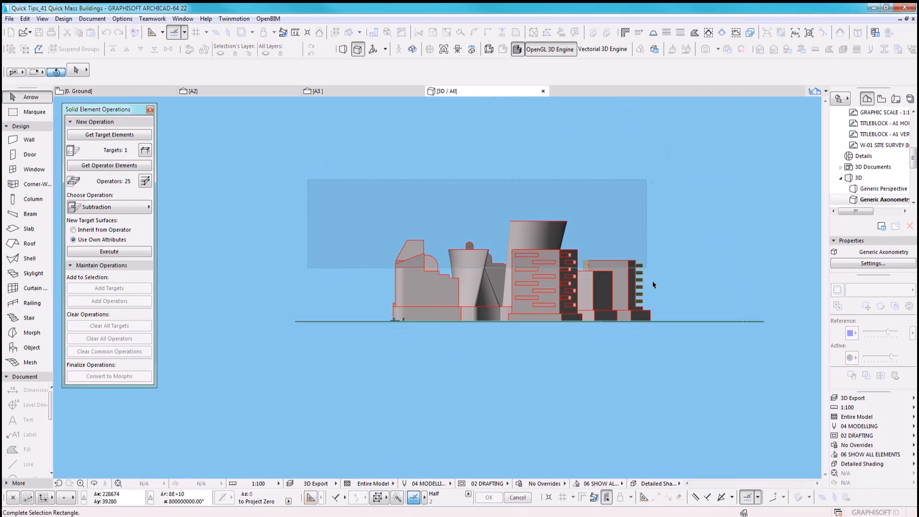
pyautogui.click(661, 306)
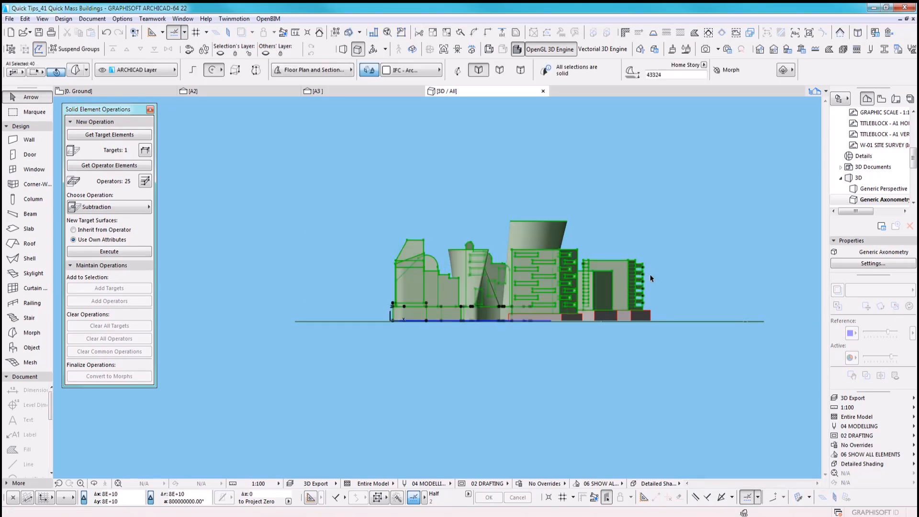
# Remove the podiums of the two curved towers and the rounded stepped block from the selection.
pyautogui.press('o')
pyautogui.moveTo(481, 269); pyautogui.dragTo(515, 297)
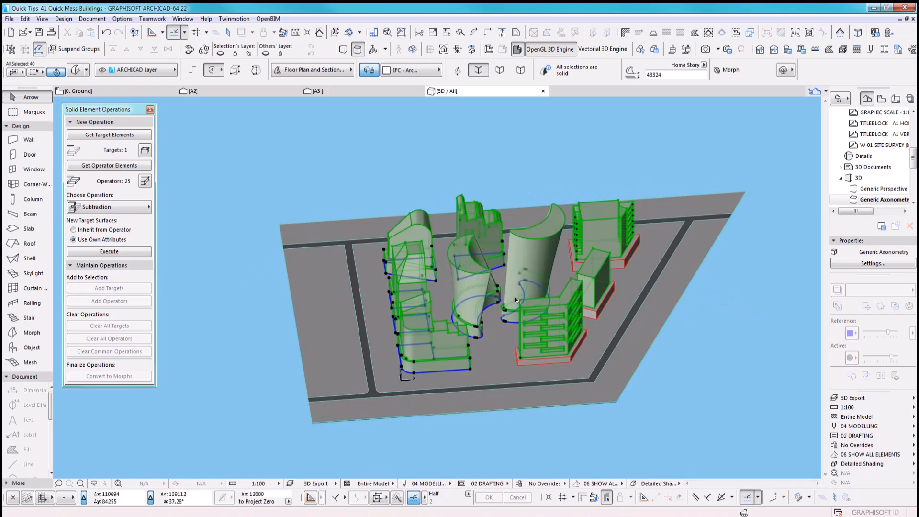
pyautogui.scroll(8, 491, 331)
pyautogui.scroll(1, 486, 326)
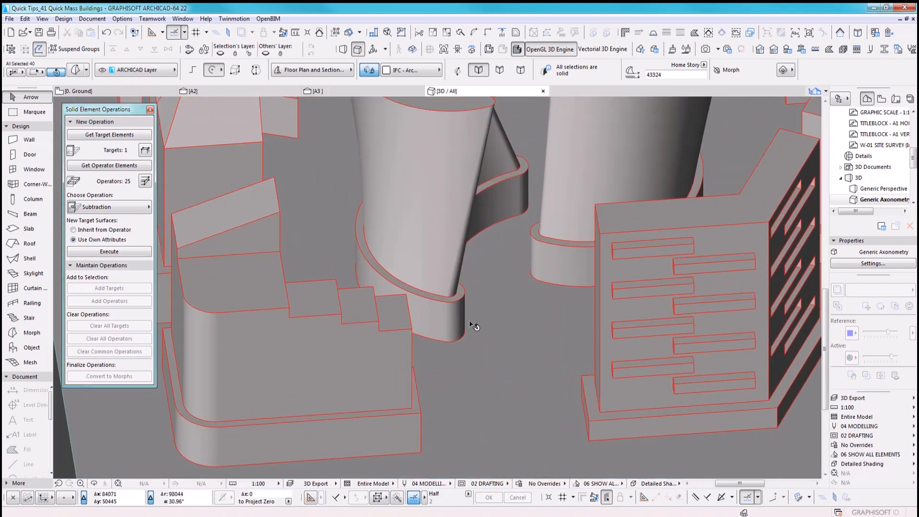
pyautogui.keyDown('shift'); pyautogui.click(445, 343); pyautogui.keyUp('shift')
pyautogui.keyDown('shift'); pyautogui.click(551, 286); pyautogui.keyUp('shift')
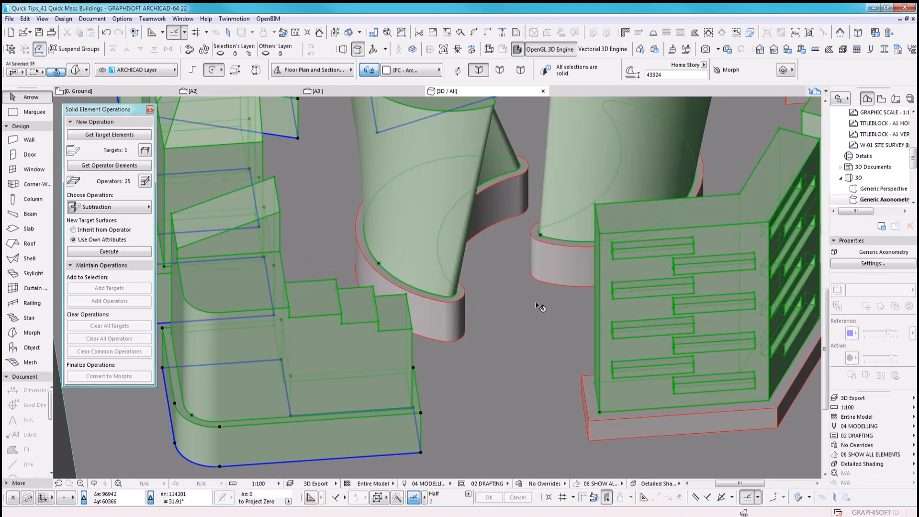
pyautogui.scroll(-2, 533, 311)
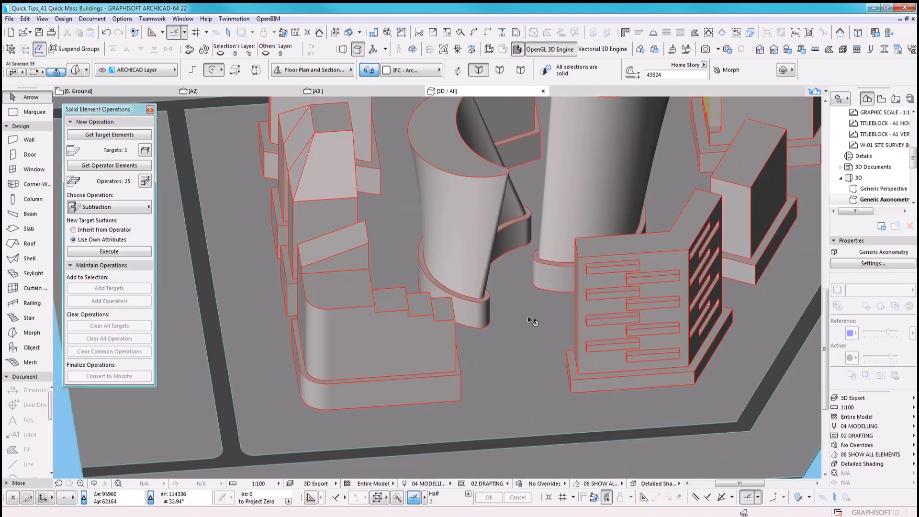
pyautogui.keyDown('shift'); pyautogui.click(460, 376); pyautogui.keyUp('shift')
# Remove the remaining podiums under the row of sloped blocks and the building with framed openings from the selection.
pyautogui.moveTo(409, 328); pyautogui.dragTo(661, 371, button='middle')
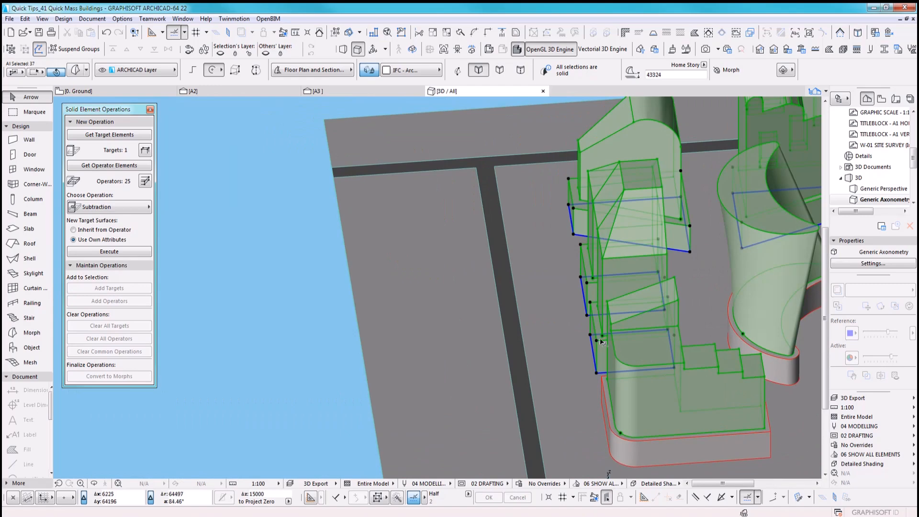
pyautogui.keyDown('shift'); pyautogui.click(603, 340); pyautogui.keyUp('shift')
pyautogui.keyDown('shift'); pyautogui.click(589, 289); pyautogui.keyUp('shift')
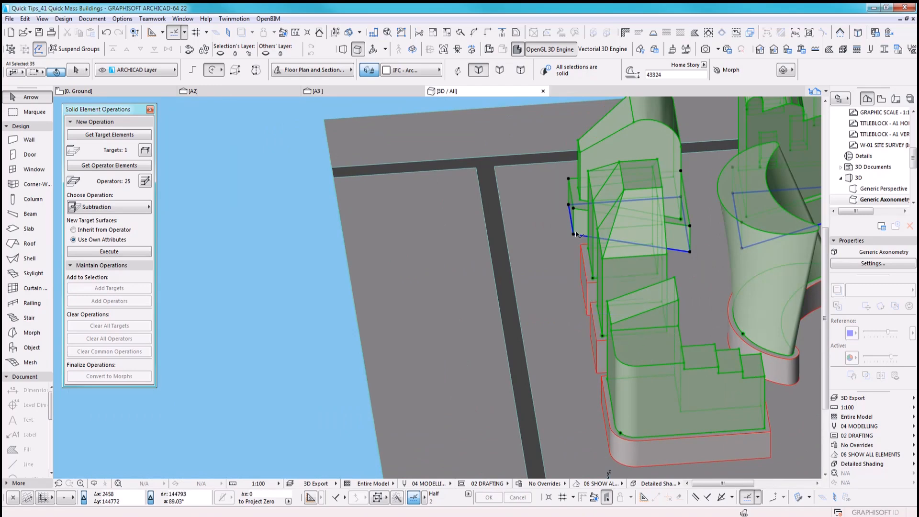
pyautogui.keyDown('shift'); pyautogui.click(575, 235); pyautogui.keyUp('shift')
pyautogui.scroll(-3, 718, 268)
pyautogui.moveTo(723, 293); pyautogui.dragTo(459, 296, button='middle')
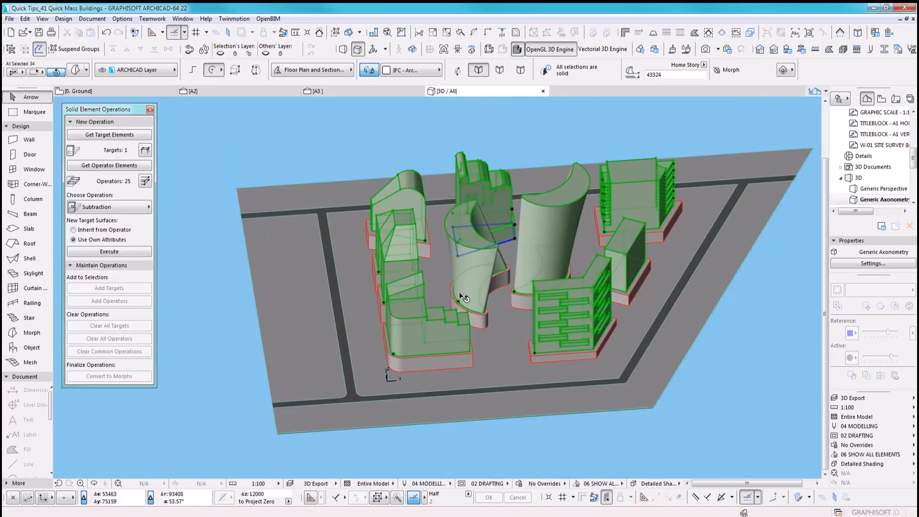
pyautogui.keyDown('shift'); pyautogui.moveTo(435, 229); pyautogui.dragTo(697, 324, button='middle'); pyautogui.keyUp('shift')
pyautogui.keyDown('shift'); pyautogui.click(535, 355); pyautogui.keyUp('shift')
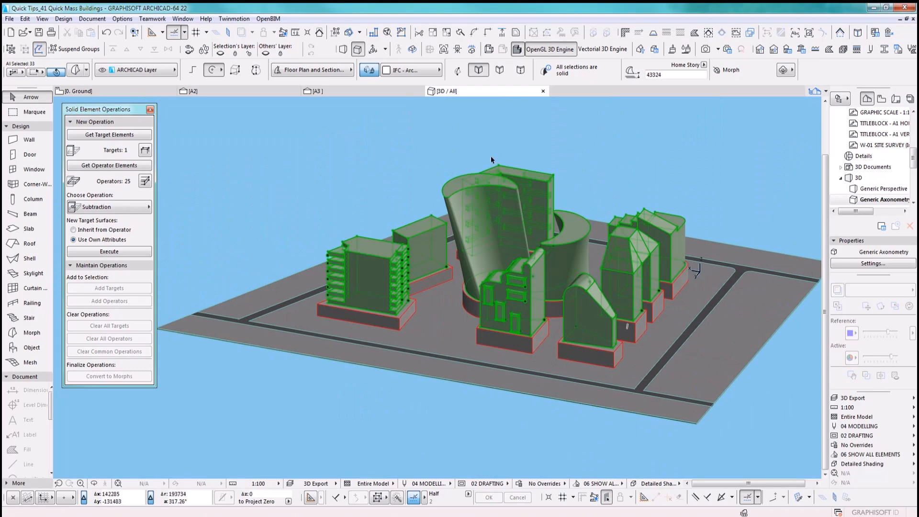
# Load the selected buildings as targets and execute the Subtraction with the cutting slabs, keeping Use Own Attributes.
pyautogui.click(139, 134)
pyautogui.click(122, 251)
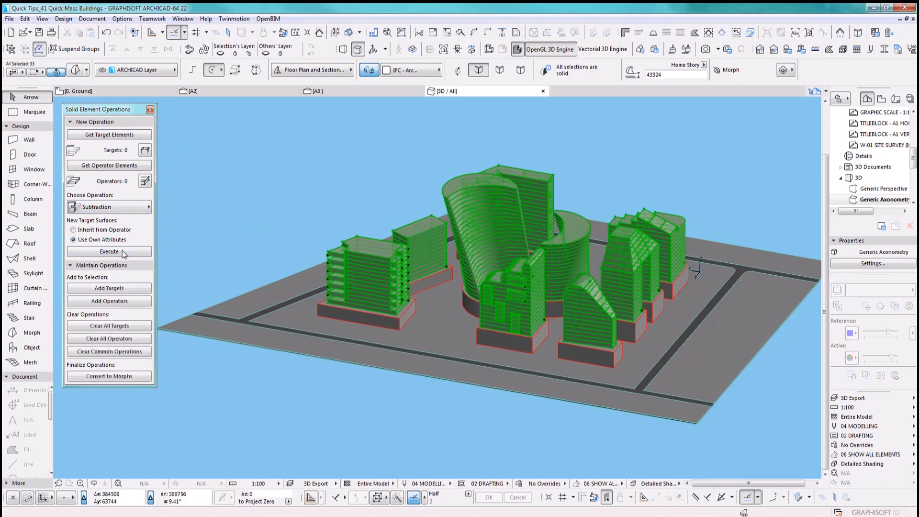
pyautogui.click(339, 172)
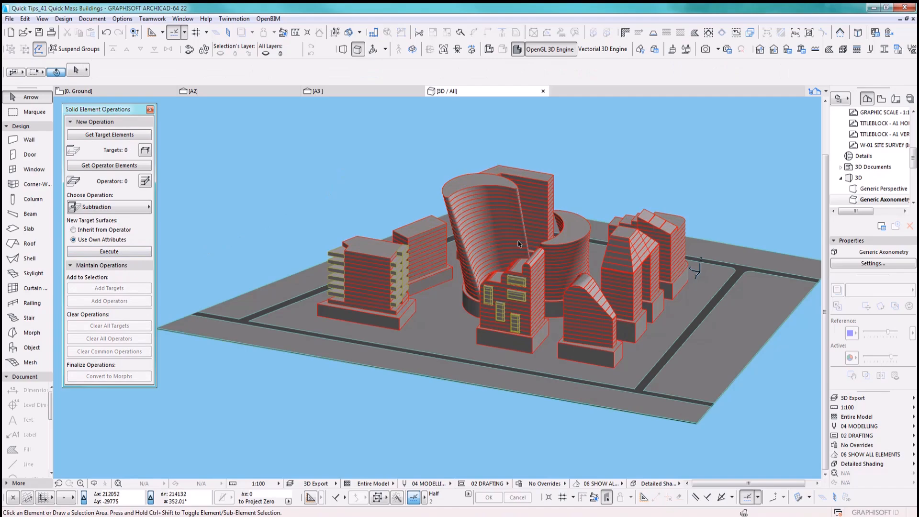
pyautogui.scroll(8, 565, 318)
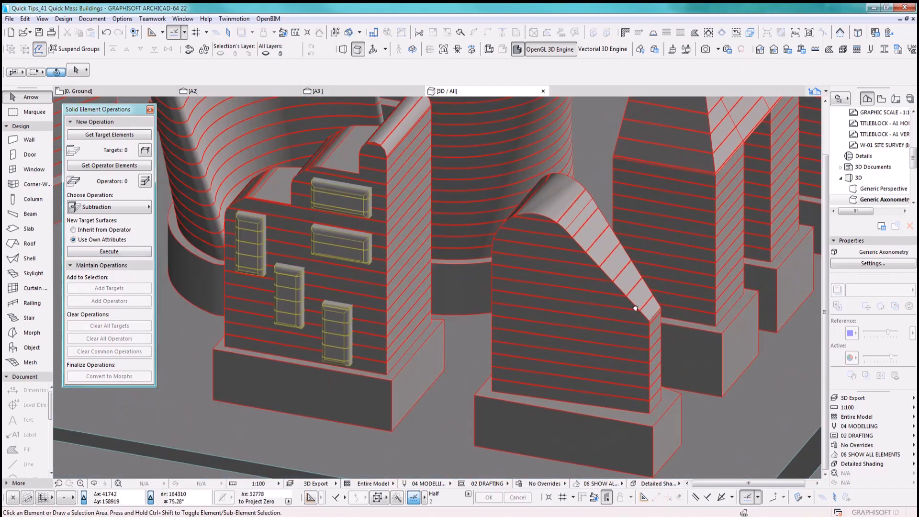
pyautogui.keyDown('shift'); pyautogui.moveTo(589, 329); pyautogui.dragTo(509, 238, button='middle'); pyautogui.keyUp('shift')
pyautogui.scroll(5, 509, 238)
pyautogui.scroll(-3, 495, 295)
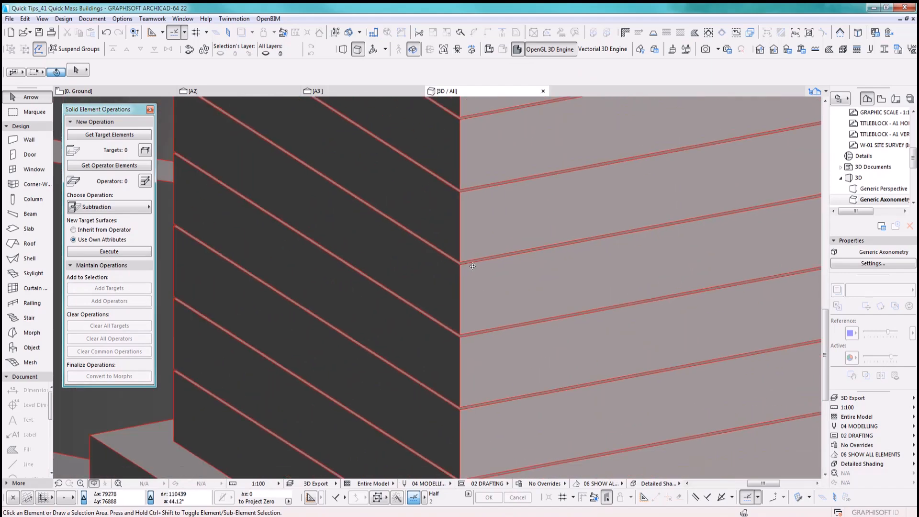
# Switch the 3D view to perspective and examine the storey cuts on the sliced buildings from around the site.
pyautogui.scroll(-3, 495, 295)
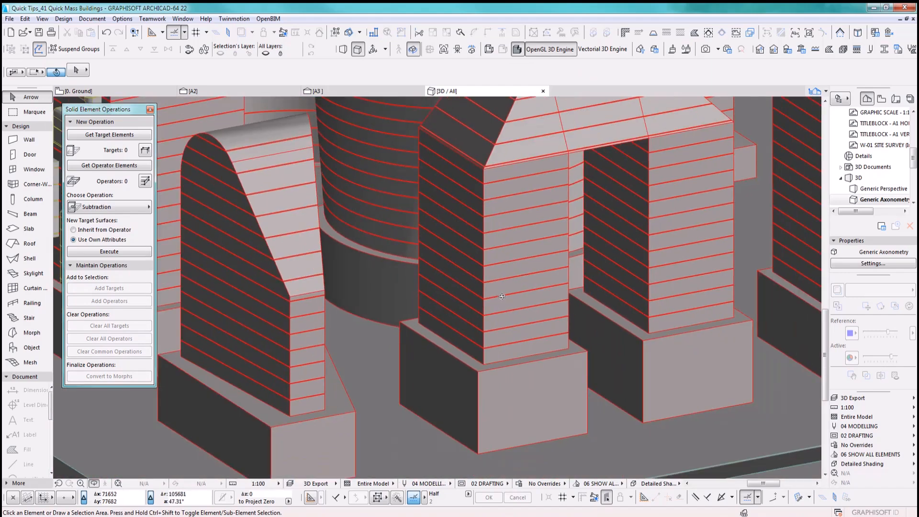
pyautogui.scroll(-10, 490, 286)
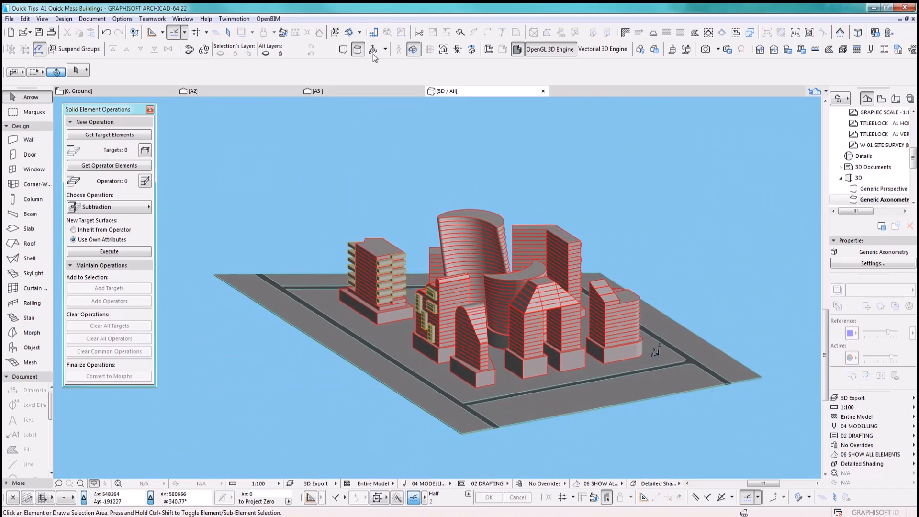
pyautogui.click(346, 51)
pyautogui.moveTo(373, 253); pyautogui.dragTo(513, 296)
pyautogui.moveTo(353, 333); pyautogui.dragTo(596, 319)
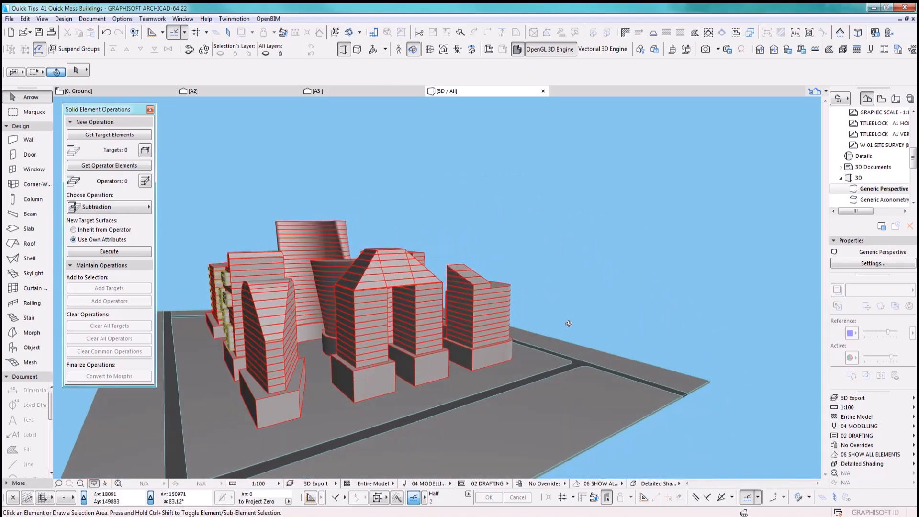
pyautogui.moveTo(533, 323); pyautogui.dragTo(506, 414)
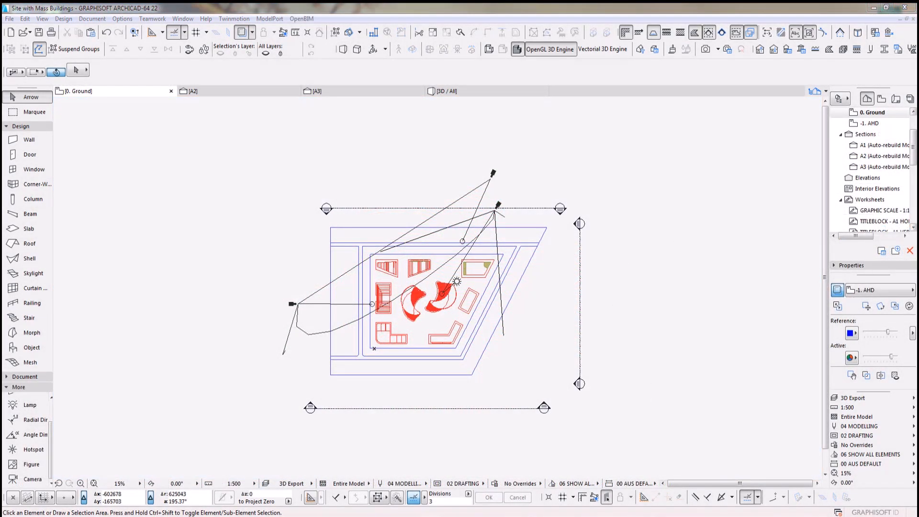
# Open the Camera 3 view from the 00 IFC Cameras path in the Site with Mass Buildings project.
pyautogui.moveTo(914, 147); pyautogui.dragTo(914, 194)
pyautogui.scroll(5, 892, 187)
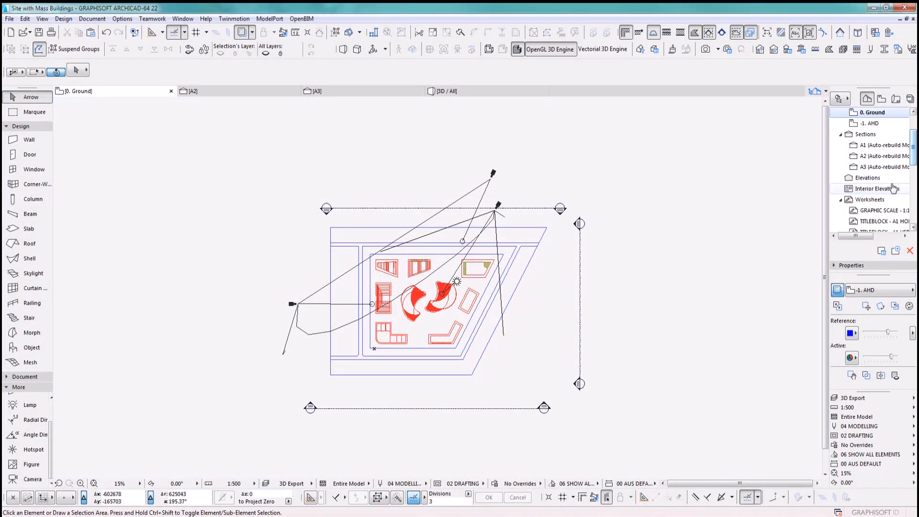
pyautogui.moveTo(914, 140); pyautogui.dragTo(915, 188)
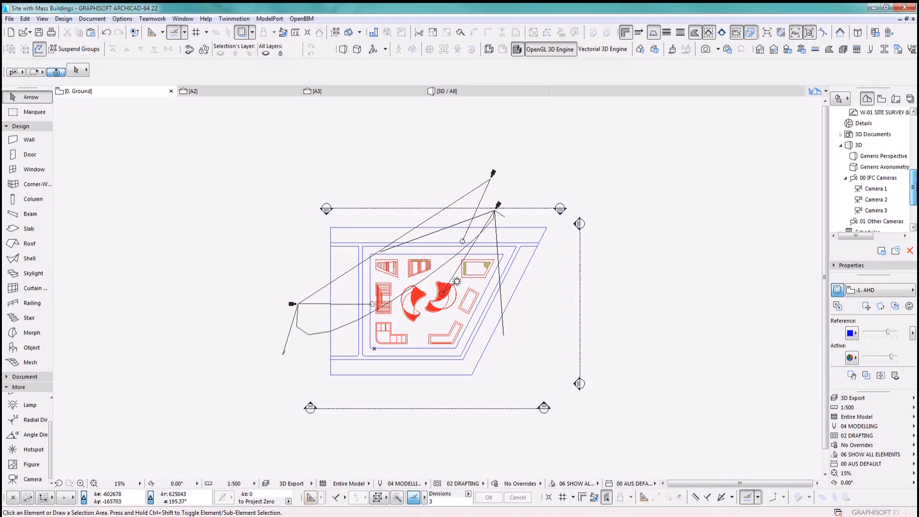
pyautogui.doubleClick(879, 213)
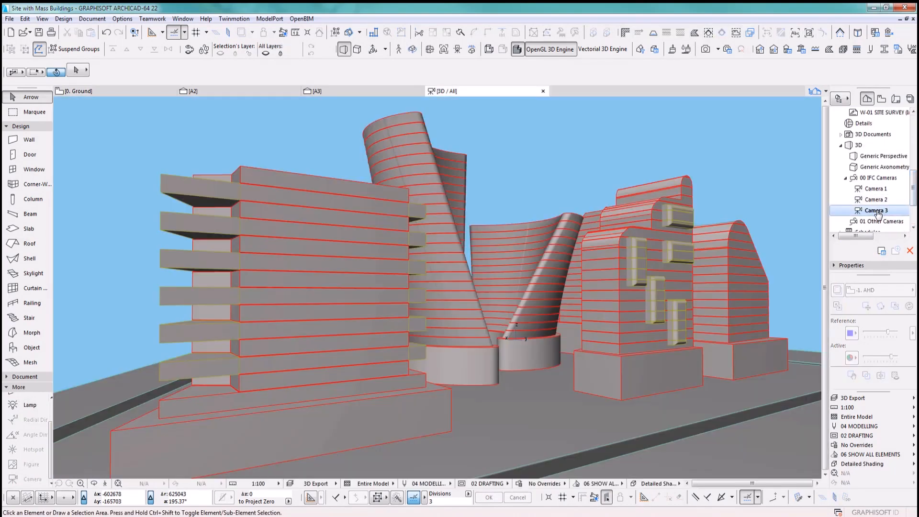
# Set the PhotoRendering image size to the 3D window size and render the Camera 3 view with CineRender.
pyautogui.click(728, 50)
pyautogui.click(653, 99)
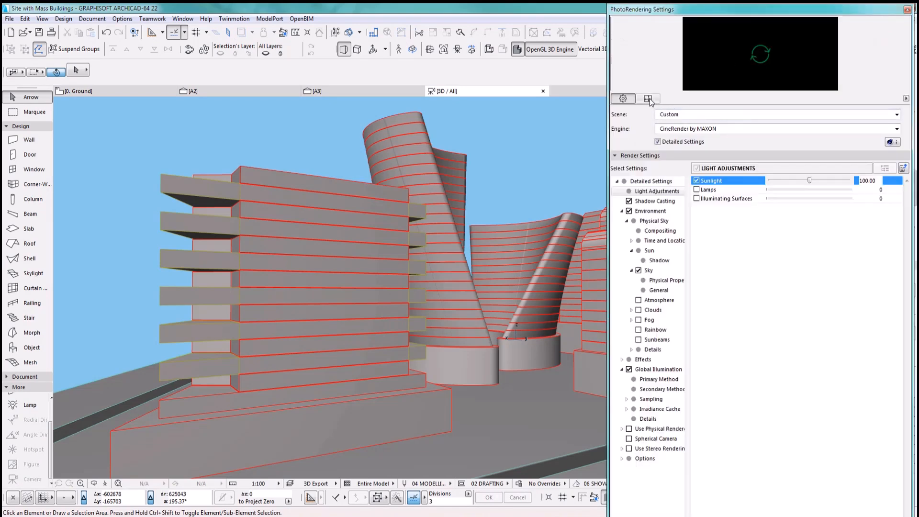
pyautogui.click(896, 114)
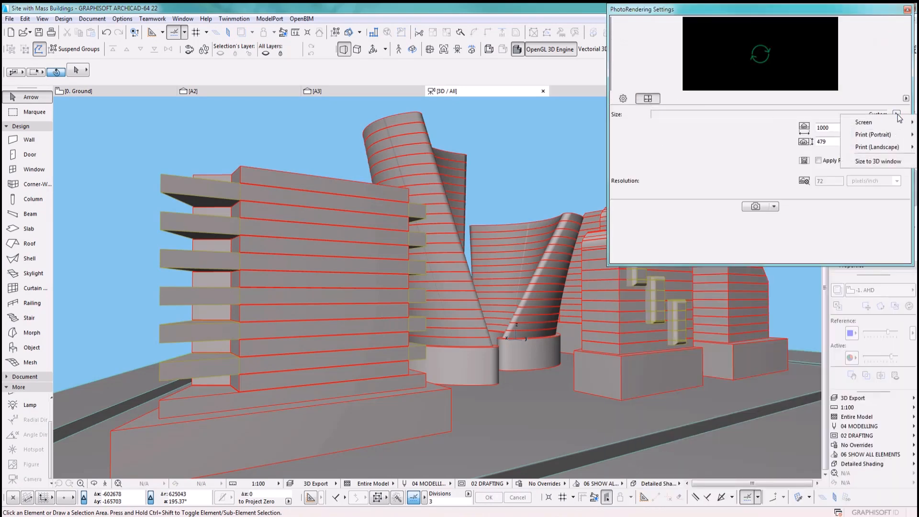
pyautogui.click(871, 161)
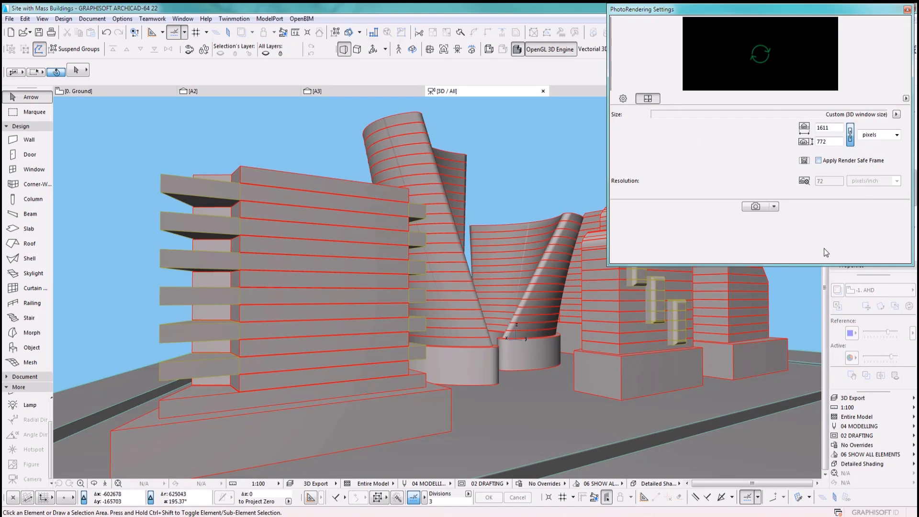
pyautogui.click(907, 9)
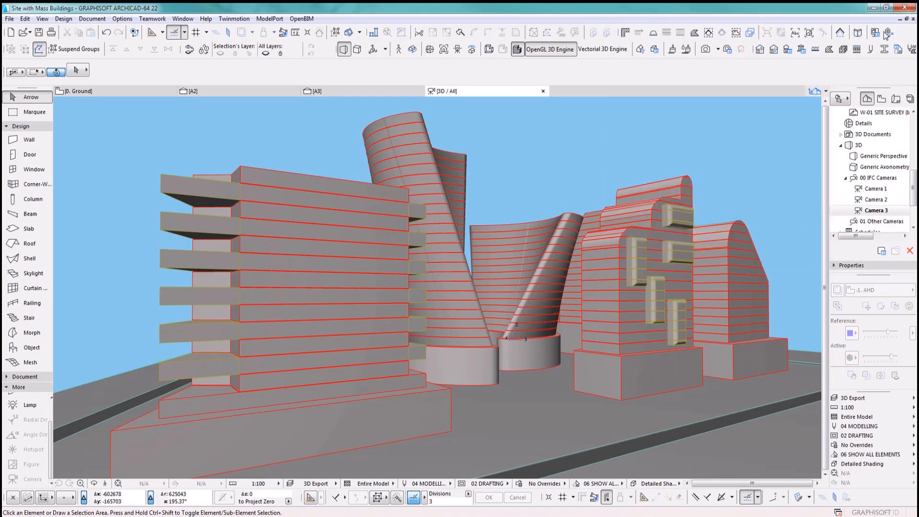
pyautogui.click(706, 50)
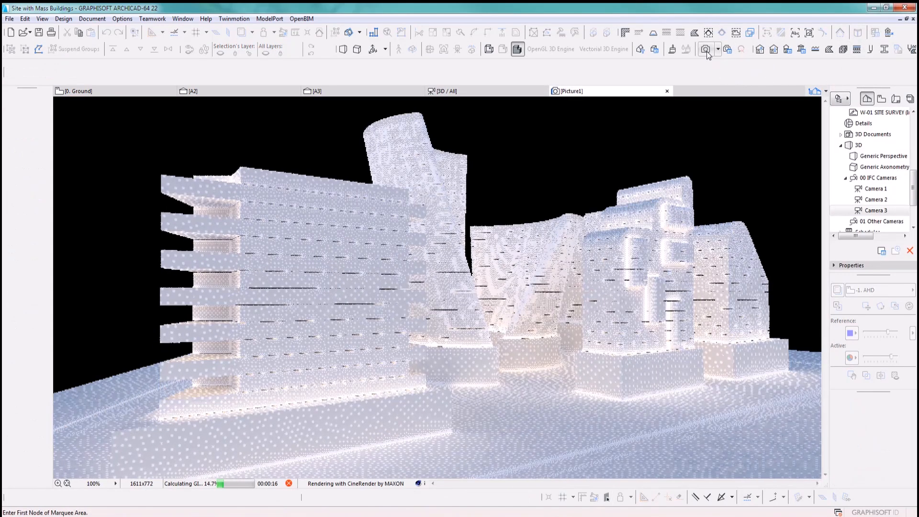